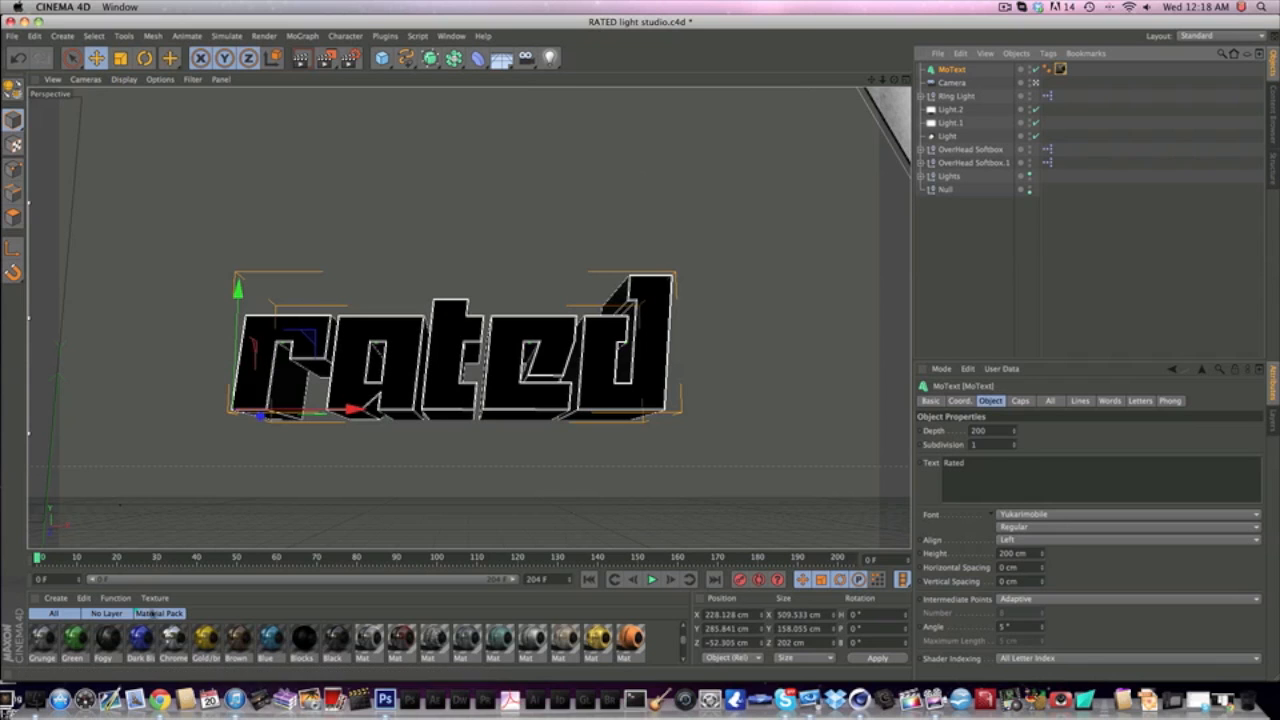
- Switch to Google Chrome, go to YouTube and open the signed-in account's own channel page
{"action": "left_click", "coordinate": [177, 668]}
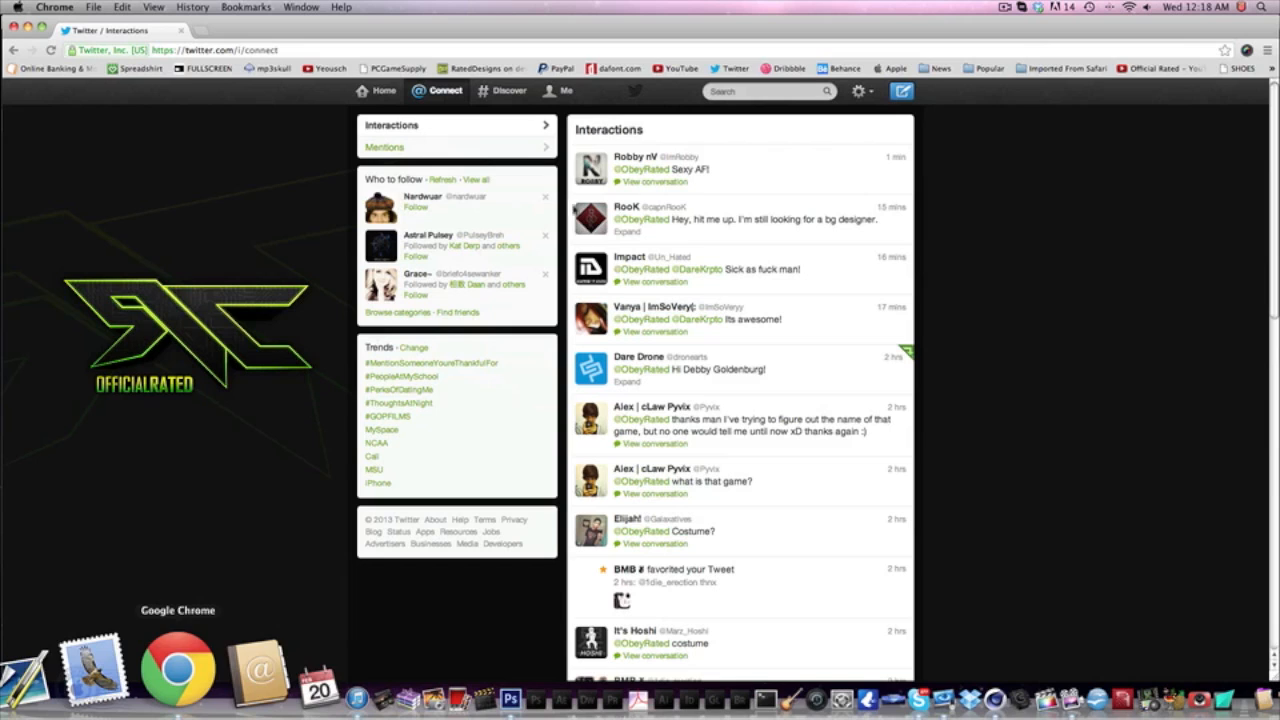
{"action": "left_click", "coordinate": [683, 68]}
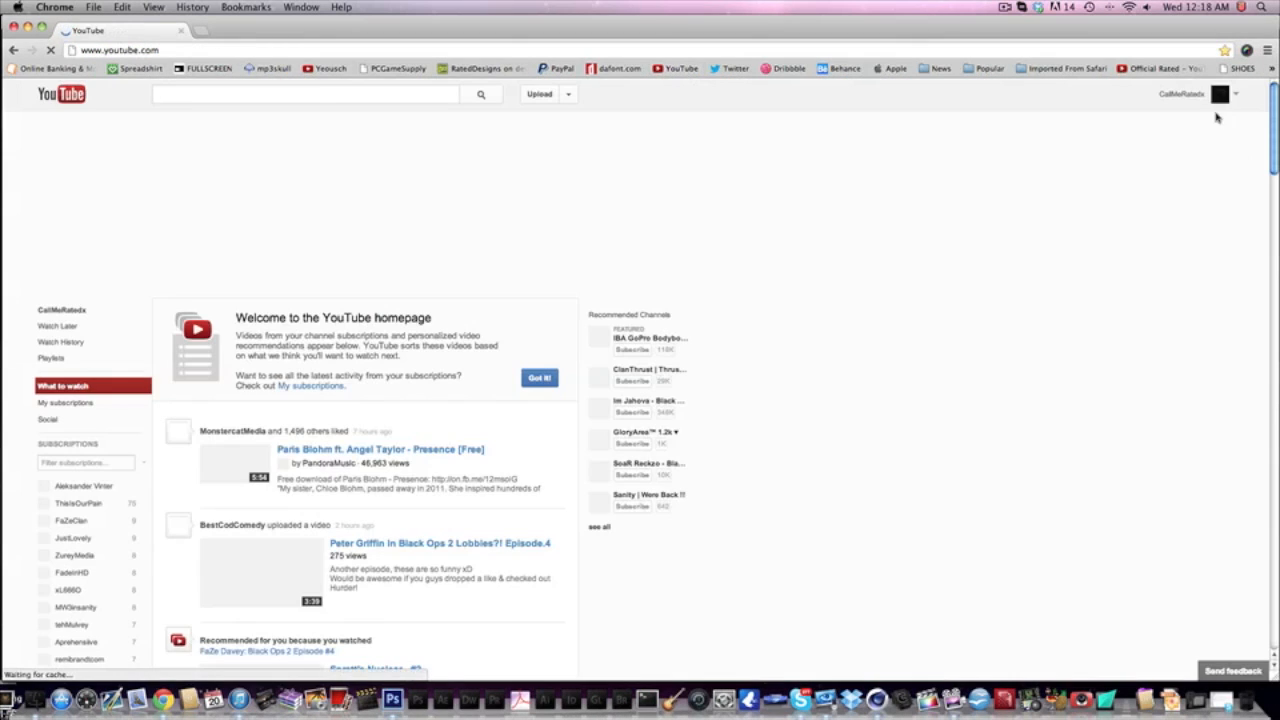
{"action": "left_click", "coordinate": [1228, 96]}
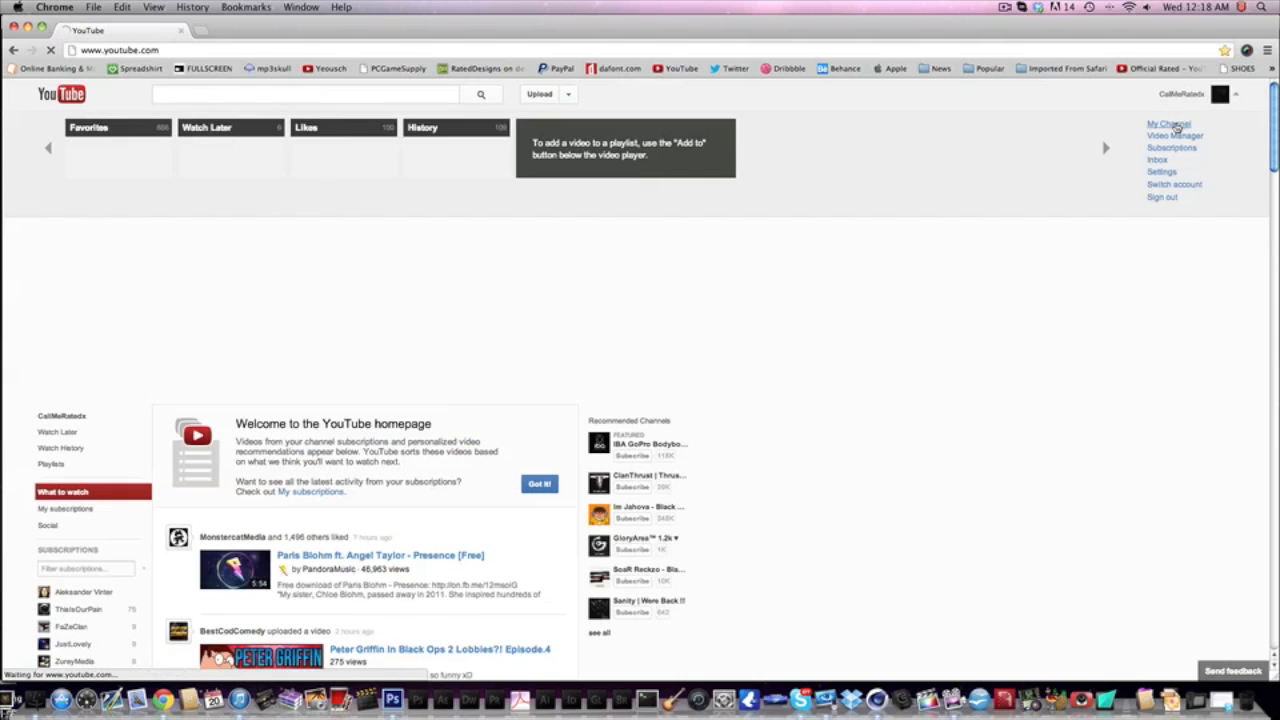
{"action": "left_click", "coordinate": [1177, 127]}
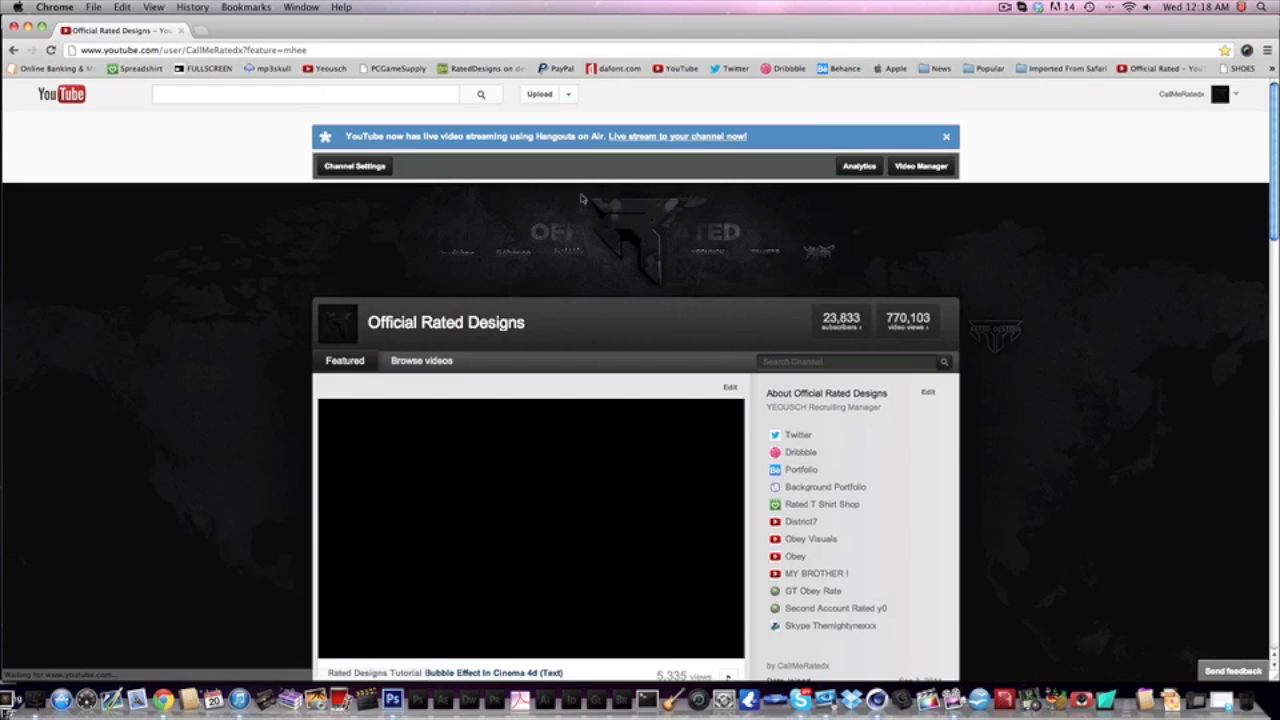
- Look over the channel page's featured video and uploaded videos, pausing the video playback, and close the browser window
{"action": "scroll", "coordinate": [375, 310], "scroll_direction": "down", "scroll_amount": 3}
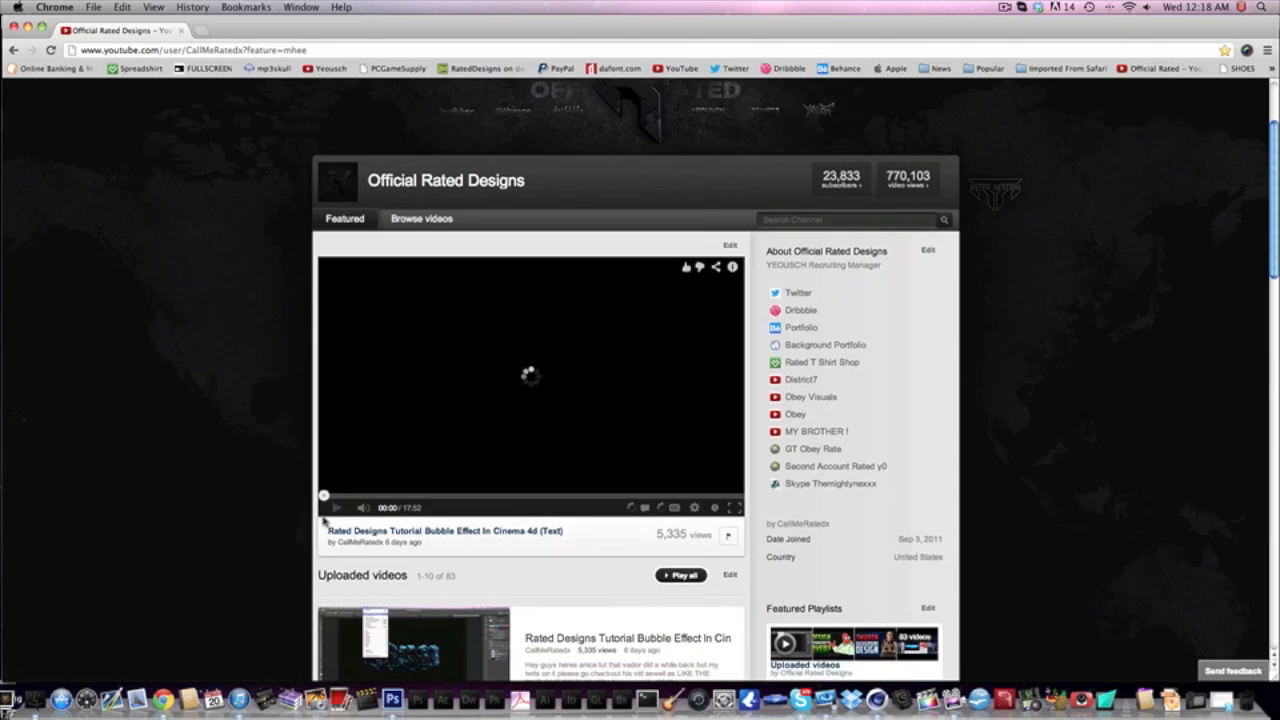
{"action": "left_click", "coordinate": [333, 508]}
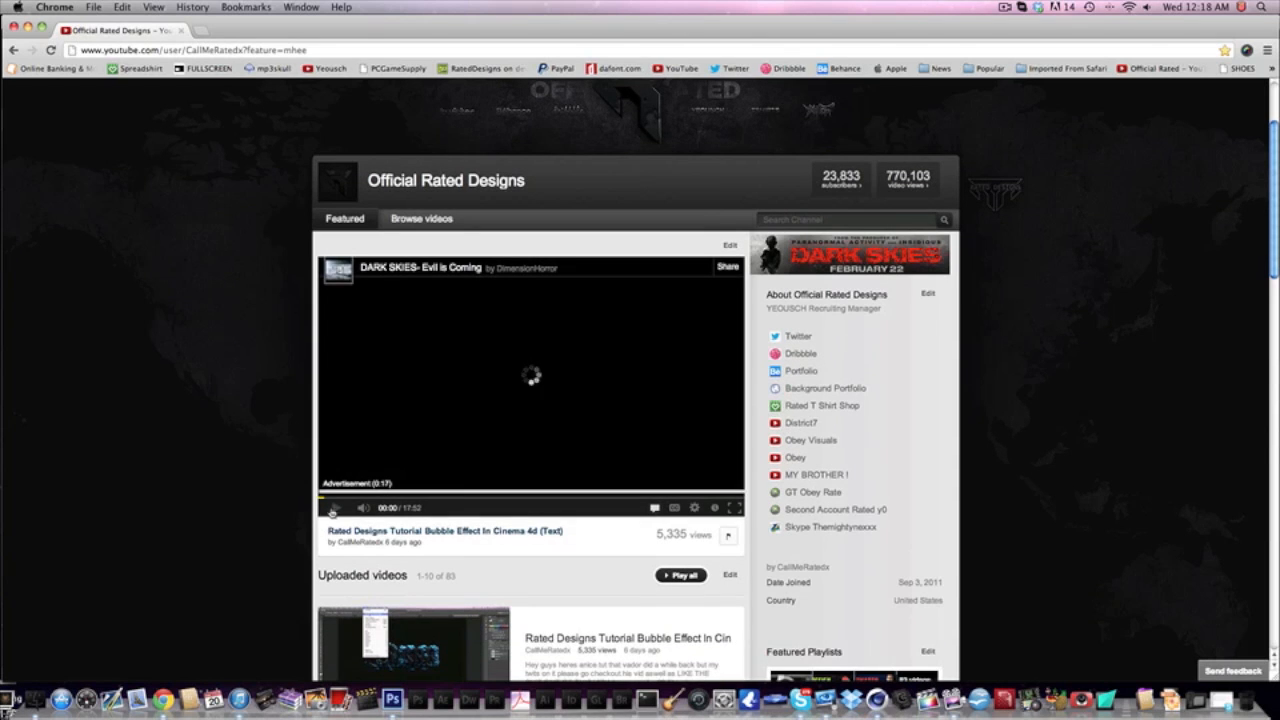
{"action": "left_click", "coordinate": [333, 508]}
{"action": "scroll", "coordinate": [251, 391], "scroll_direction": "up", "scroll_amount": 3}
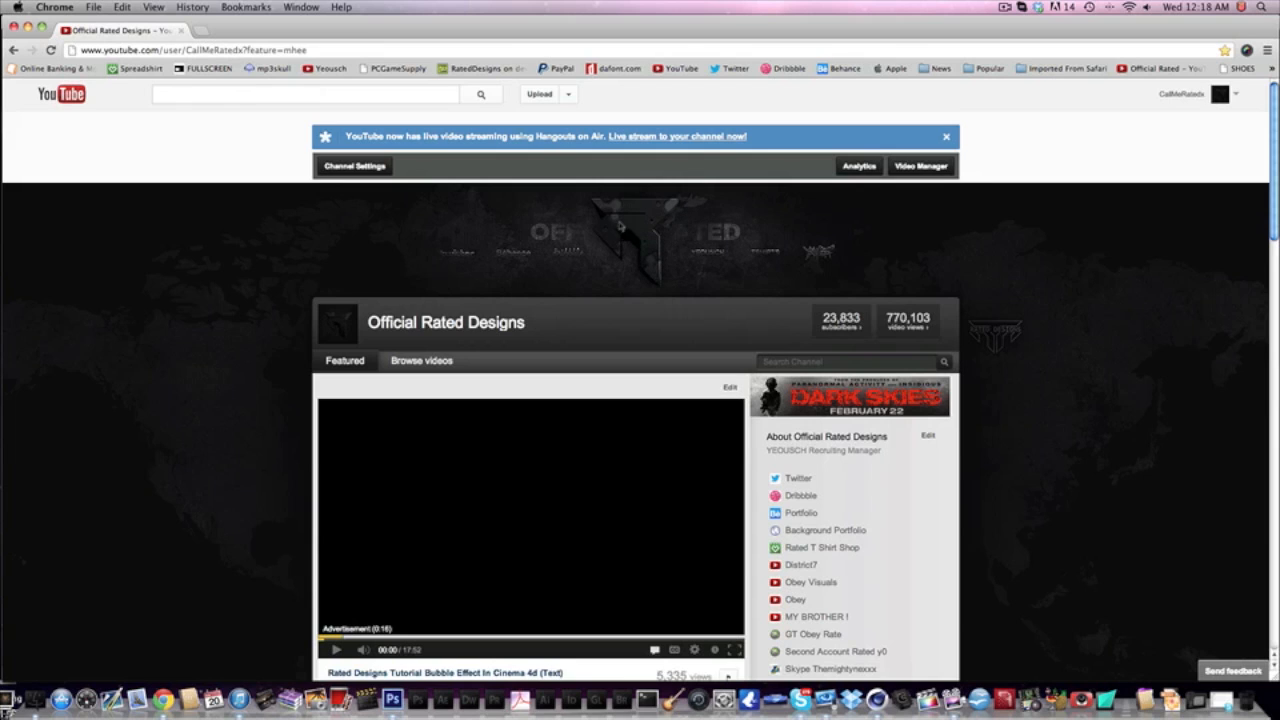
{"action": "scroll", "coordinate": [879, 218], "scroll_direction": "down", "scroll_amount": 1}
{"action": "scroll", "coordinate": [879, 218], "scroll_direction": "down", "scroll_amount": 1}
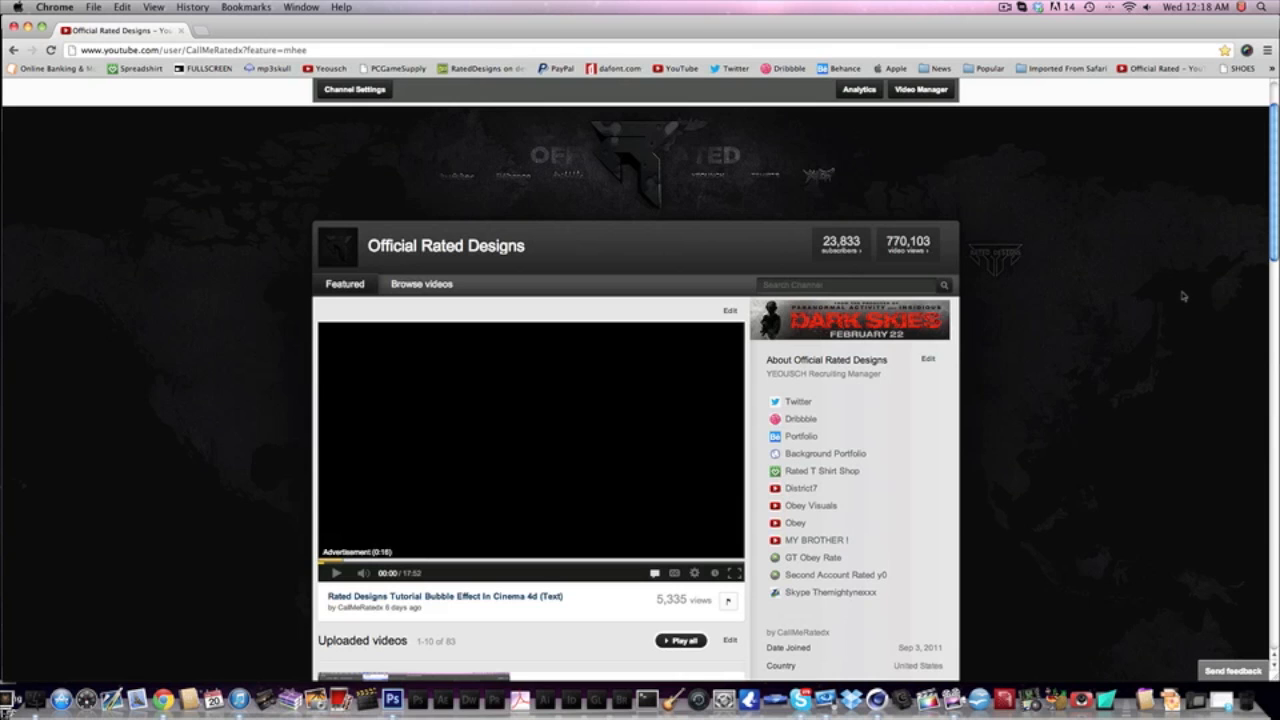
{"action": "scroll", "coordinate": [1180, 293], "scroll_direction": "down", "scroll_amount": 20}
{"action": "scroll", "coordinate": [1168, 294], "scroll_direction": "up", "scroll_amount": 10}
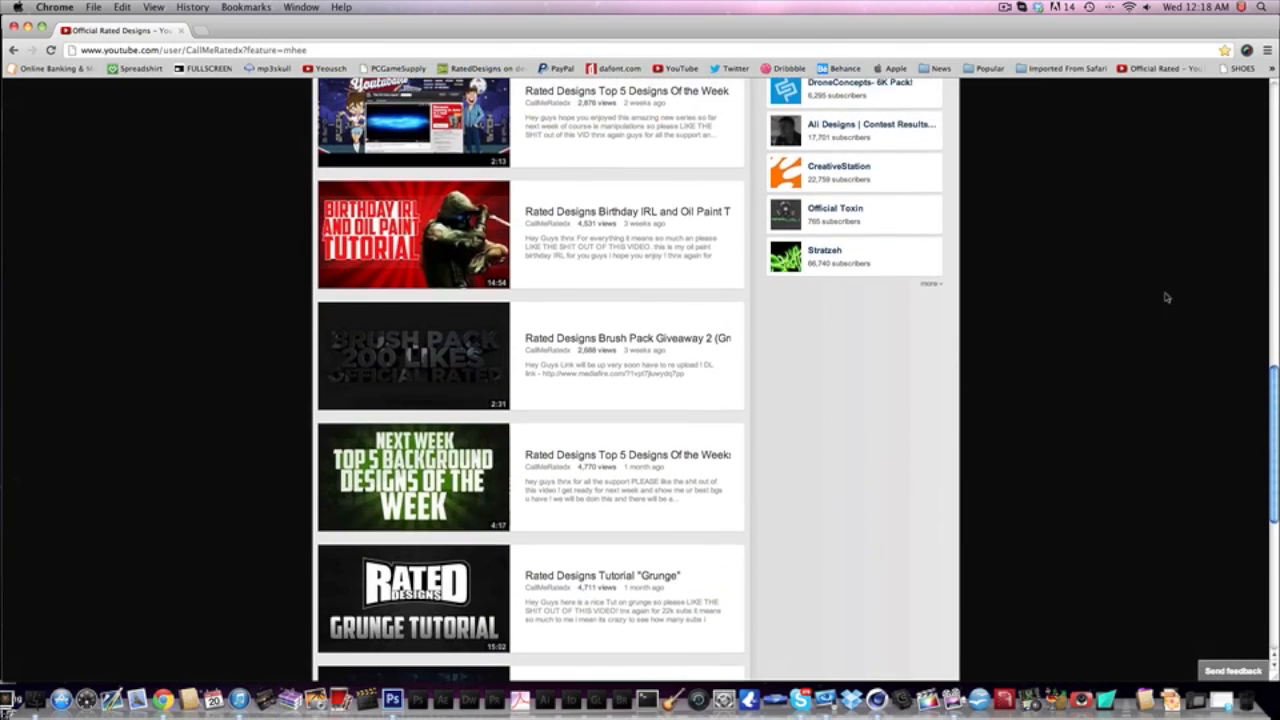
{"action": "scroll", "coordinate": [1165, 297], "scroll_direction": "up", "scroll_amount": 10}
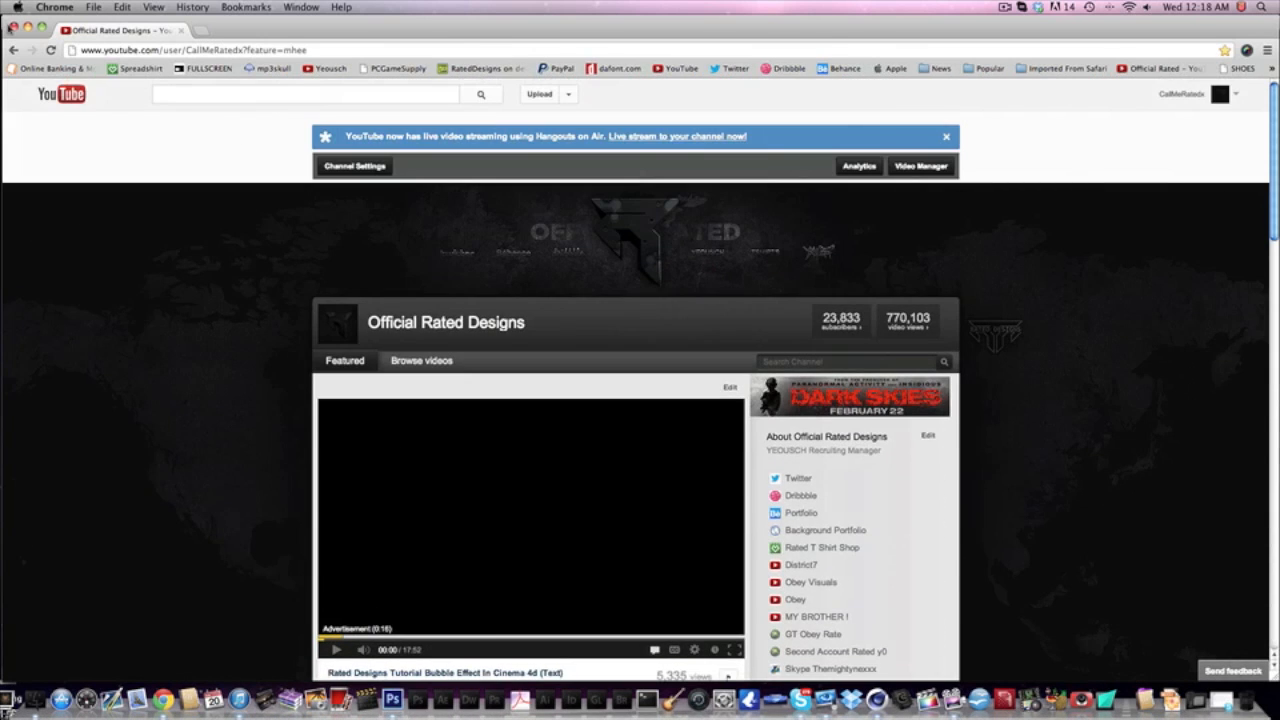
{"action": "left_click", "coordinate": [13, 28]}
{"action": "left_click", "coordinate": [525, 37]}
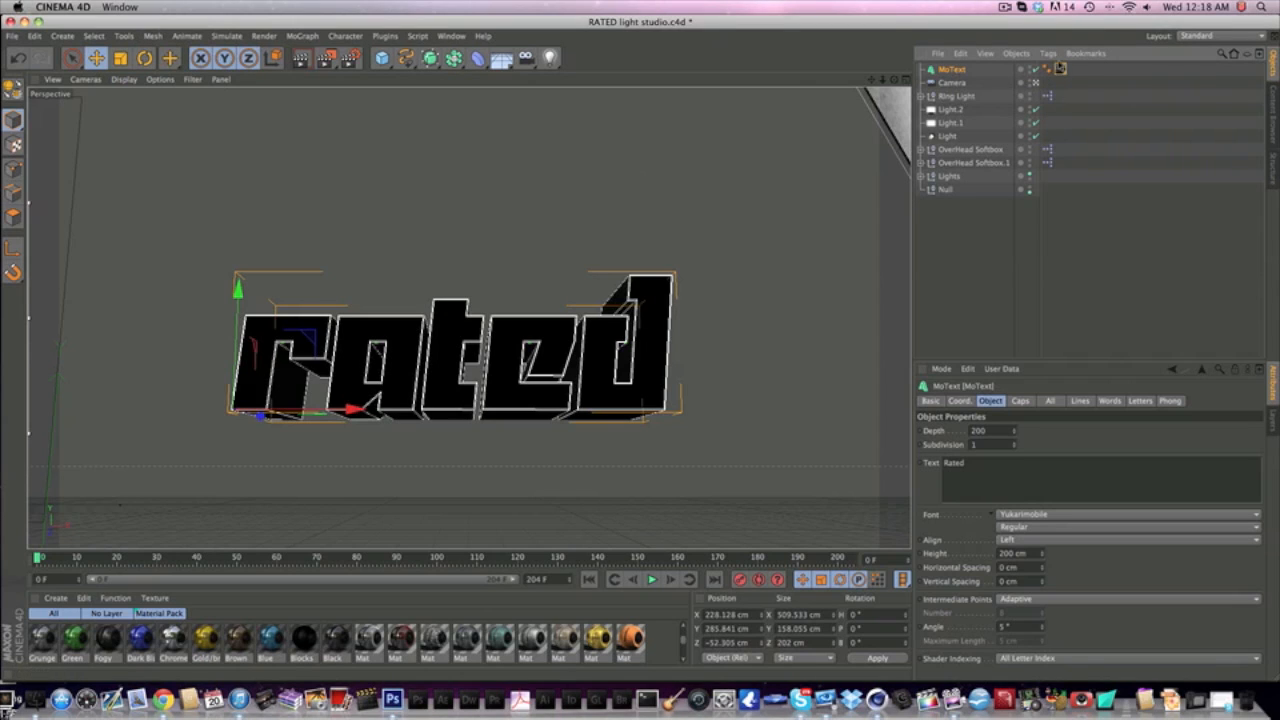
- In CINEMA 4D, delete the MoText object's material tag and move the text to about X 244 cm, Y 320 cm
{"action": "left_click", "coordinate": [1061, 69]}
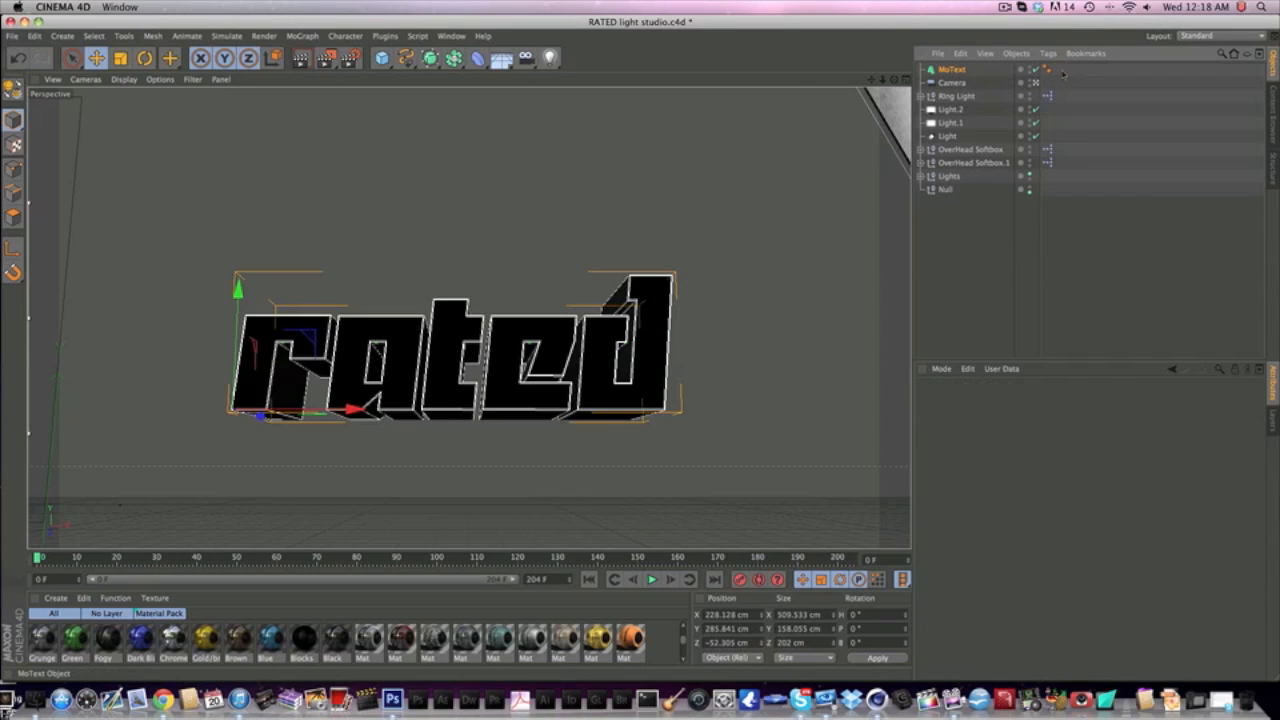
{"action": "left_click_drag", "start_coordinate": [560, 331], "coordinate": [528, 279]}
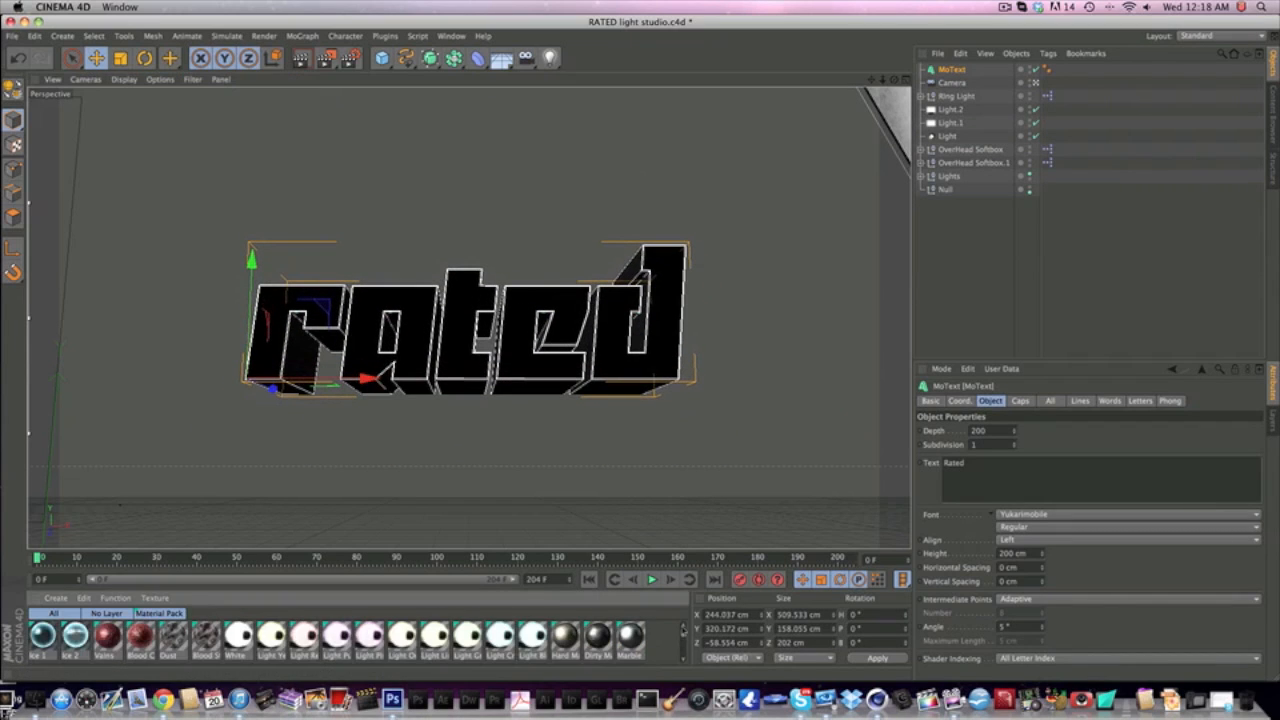
- Look through the material library and select the dark glossy material Mat.3
{"action": "scroll", "coordinate": [684, 655], "scroll_direction": "down", "scroll_amount": 2}
{"action": "scroll", "coordinate": [684, 658], "scroll_direction": "down", "scroll_amount": 2}
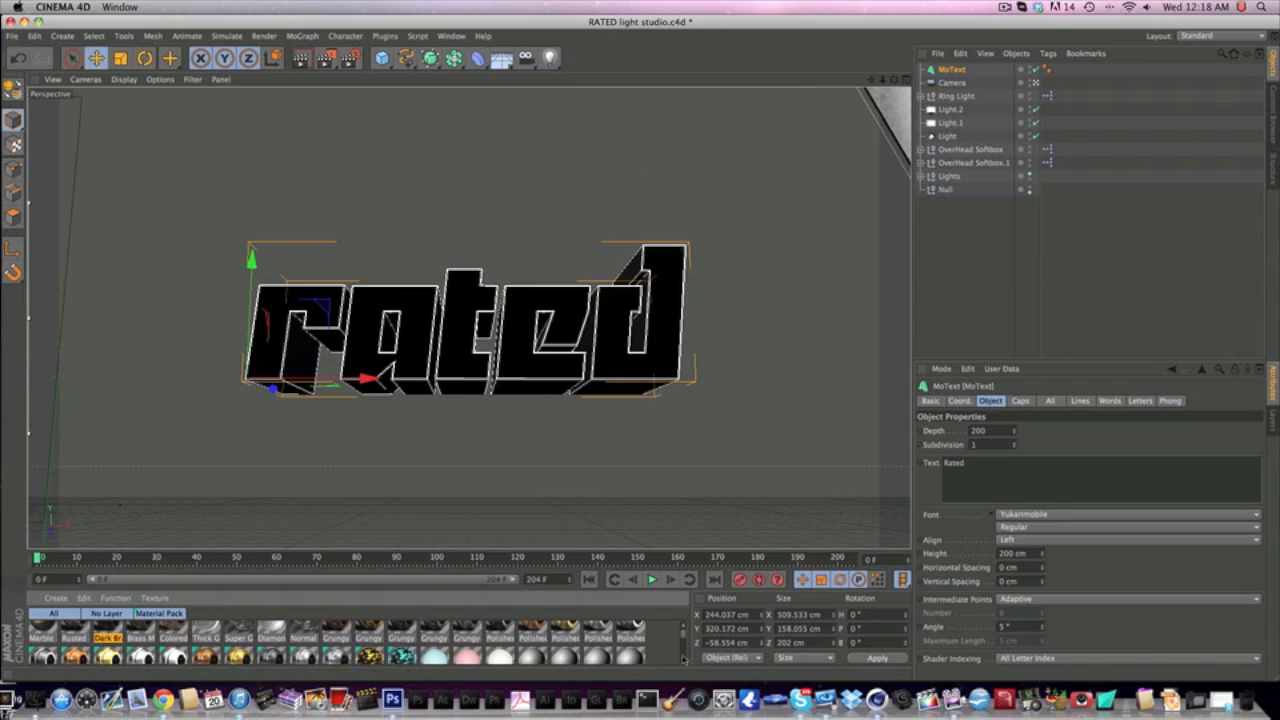
{"action": "scroll", "coordinate": [684, 658], "scroll_direction": "down", "scroll_amount": 3}
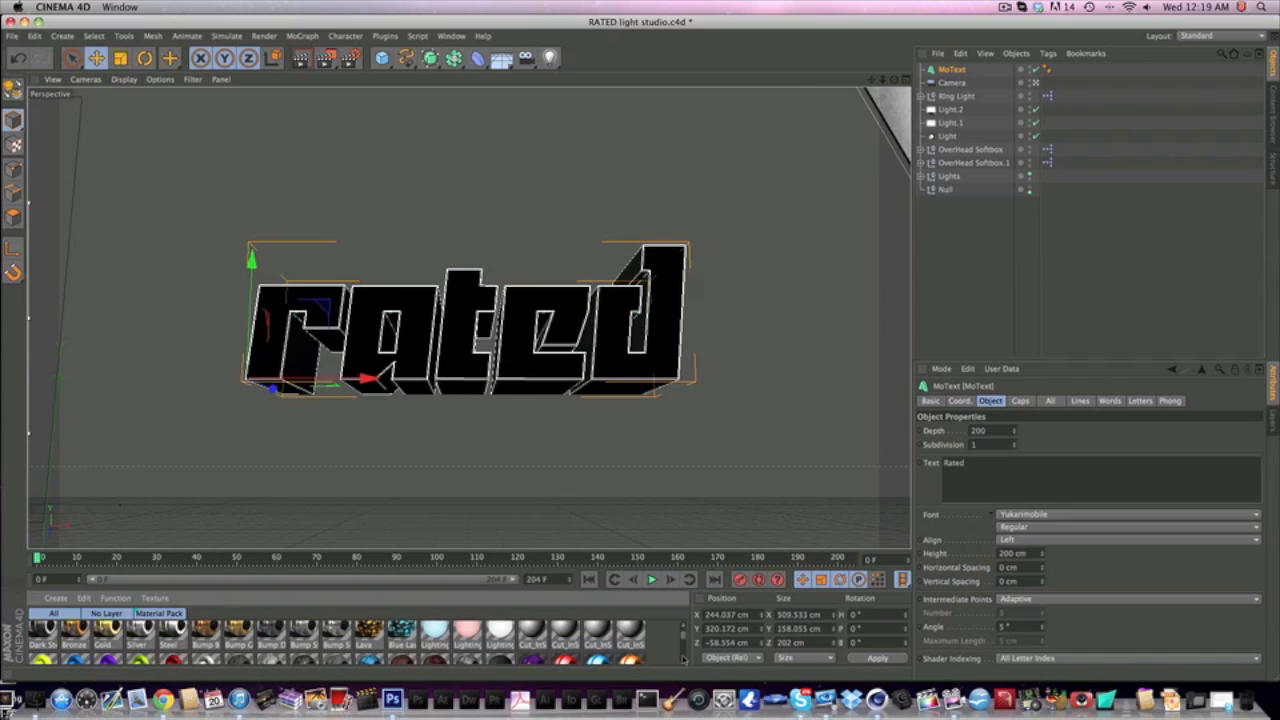
{"action": "scroll", "coordinate": [685, 658], "scroll_direction": "down", "scroll_amount": 3}
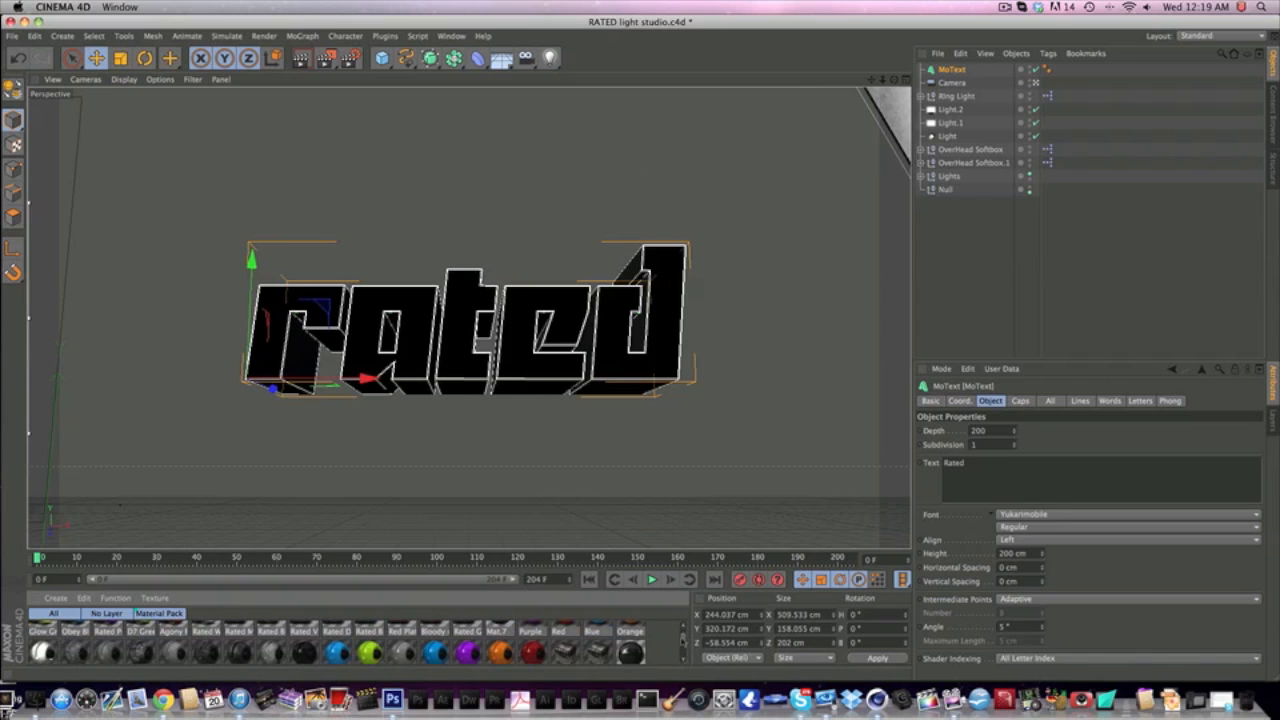
{"action": "scroll", "coordinate": [684, 645], "scroll_direction": "up", "scroll_amount": 3}
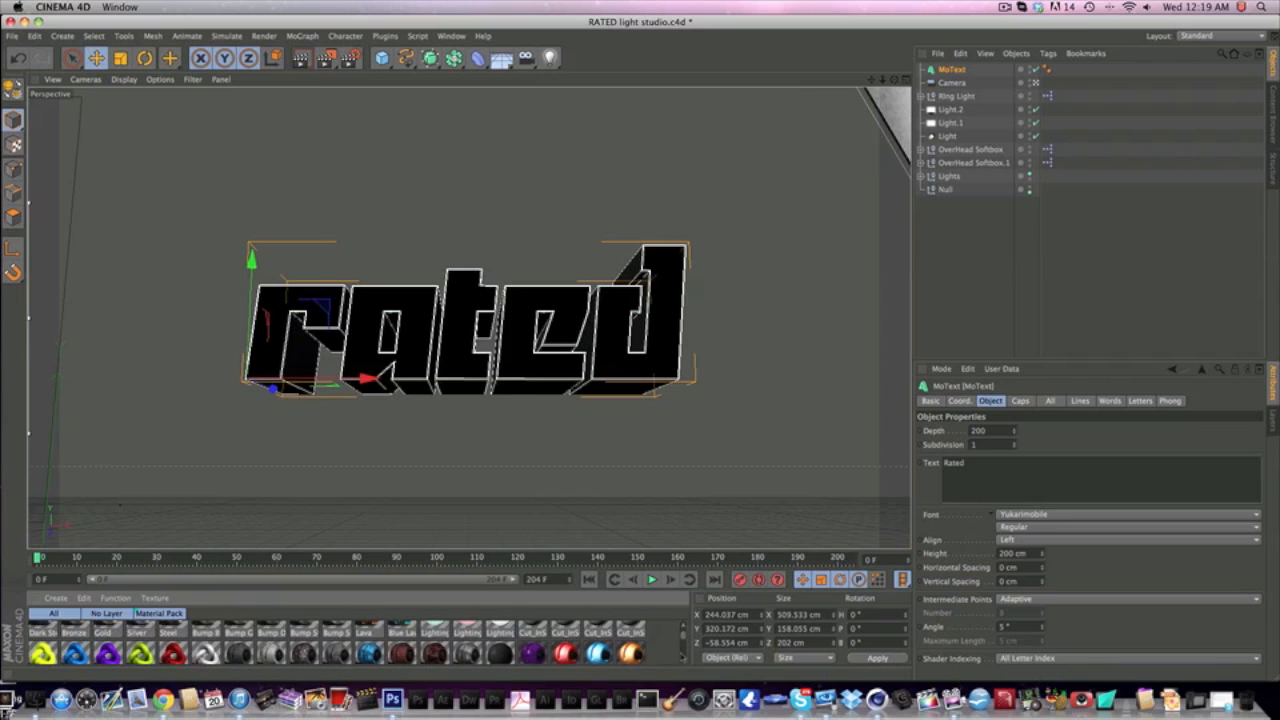
{"action": "scroll", "coordinate": [684, 661], "scroll_direction": "down", "scroll_amount": 1}
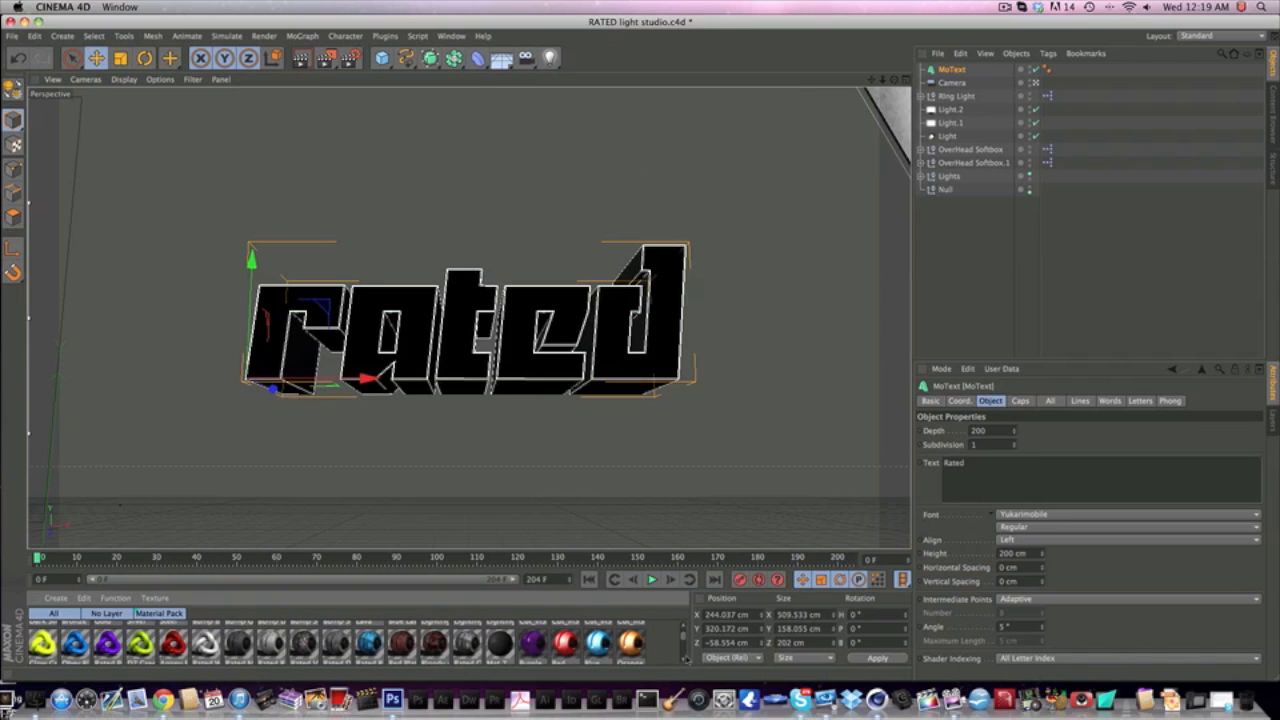
{"action": "scroll", "coordinate": [686, 660], "scroll_direction": "down", "scroll_amount": 1}
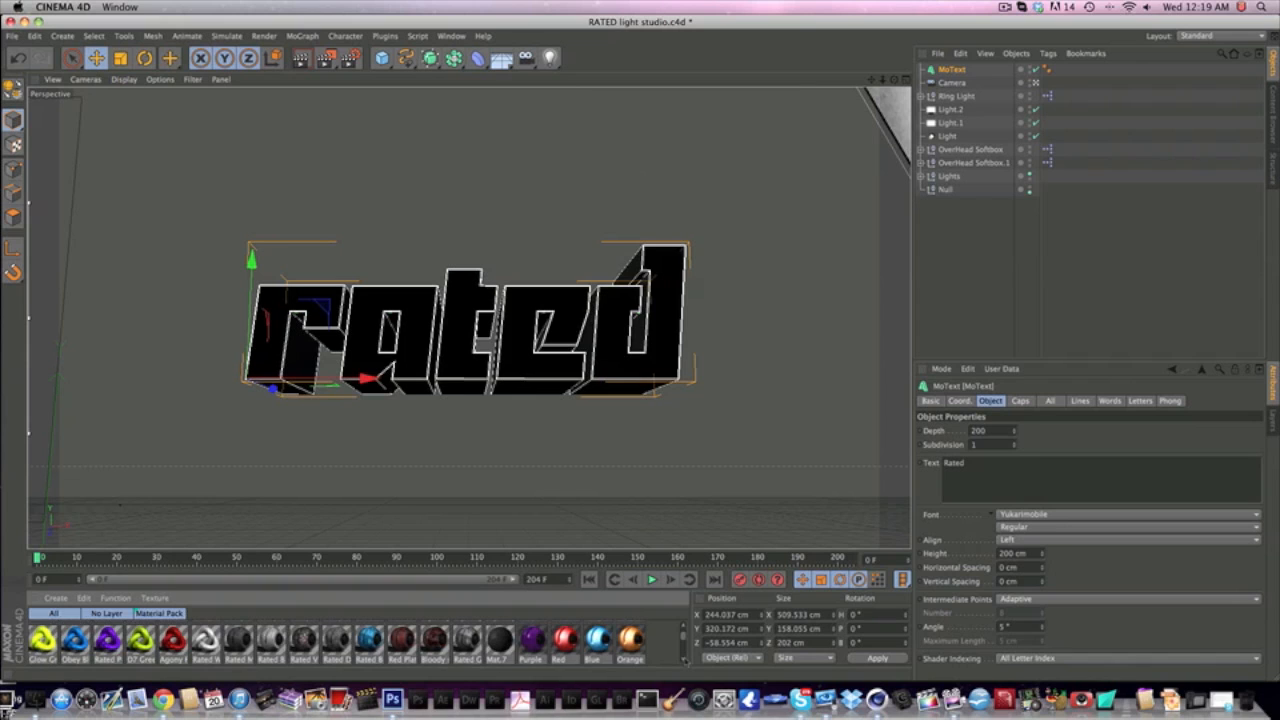
{"action": "scroll", "coordinate": [685, 660], "scroll_direction": "down", "scroll_amount": 4}
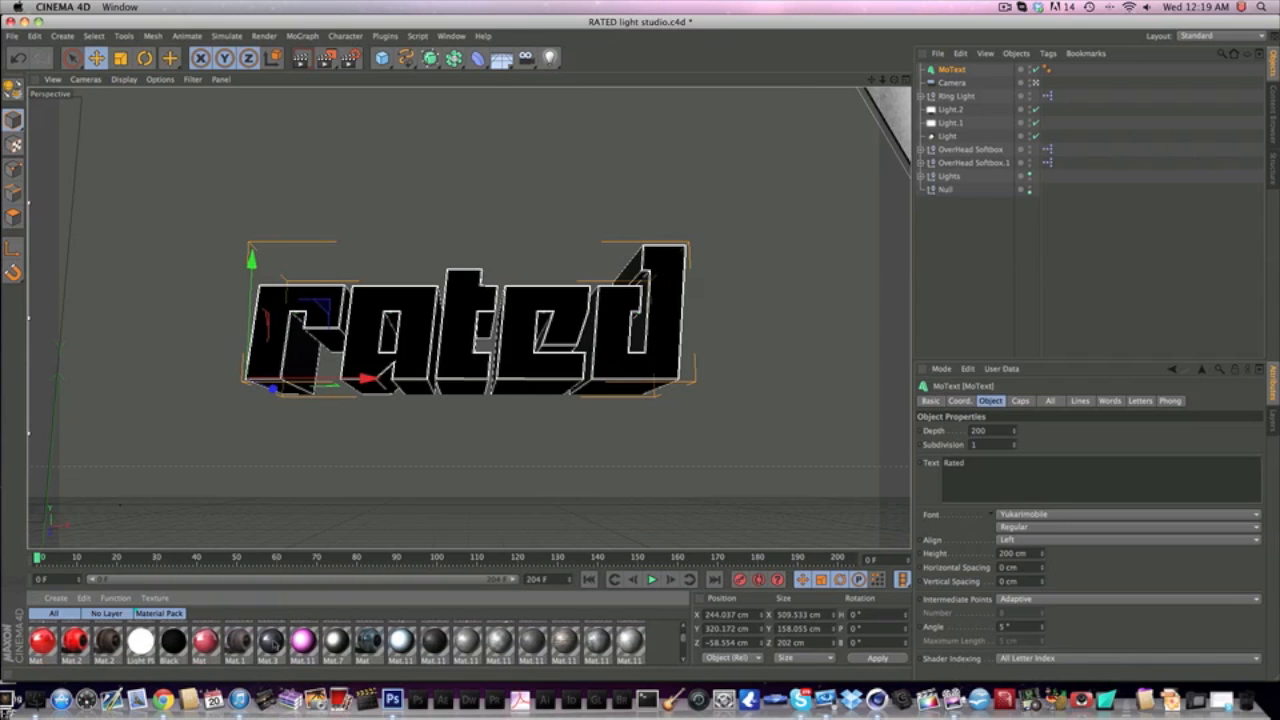
{"action": "left_click", "coordinate": [270, 642]}
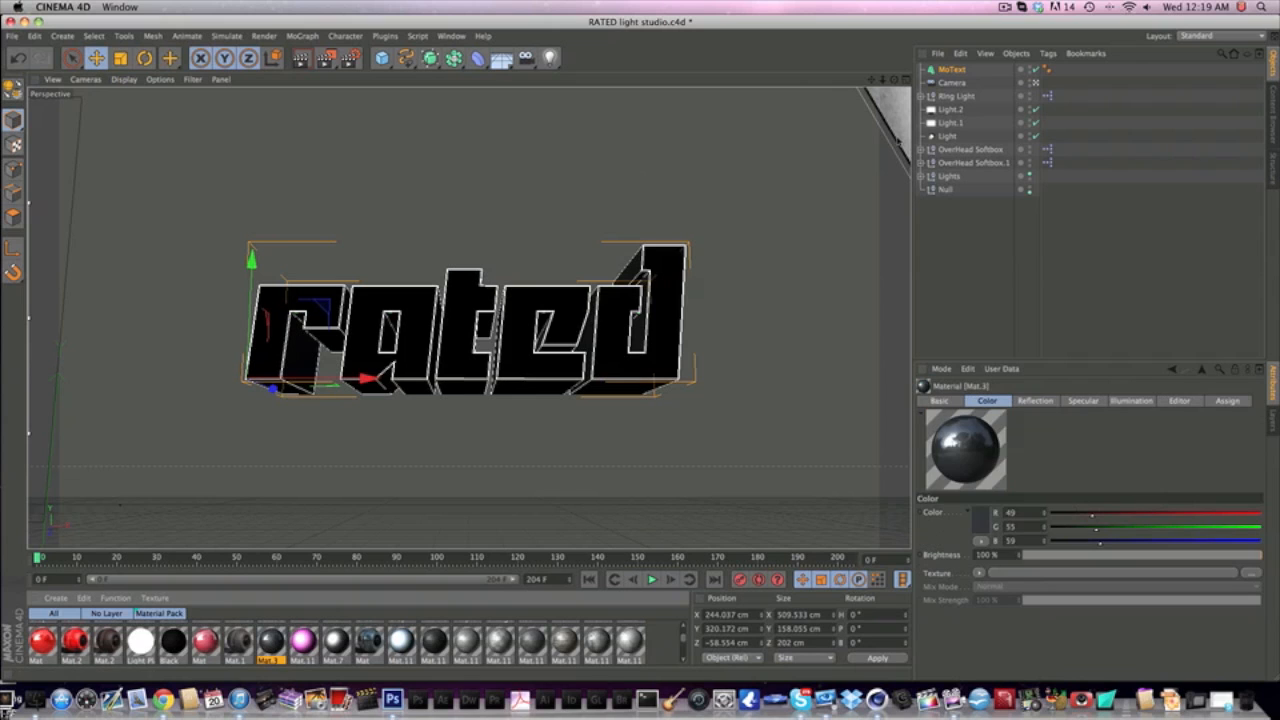
- Try the Ustura and Red Rocket fonts on the MoText and move the text to about X 90 cm, Y 278 cm
{"action": "left_click", "coordinate": [951, 72]}
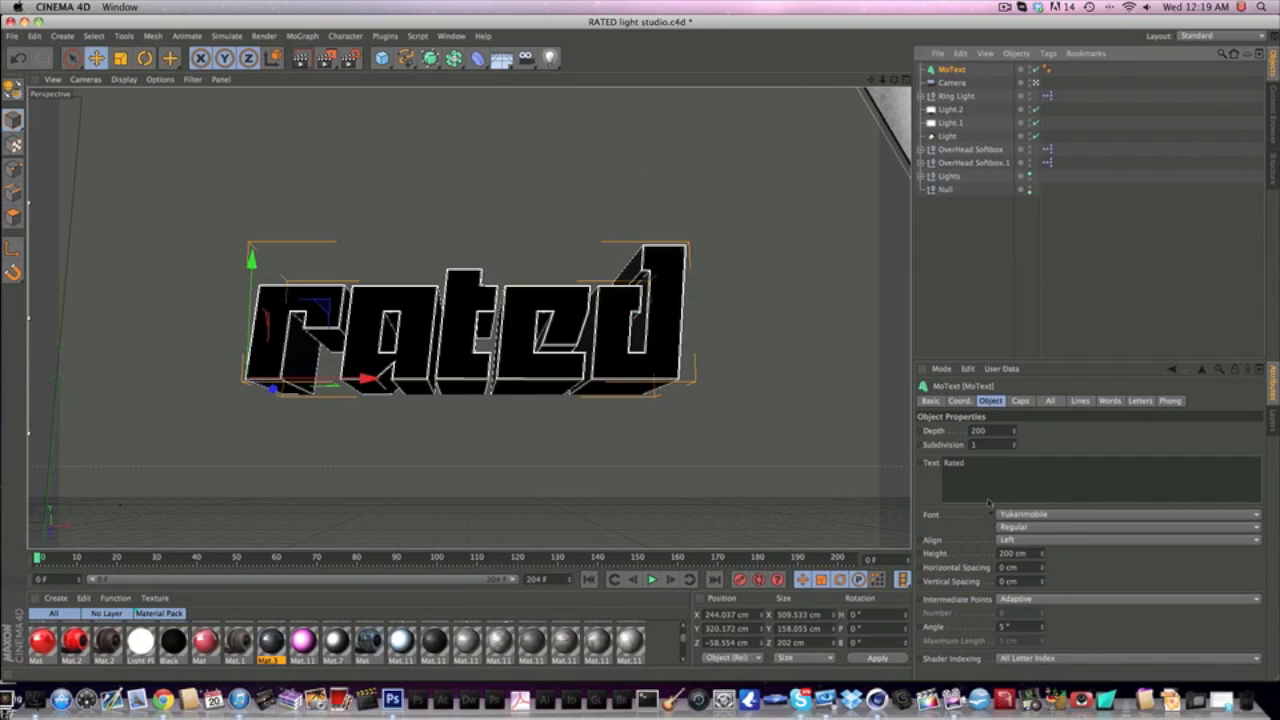
{"action": "left_click", "coordinate": [1015, 515]}
{"action": "left_click", "coordinate": [1012, 515]}
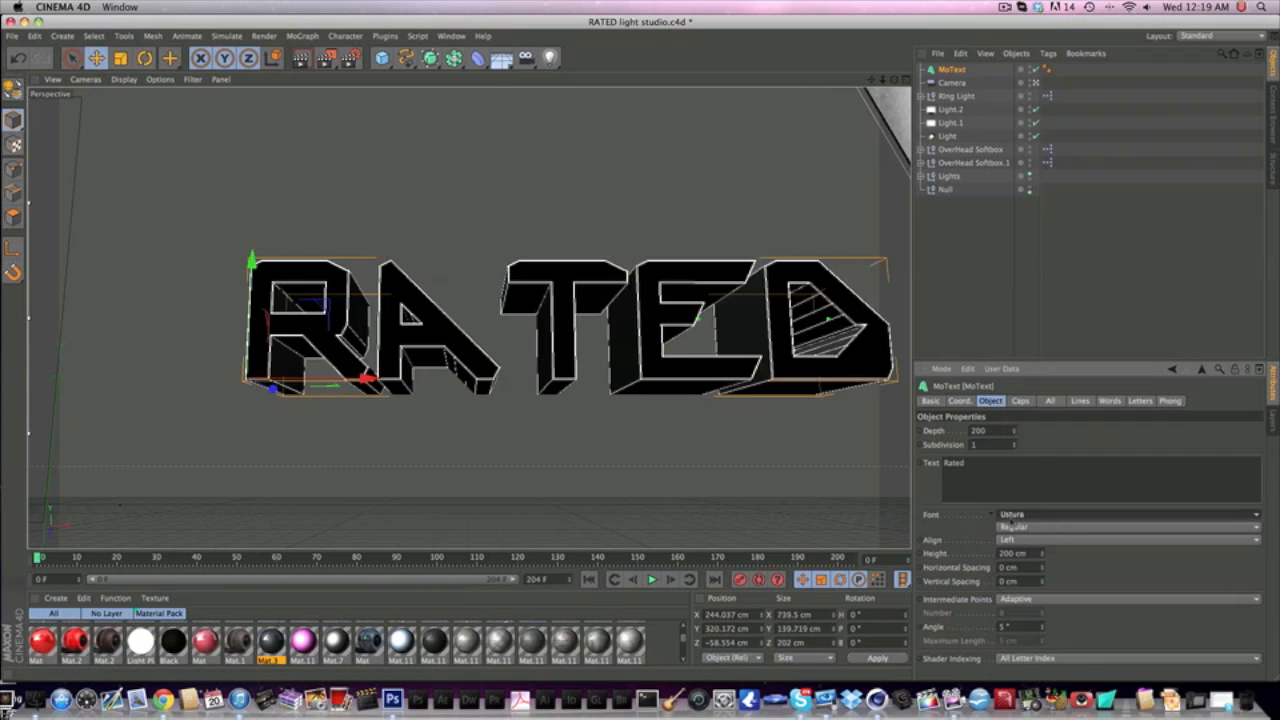
{"action": "left_click", "coordinate": [1015, 518]}
{"action": "scroll", "coordinate": [1039, 340], "scroll_direction": "up", "scroll_amount": 10}
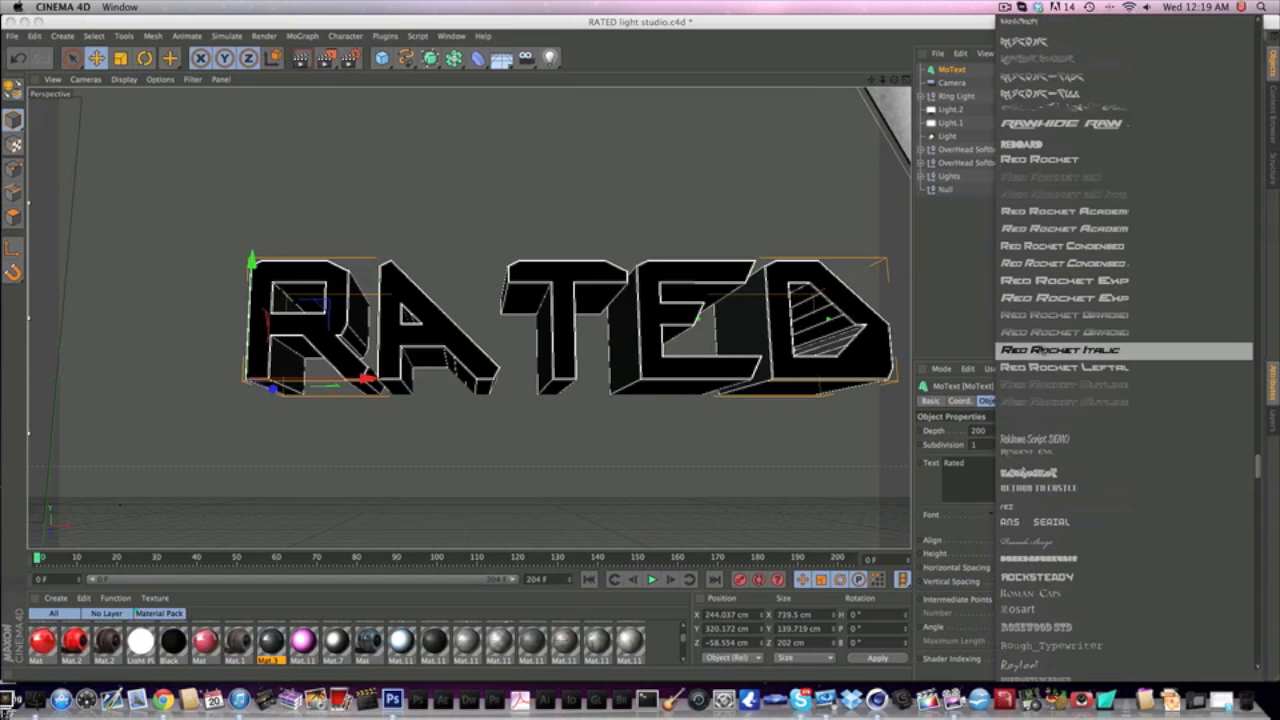
{"action": "left_click", "coordinate": [1036, 160]}
{"action": "left_click_drag", "start_coordinate": [860, 283], "coordinate": [725, 318]}
- Search the font list for an alternative and try the NHL font on the MoText
{"action": "left_click", "coordinate": [1048, 516]}
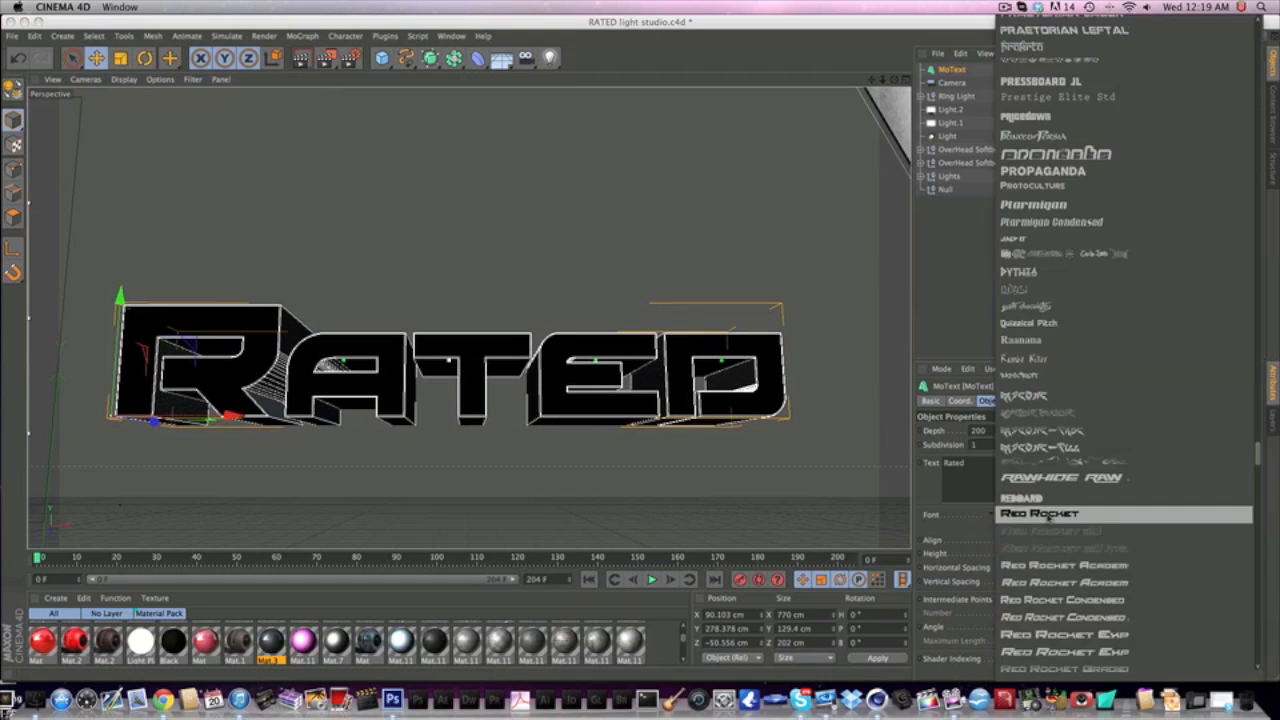
{"action": "scroll", "coordinate": [1085, 360], "scroll_direction": "up", "scroll_amount": 10}
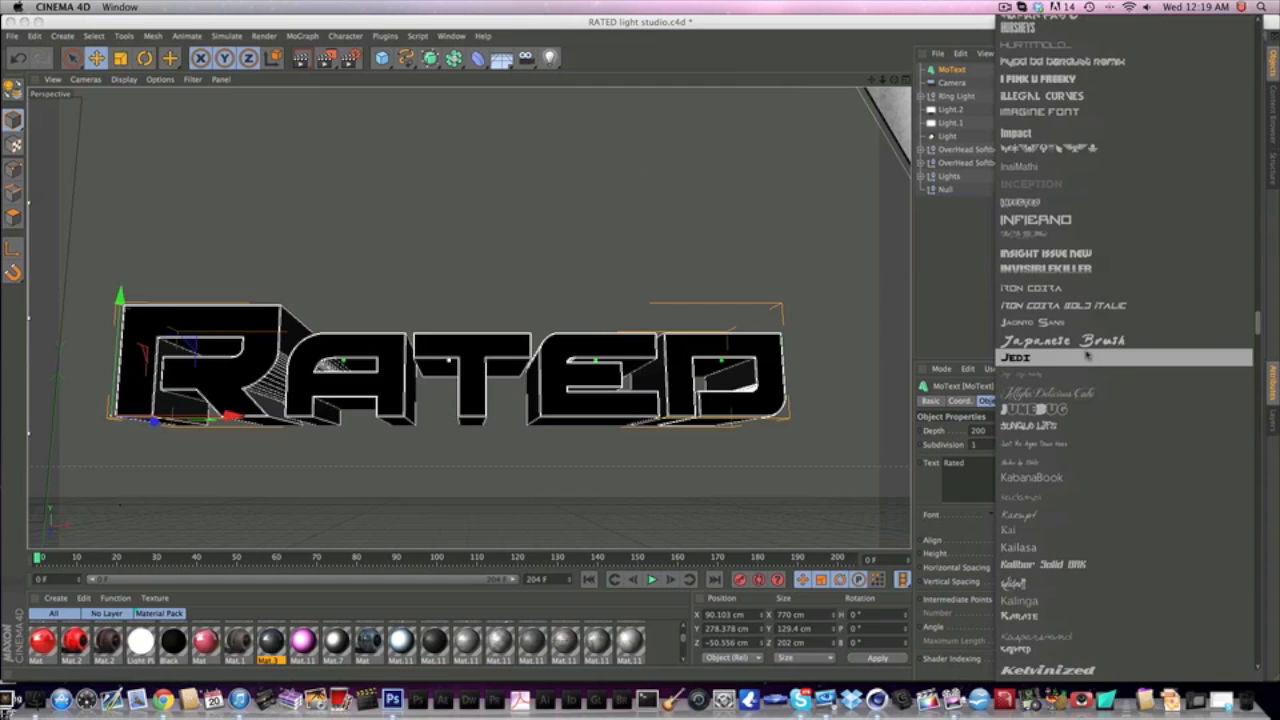
{"action": "scroll", "coordinate": [1050, 256], "scroll_direction": "up", "scroll_amount": 5}
{"action": "scroll", "coordinate": [1030, 262], "scroll_direction": "up", "scroll_amount": 8}
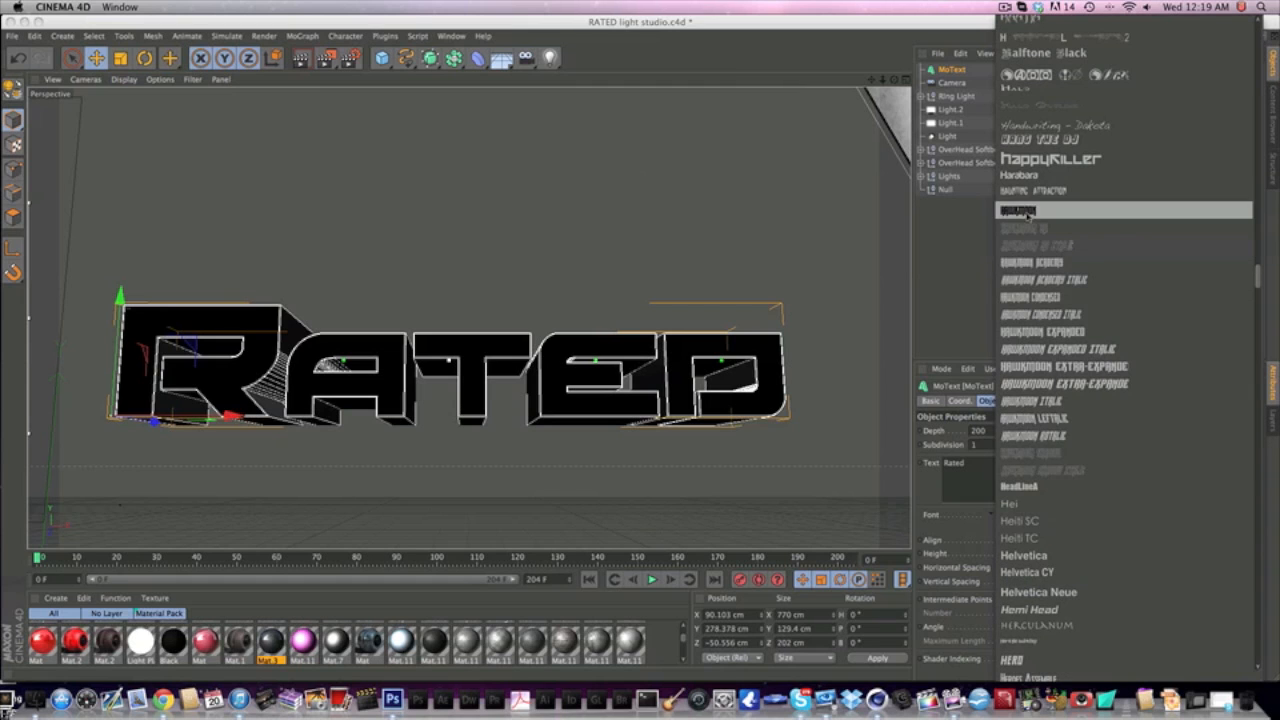
{"action": "scroll", "coordinate": [1027, 215], "scroll_direction": "down", "scroll_amount": 10}
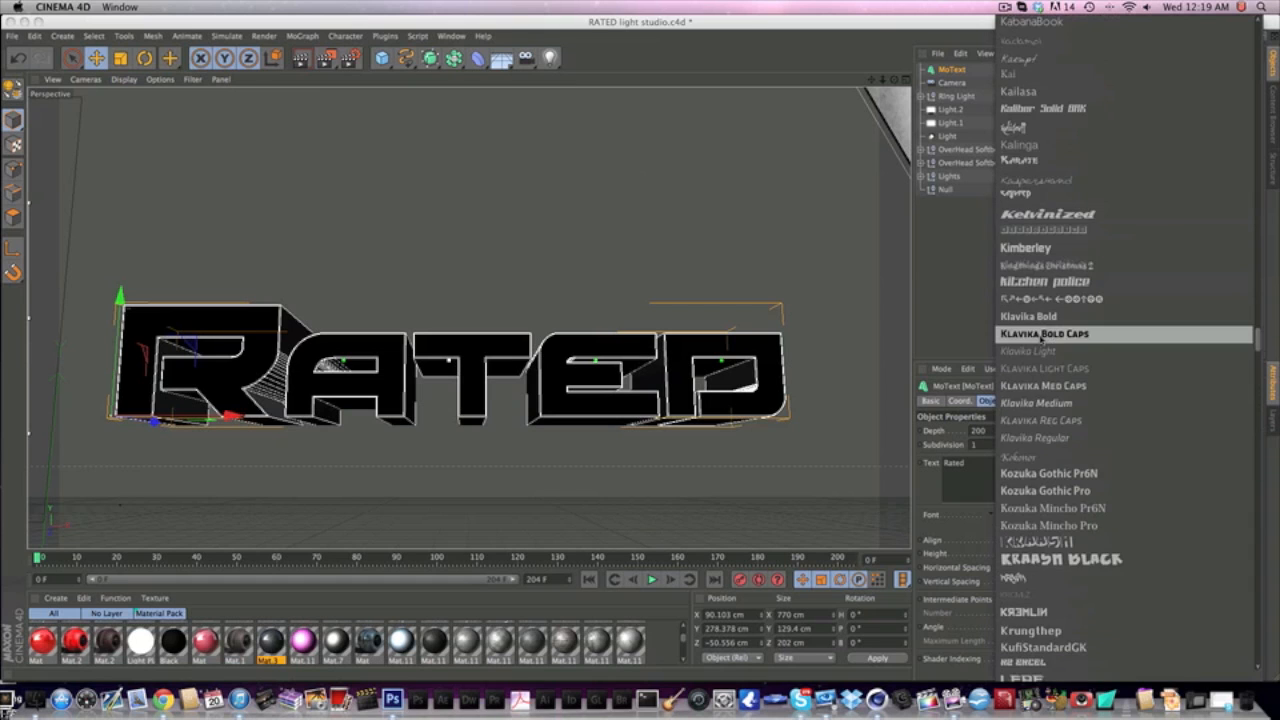
{"action": "scroll", "coordinate": [1040, 335], "scroll_direction": "down", "scroll_amount": 10}
{"action": "scroll", "coordinate": [1040, 340], "scroll_direction": "down", "scroll_amount": 10}
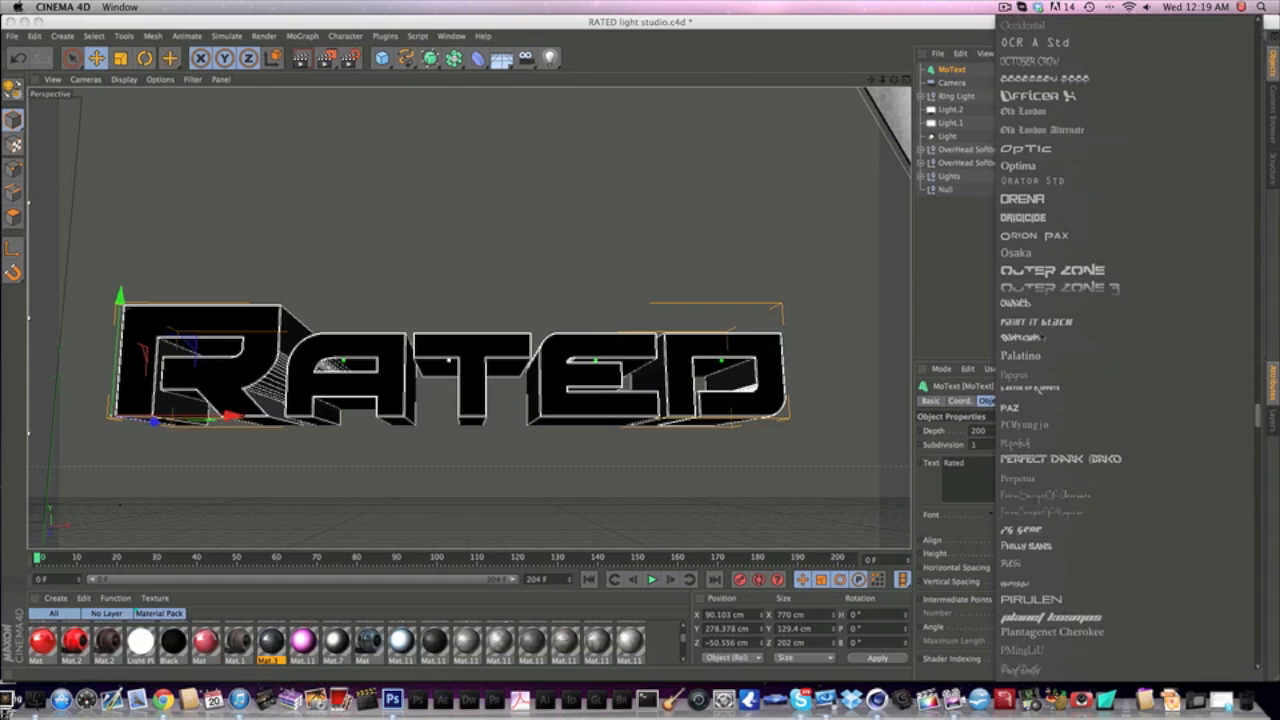
{"action": "scroll", "coordinate": [1066, 600], "scroll_direction": "up", "scroll_amount": 4}
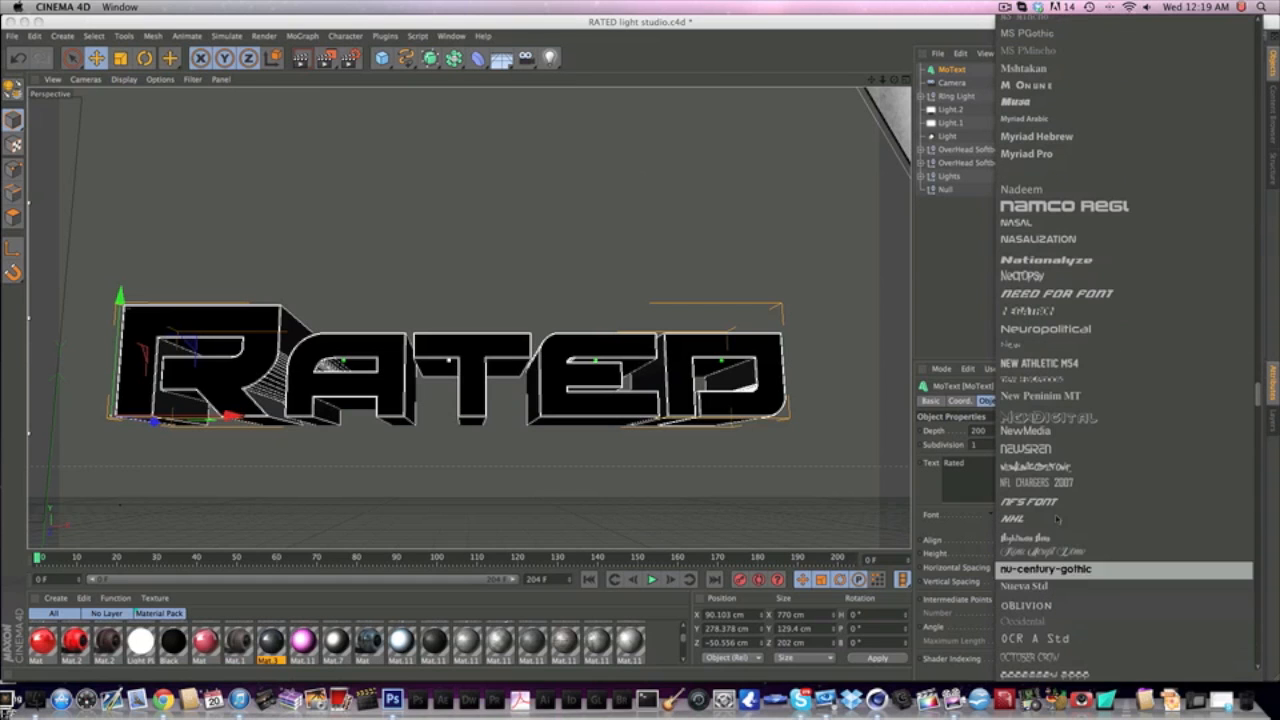
{"action": "left_click", "coordinate": [1045, 519]}
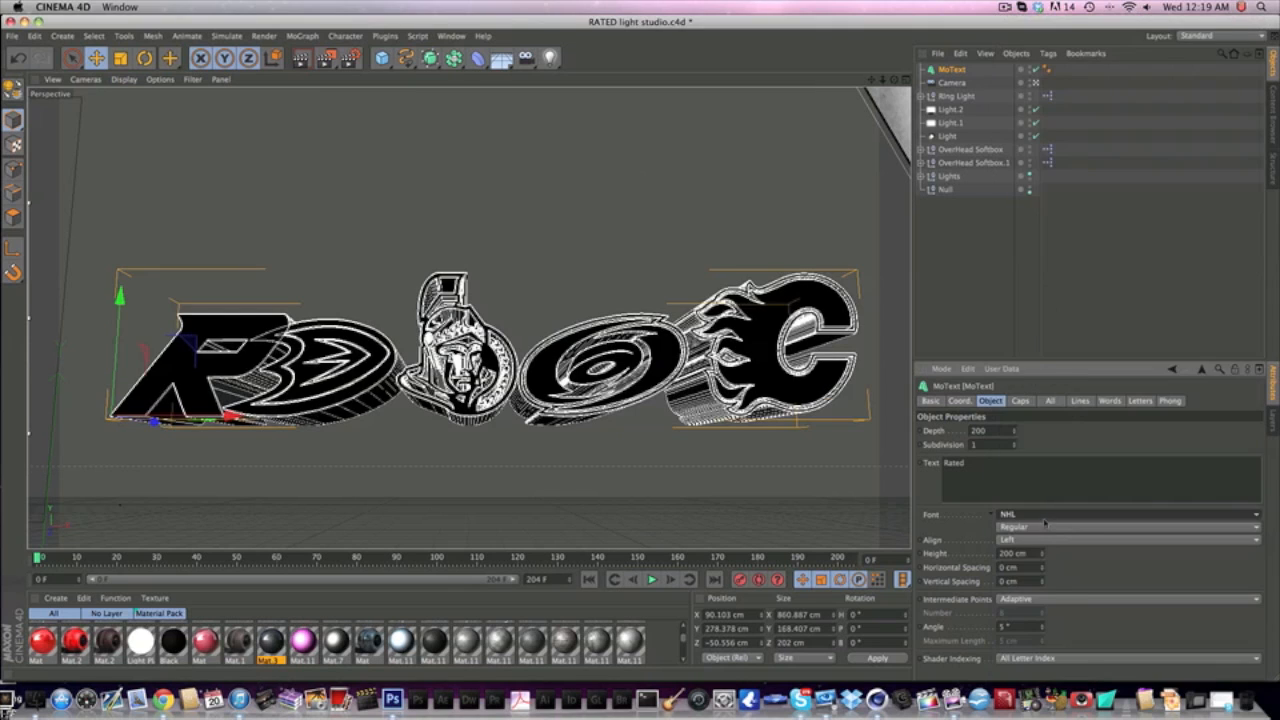
- Try the Klavika Bold Caps font on the MoText and move the text to about X 252 cm, Y 263 cm
{"action": "left_click", "coordinate": [1045, 516]}
{"action": "scroll", "coordinate": [1045, 530], "scroll_direction": "up", "scroll_amount": 8}
{"action": "scroll", "coordinate": [1045, 533], "scroll_direction": "up", "scroll_amount": 2}
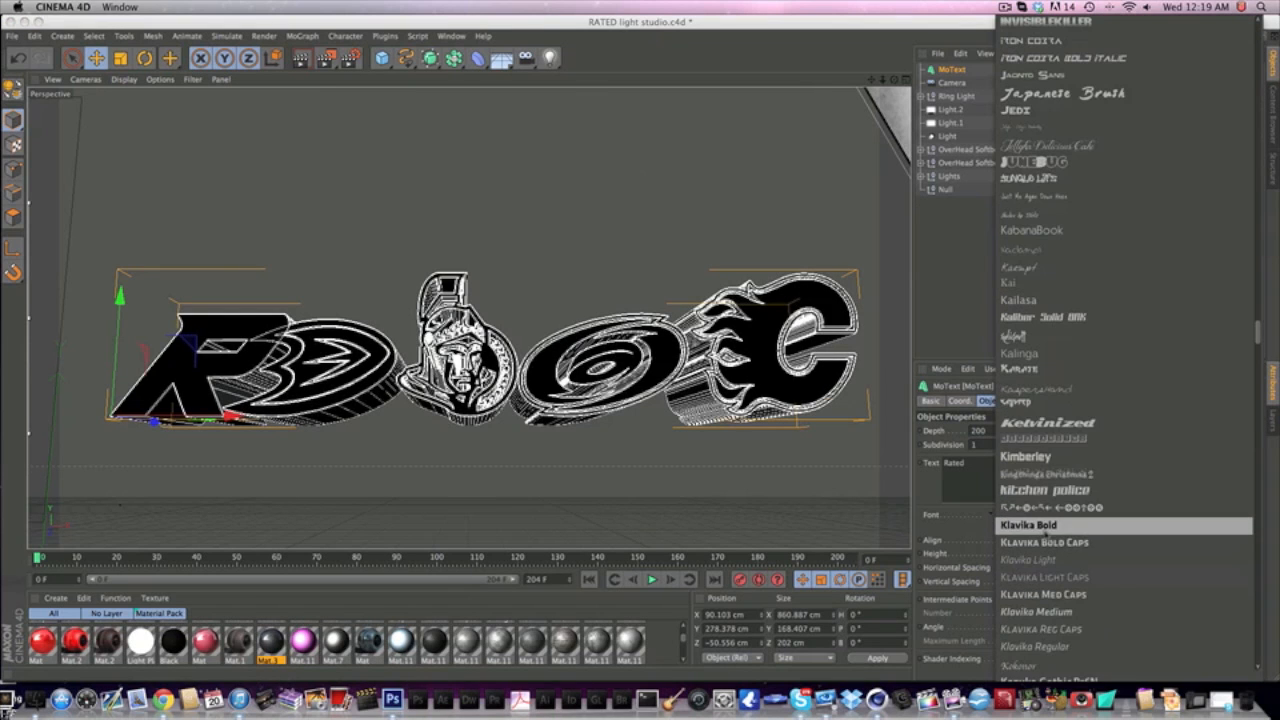
{"action": "left_click", "coordinate": [1052, 541]}
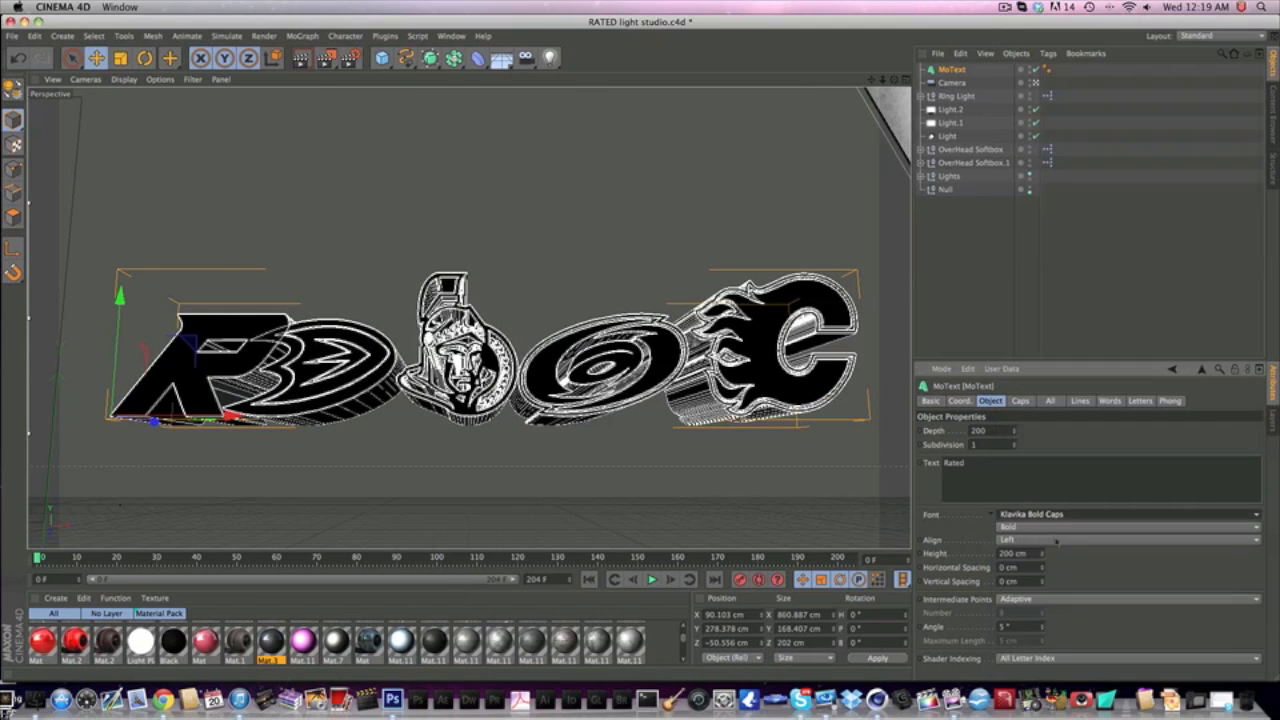
- Set the MoText's font to Klavika Bold and move the text to about X 246 cm, Y 291 cm
{"action": "left_click", "coordinate": [1042, 514]}
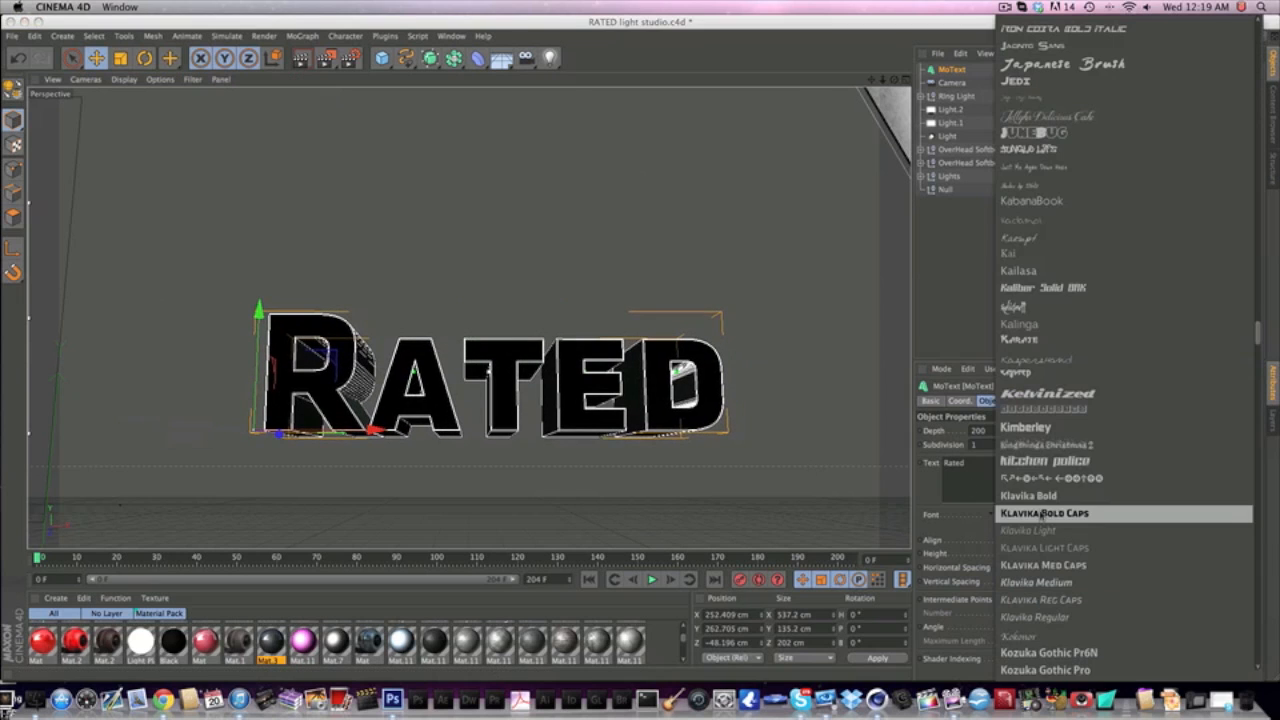
{"action": "left_click", "coordinate": [1042, 491]}
{"action": "left_click_drag", "start_coordinate": [664, 435], "coordinate": [668, 414]}
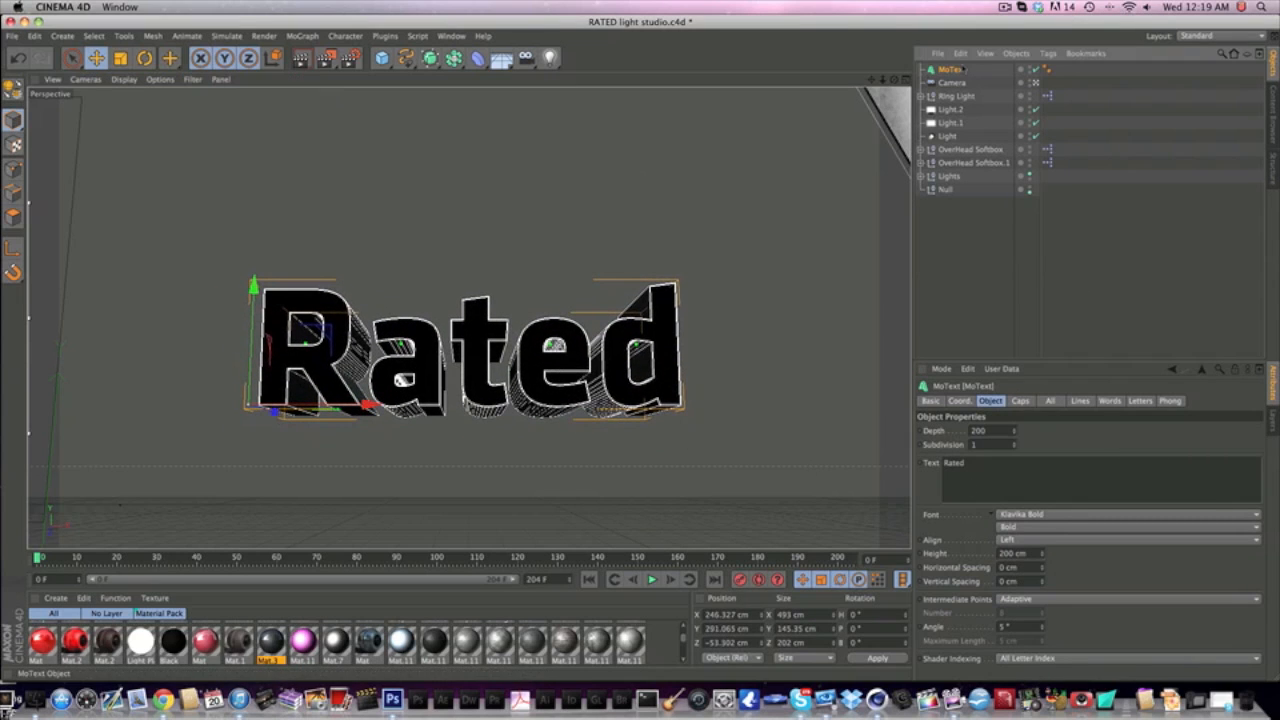
- Move the MoText to about X 235 cm, Y 282 cm and check its Depth and Height settings
{"action": "left_click", "coordinate": [955, 81]}
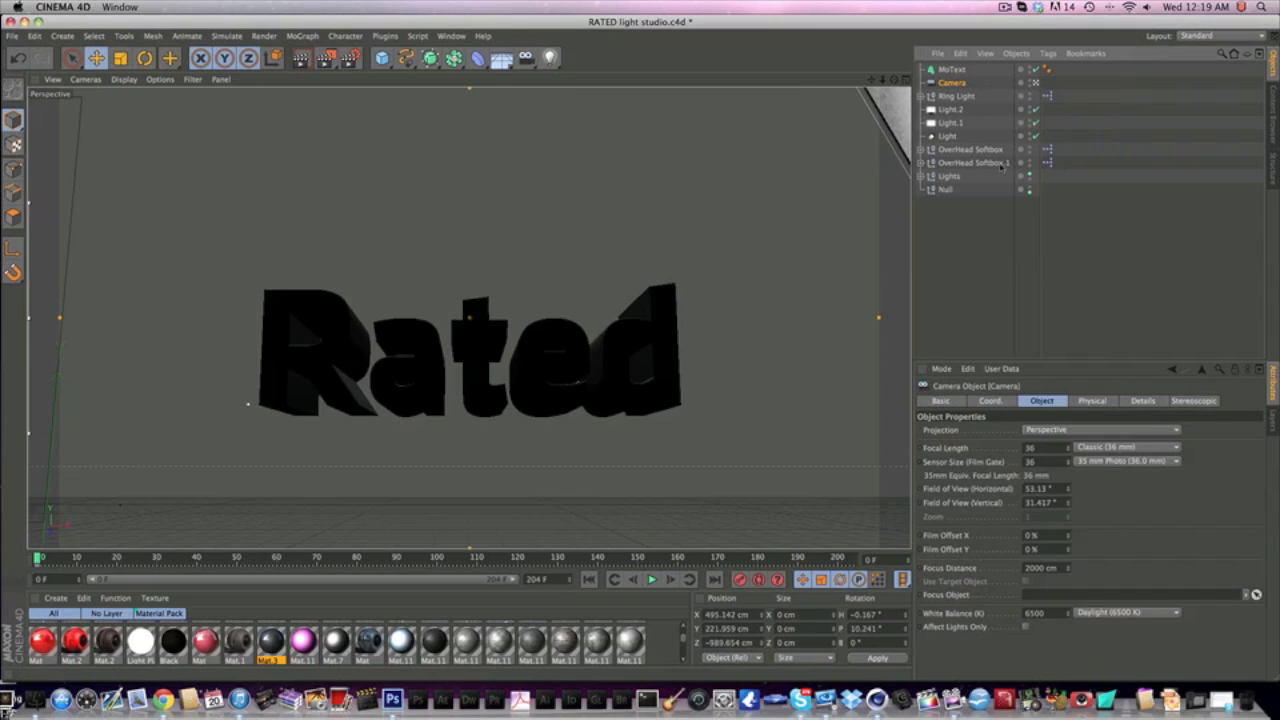
{"action": "left_click", "coordinate": [952, 69]}
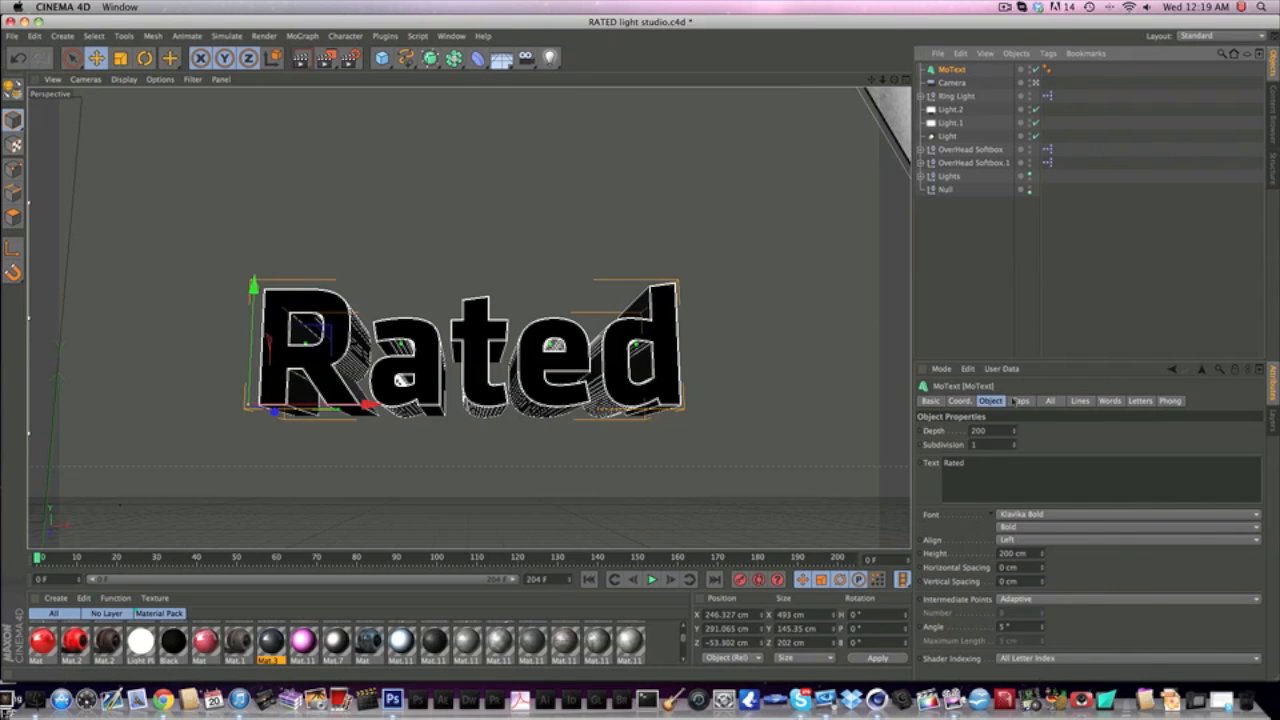
{"action": "left_click_drag", "start_coordinate": [762, 392], "coordinate": [753, 399]}
{"action": "left_click_drag", "start_coordinate": [990, 430], "coordinate": [958, 430]}
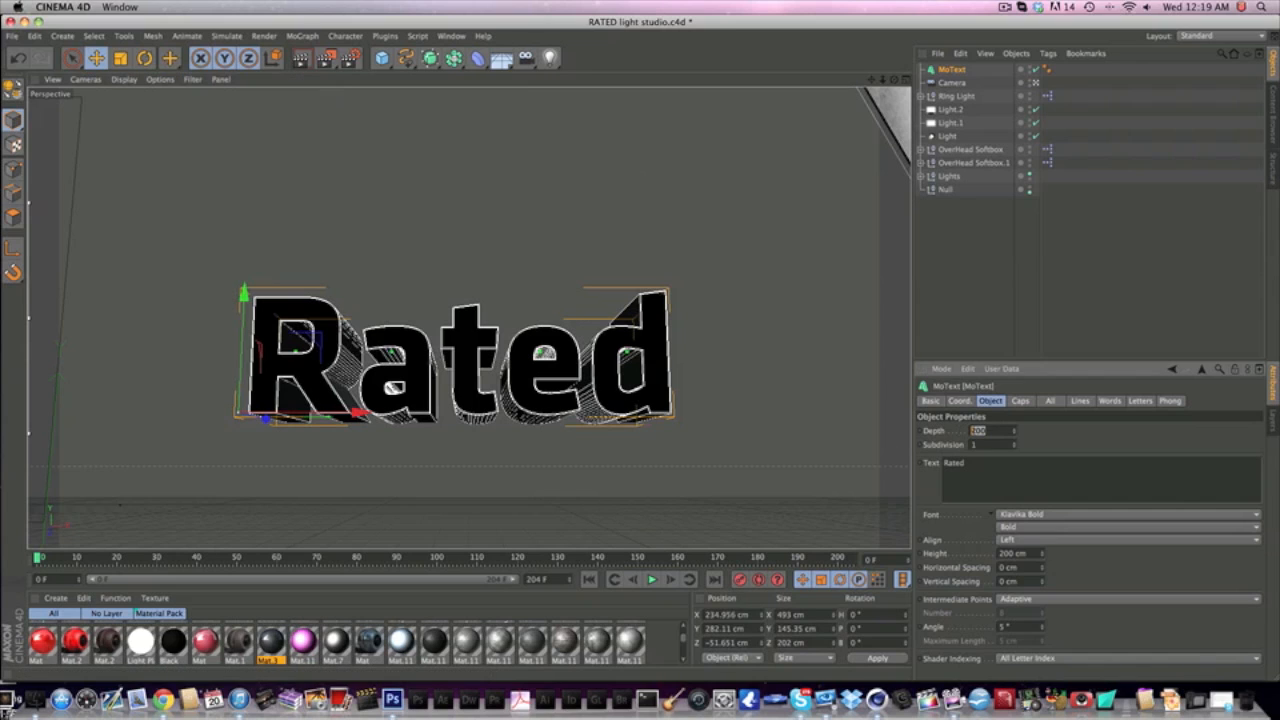
{"action": "left_click_drag", "start_coordinate": [1029, 555], "coordinate": [991, 554]}
- Check the MoText's start cap options and move the text to about X 217 cm, Y 294 cm
{"action": "left_click", "coordinate": [1019, 401]}
{"action": "left_click", "coordinate": [1005, 430]}
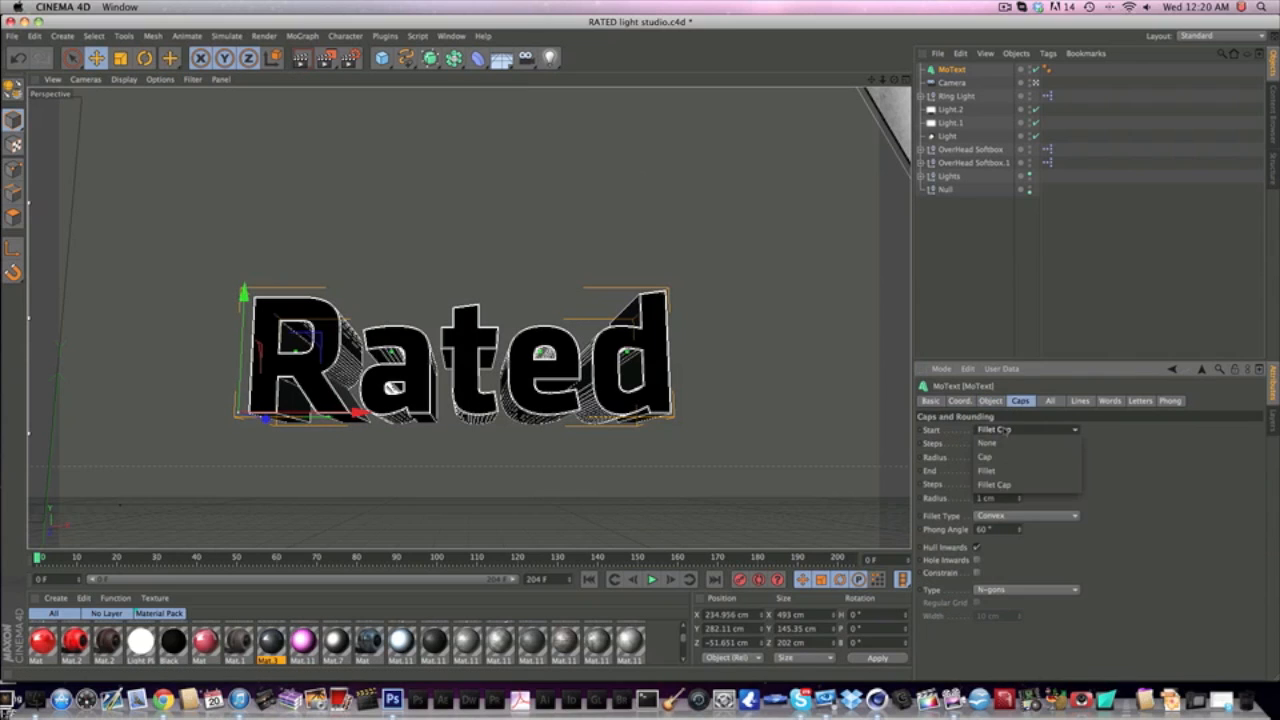
{"action": "left_click", "coordinate": [1005, 430]}
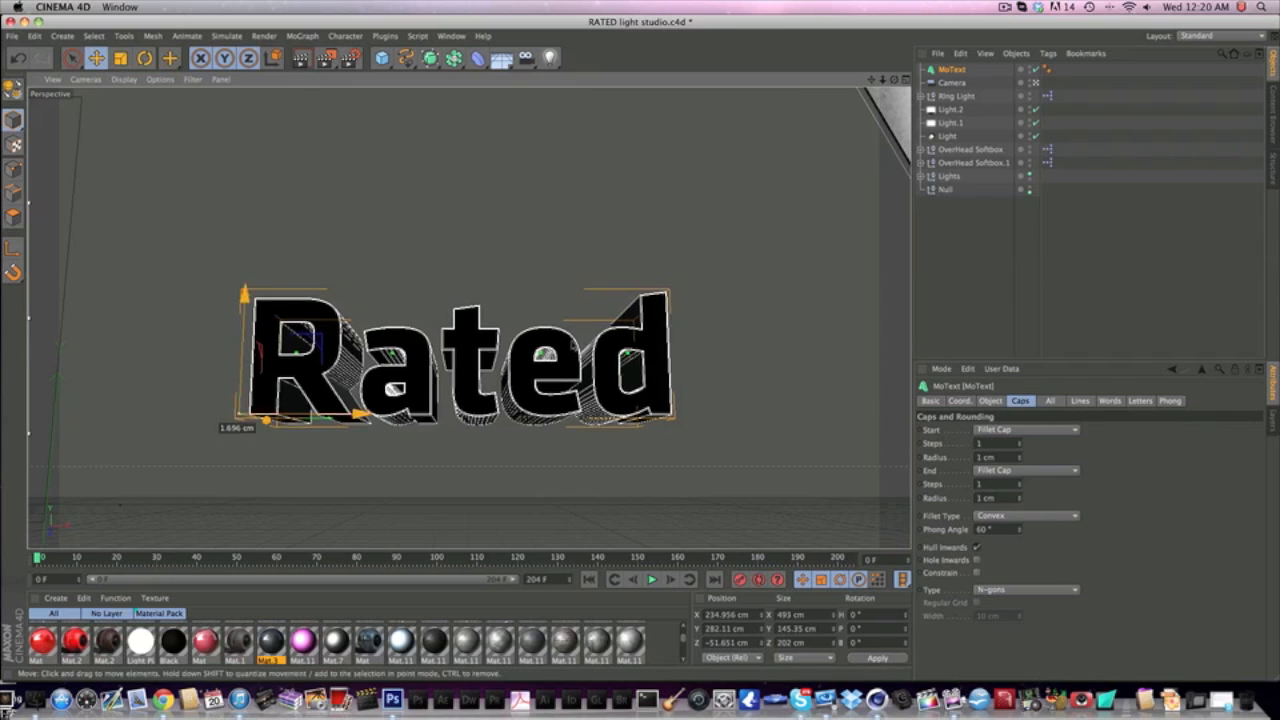
{"action": "left_click_drag", "start_coordinate": [574, 330], "coordinate": [557, 318]}
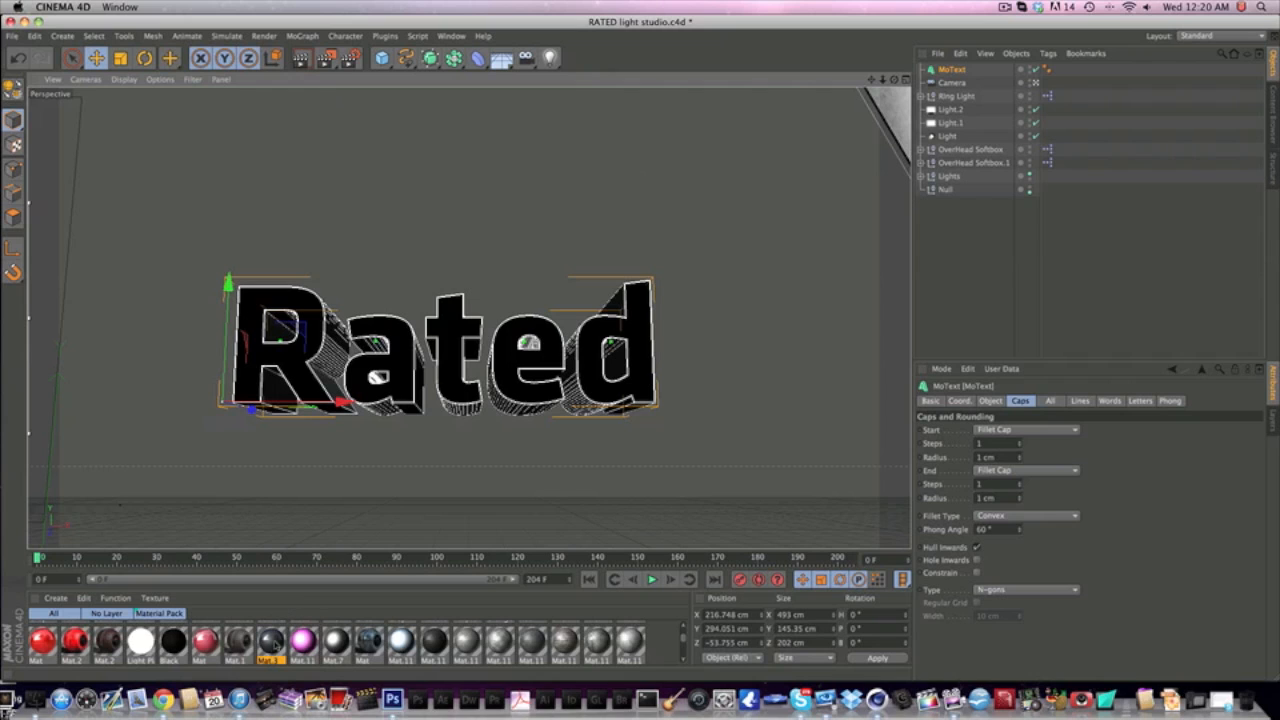
- Apply the Mat.3 material to the MoText and review the material's Color, Reflection and Specular channels
{"action": "left_click_drag", "start_coordinate": [272, 645], "coordinate": [947, 72]}
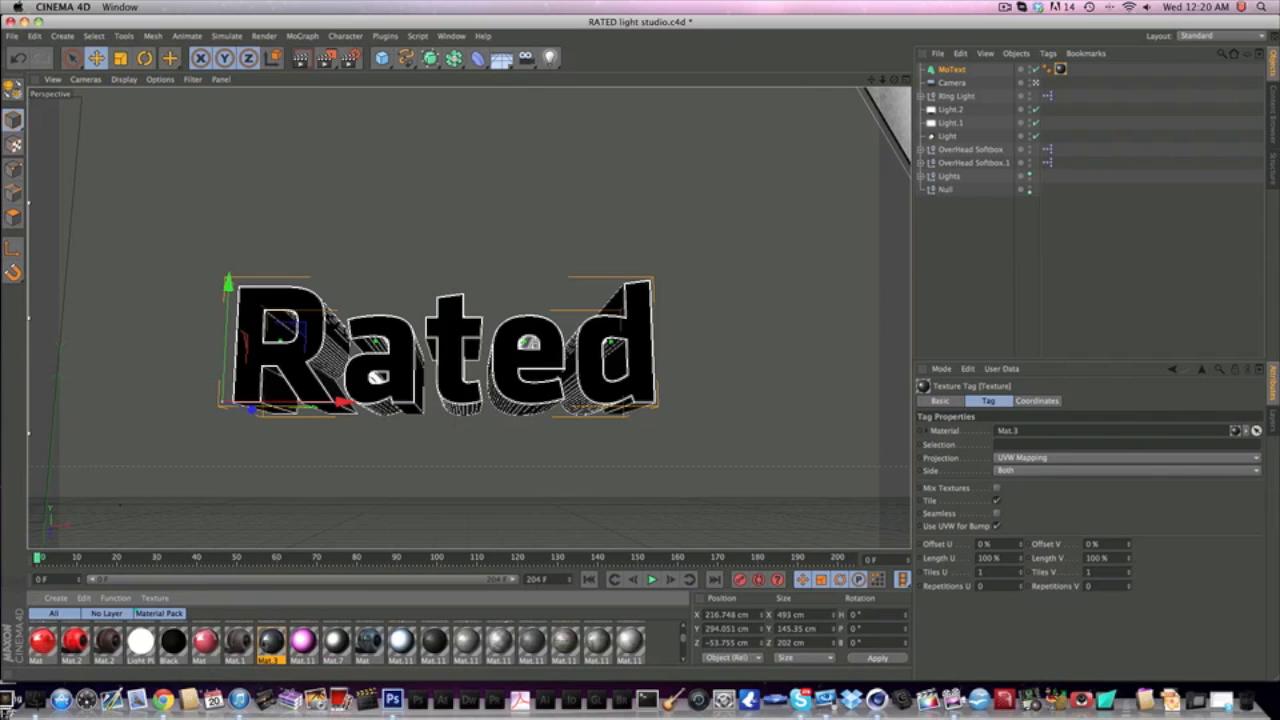
{"action": "double_click", "coordinate": [268, 645]}
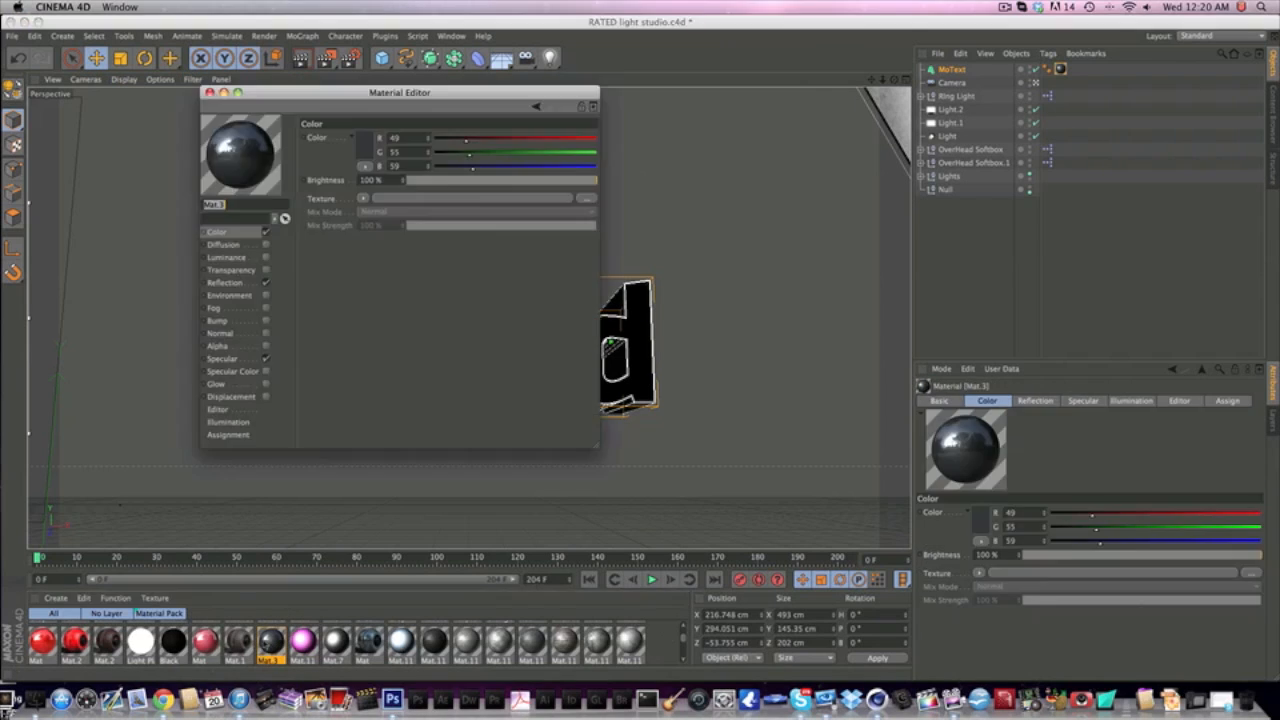
{"action": "left_click", "coordinate": [244, 236]}
{"action": "left_click", "coordinate": [223, 285]}
{"action": "left_click", "coordinate": [244, 360]}
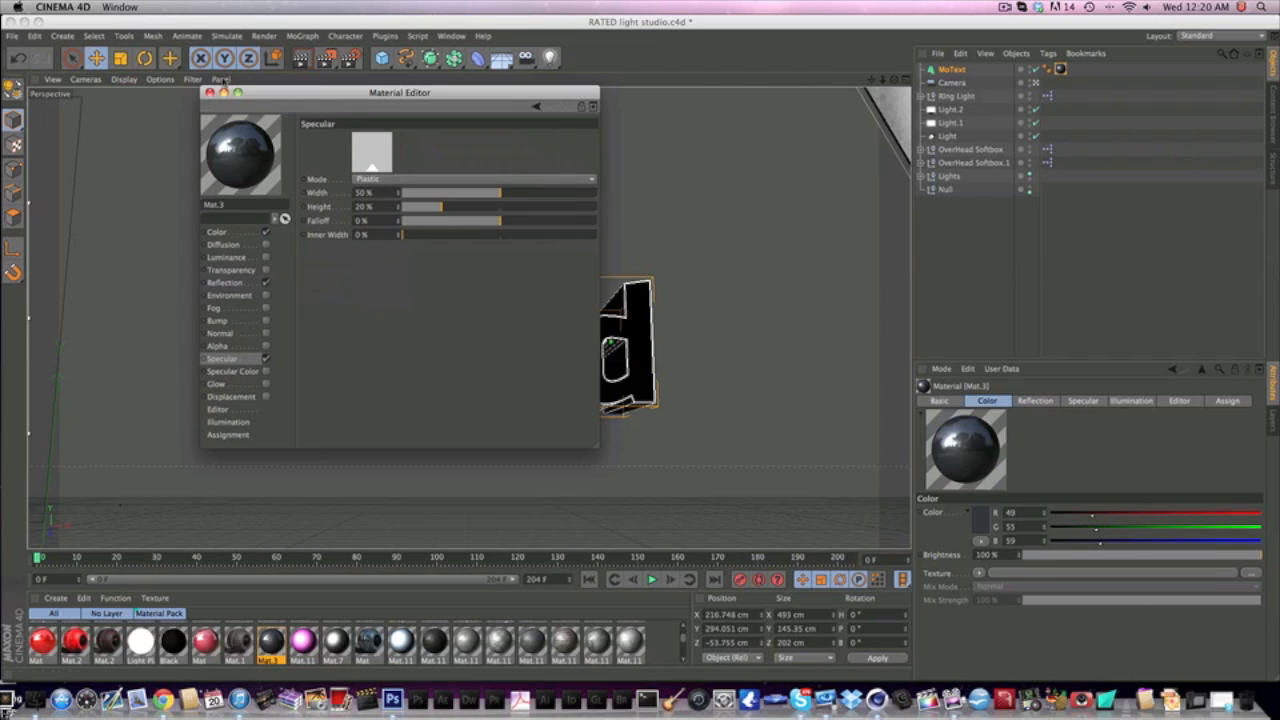
{"action": "left_click", "coordinate": [209, 92]}
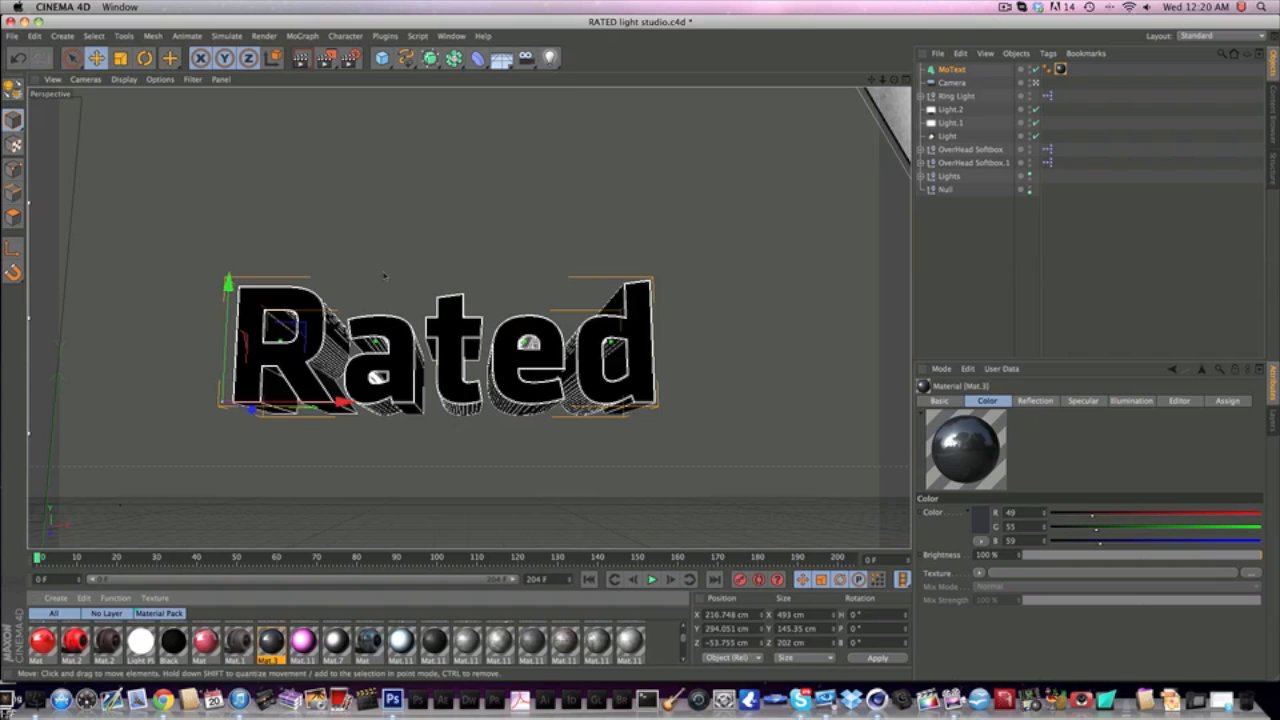
- Move the text to about X 256 cm, Y 281 cm and set the render's save file name to "Rated dsfushdofsz" in the Photoshop stuff folder
{"action": "left_click_drag", "start_coordinate": [383, 275], "coordinate": [417, 287]}
{"action": "left_click", "coordinate": [349, 57]}
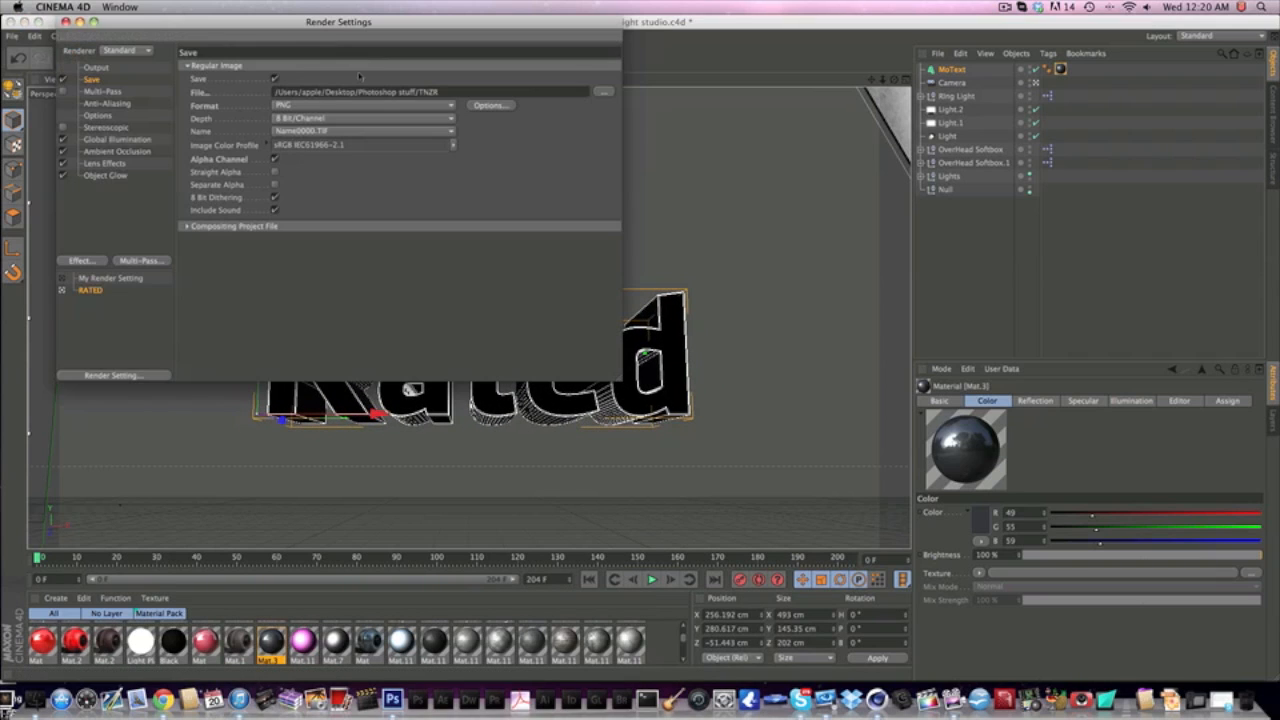
{"action": "double_click", "coordinate": [424, 93]}
{"action": "type", "text": "Rated dsfushdofst"}
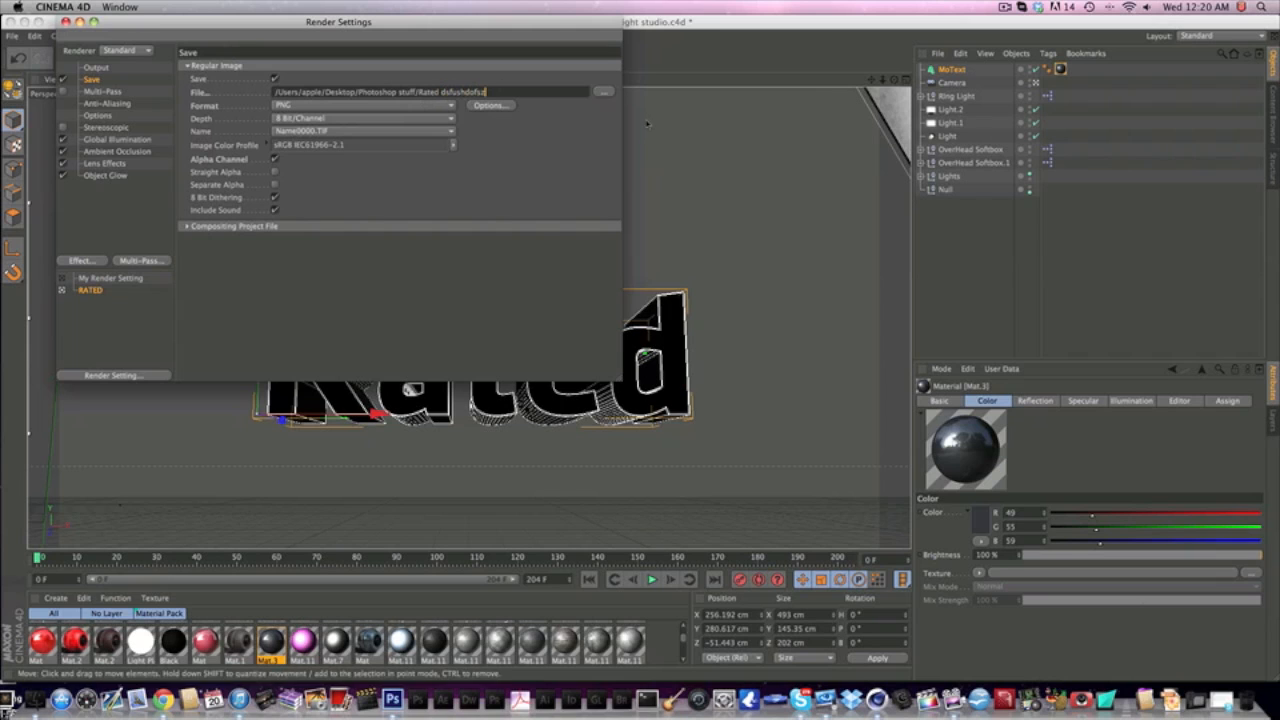
{"action": "left_click", "coordinate": [603, 91]}
{"action": "key", "text": "Escape"}
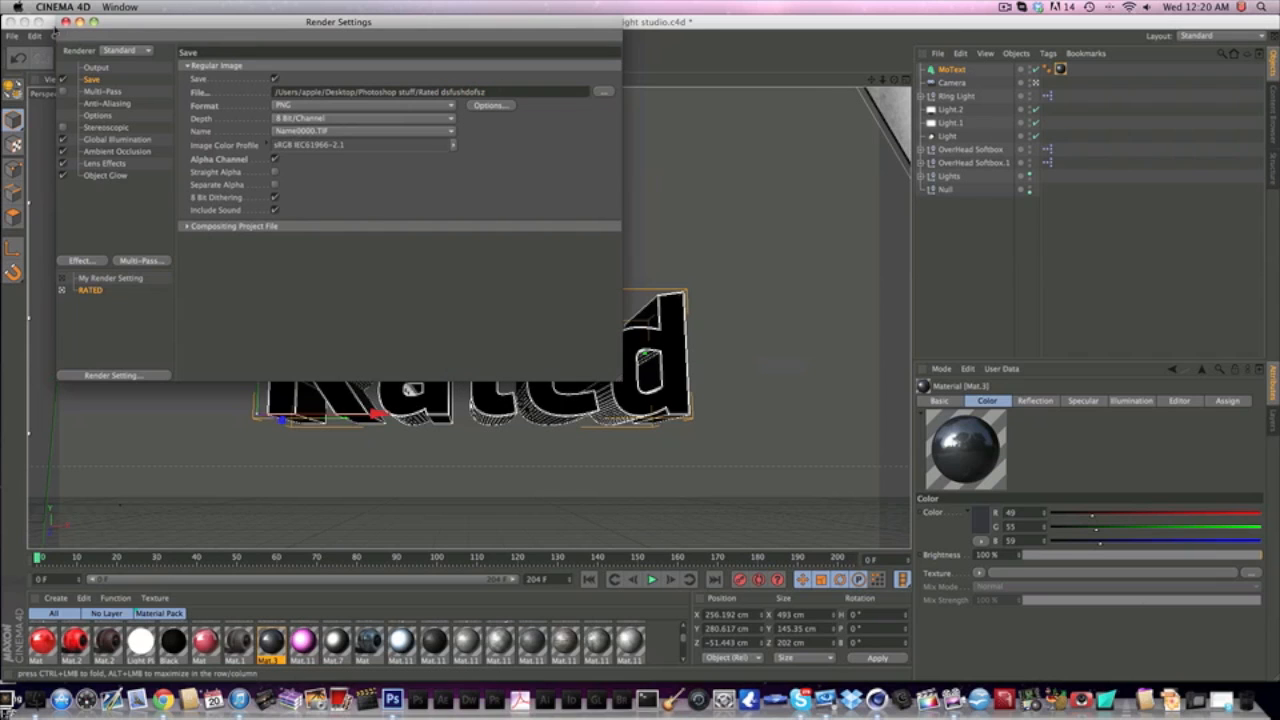
{"action": "left_click", "coordinate": [65, 22]}
- Render the scene to the Picture Viewer and close the viewer before the render finishes
{"action": "left_click", "coordinate": [326, 48]}
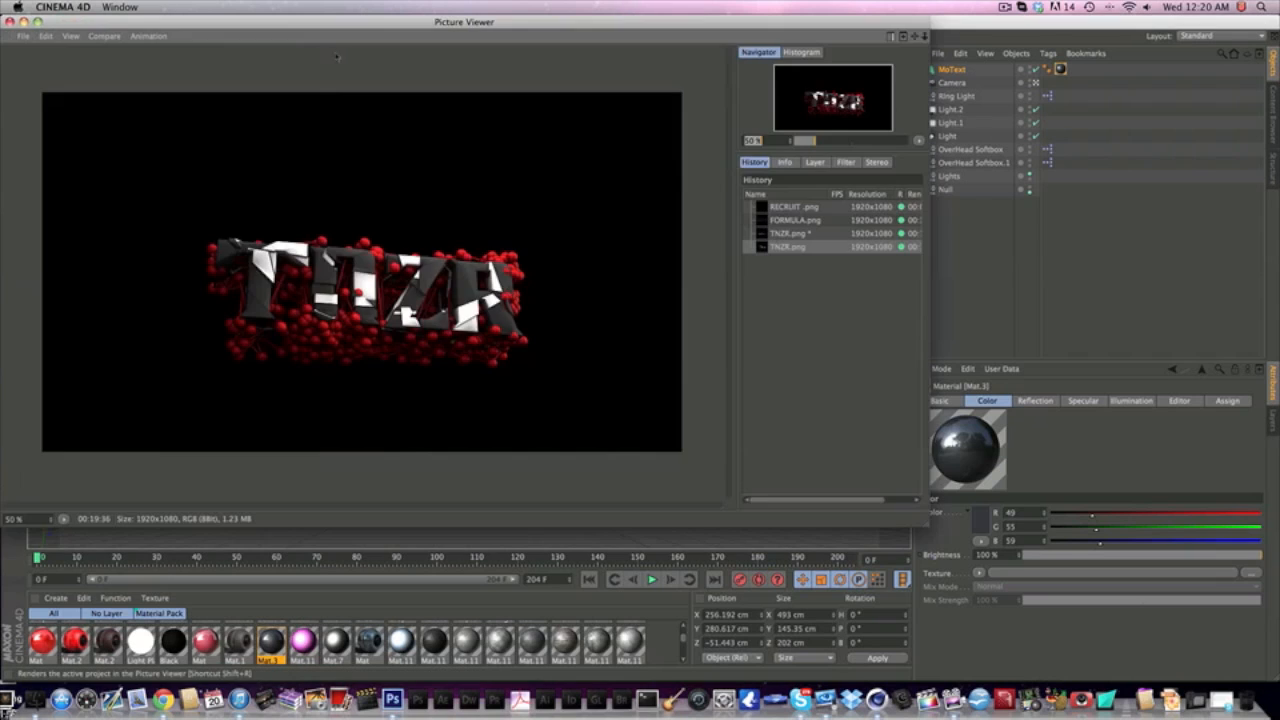
{"action": "left_click", "coordinate": [590, 457]}
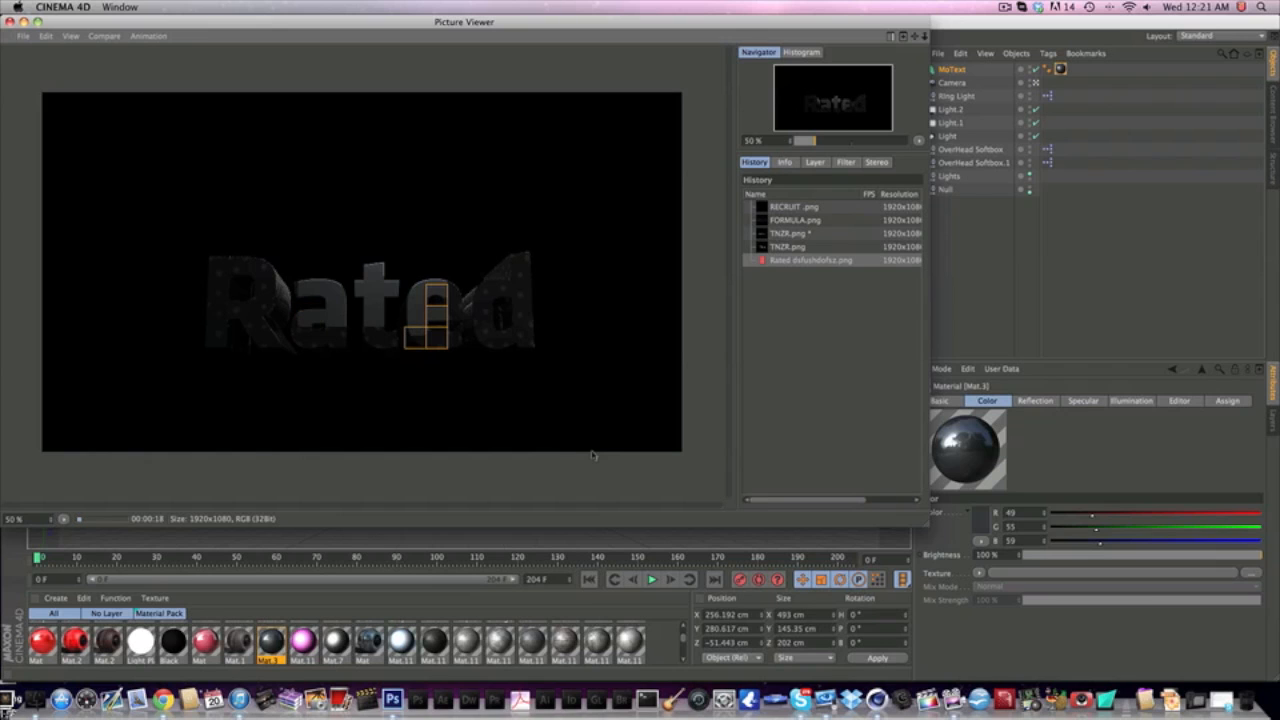
{"action": "left_click", "coordinate": [12, 22]}
{"action": "left_click", "coordinate": [670, 240]}
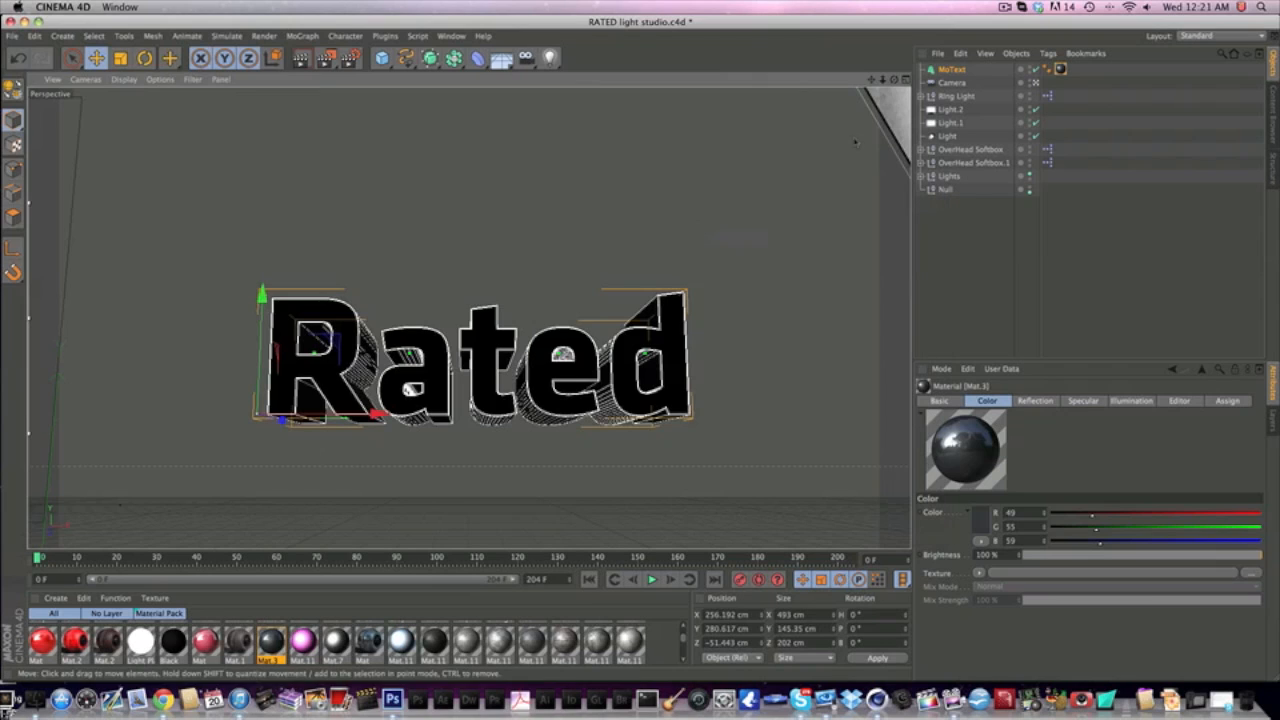
- Bring the MoText closer to the camera, to about Z -254 cm, and render the scene to the Picture Viewer again
{"action": "left_click", "coordinate": [953, 69]}
{"action": "left_click_drag", "start_coordinate": [283, 420], "coordinate": [482, 320]}
{"action": "left_click", "coordinate": [301, 57]}
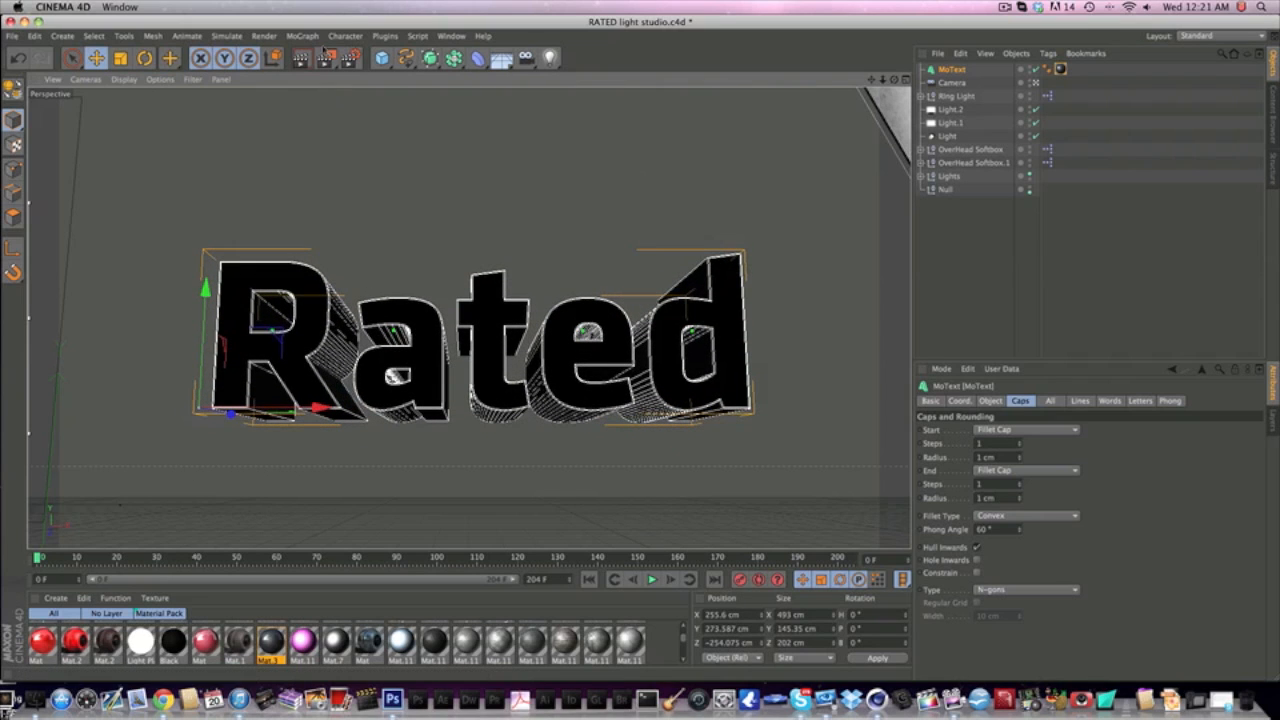
{"action": "left_click", "coordinate": [326, 57]}
{"action": "left_click", "coordinate": [740, 240]}
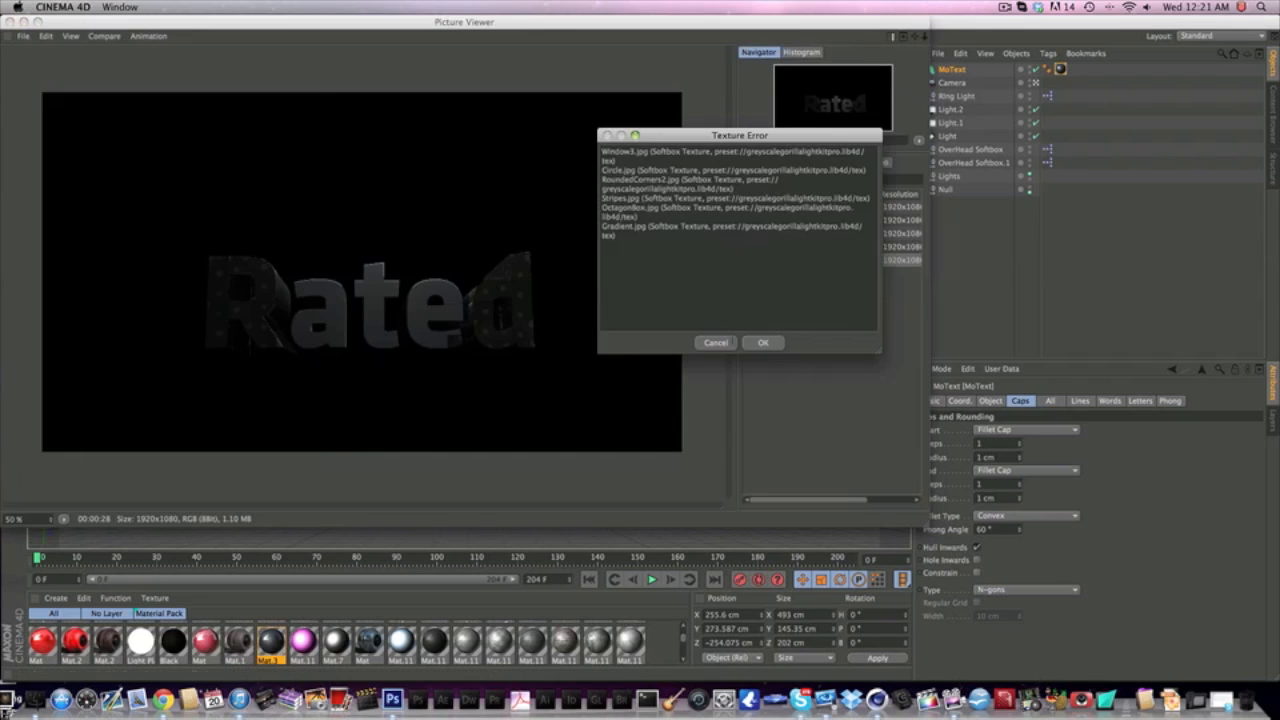
{"action": "left_click", "coordinate": [762, 343]}
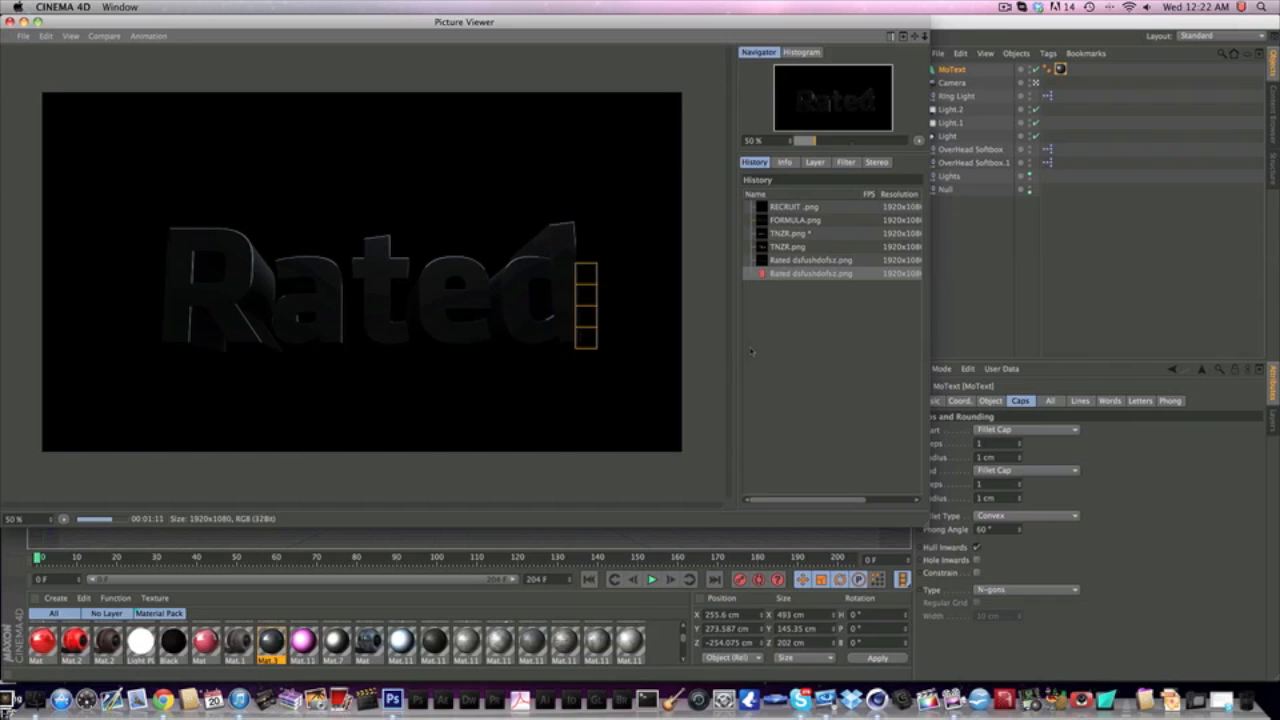
{"action": "left_click", "coordinate": [10, 22]}
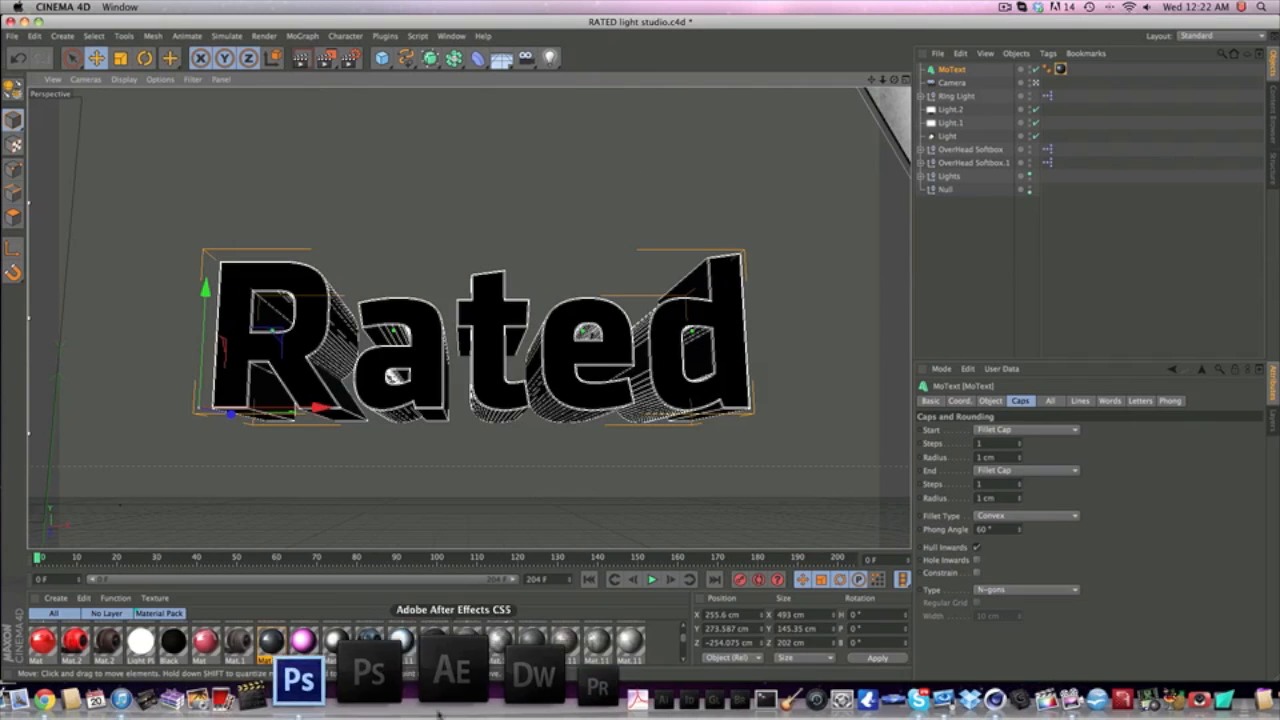
- Switch to Photoshop and browse to the Photoshop stuff folder for a file to open
{"action": "left_click", "coordinate": [398, 688]}
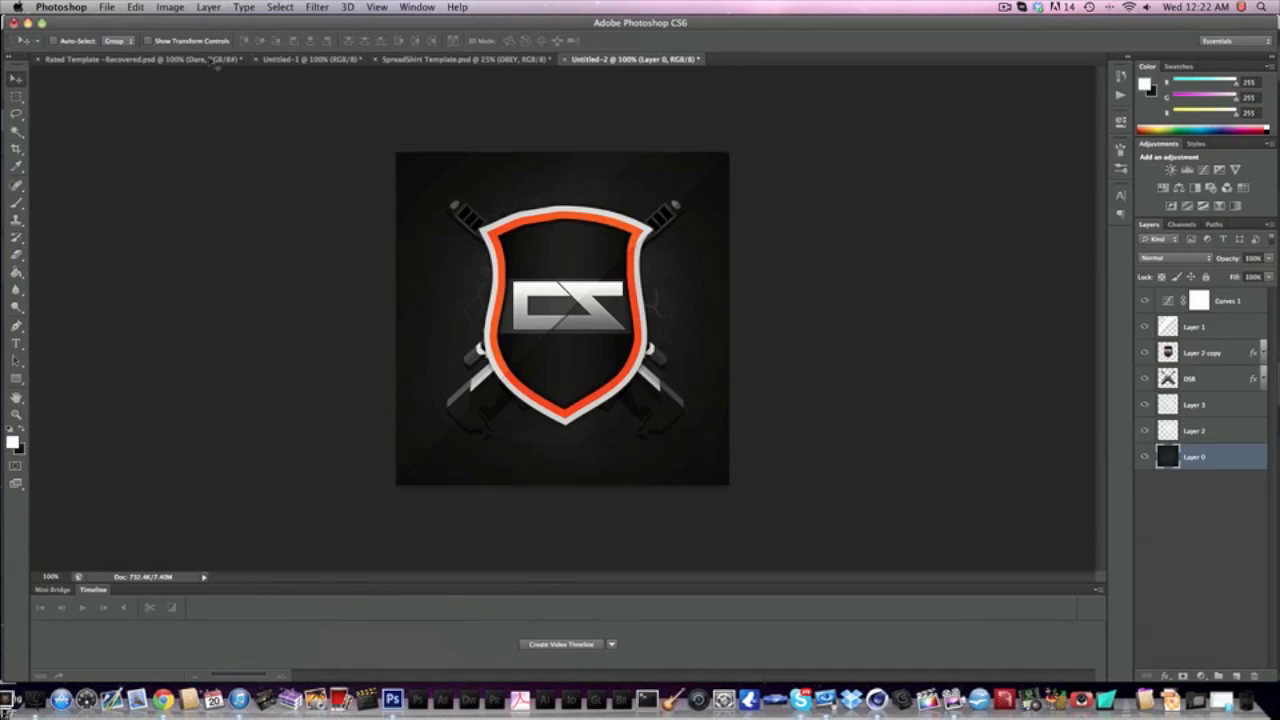
{"action": "left_click", "coordinate": [104, 7]}
{"action": "left_click", "coordinate": [115, 37]}
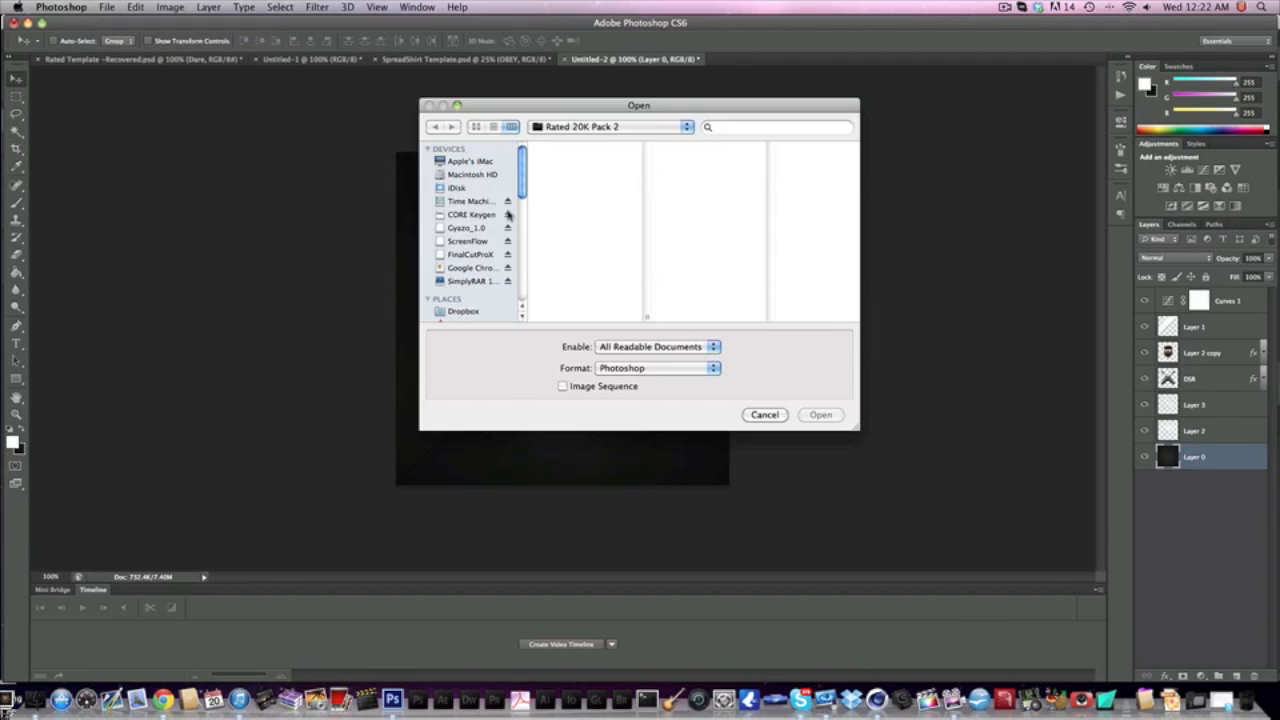
{"action": "scroll", "coordinate": [483, 289], "scroll_direction": "down", "scroll_amount": 5}
{"action": "left_click", "coordinate": [478, 244]}
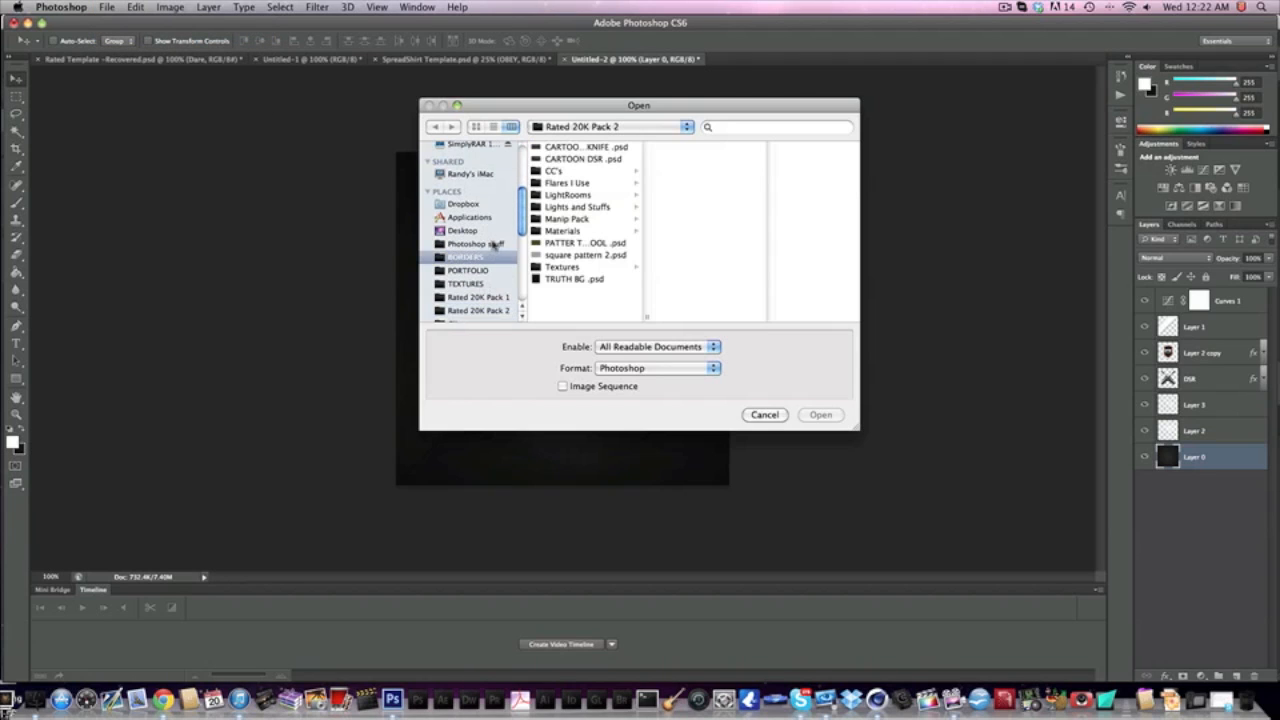
- Find the rendered image Rated dsfushdofsz.png in the folder and open it
{"action": "scroll", "coordinate": [582, 236], "scroll_direction": "down", "scroll_amount": 10}
{"action": "scroll", "coordinate": [581, 236], "scroll_direction": "up", "scroll_amount": 15}
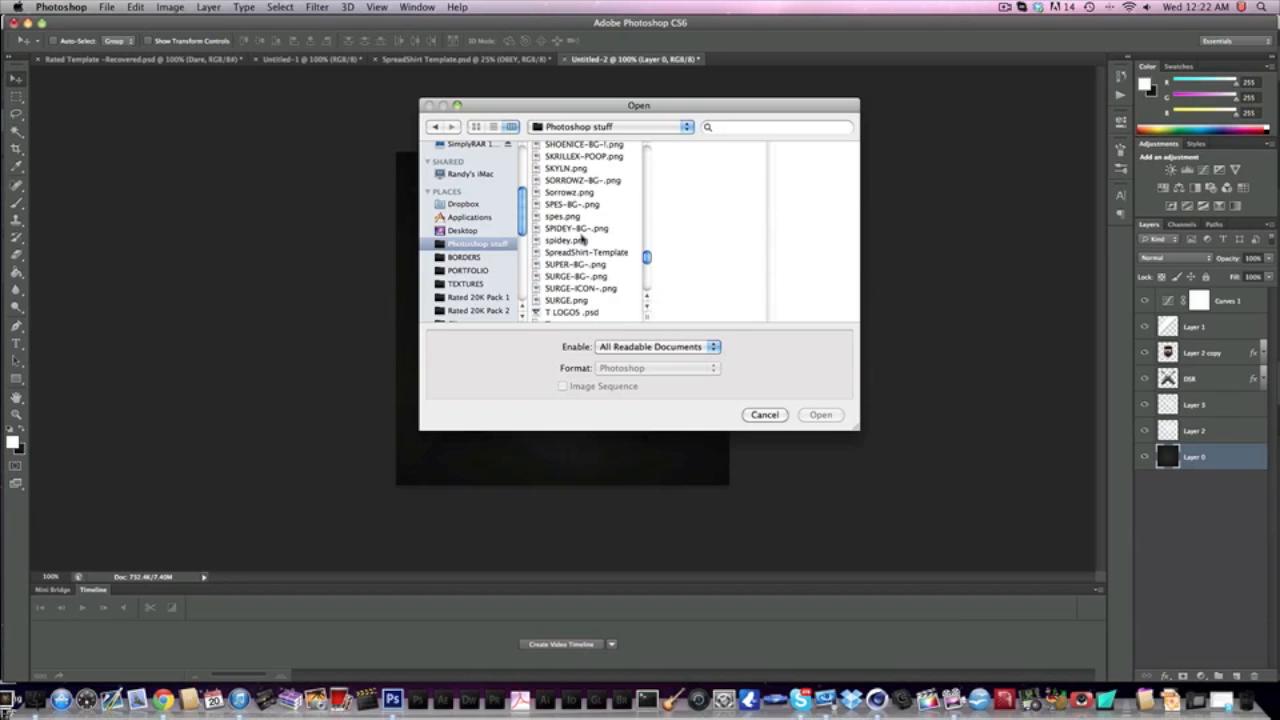
{"action": "scroll", "coordinate": [581, 238], "scroll_direction": "up", "scroll_amount": 1}
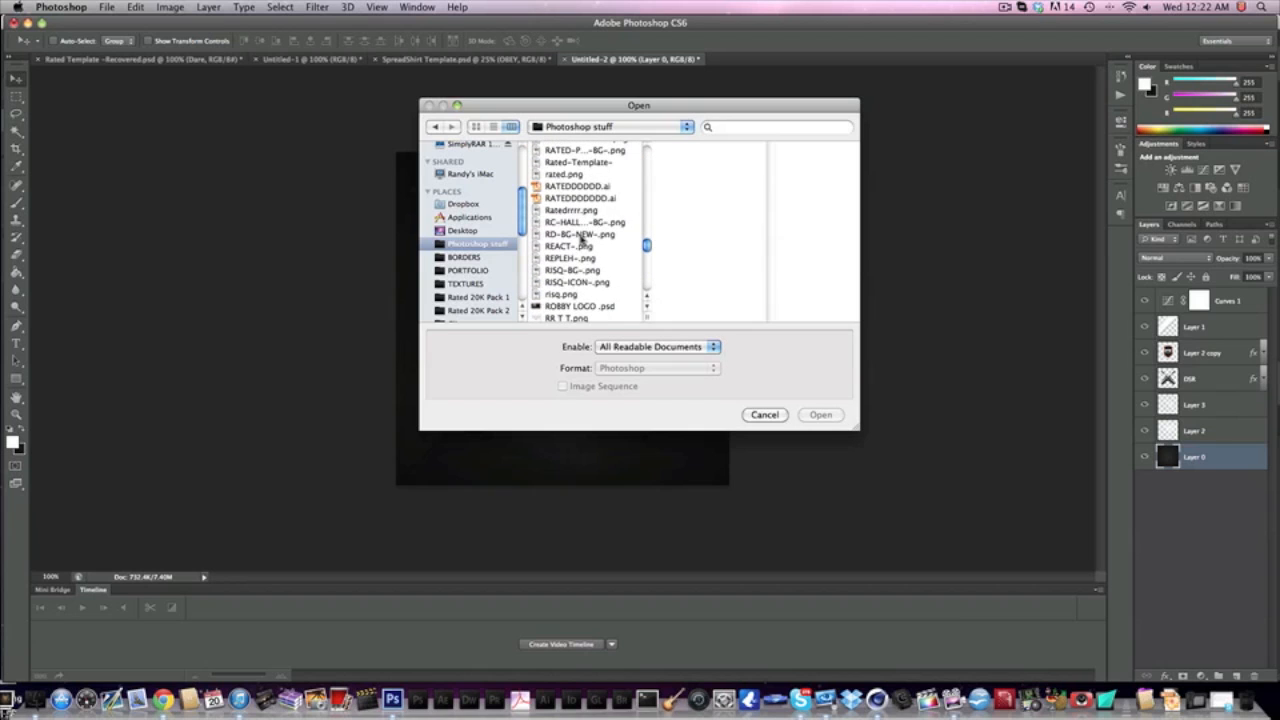
{"action": "left_click", "coordinate": [580, 175]}
{"action": "left_click", "coordinate": [581, 166]}
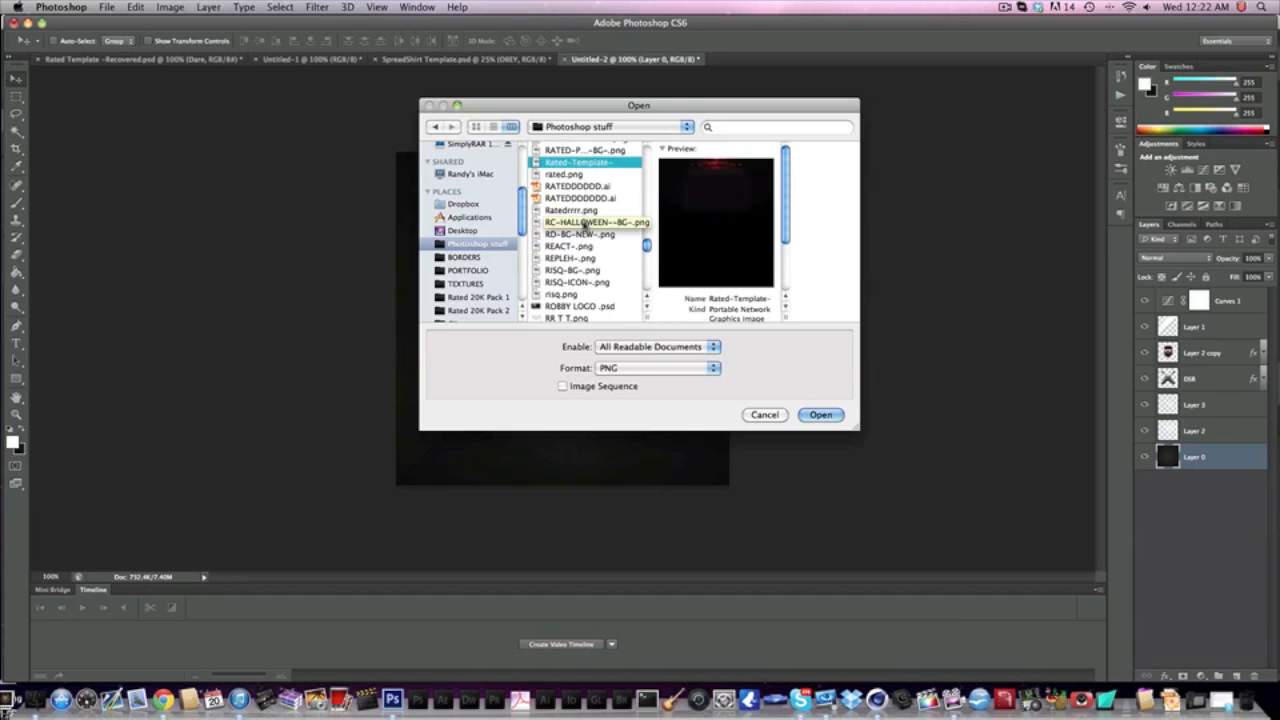
{"action": "scroll", "coordinate": [584, 222], "scroll_direction": "up", "scroll_amount": 1}
{"action": "scroll", "coordinate": [586, 226], "scroll_direction": "up", "scroll_amount": 12}
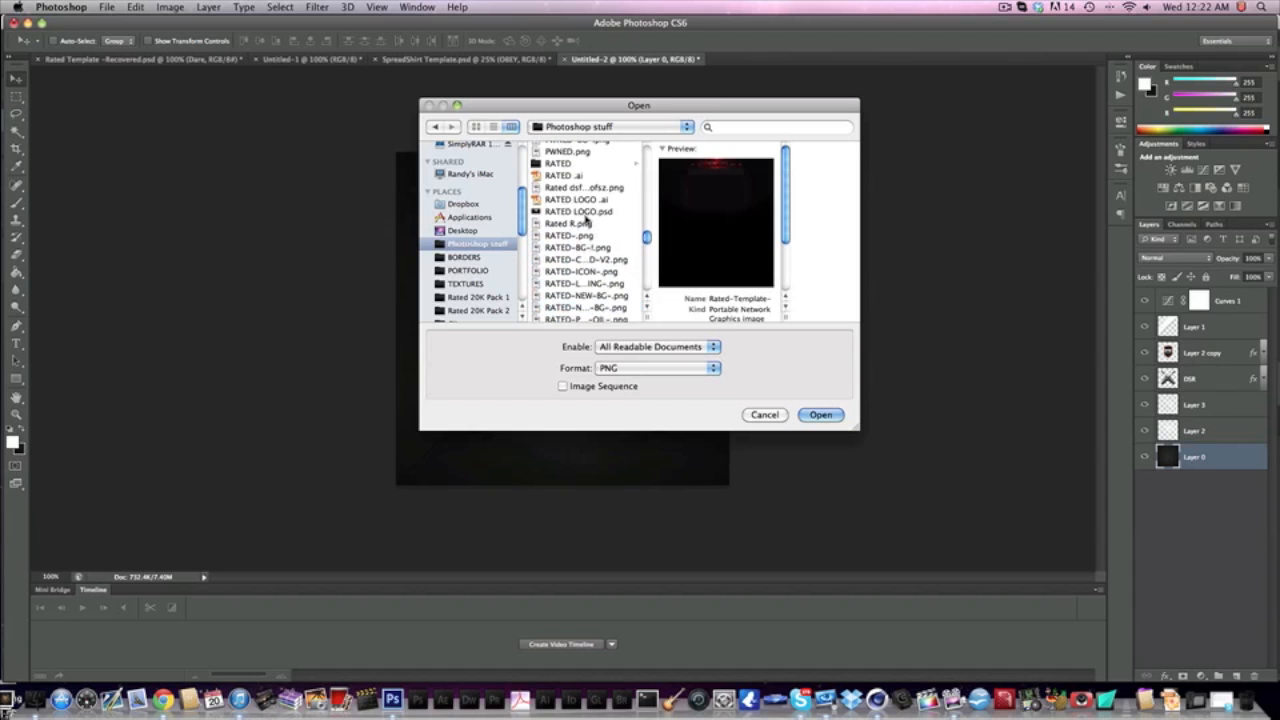
{"action": "left_click", "coordinate": [590, 187]}
{"action": "double_click", "coordinate": [590, 187]}
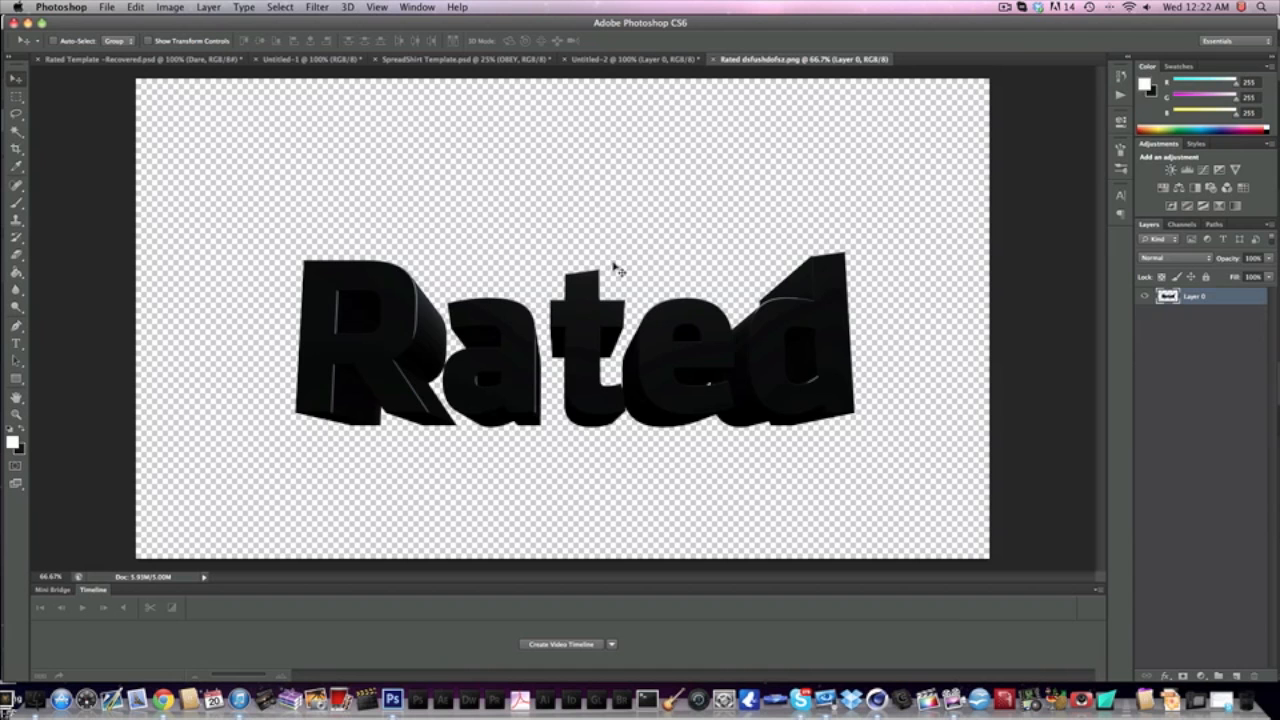
- Shift the Rated render slightly up and to the left on the canvas
{"action": "left_click_drag", "start_coordinate": [613, 268], "coordinate": [584, 272]}
{"action": "left_click", "coordinate": [1165, 676]}
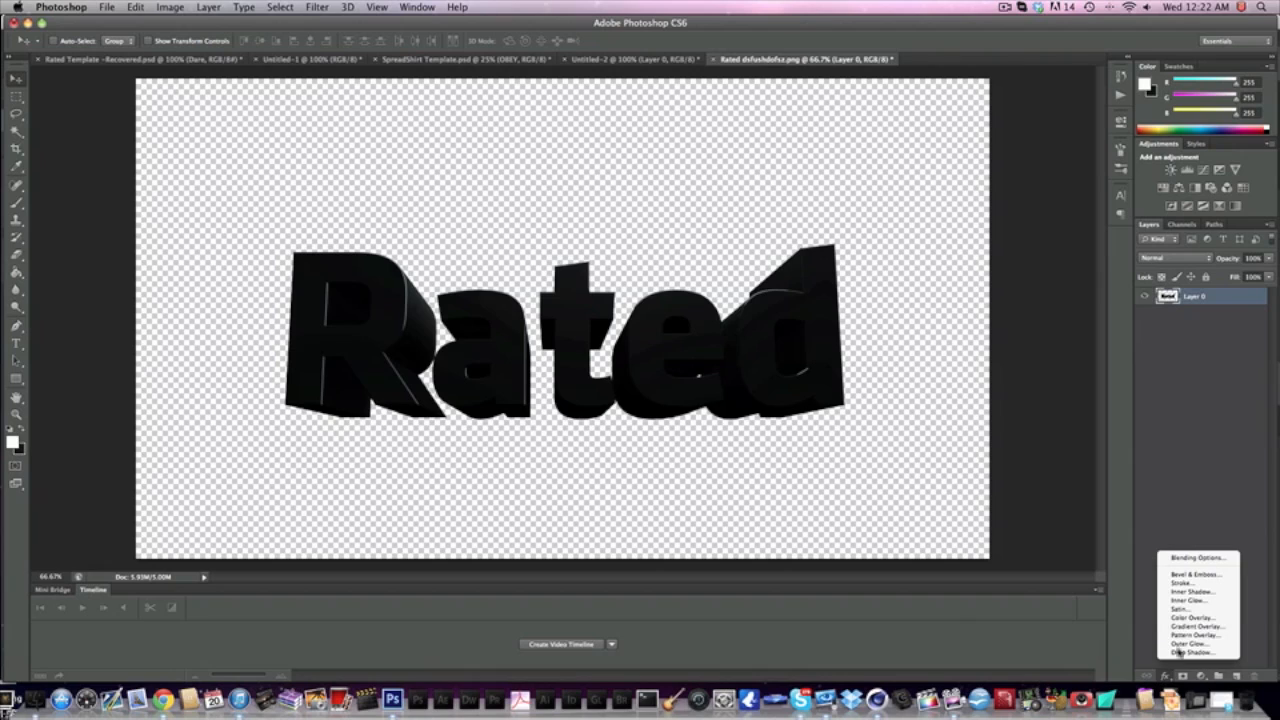
{"action": "left_click", "coordinate": [1193, 619]}
- Add a new layer beneath the Rated render and fill it with dark grey (RGB 18, 18, 18)
{"action": "left_click", "coordinate": [22, 437]}
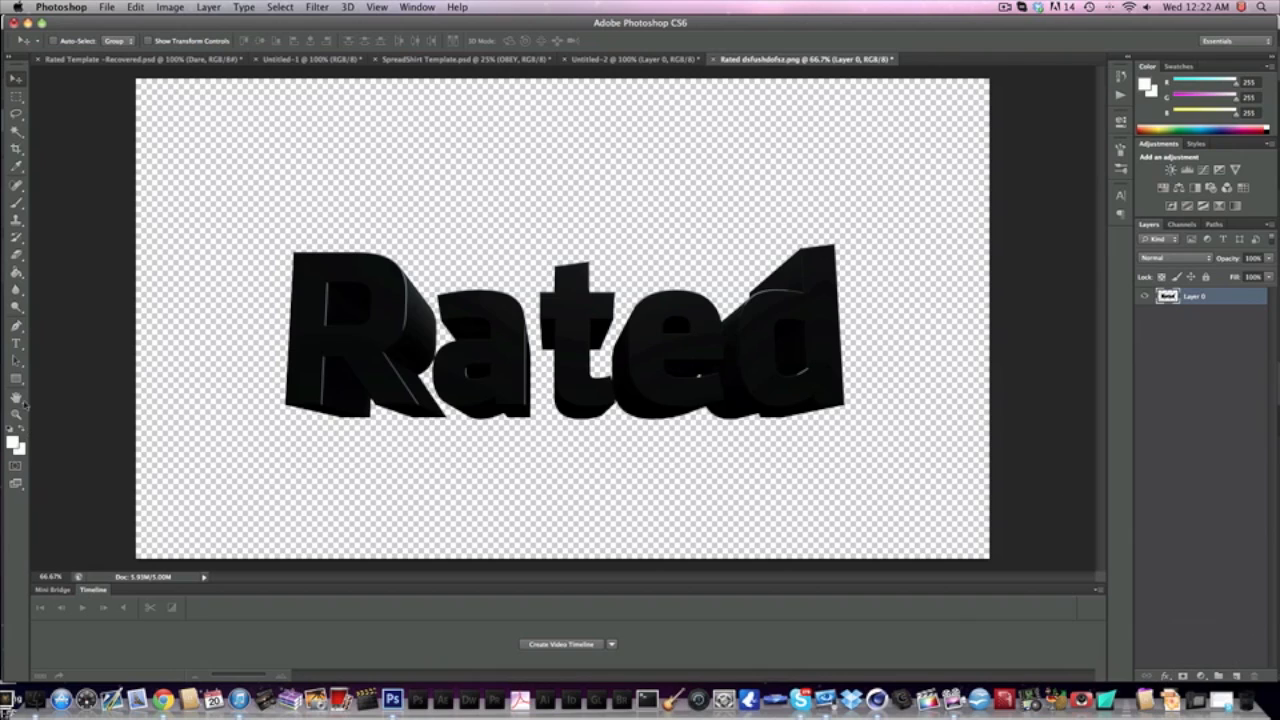
{"action": "left_click", "coordinate": [16, 272]}
{"action": "left_click", "coordinate": [1237, 676]}
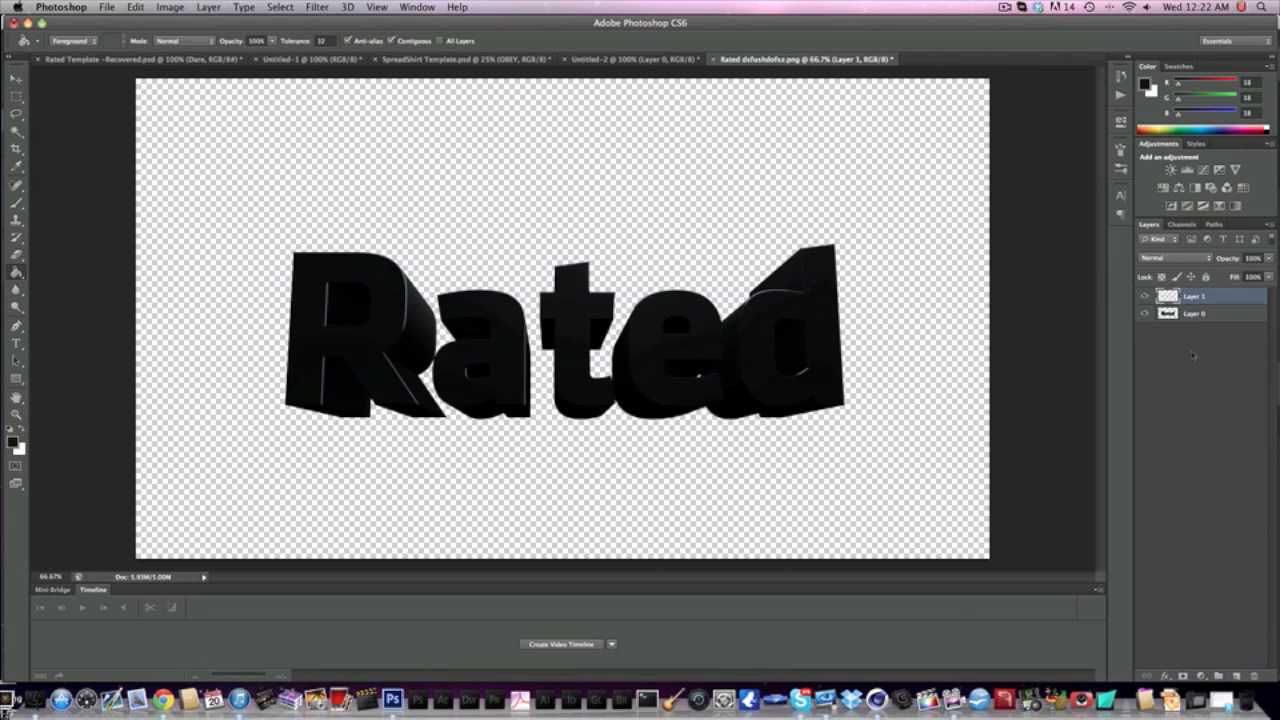
{"action": "left_click_drag", "start_coordinate": [1197, 302], "coordinate": [1194, 322]}
{"action": "left_click", "coordinate": [830, 424]}
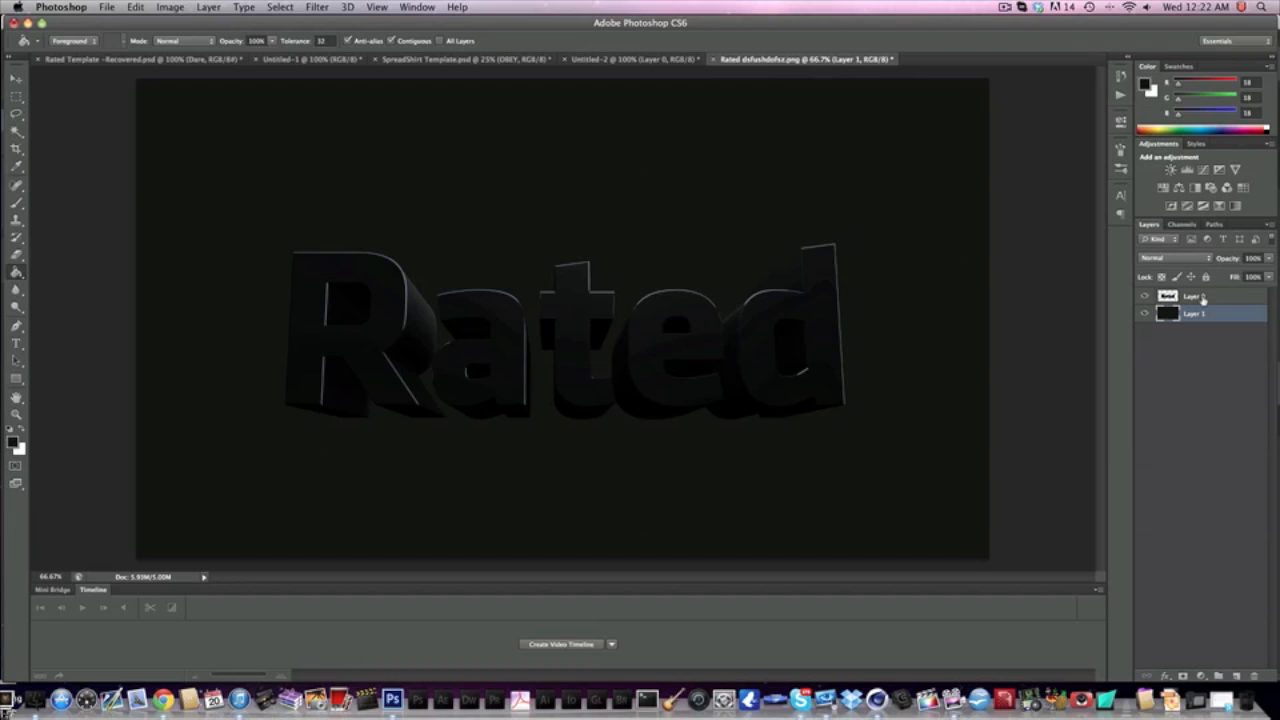
- Select the Rated render's layer and move it slightly higher over the dark background
{"action": "left_click", "coordinate": [1204, 300]}
{"action": "key", "text": "v"}
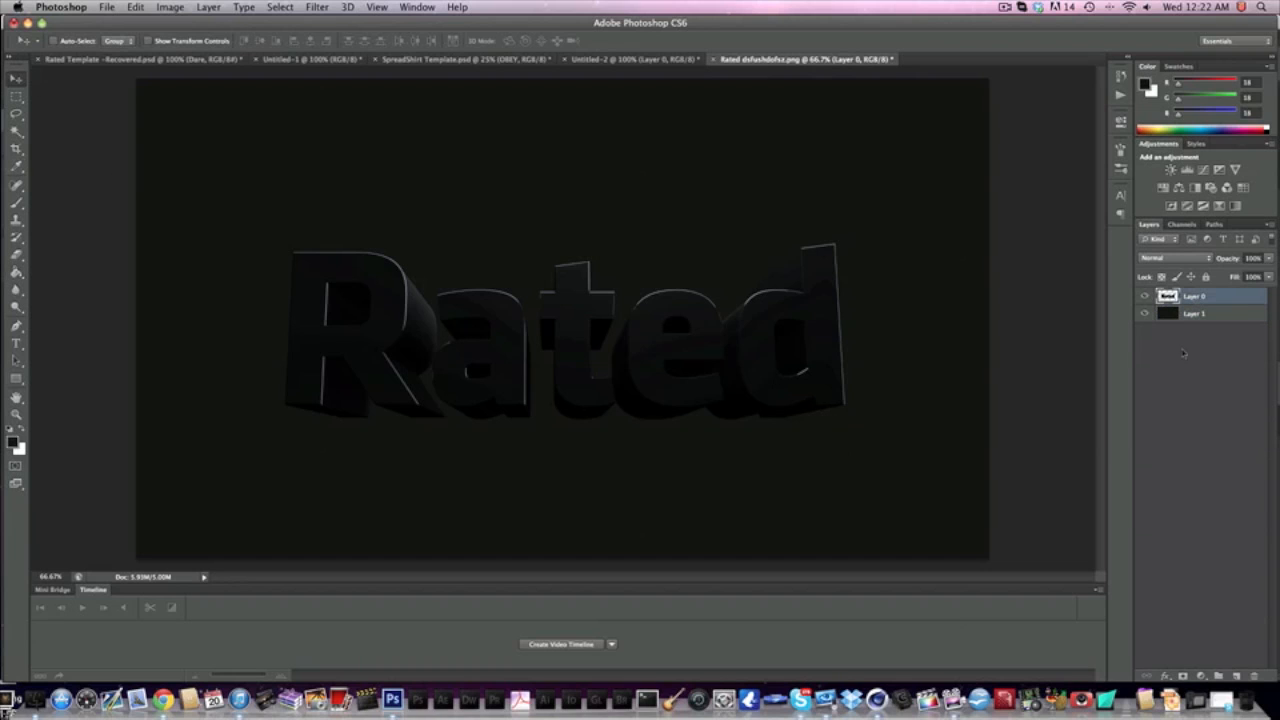
{"action": "left_click_drag", "start_coordinate": [500, 335], "coordinate": [491, 304]}
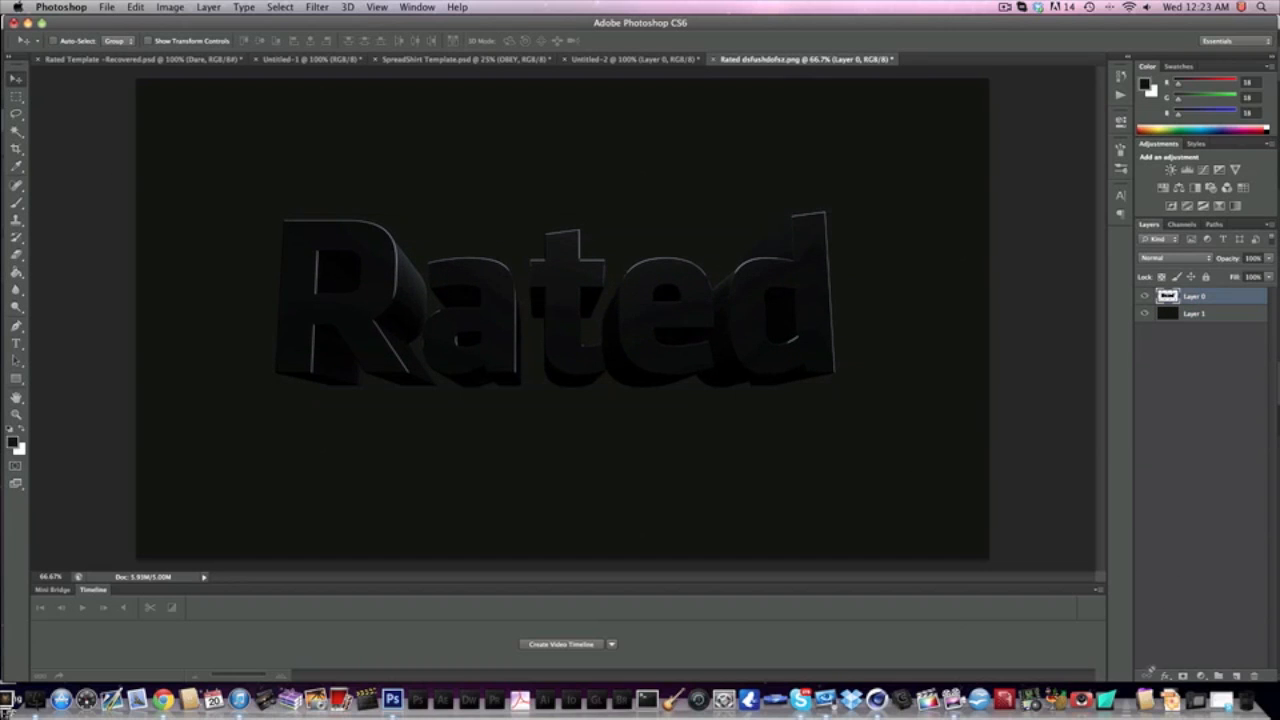
- Apply a black-to-white gradient overlay to the Rated render in Overlay mode at 75% opacity
{"action": "left_click", "coordinate": [1168, 676]}
{"action": "left_click", "coordinate": [1190, 628]}
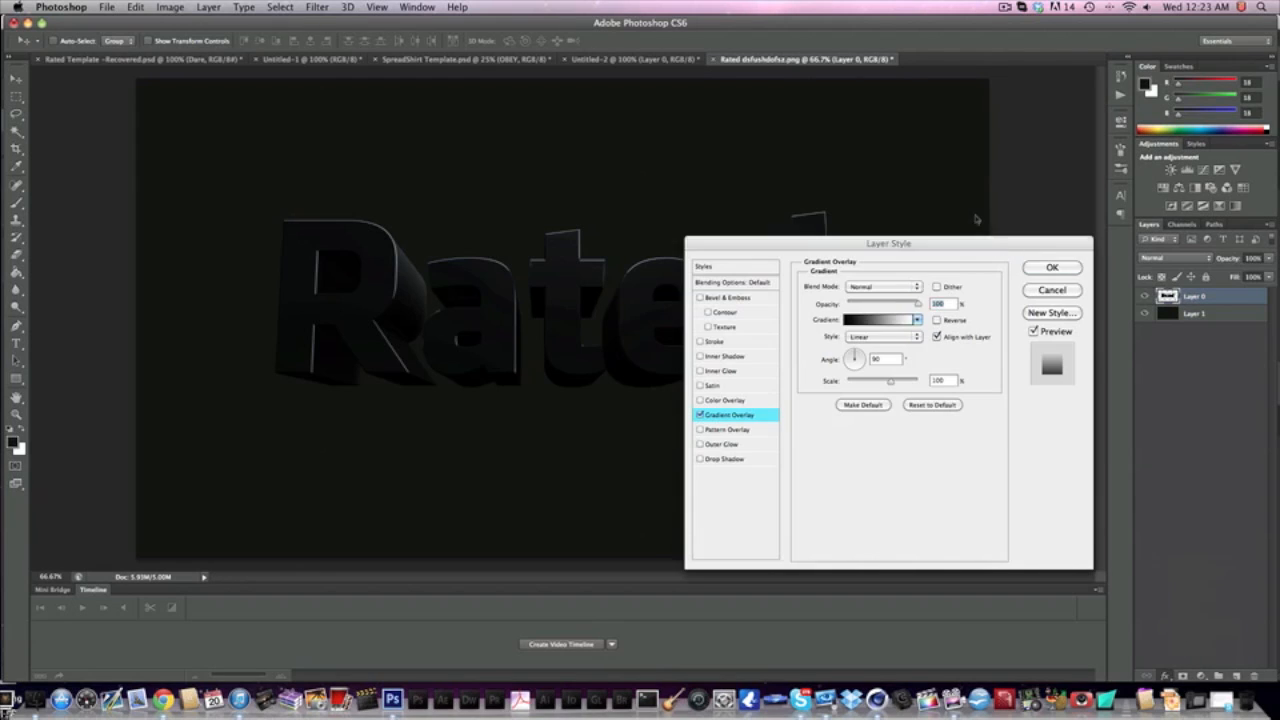
{"action": "left_click", "coordinate": [884, 286]}
{"action": "left_click", "coordinate": [878, 420]}
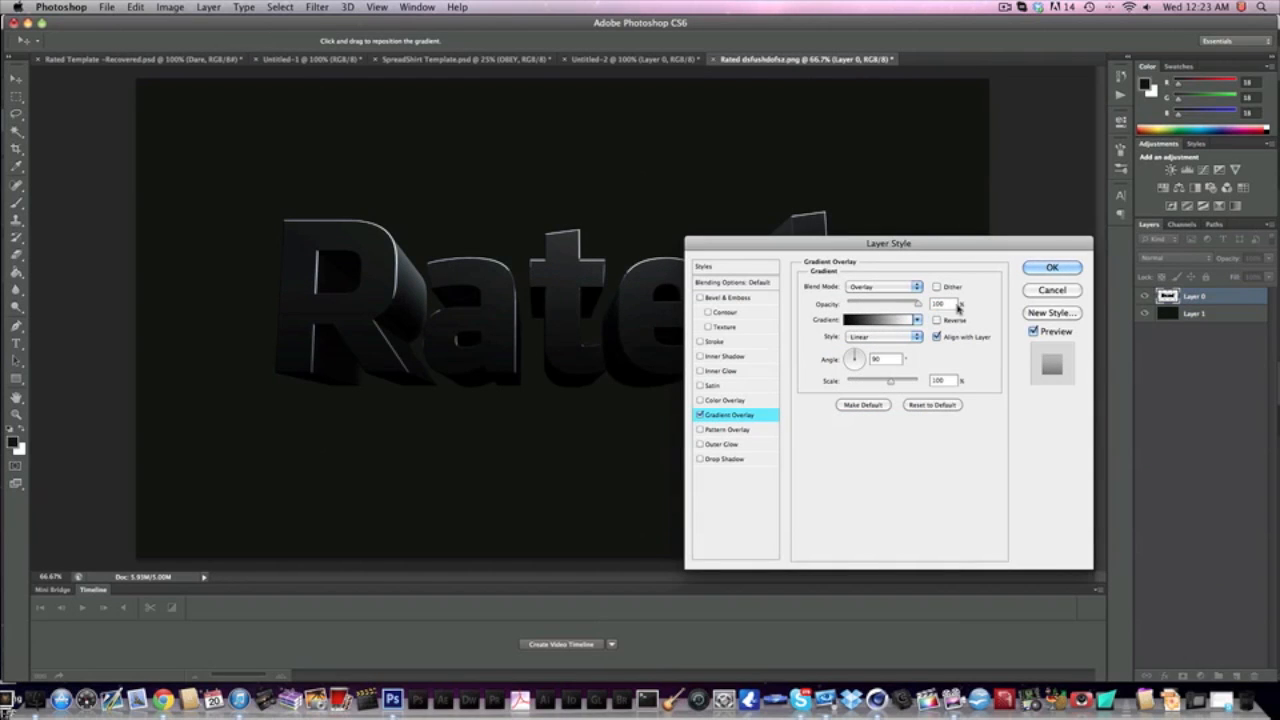
{"action": "left_click_drag", "start_coordinate": [952, 304], "coordinate": [921, 304]}
{"action": "type", "text": "75"}
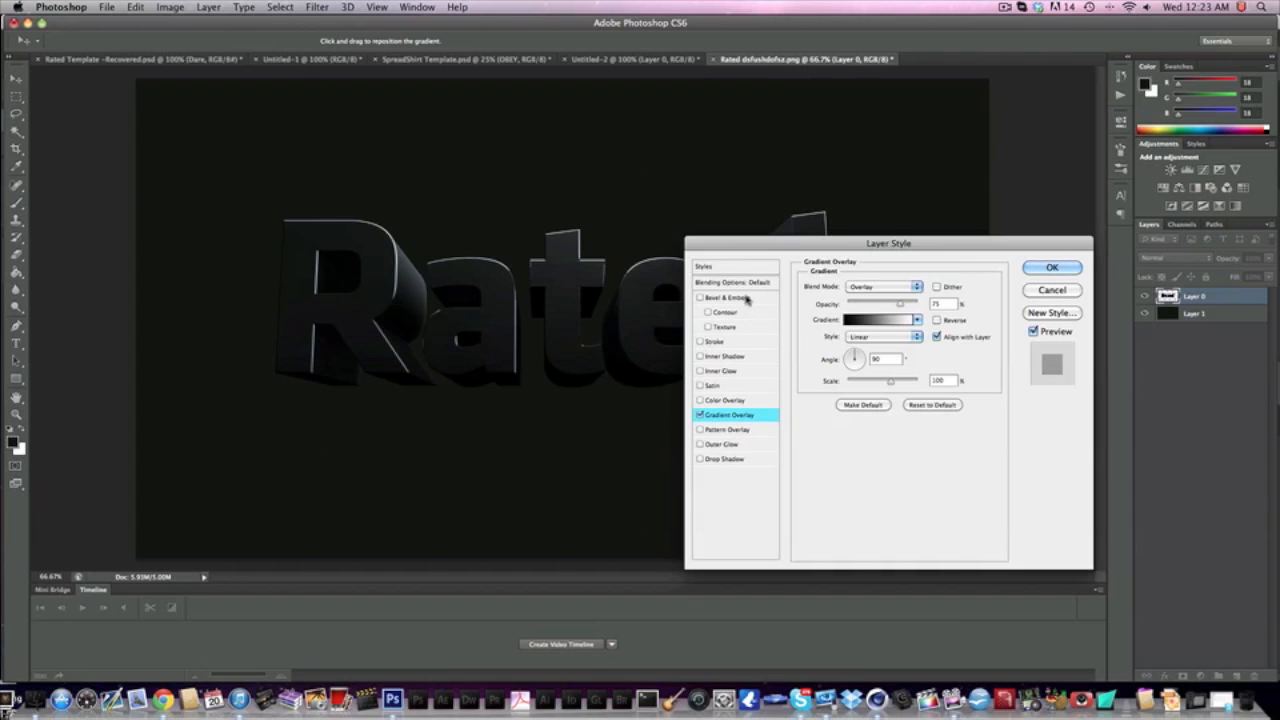
{"action": "left_click", "coordinate": [718, 462]}
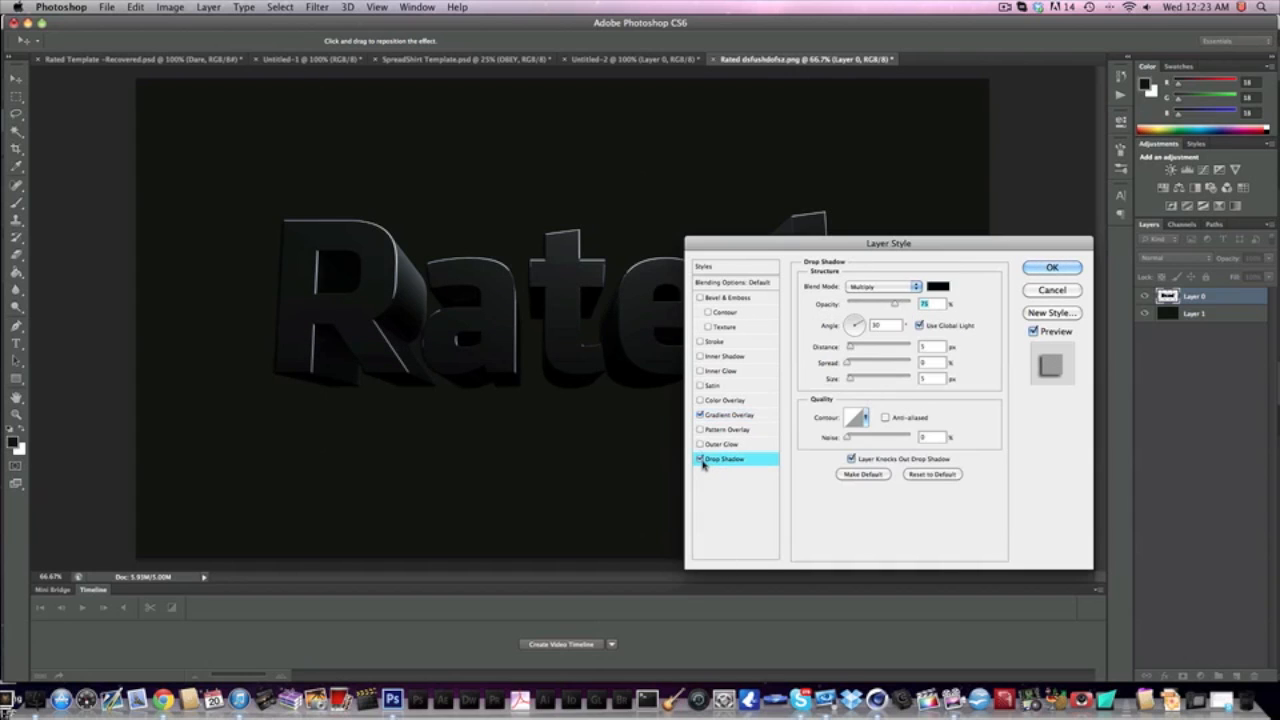
{"action": "left_click", "coordinate": [701, 459]}
{"action": "key", "text": "Return"}
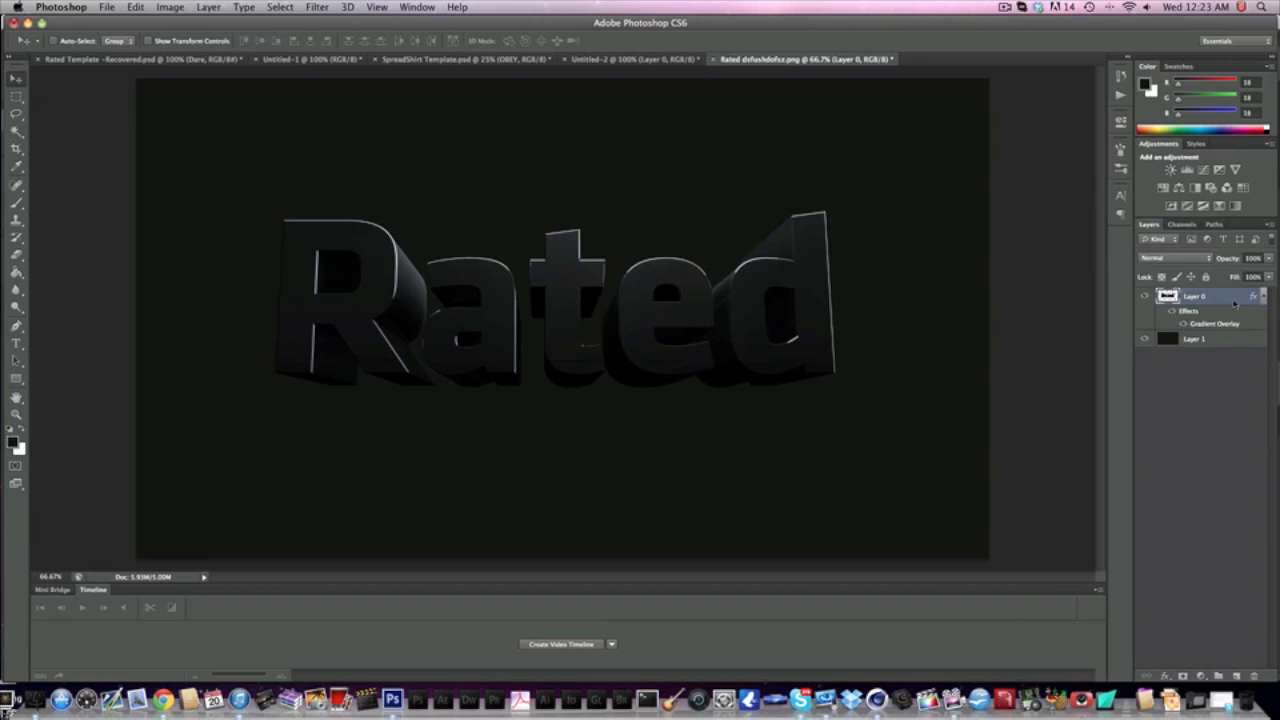
- Rasterize the Rated render's layer style and move the render slightly right and down on the canvas
{"action": "right_click", "coordinate": [1234, 305]}
{"action": "left_click", "coordinate": [1112, 324]}
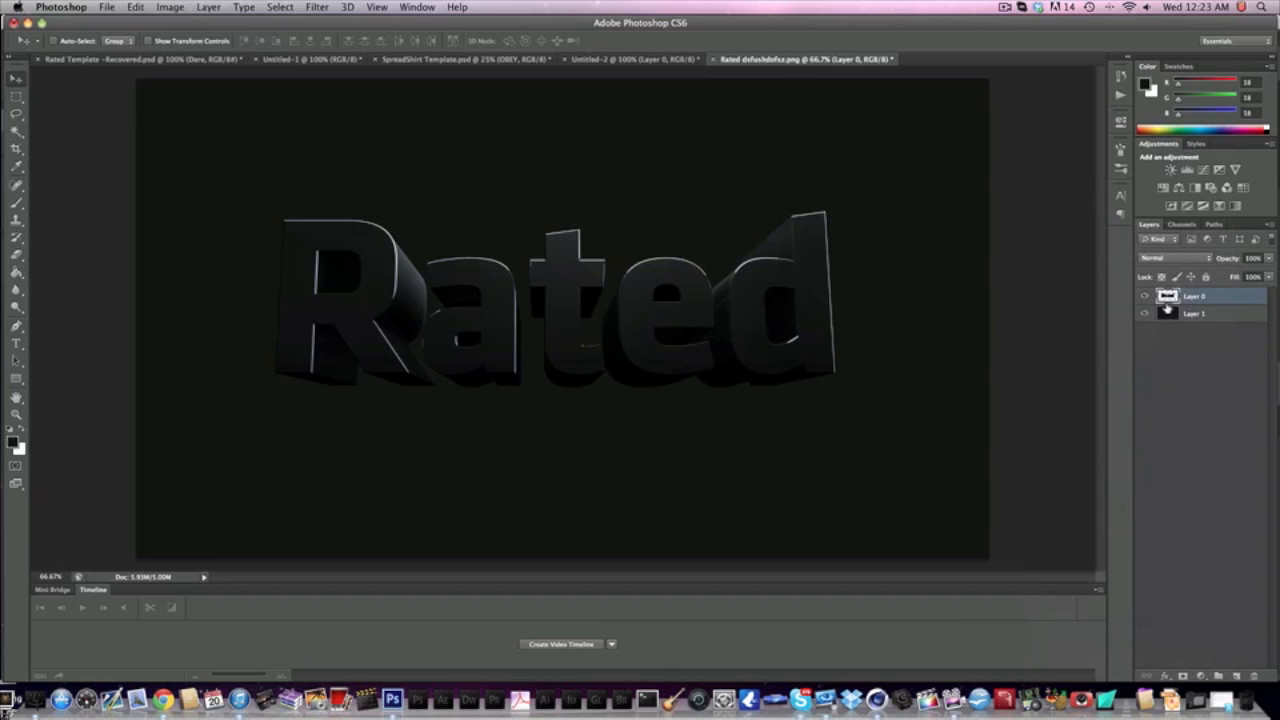
{"action": "left_click", "coordinate": [1146, 296]}
{"action": "left_click", "coordinate": [1146, 296]}
{"action": "left_click_drag", "start_coordinate": [656, 290], "coordinate": [677, 296]}
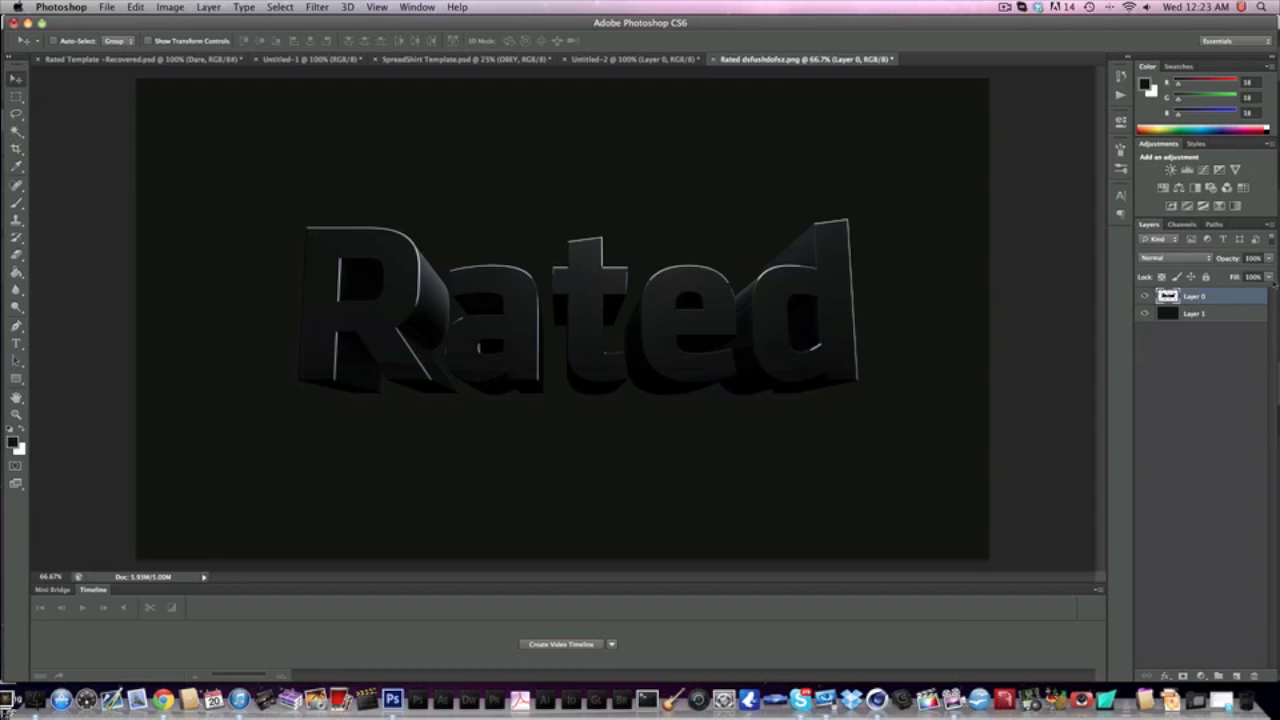
- Add a new layer clipped to the Rated render and shift the render slightly left, leaving the clipped layer selected
{"action": "left_click", "coordinate": [1236, 676]}
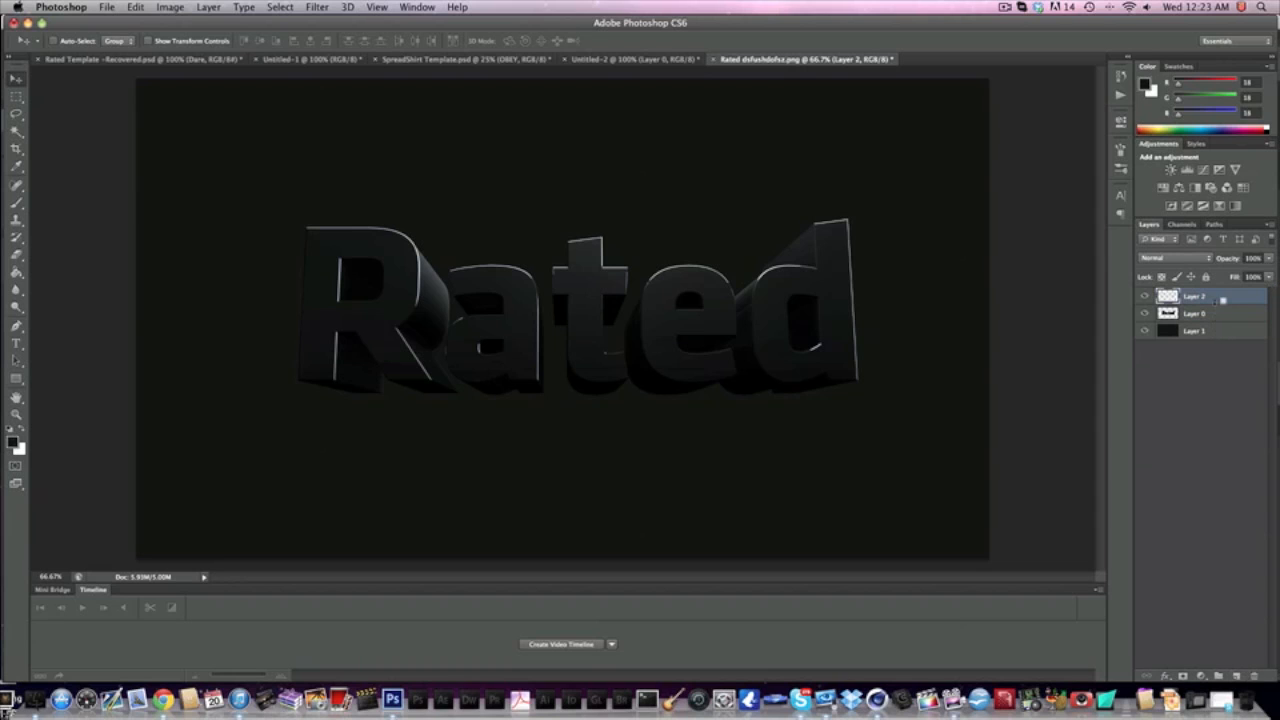
{"action": "left_click", "coordinate": [1216, 303], "text": "alt"}
{"action": "left_click_drag", "start_coordinate": [531, 308], "coordinate": [586, 300]}
{"action": "left_click", "coordinate": [1205, 318]}
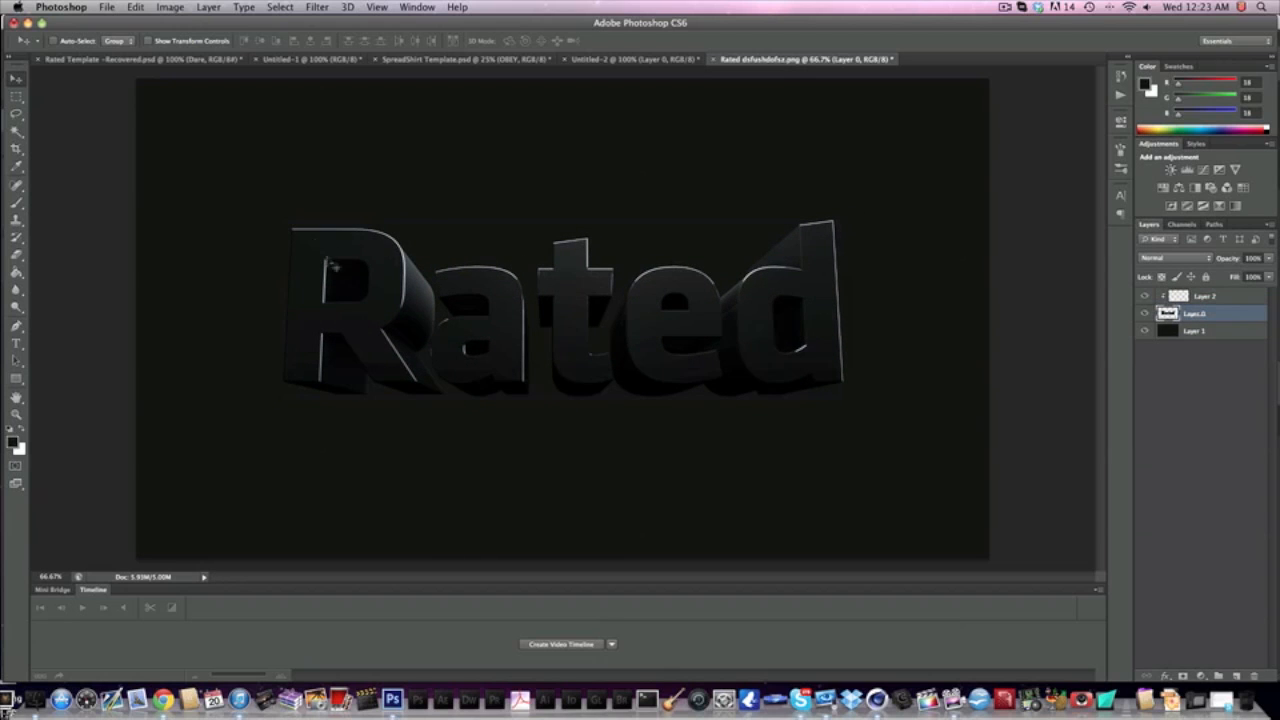
{"action": "left_click", "coordinate": [1228, 299]}
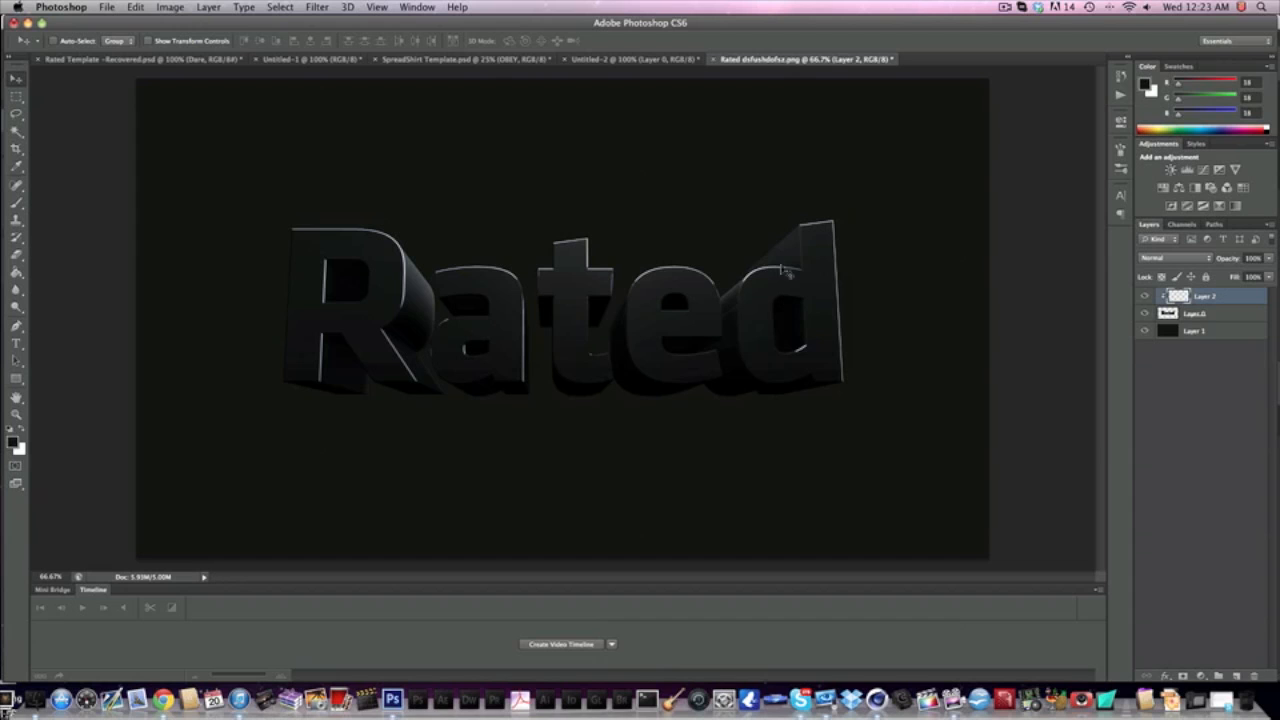
- Try a large white rectangle clipped over the Rated text and undo it
{"action": "key", "text": "x"}
{"action": "key", "text": "u"}
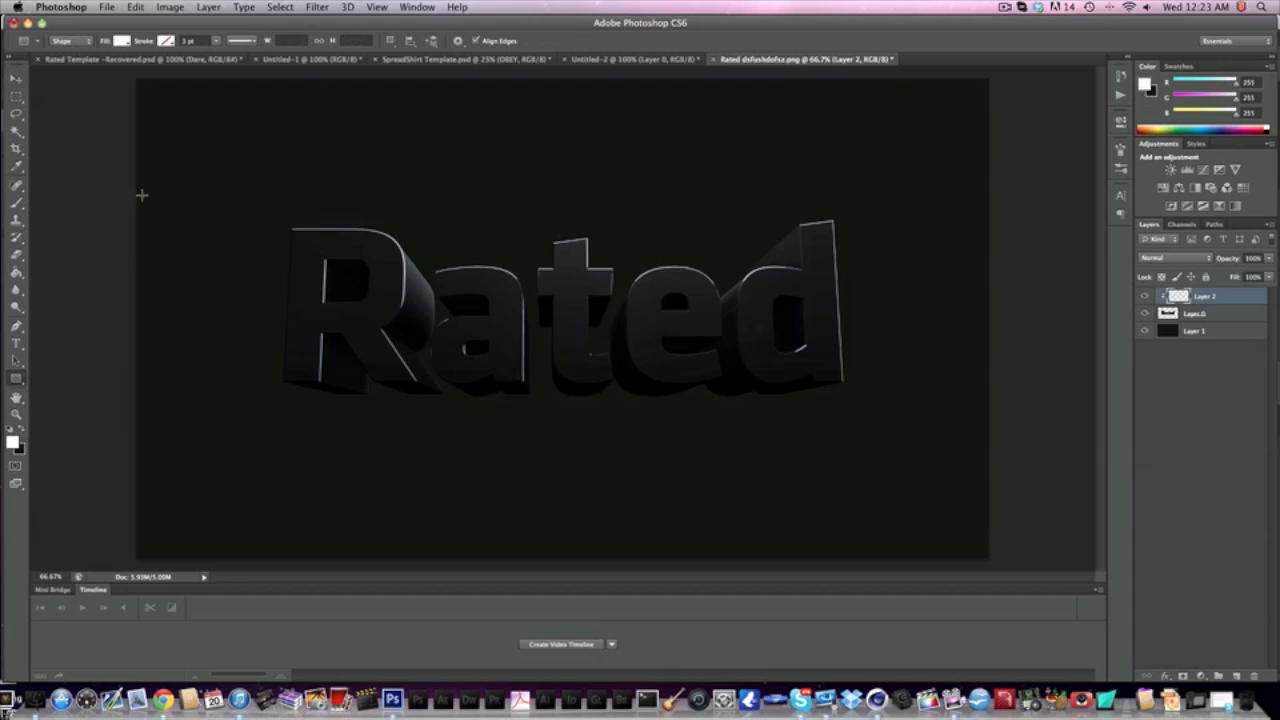
{"action": "left_click_drag", "start_coordinate": [143, 194], "coordinate": [879, 570]}
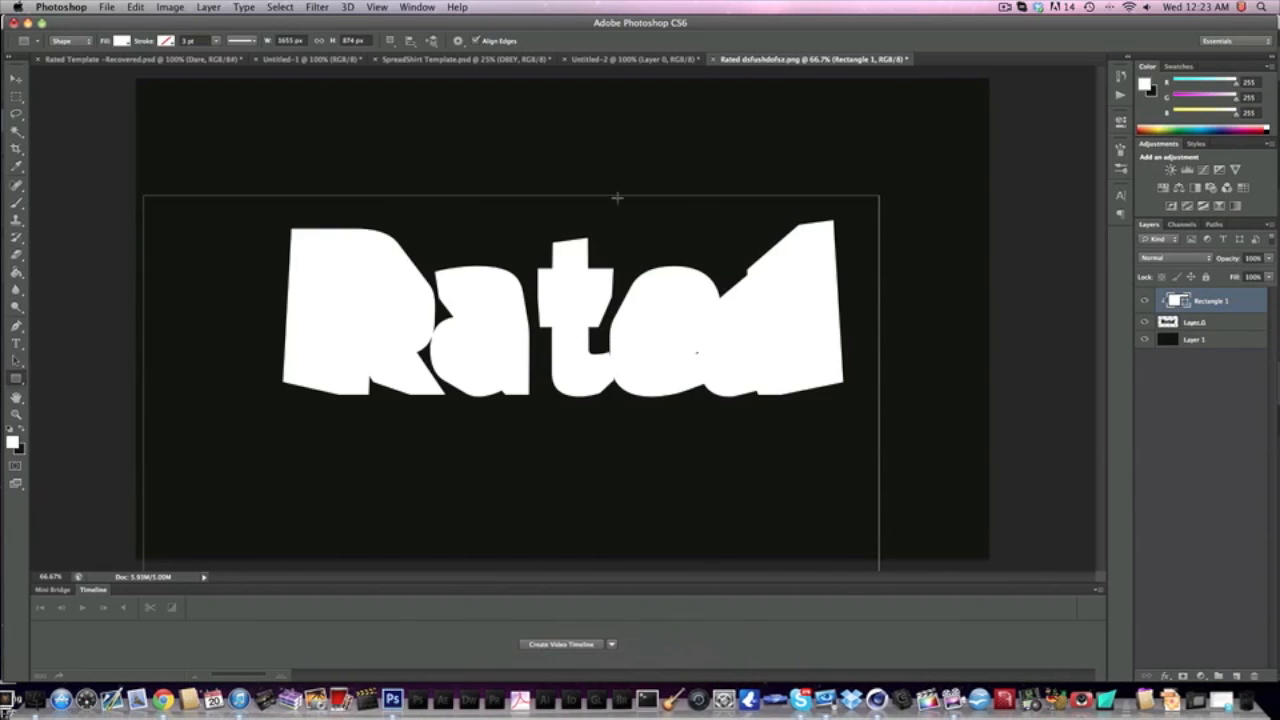
{"action": "key", "text": "super+z"}
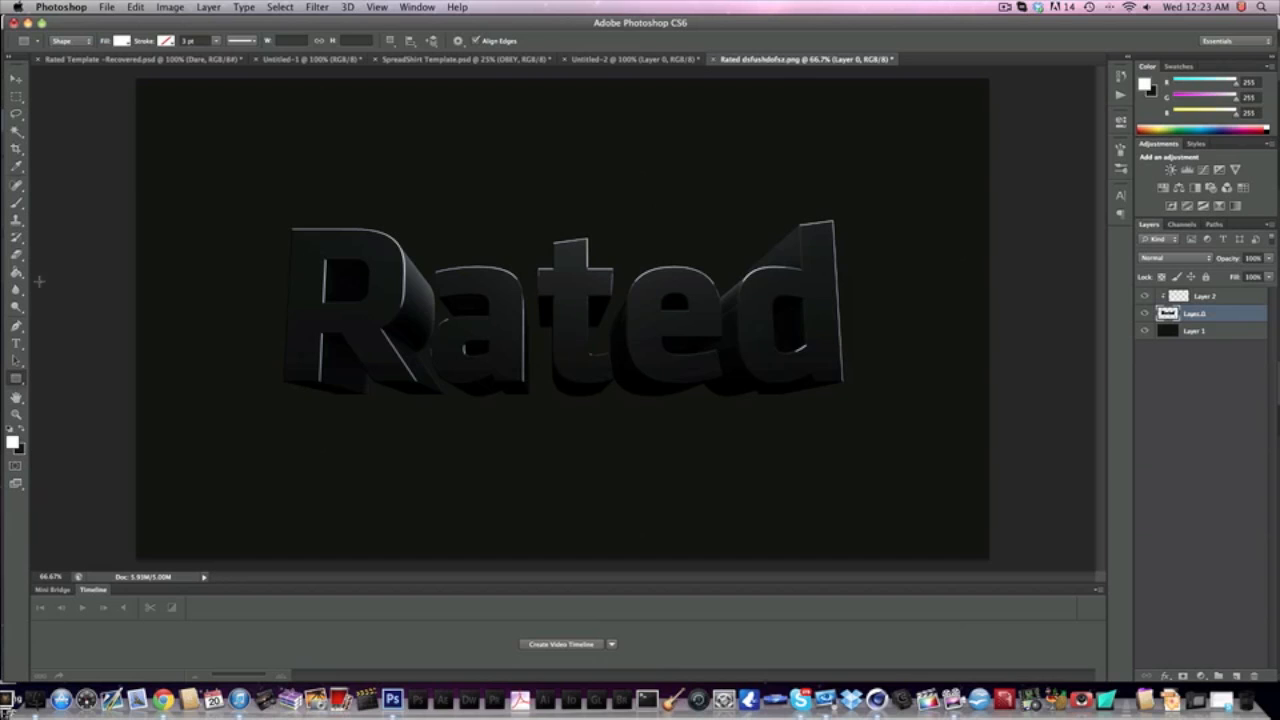
- Draw white circles of varying sizes with the Ellipse tool on the clipped layer, scattered over the letter R
{"action": "left_click_drag", "start_coordinate": [17, 380], "coordinate": [81, 400]}
{"action": "left_click", "coordinate": [1216, 300]}
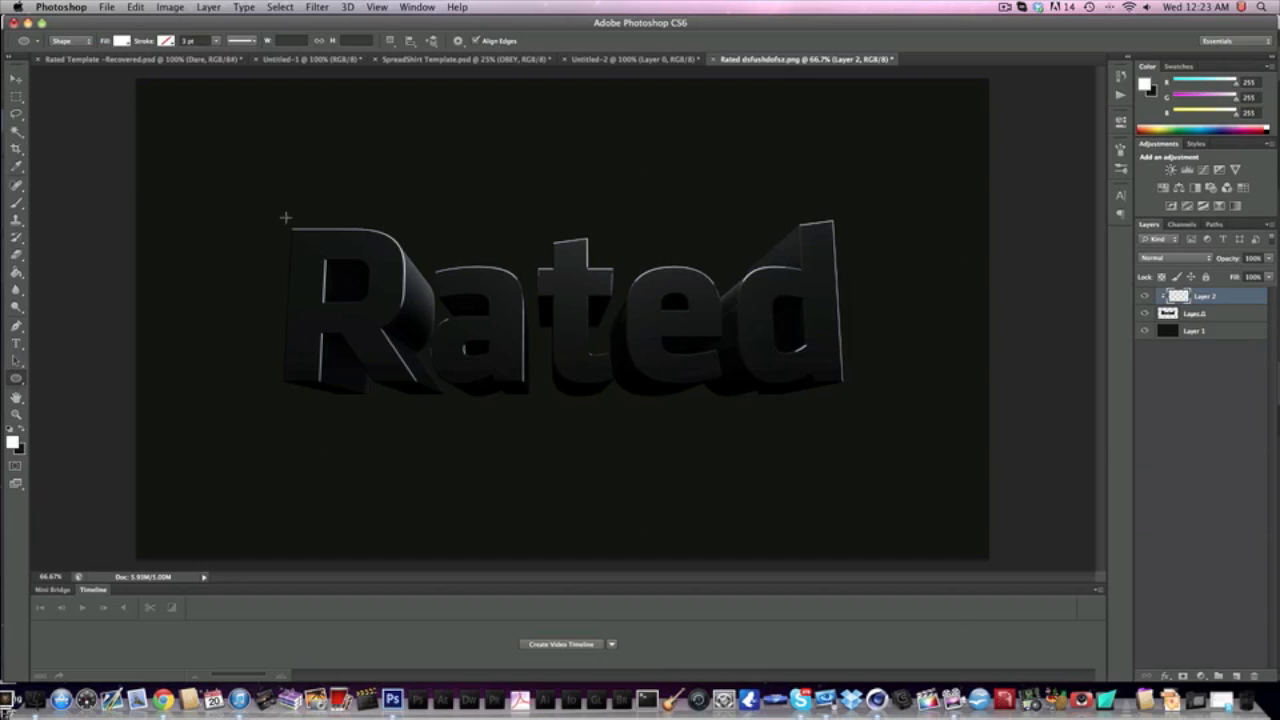
{"action": "left_click_drag", "start_coordinate": [286, 217], "coordinate": [320, 299]}
{"action": "key", "text": "super+z"}
{"action": "left_click_drag", "start_coordinate": [330, 256], "coordinate": [355, 281]}
{"action": "left_click_drag", "start_coordinate": [332, 294], "coordinate": [381, 333]}
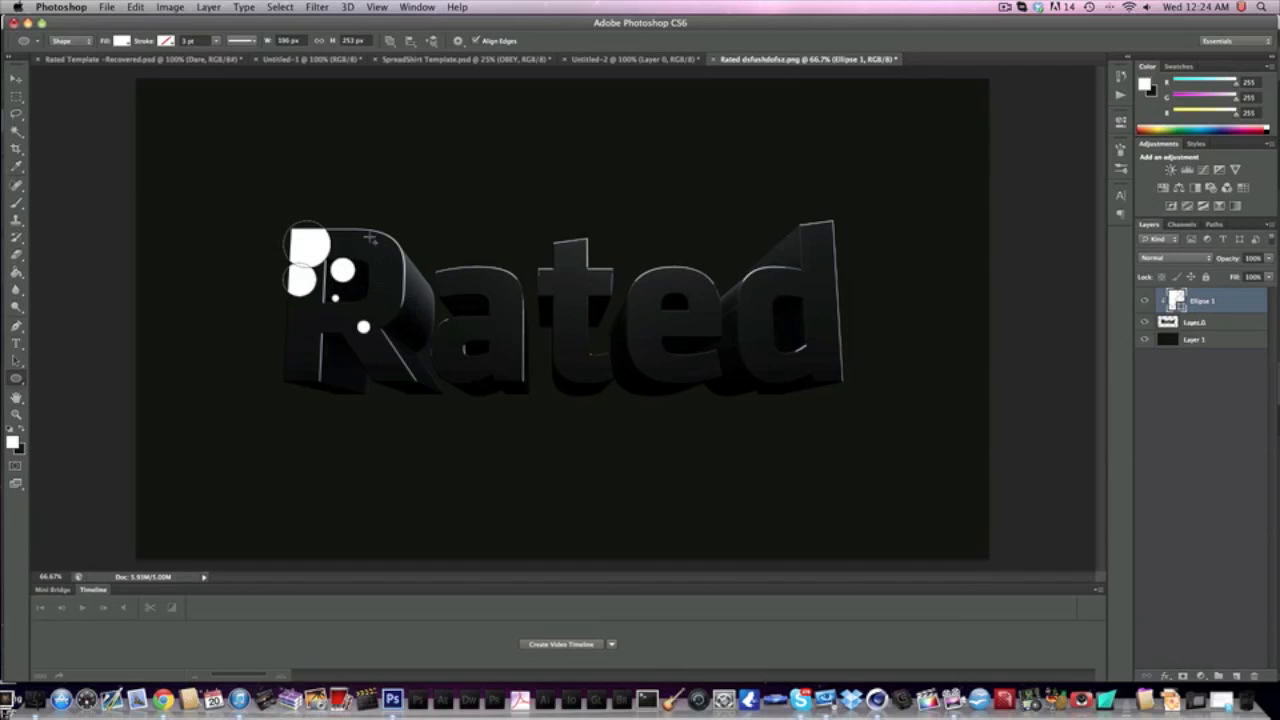
{"action": "left_click_drag", "start_coordinate": [325, 233], "coordinate": [355, 264]}
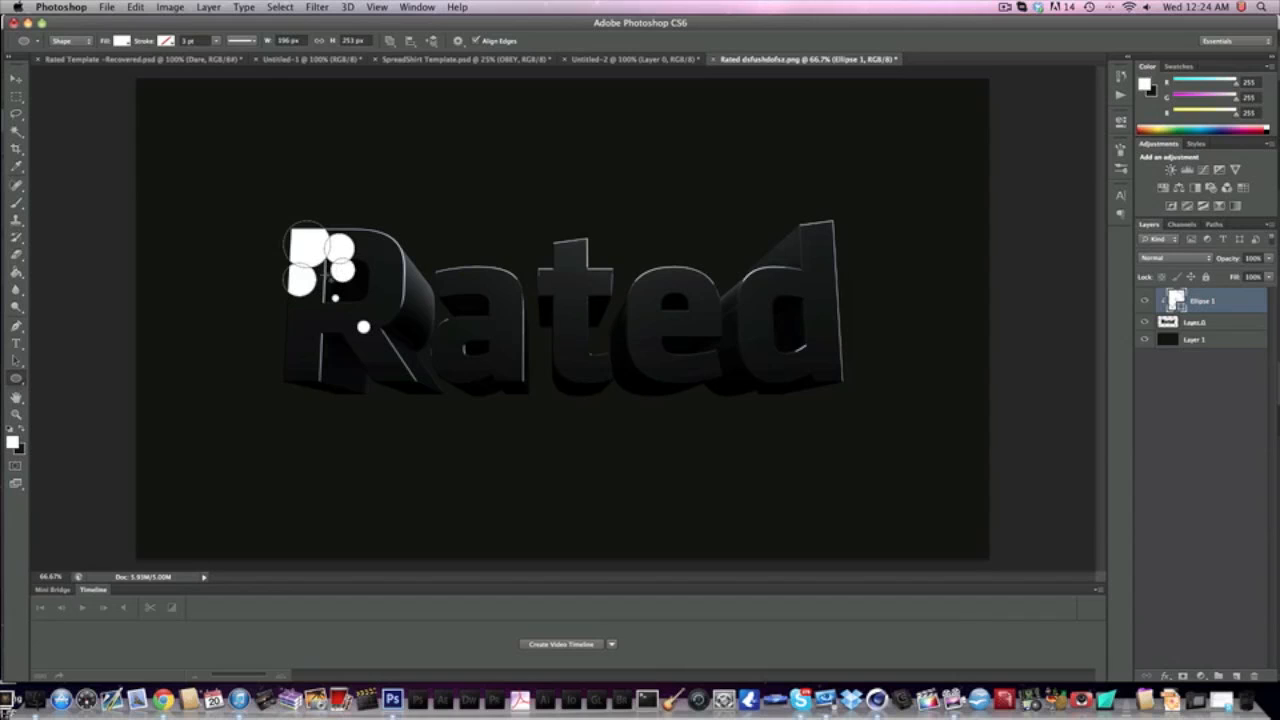
{"action": "left_click_drag", "start_coordinate": [309, 338], "coordinate": [318, 348]}
- Cluster more white circles around the lower leg of the R where it meets the a
{"action": "mouse_move", "coordinate": [480, 458]}
{"action": "left_mouse_down"}
{"action": "mouse_move", "coordinate": [394, 360]}
{"action": "mouse_move", "coordinate": [434, 404]}
{"action": "left_mouse_up"}
{"action": "key", "text": "super+z"}
{"action": "left_click_drag", "start_coordinate": [419, 358], "coordinate": [420, 360]}
{"action": "mouse_move", "coordinate": [387, 363]}
{"action": "left_mouse_down"}
{"action": "mouse_move", "coordinate": [406, 381]}
{"action": "mouse_move", "coordinate": [455, 358]}
{"action": "mouse_move", "coordinate": [462, 392]}
{"action": "left_mouse_up"}
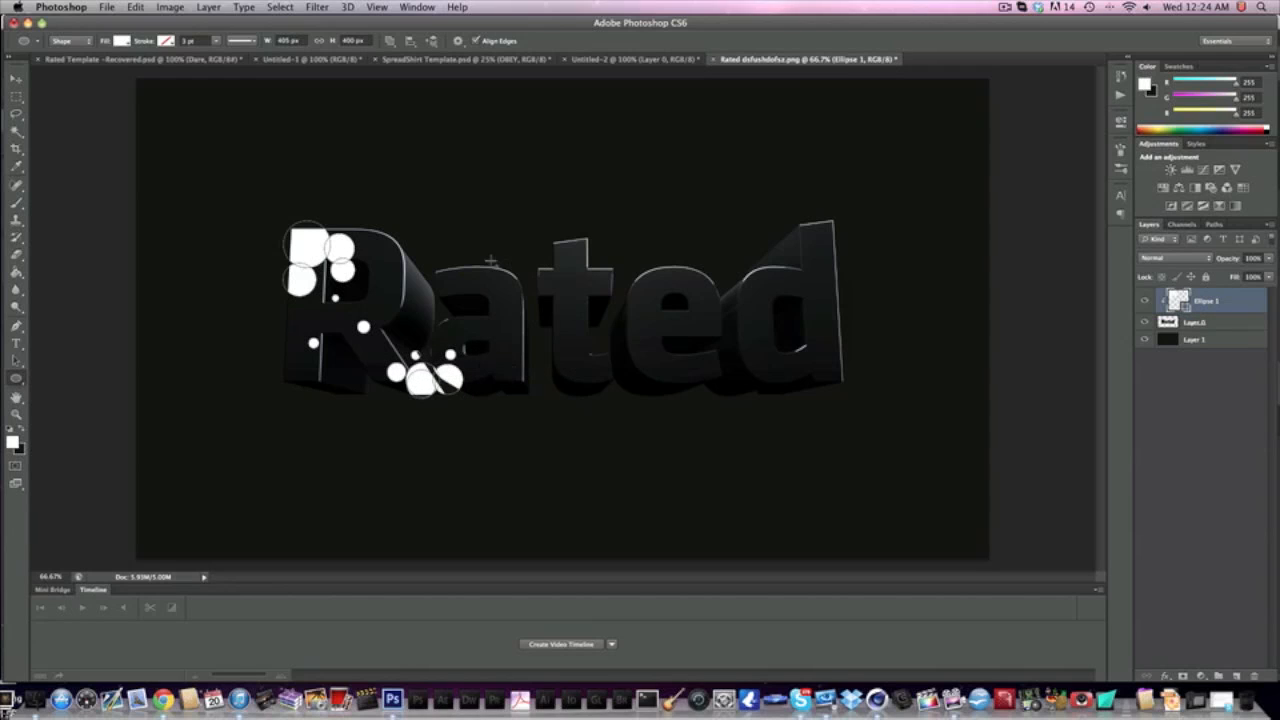
- Scatter small and large white circles over the letters a, t and e
{"action": "left_click_drag", "start_coordinate": [473, 258], "coordinate": [525, 313]}
{"action": "mouse_move", "coordinate": [530, 267]}
{"action": "left_mouse_down"}
{"action": "mouse_move", "coordinate": [559, 296]}
{"action": "mouse_move", "coordinate": [547, 319]}
{"action": "mouse_move", "coordinate": [559, 328]}
{"action": "mouse_move", "coordinate": [528, 343]}
{"action": "mouse_move", "coordinate": [482, 336]}
{"action": "left_mouse_up"}
{"action": "mouse_move", "coordinate": [607, 264]}
{"action": "left_mouse_down"}
{"action": "mouse_move", "coordinate": [645, 302]}
{"action": "mouse_move", "coordinate": [607, 305]}
{"action": "mouse_move", "coordinate": [668, 440]}
{"action": "left_mouse_up"}
{"action": "left_click_drag", "start_coordinate": [584, 355], "coordinate": [689, 401]}
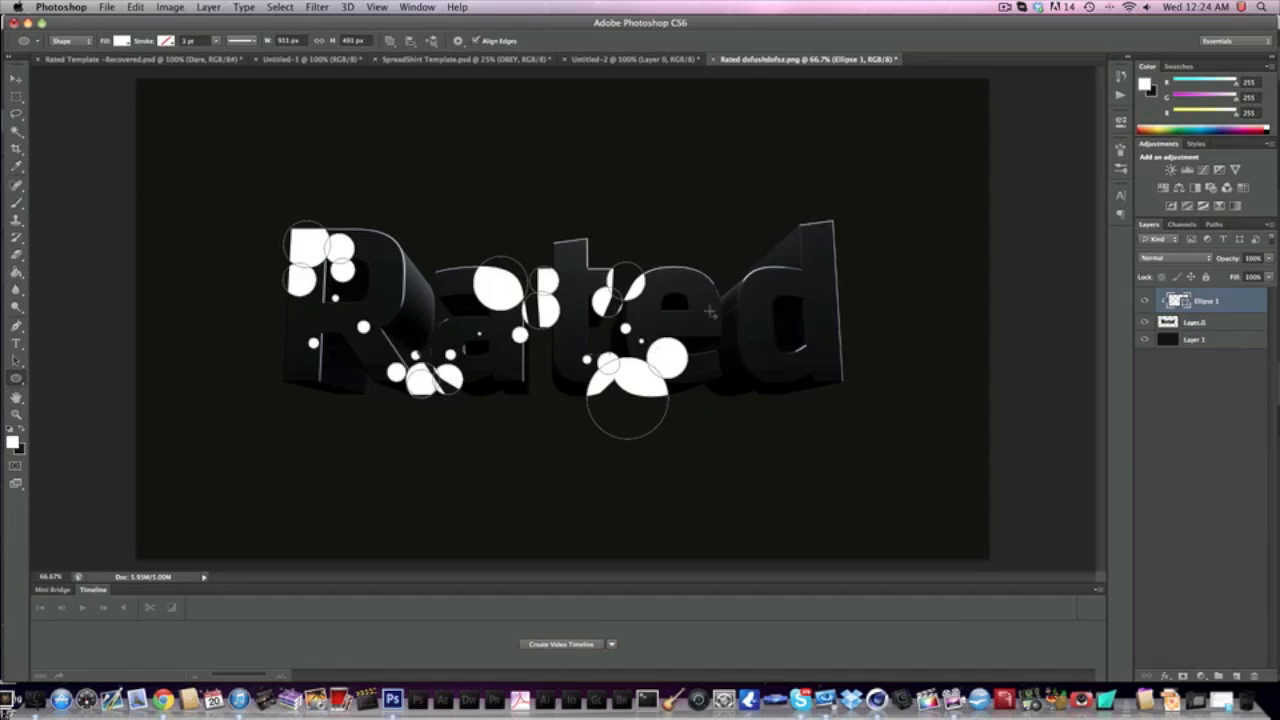
- Cover the letter d and the gap before it with white circles of varying sizes
{"action": "left_click_drag", "start_coordinate": [712, 277], "coordinate": [770, 355]}
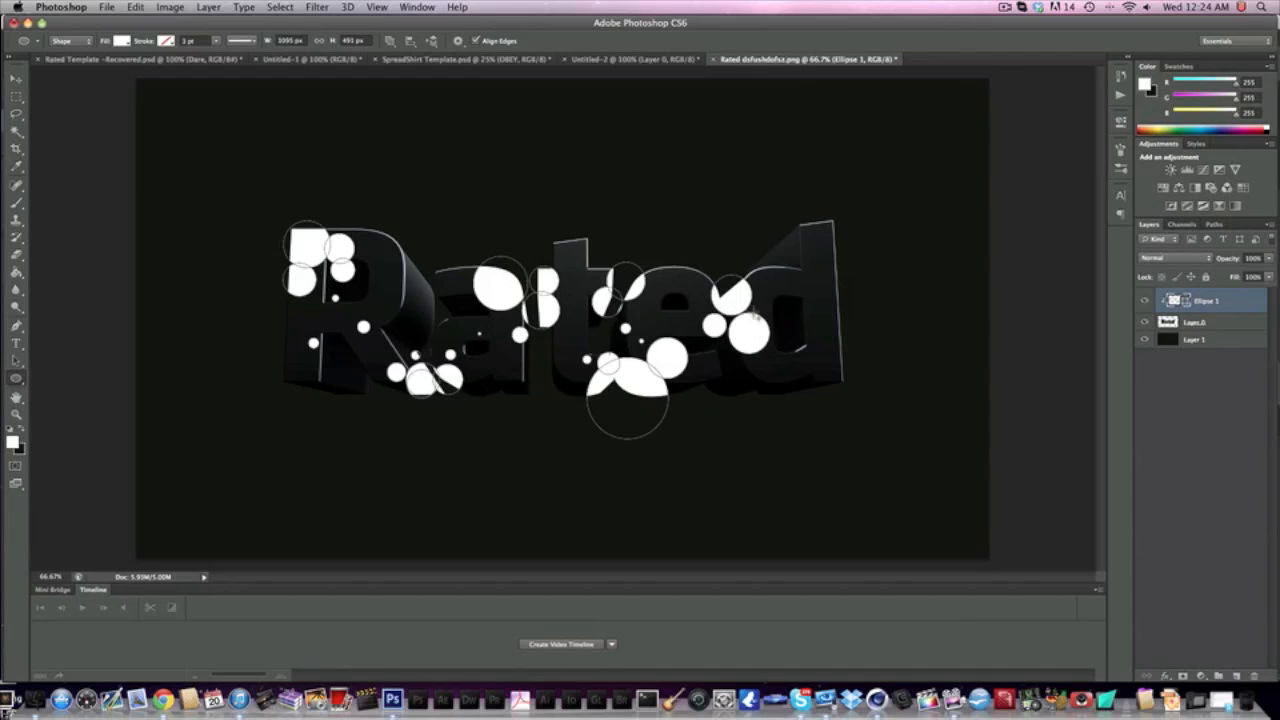
{"action": "left_click_drag", "start_coordinate": [746, 298], "coordinate": [776, 328]}
{"action": "left_click_drag", "start_coordinate": [761, 262], "coordinate": [791, 293]}
{"action": "left_click_drag", "start_coordinate": [789, 193], "coordinate": [880, 286]}
{"action": "left_click_drag", "start_coordinate": [805, 267], "coordinate": [838, 407]}
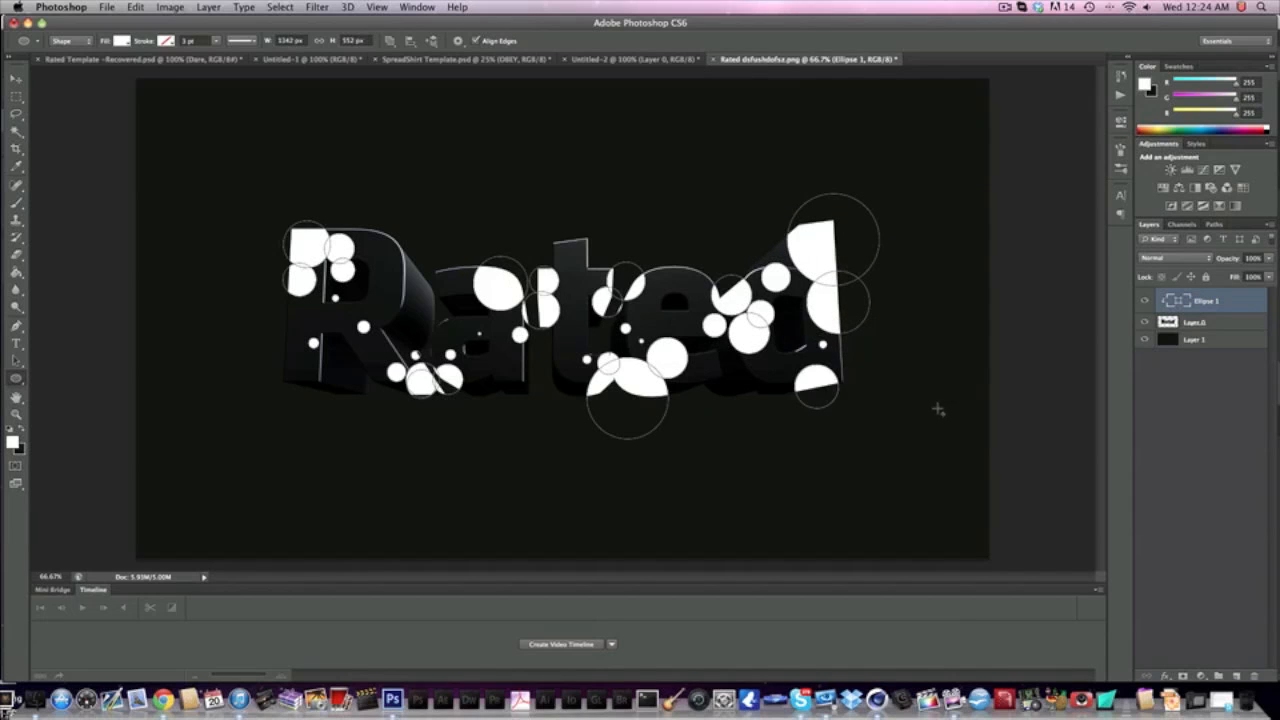
{"action": "left_click_drag", "start_coordinate": [775, 374], "coordinate": [786, 383]}
- Rasterize the circle shape layer and set its blend mode to Overlay
{"action": "right_click", "coordinate": [1256, 310]}
{"action": "left_click", "coordinate": [1116, 310]}
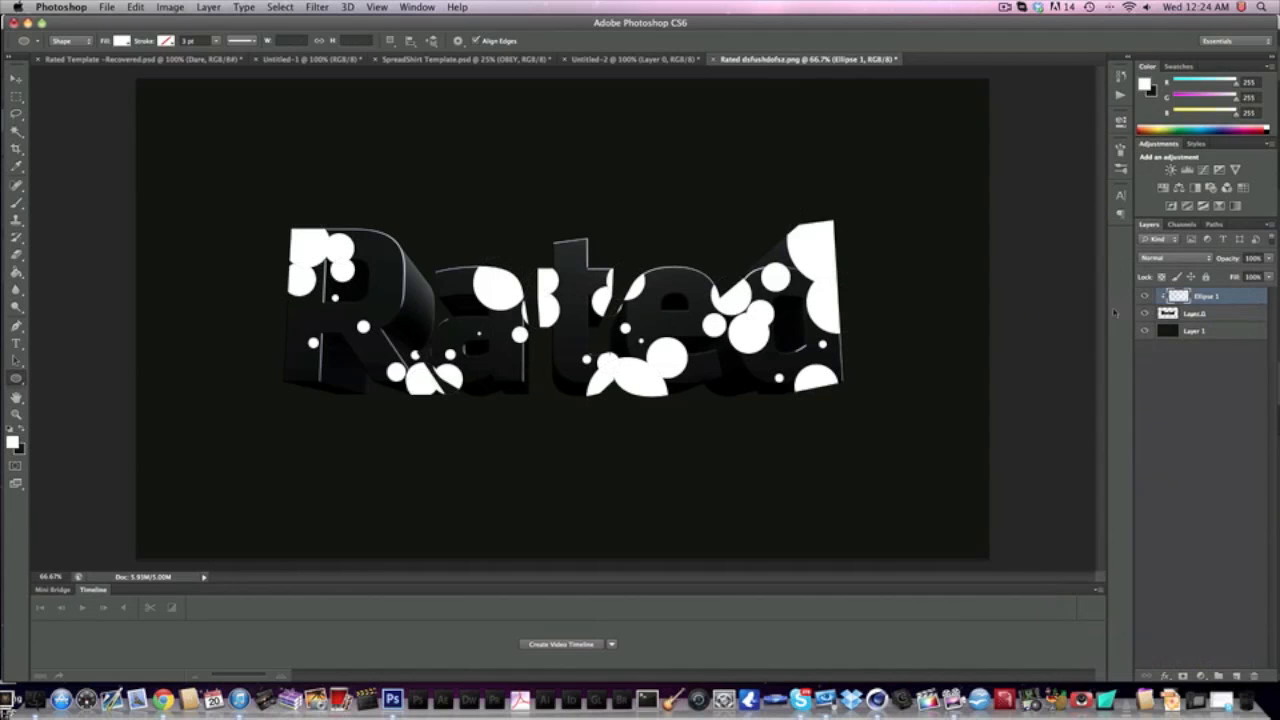
{"action": "left_click", "coordinate": [1168, 259]}
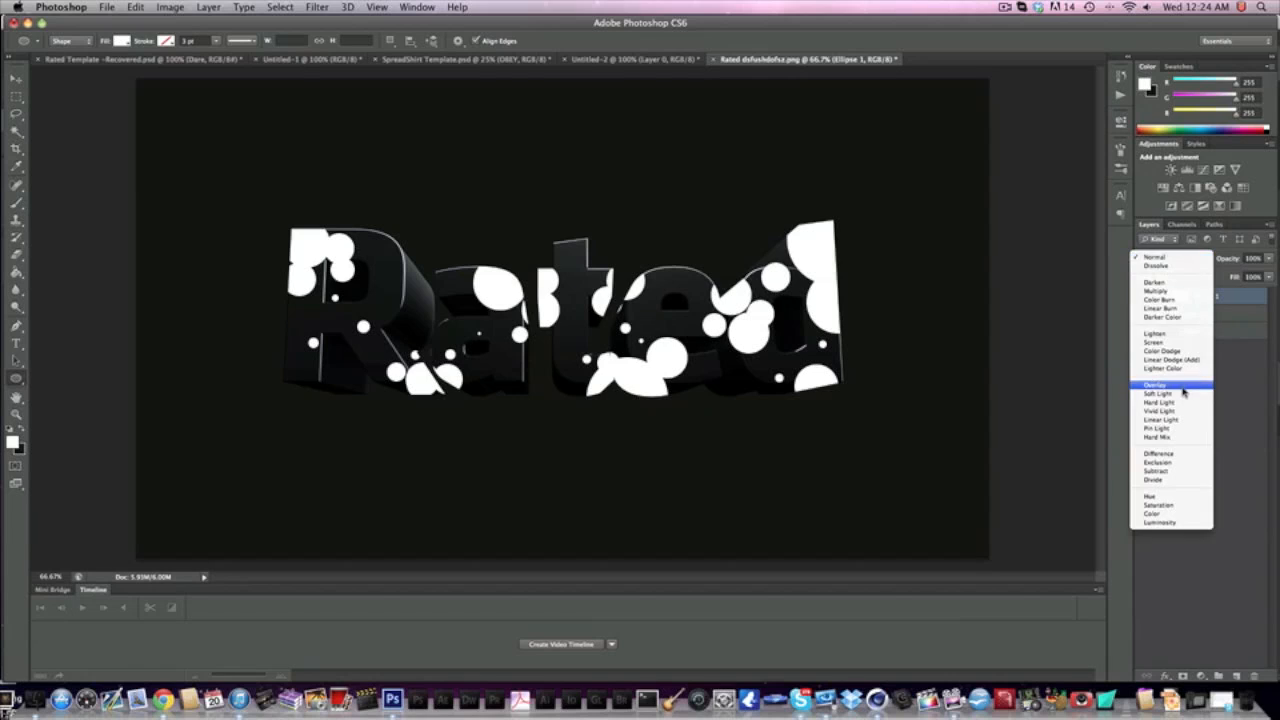
{"action": "left_click", "coordinate": [1181, 394]}
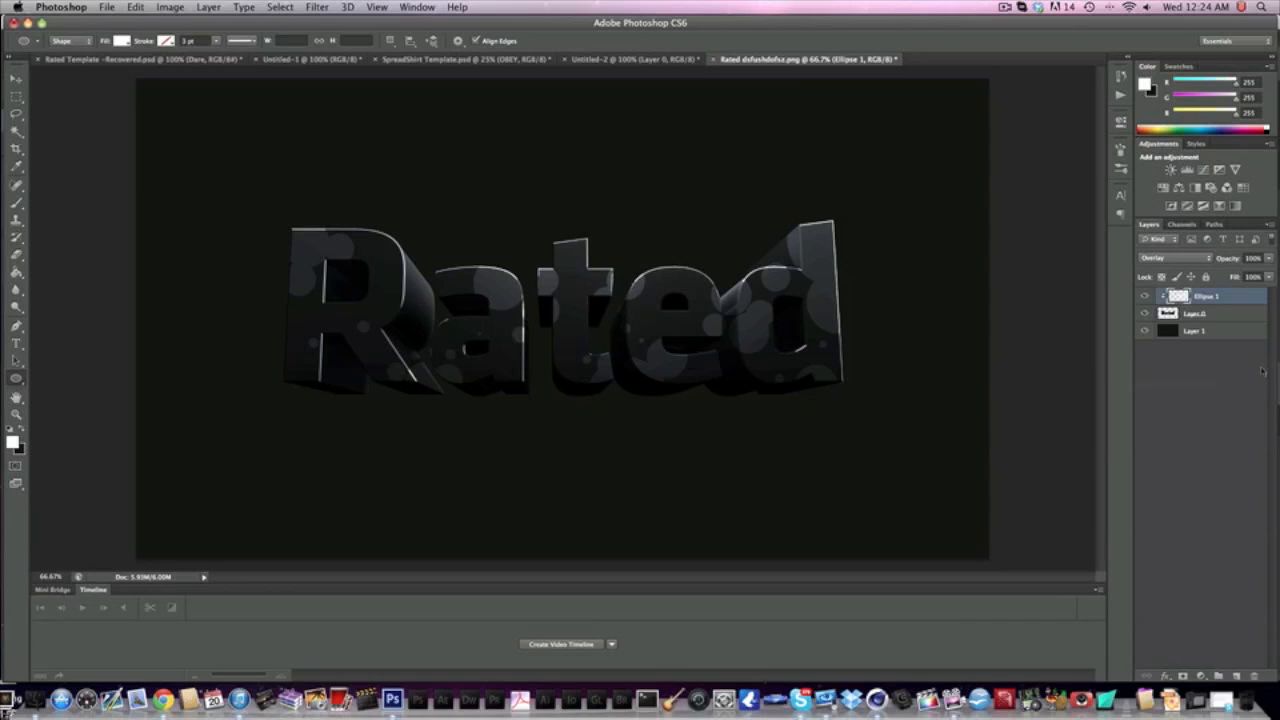
- Give the circles an inner shadow at 75% opacity with a local 90° angle, distance 1 px, choke 20% and size 10 px
{"action": "left_click", "coordinate": [1166, 676]}
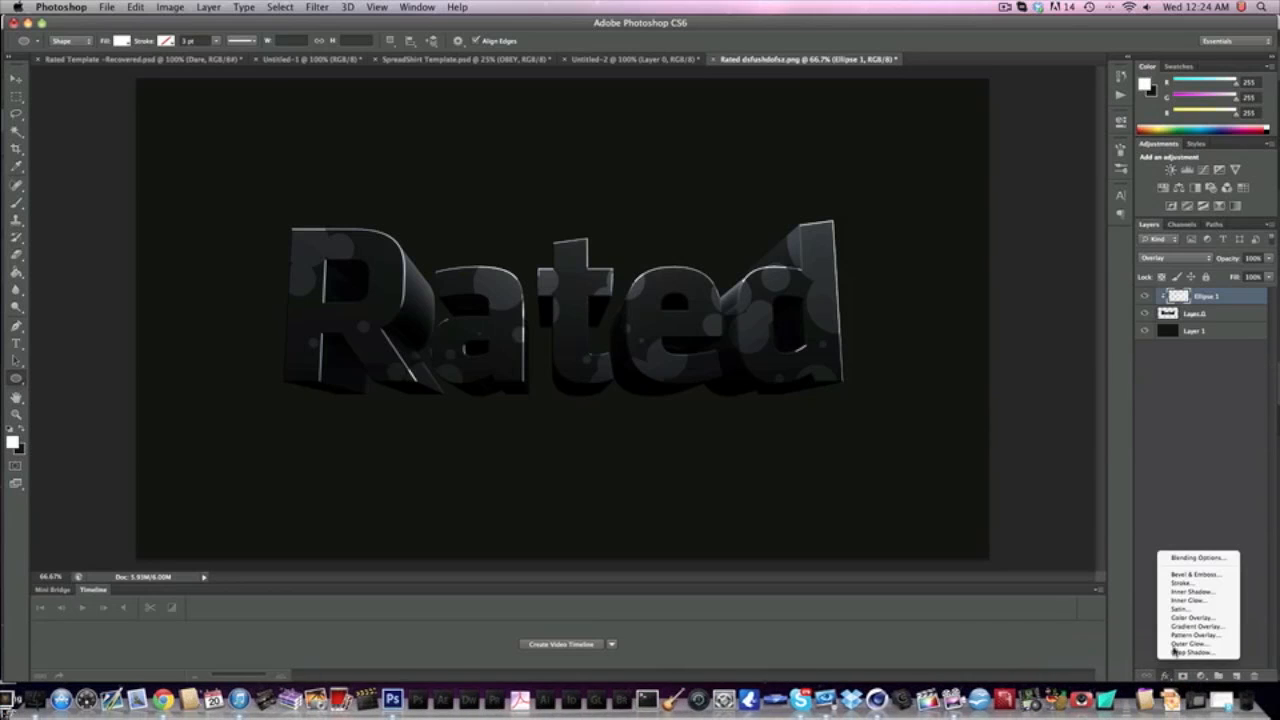
{"action": "left_click", "coordinate": [1182, 591]}
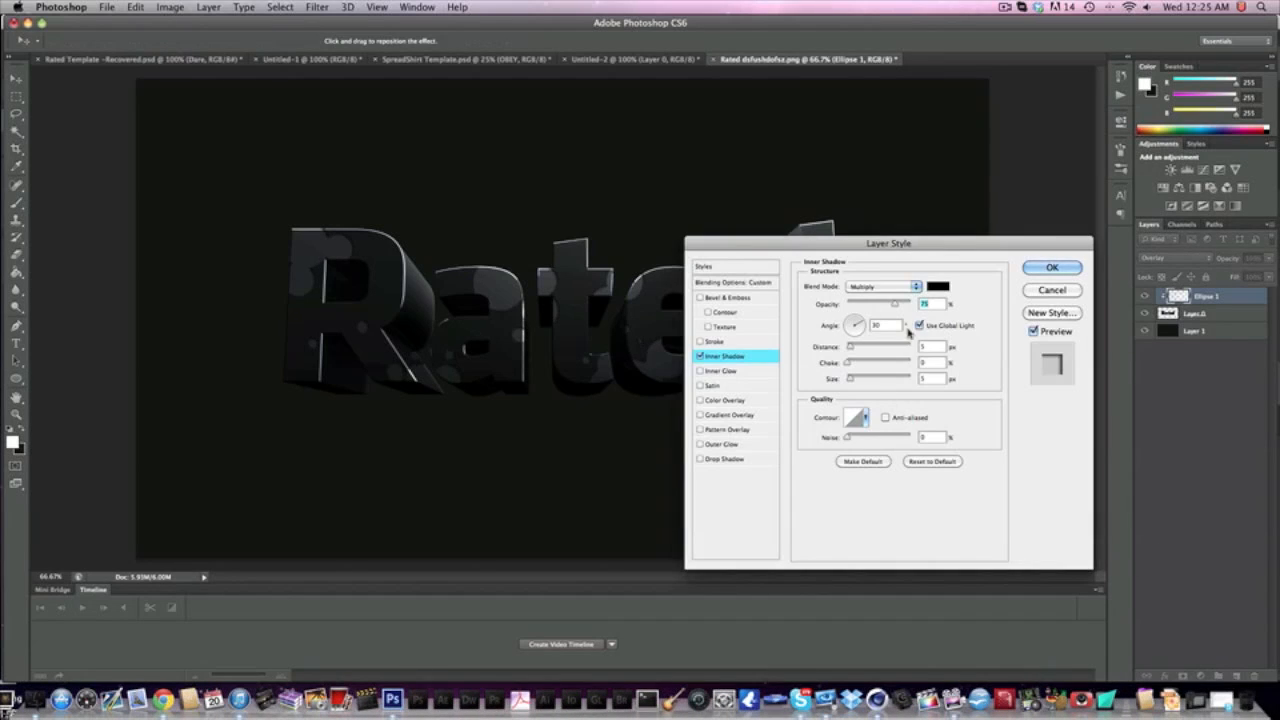
{"action": "key", "text": "Tab"}
{"action": "type", "text": "120"}
{"action": "key", "text": "Tab"}
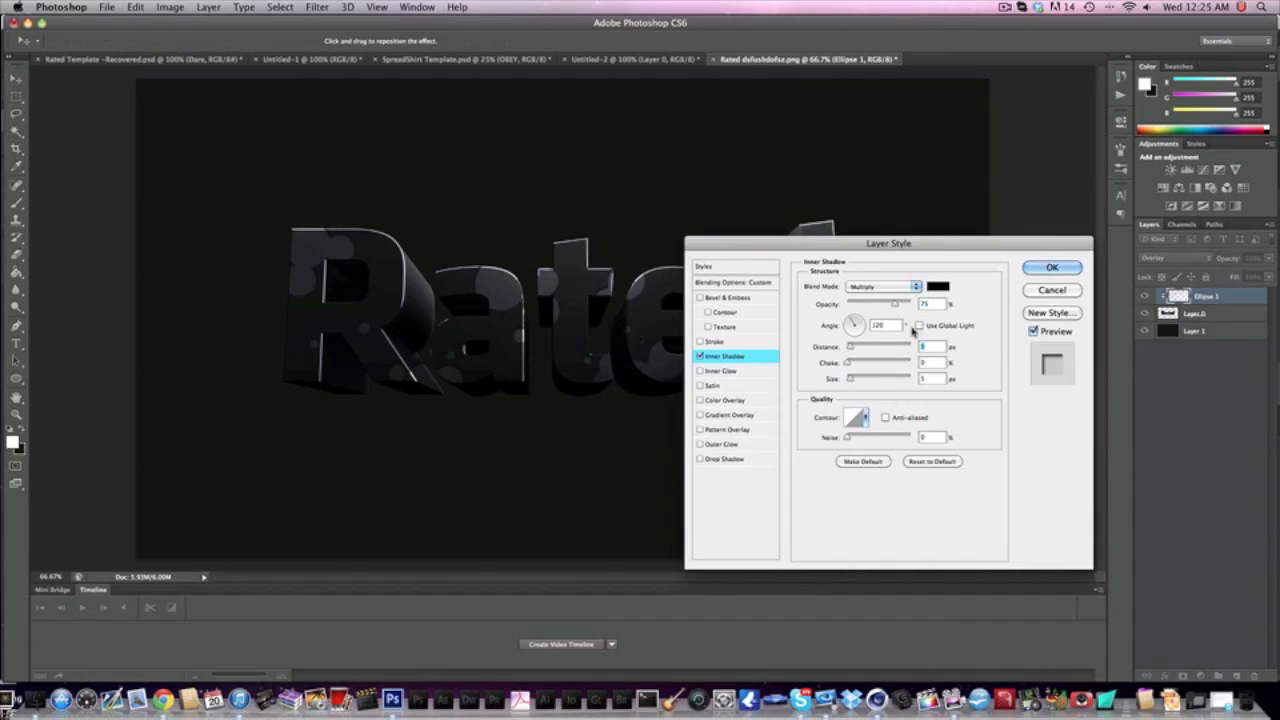
{"action": "double_click", "coordinate": [880, 325]}
{"action": "type", "text": "90"}
{"action": "type", "text": "1"}
{"action": "double_click", "coordinate": [925, 362]}
{"action": "type", "text": "2010"}
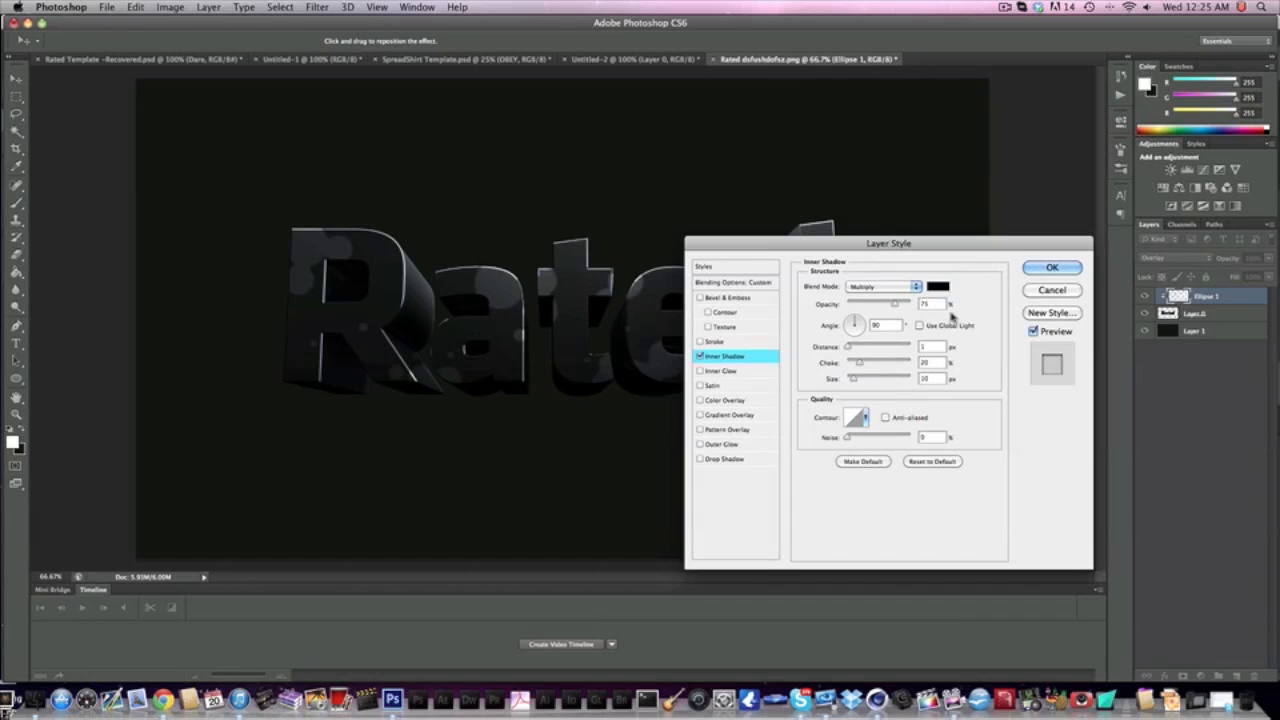
{"action": "left_click_drag", "start_coordinate": [899, 311], "coordinate": [973, 311]}
- Add a white drop shadow at 100% opacity, local 90° angle, distance 1 px, spread 0% and size 2 px, and change its blend mode
{"action": "left_click", "coordinate": [723, 458]}
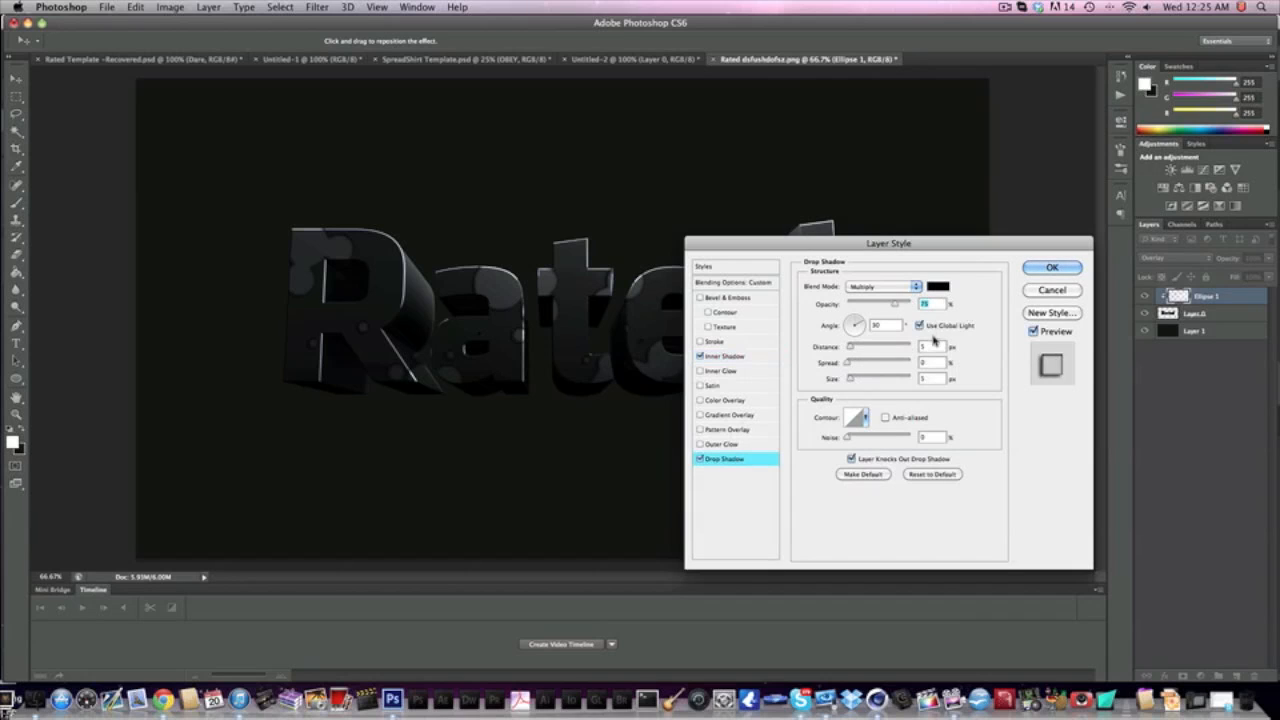
{"action": "left_click", "coordinate": [919, 326]}
{"action": "left_click_drag", "start_coordinate": [897, 326], "coordinate": [812, 329]}
{"action": "type", "text": "90"}
{"action": "left_click_drag", "start_coordinate": [927, 346], "coordinate": [897, 354]}
{"action": "type", "text": "100"}
{"action": "left_click", "coordinate": [938, 287]}
{"action": "left_click", "coordinate": [998, 298]}
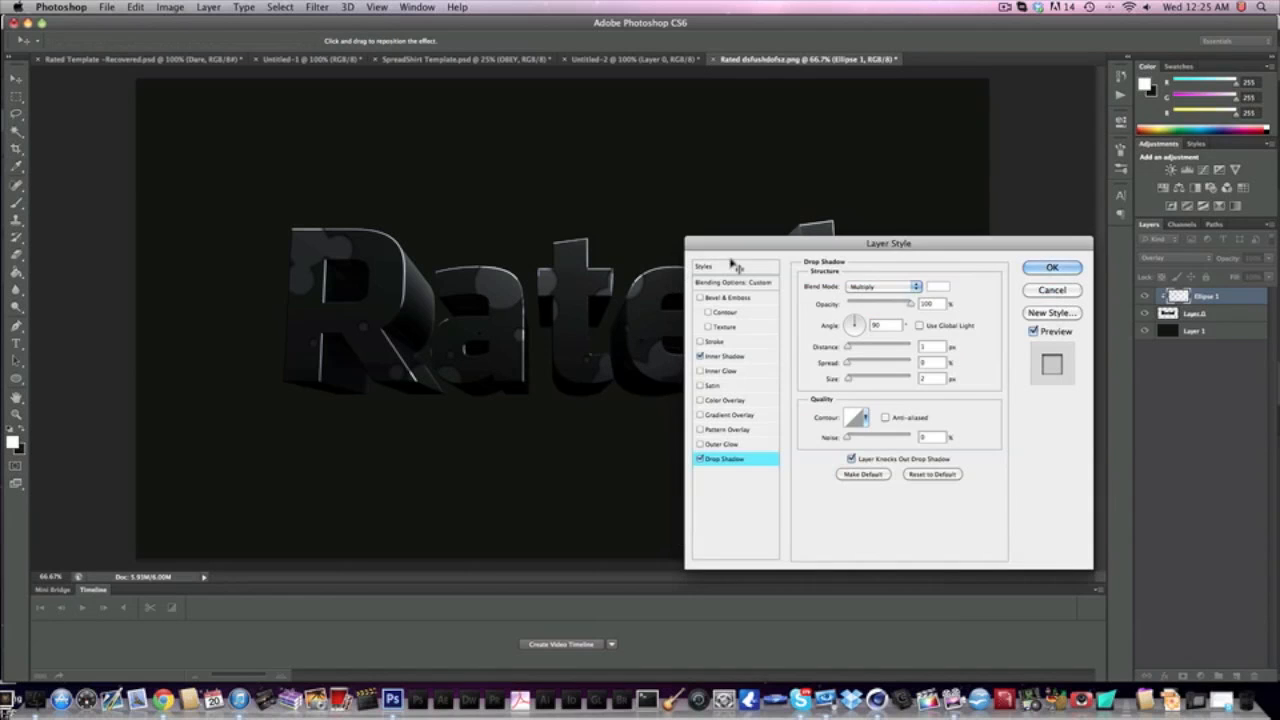
{"action": "left_click", "coordinate": [900, 287]}
{"action": "left_click", "coordinate": [887, 382]}
{"action": "key", "text": "Return"}
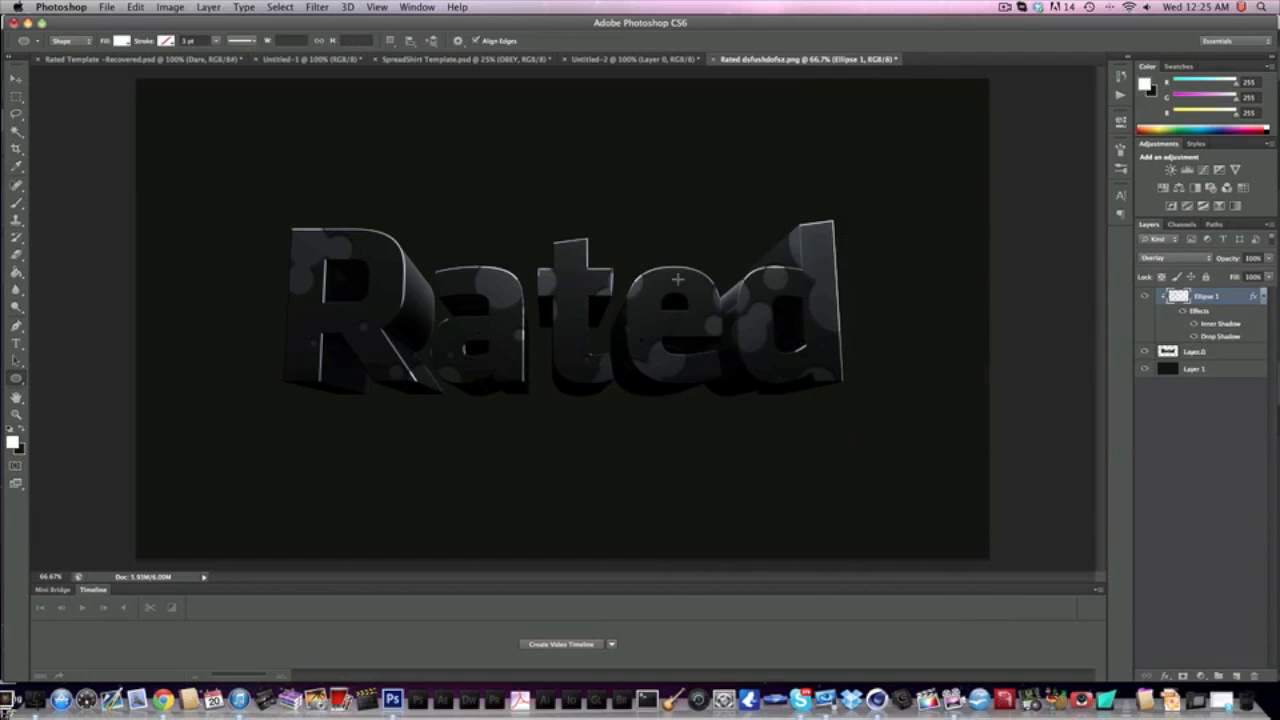
- Collapse the circle layer's effects and delete that layer
{"action": "left_click", "coordinate": [15, 80]}
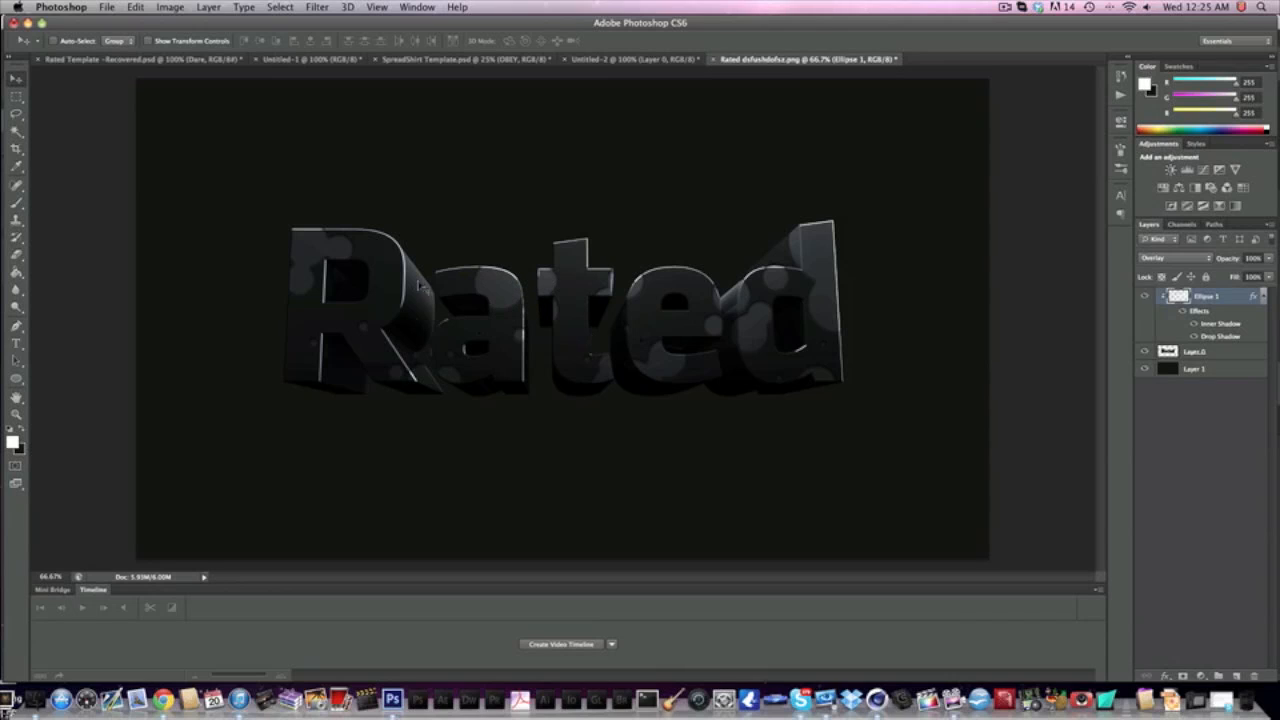
{"action": "left_click", "coordinate": [1263, 297]}
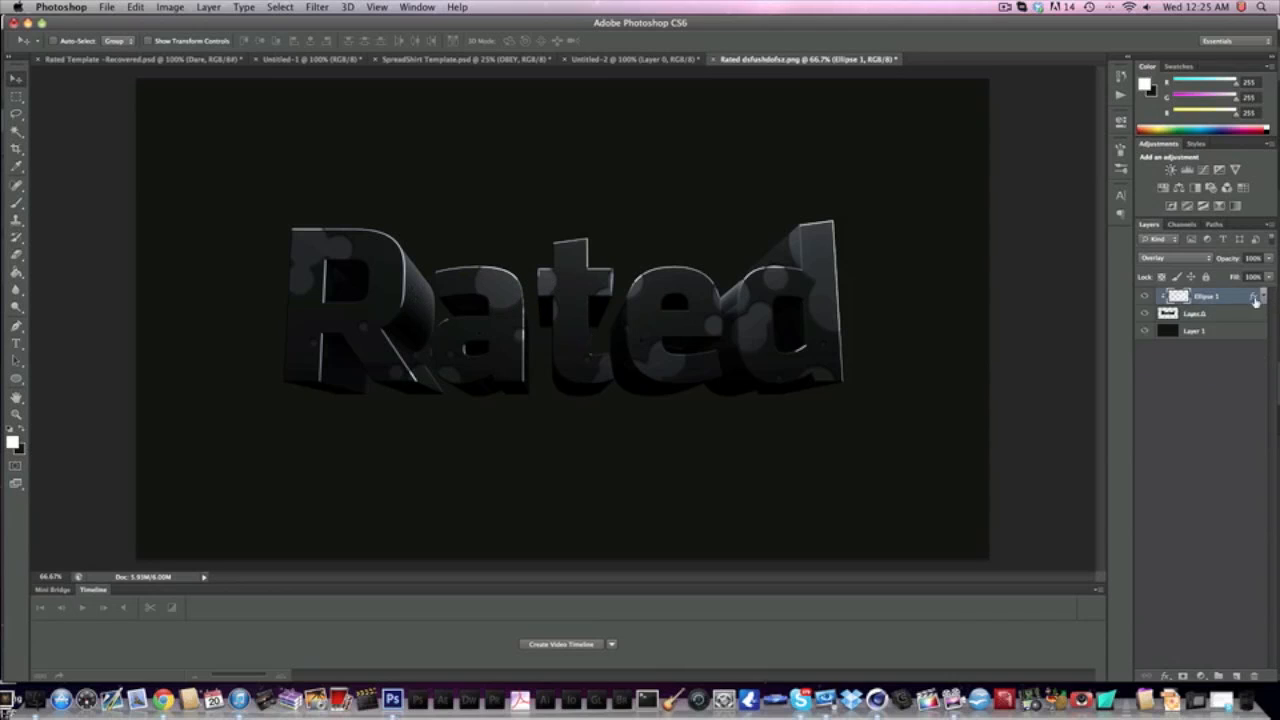
{"action": "key", "text": "Delete"}
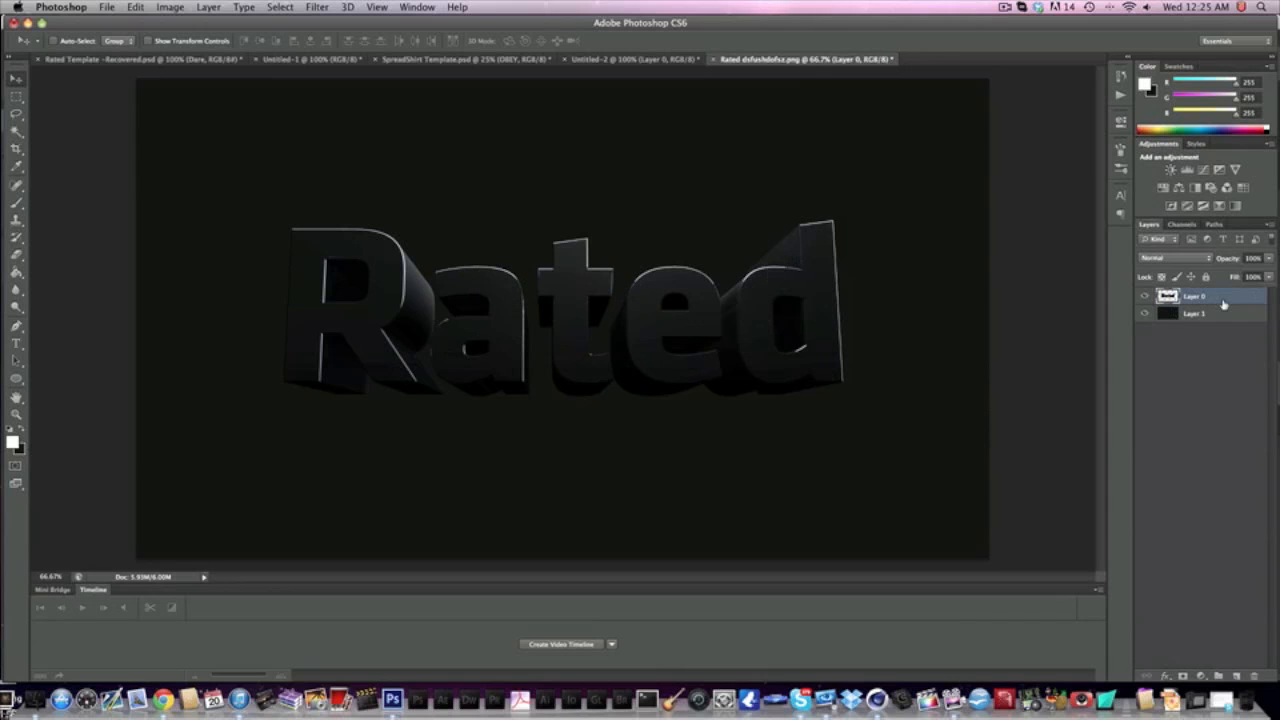
- Move the Rated render slightly left and down and add a new layer clipped to it
{"action": "left_click_drag", "start_coordinate": [453, 292], "coordinate": [405, 313]}
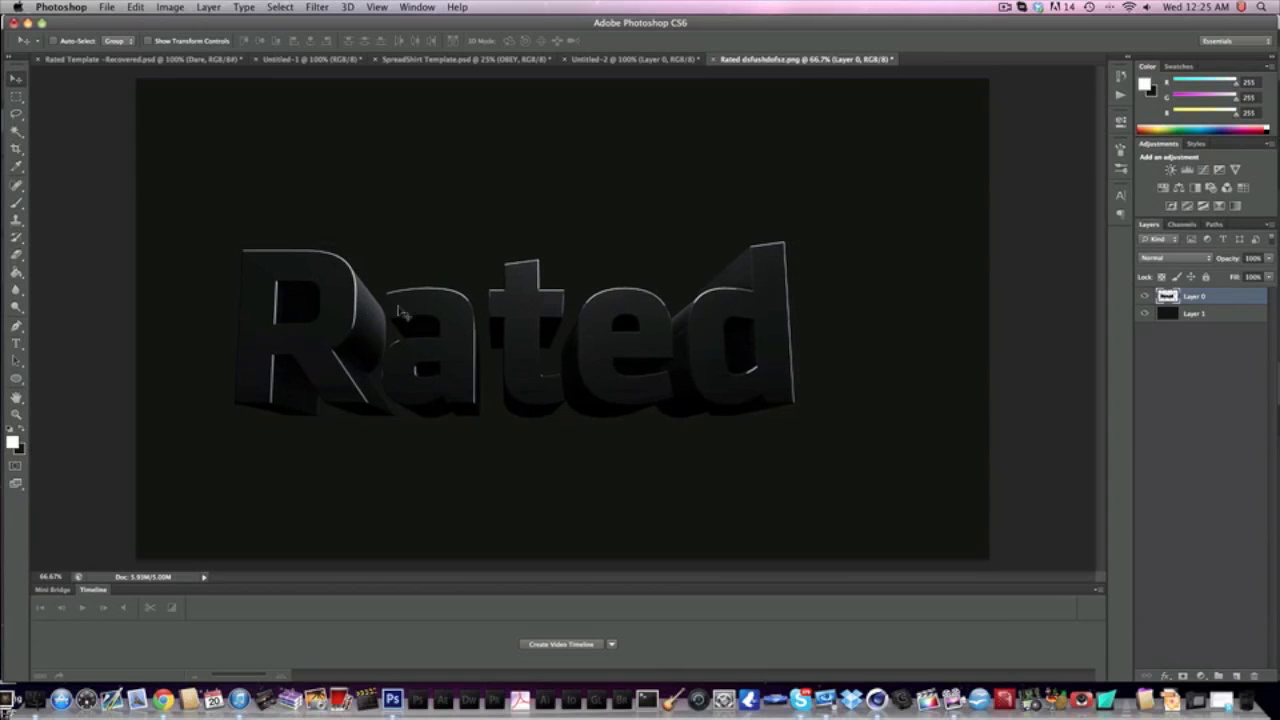
{"action": "left_click", "coordinate": [1237, 676]}
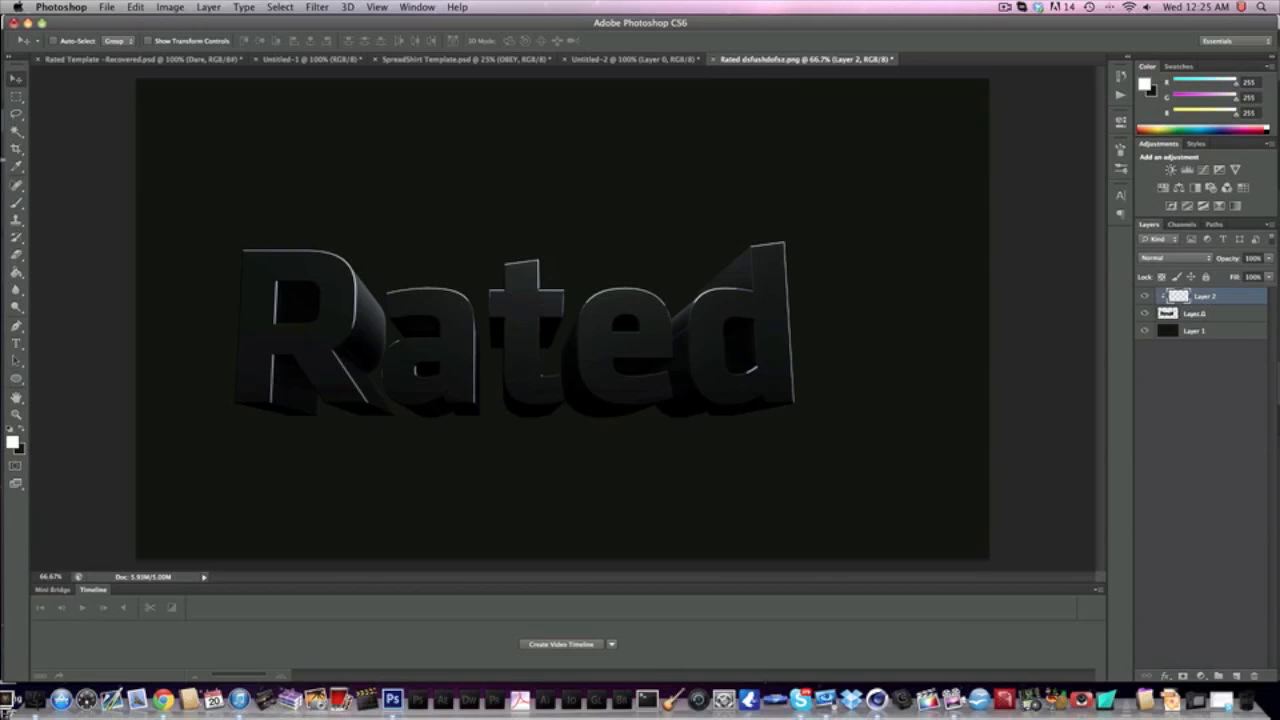
- Choose the 675 px paint-splatter brush from the brush presets for painting on the clipped layer
{"action": "left_click", "coordinate": [16, 202]}
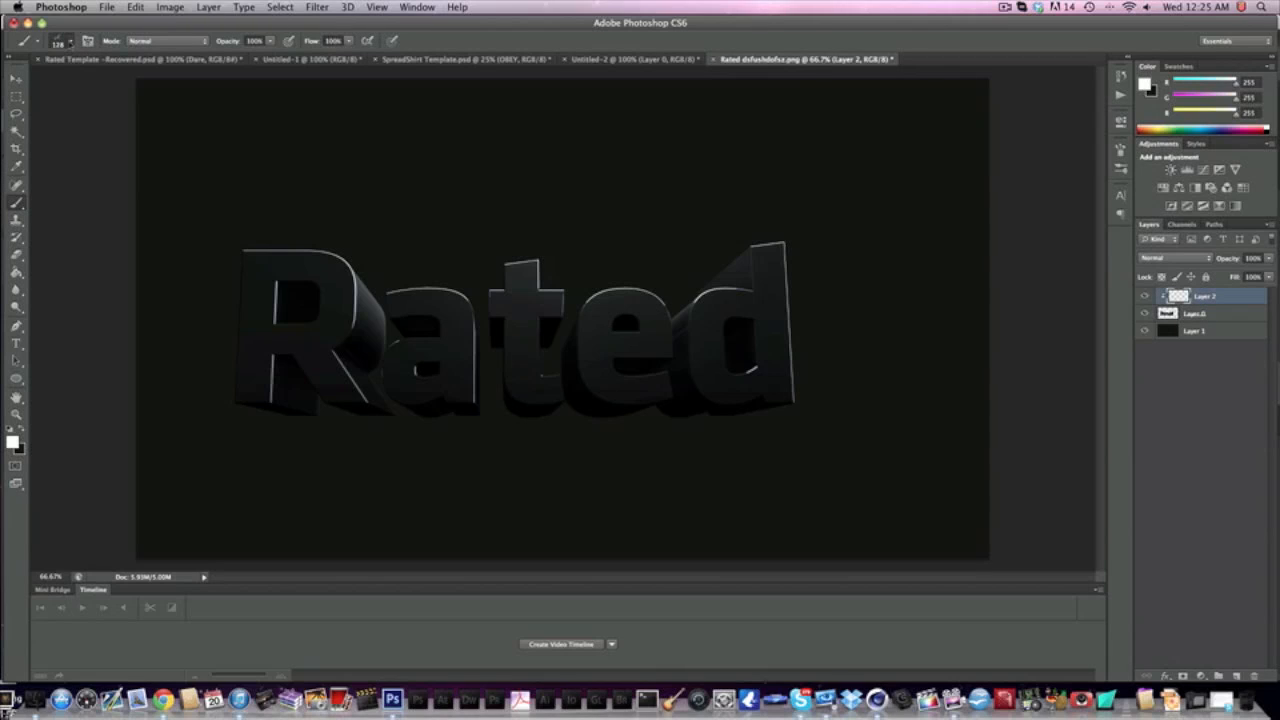
{"action": "left_click", "coordinate": [60, 42]}
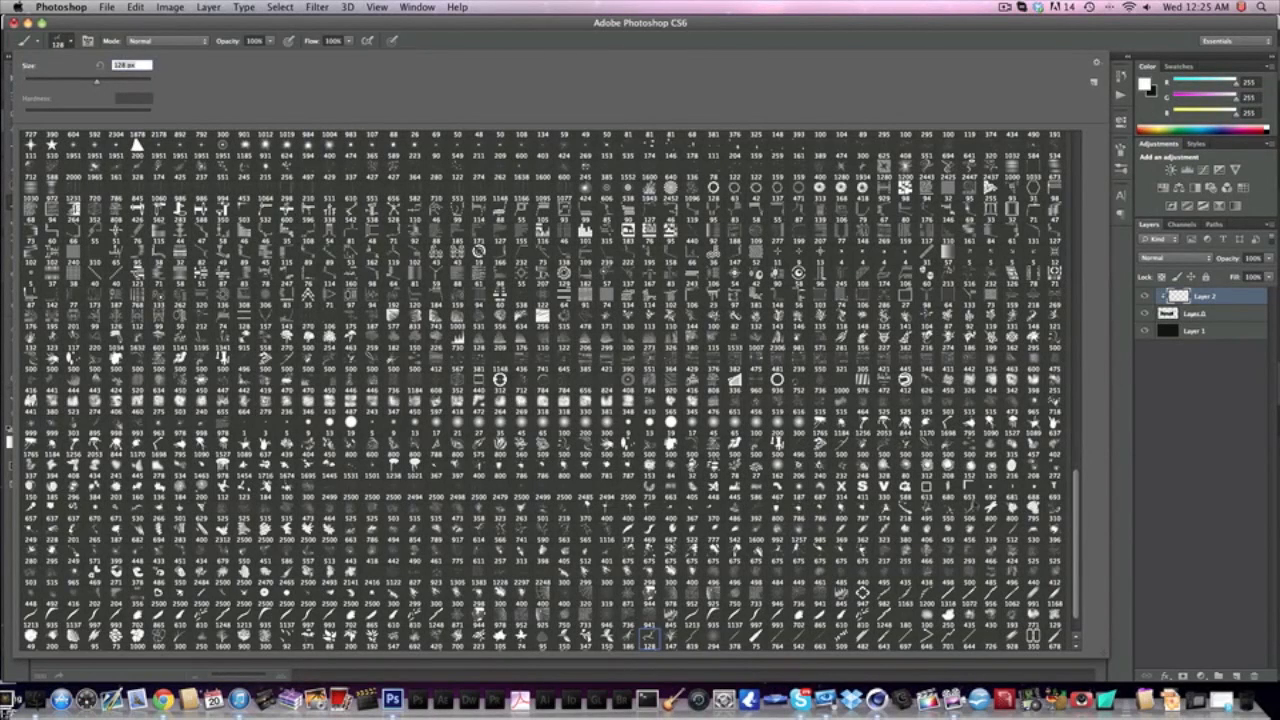
{"action": "left_click", "coordinate": [971, 502]}
{"action": "left_click", "coordinate": [861, 426]}
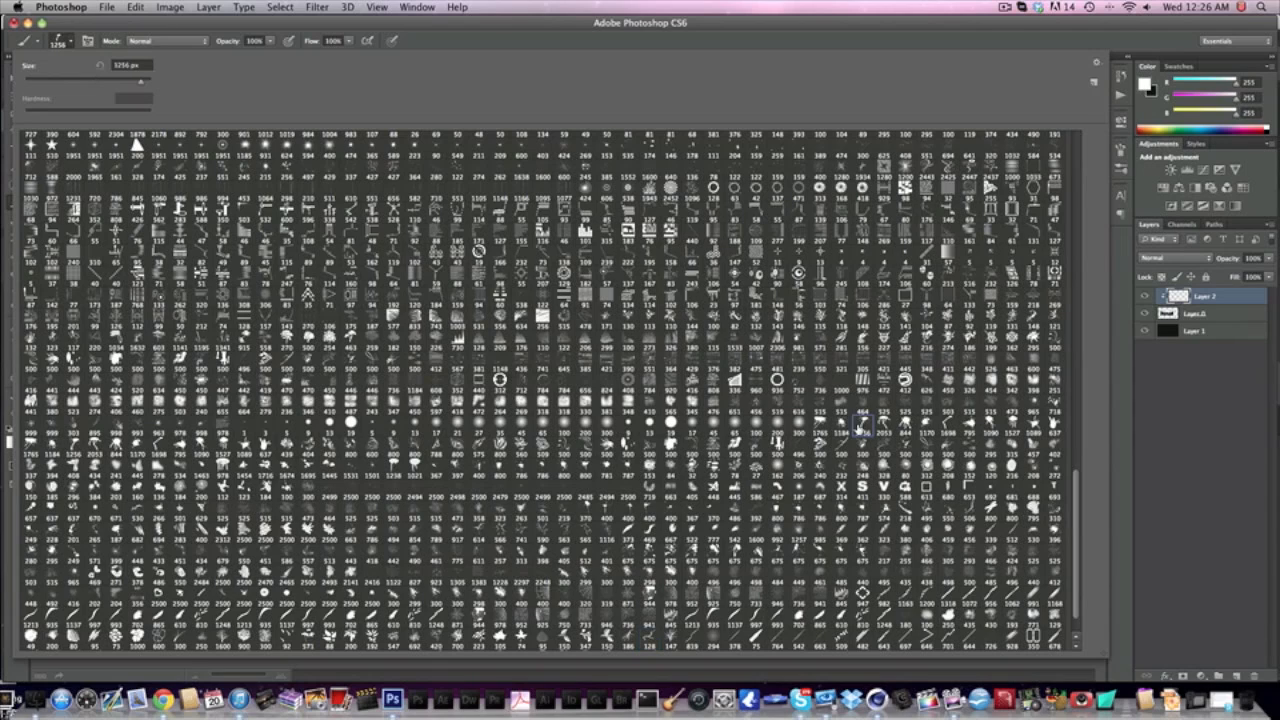
{"action": "left_click", "coordinate": [863, 510]}
{"action": "left_click", "coordinate": [782, 552]}
{"action": "key", "text": "Return"}
{"action": "left_click", "coordinate": [727, 238]}
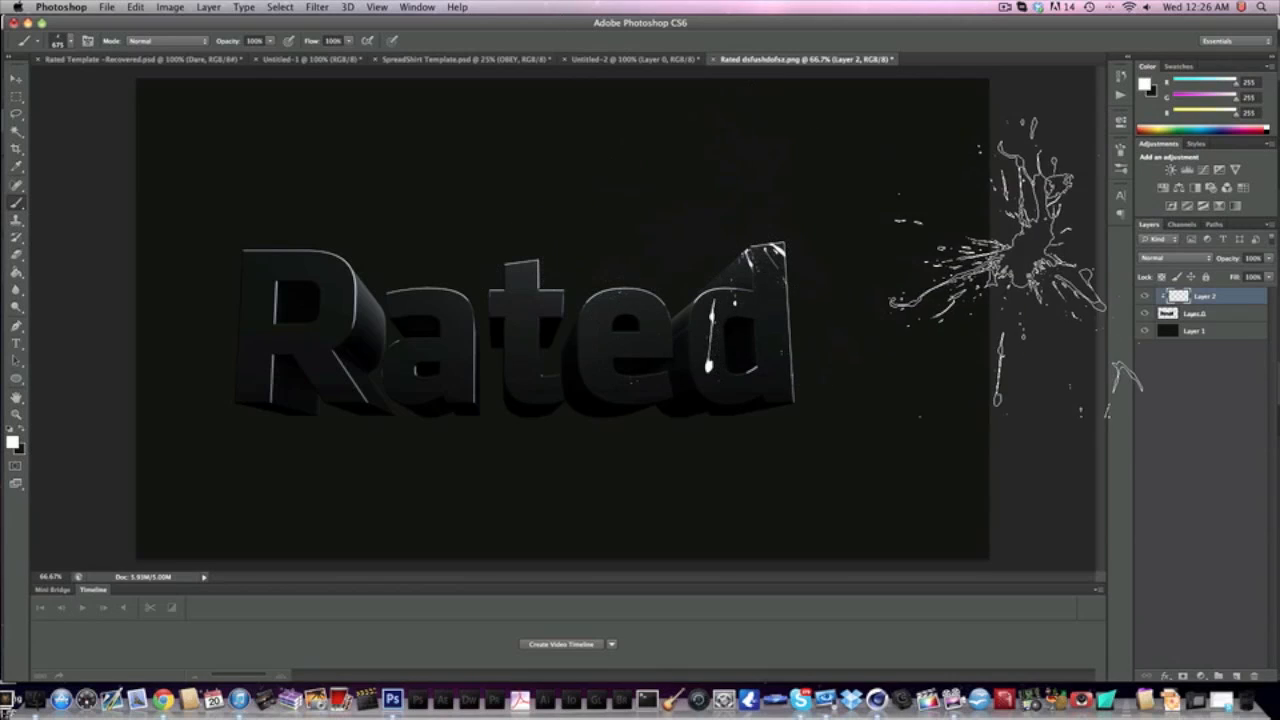
{"action": "key", "text": "super+z"}
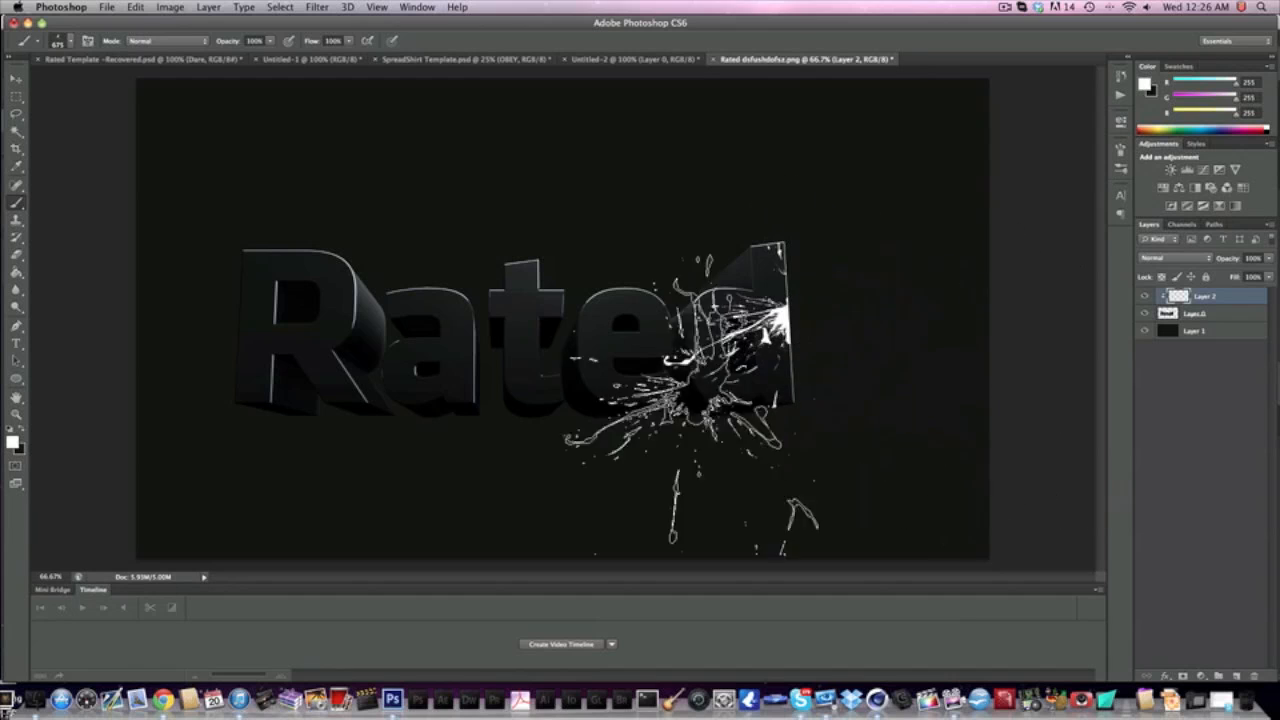
{"action": "left_click", "coordinate": [525, 335]}
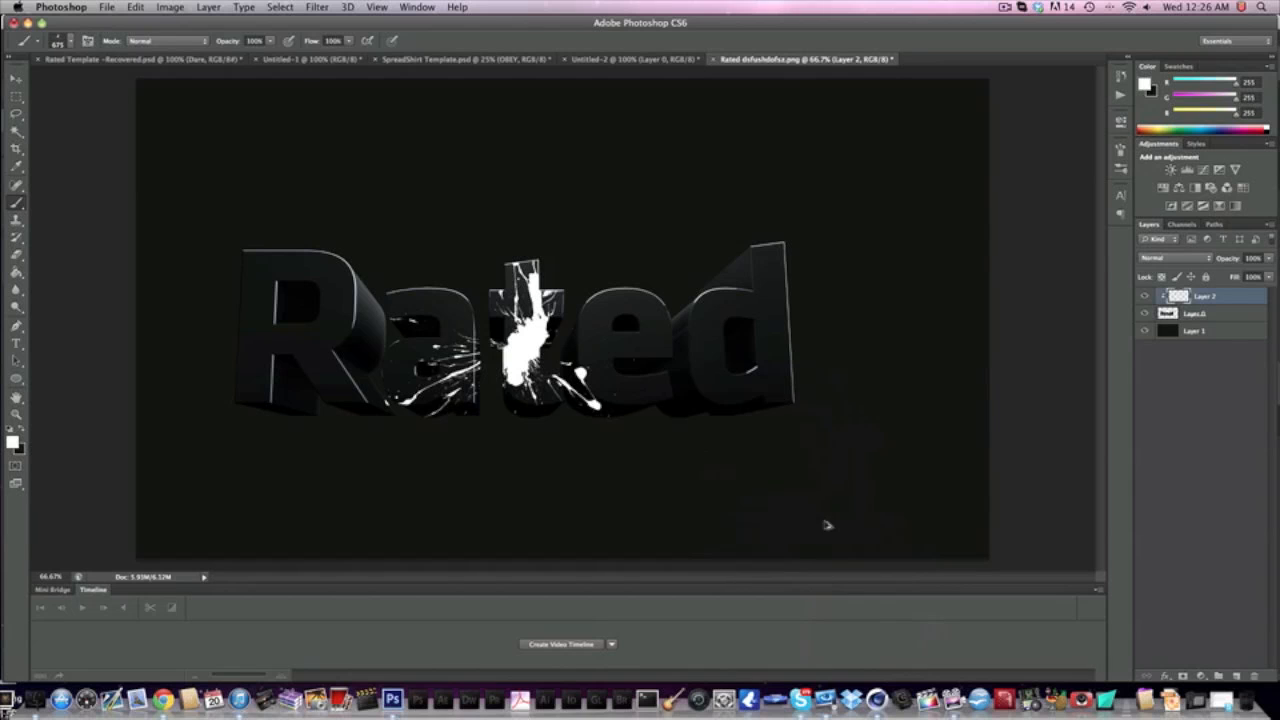
{"action": "key", "text": "super+z"}
- Stamp white splatters across all the letters on the clipped layer and set its blend mode to Overlay
{"action": "left_click", "coordinate": [788, 418]}
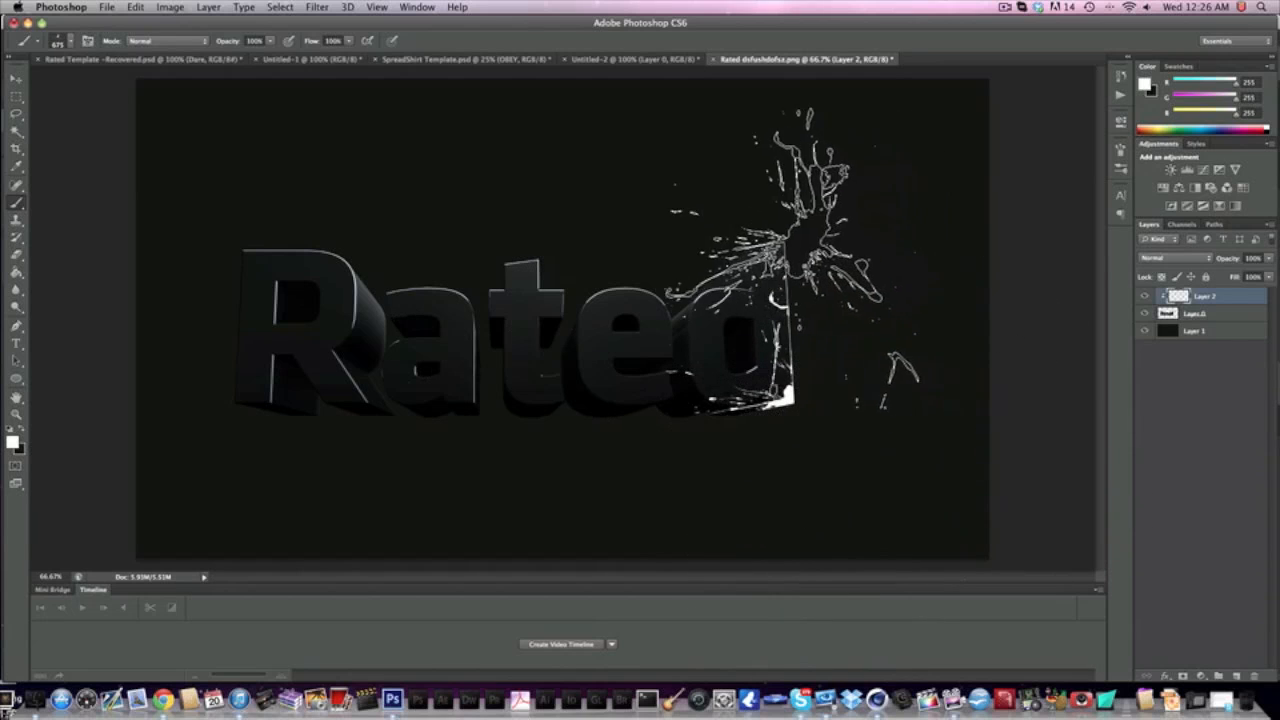
{"action": "left_click", "coordinate": [777, 241]}
{"action": "left_click", "coordinate": [535, 258]}
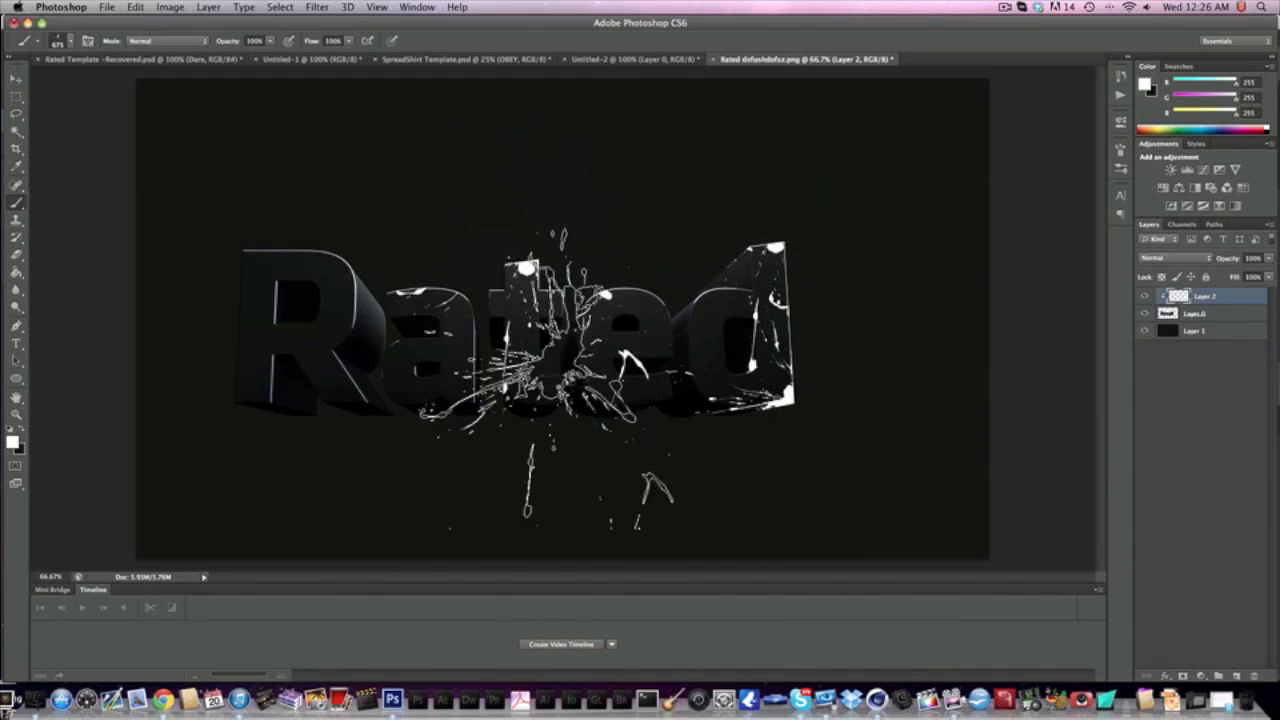
{"action": "left_click", "coordinate": [196, 395]}
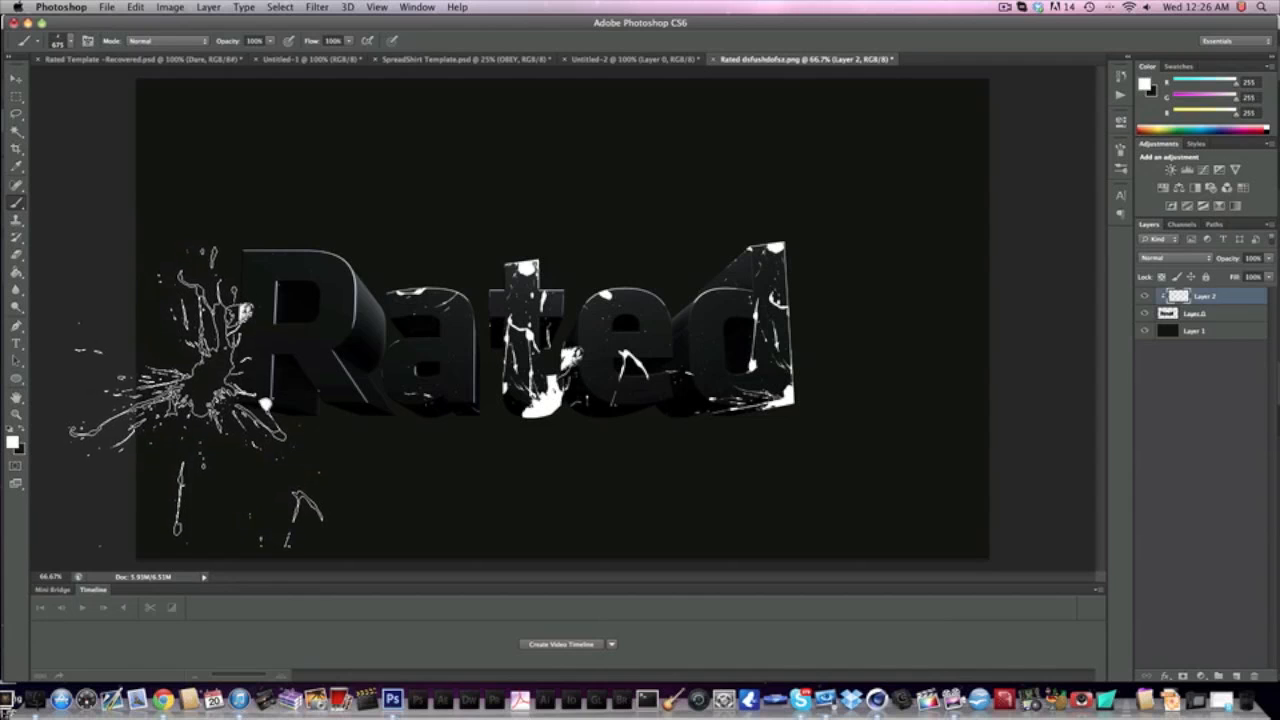
{"action": "left_click", "coordinate": [352, 263]}
{"action": "left_click", "coordinate": [445, 360]}
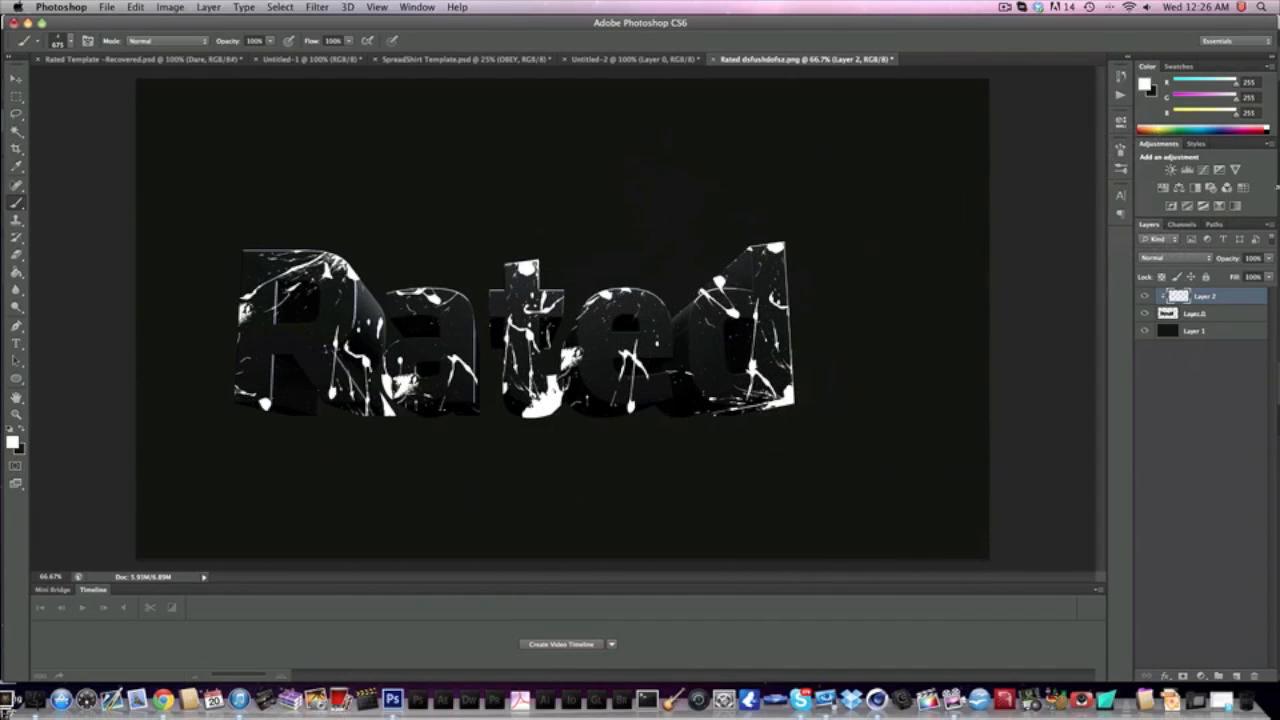
{"action": "left_click", "coordinate": [1195, 261]}
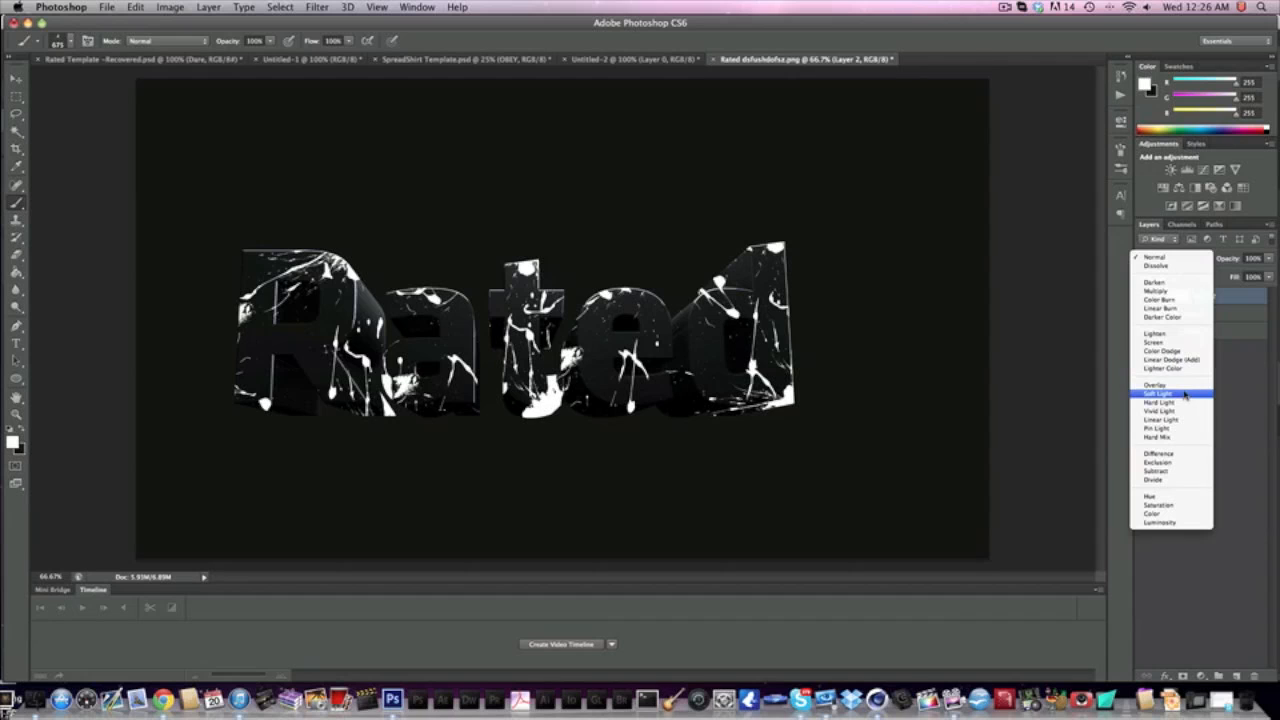
{"action": "left_click", "coordinate": [1184, 386]}
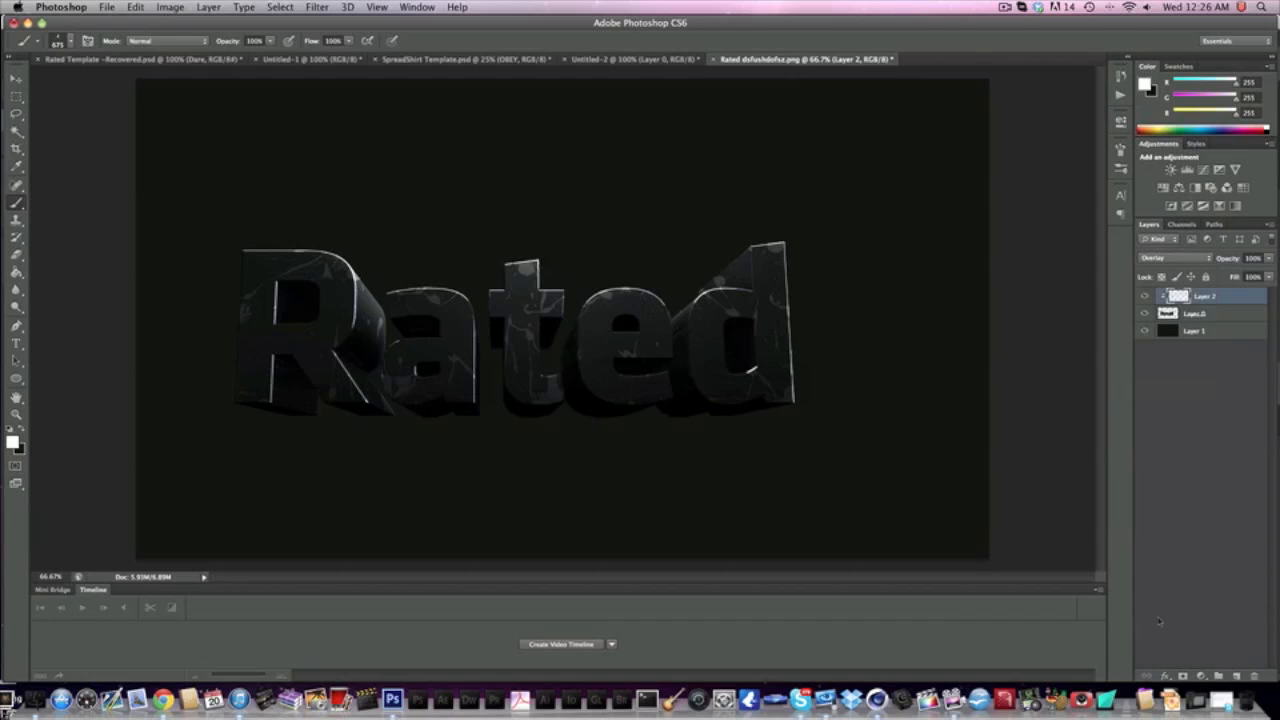
- Add an inner shadow to the splatter layer at 100% opacity, local 90° angle, distance 0 px, choke 20% and size 10 px
{"action": "left_click", "coordinate": [1165, 676]}
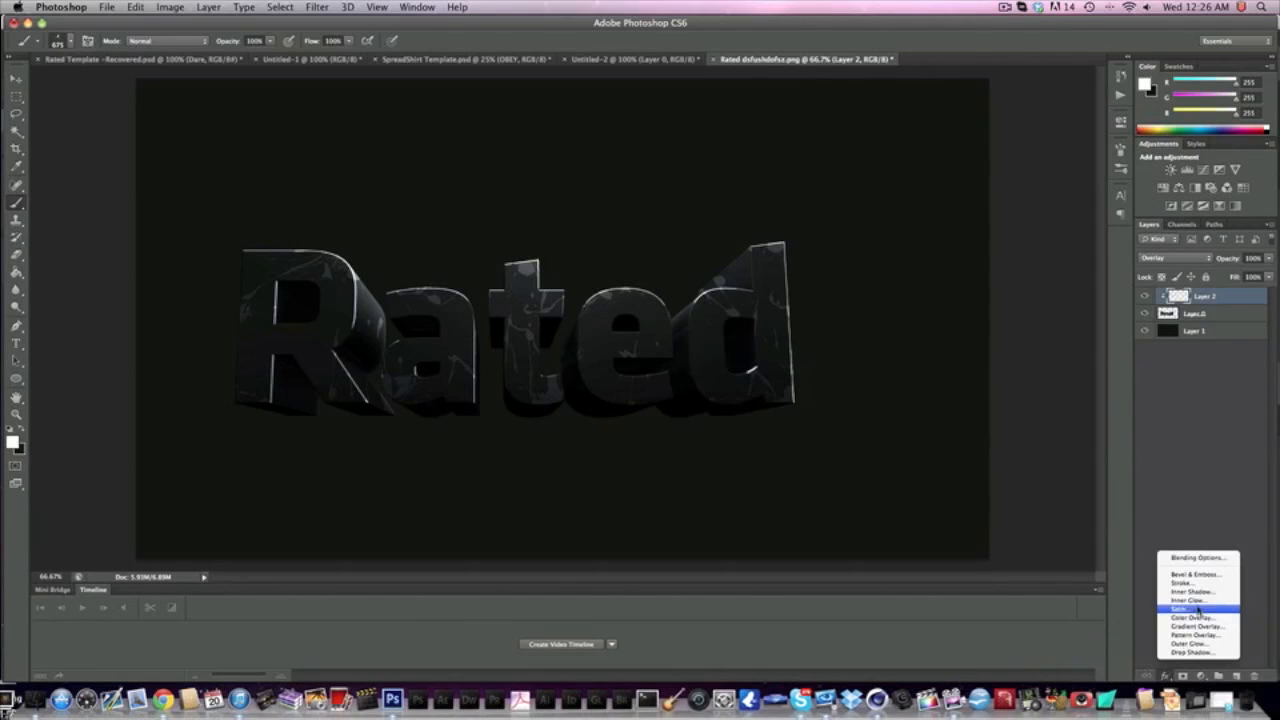
{"action": "left_click", "coordinate": [1193, 591]}
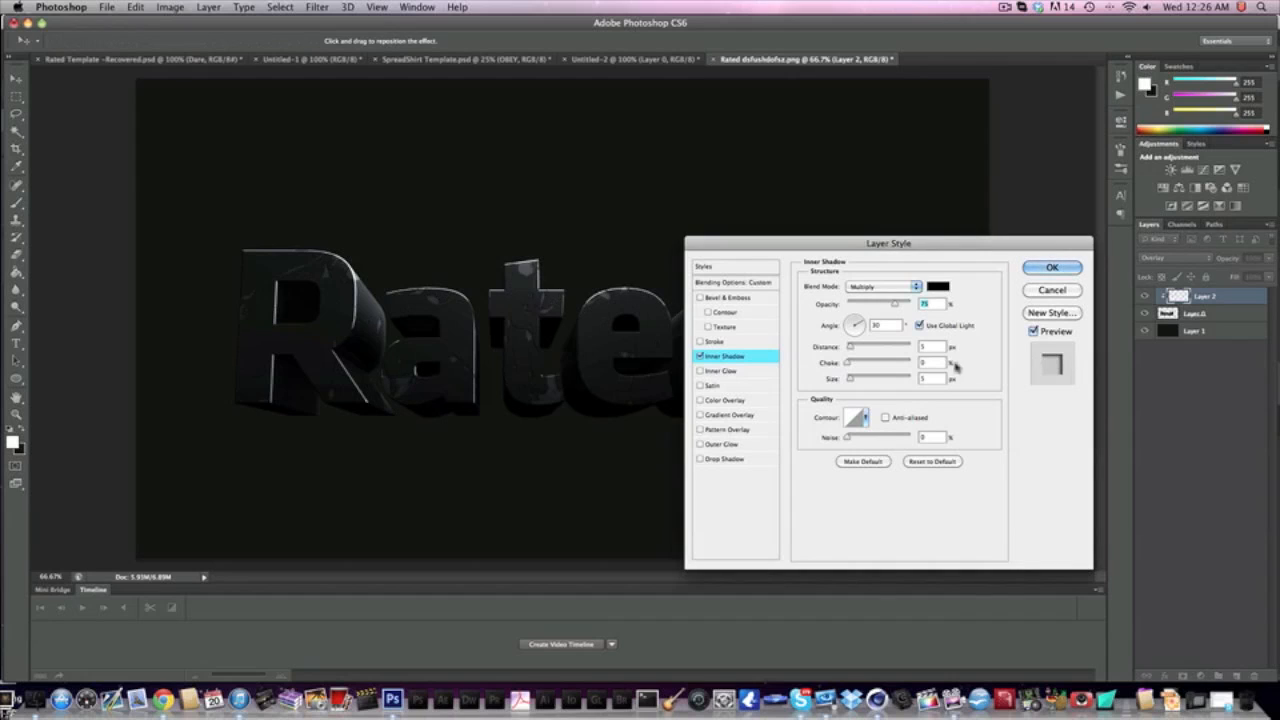
{"action": "left_click", "coordinate": [918, 326]}
{"action": "left_click", "coordinate": [854, 320]}
{"action": "left_click_drag", "start_coordinate": [933, 349], "coordinate": [887, 362]}
{"action": "type", "text": "0"}
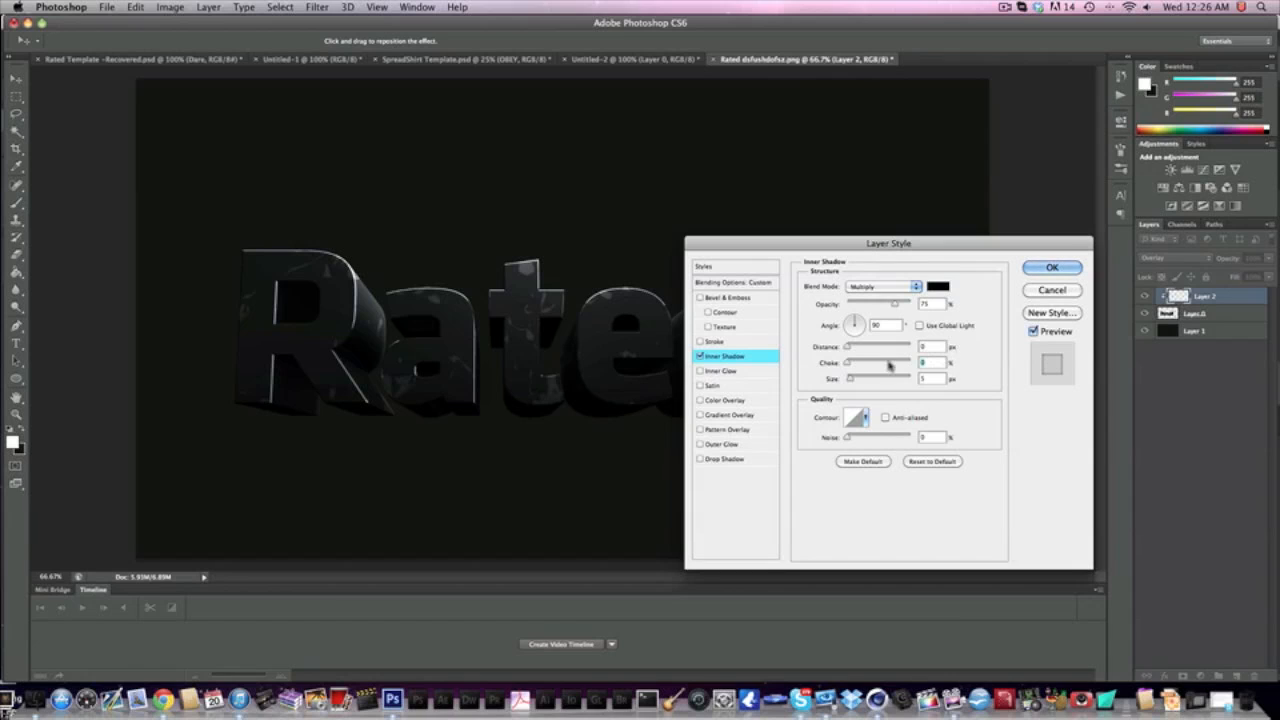
{"action": "type", "text": "20"}
{"action": "key", "text": "Tab"}
{"action": "type", "text": "80"}
{"action": "left_click_drag", "start_coordinate": [905, 305], "coordinate": [957, 308]}
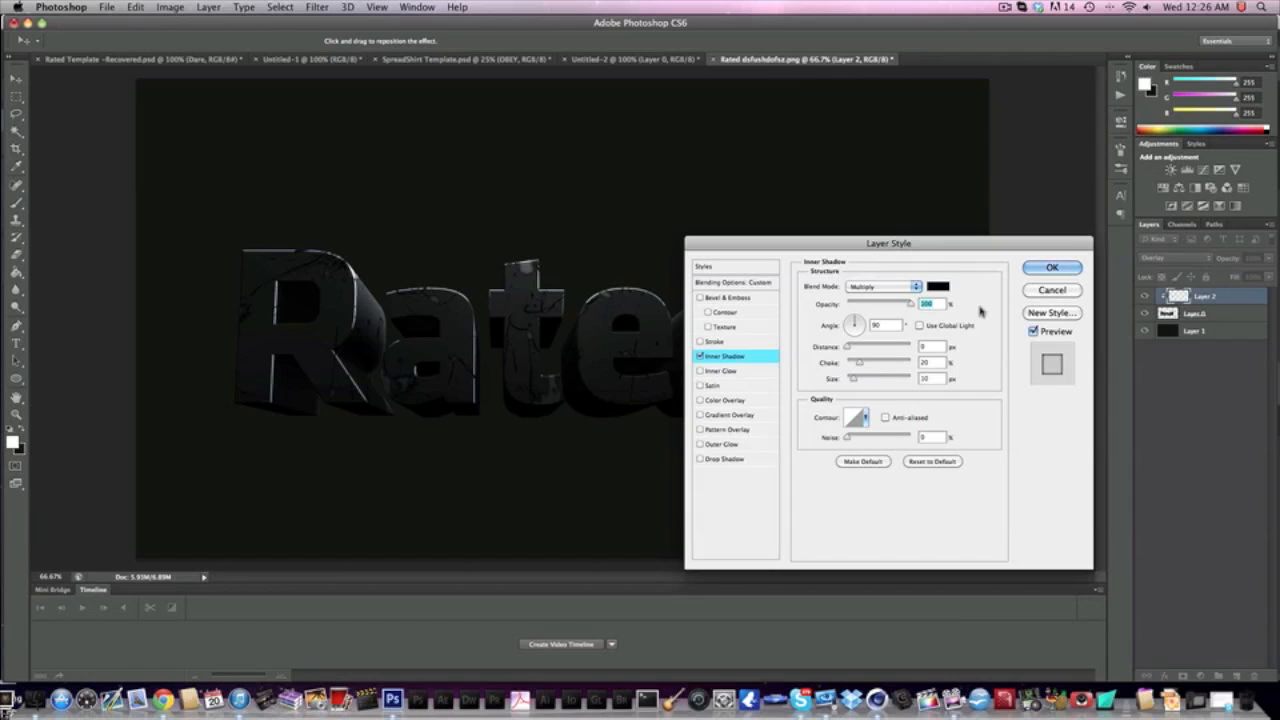
- Add a white Overlay drop shadow to the splatter layer at 100% opacity with a local angle, distance 1 px, spread 0% and size 2 px
{"action": "left_click", "coordinate": [731, 458]}
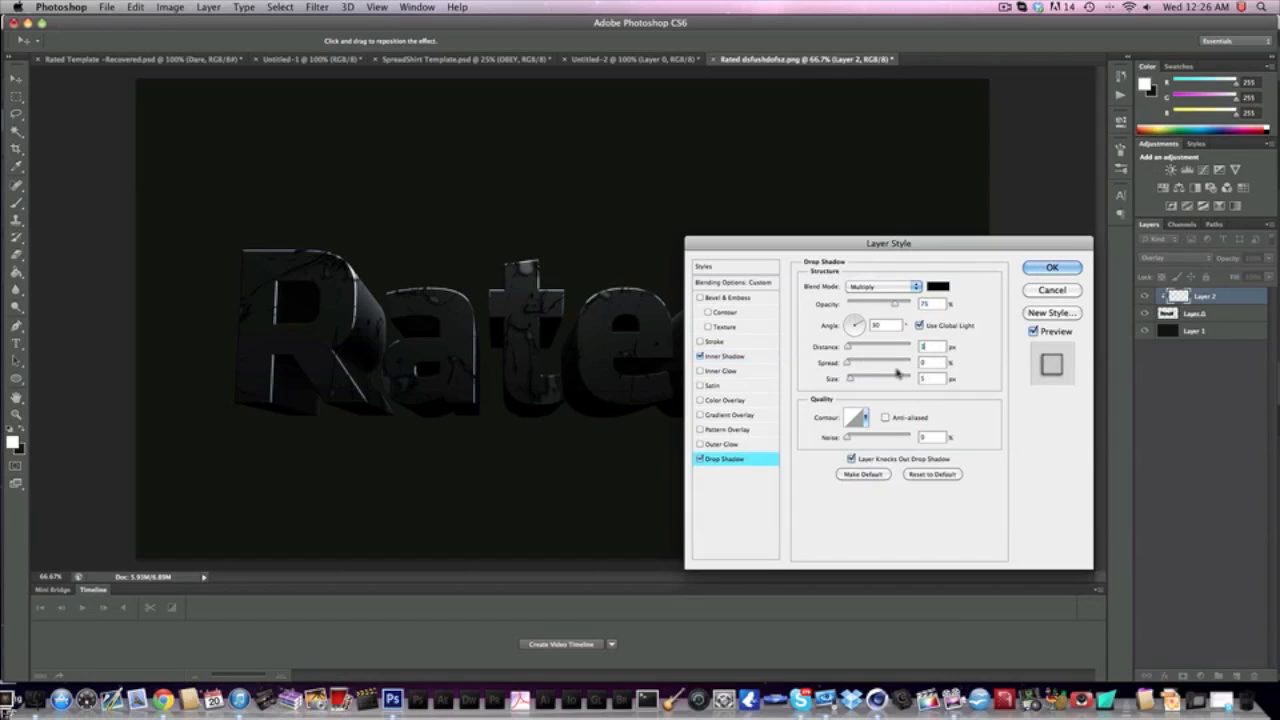
{"action": "double_click", "coordinate": [923, 378]}
{"action": "type", "text": "2"}
{"action": "left_click", "coordinate": [920, 325]}
{"action": "left_click_drag", "start_coordinate": [898, 326], "coordinate": [824, 331]}
{"action": "left_click", "coordinate": [937, 288]}
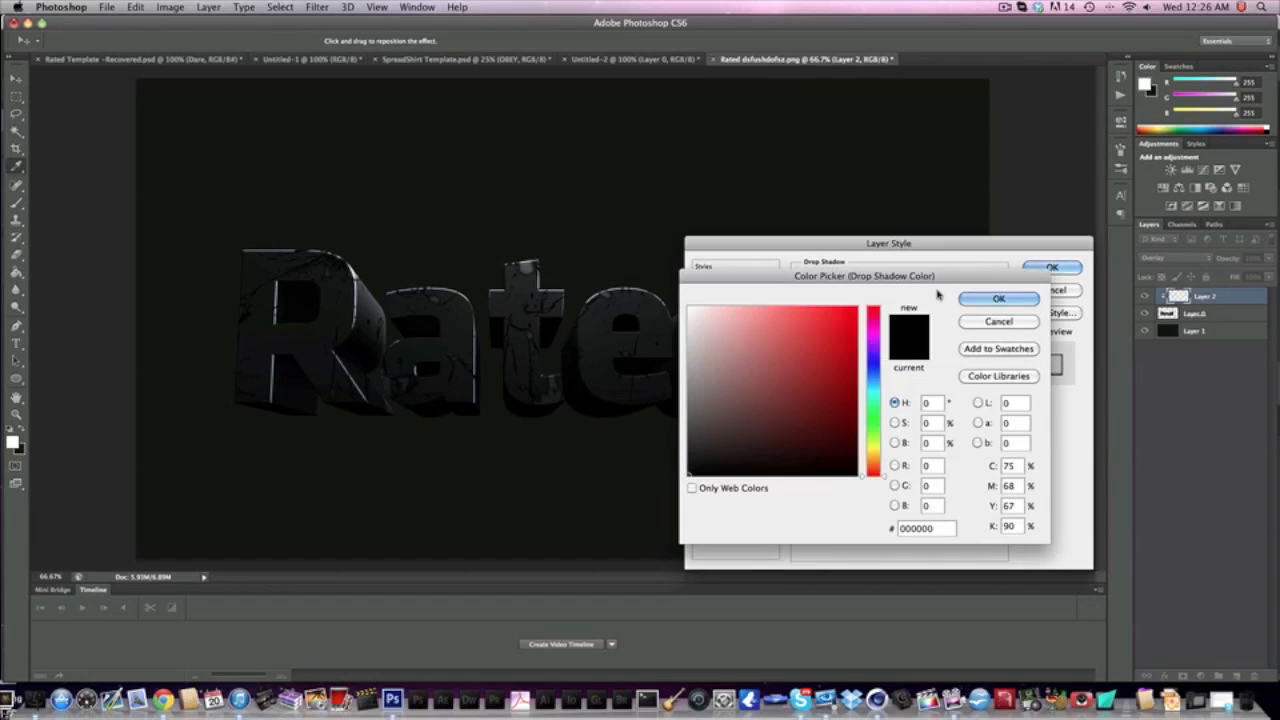
{"action": "left_click_drag", "start_coordinate": [740, 329], "coordinate": [629, 232]}
{"action": "key", "text": "Return"}
{"action": "left_click", "coordinate": [885, 287]}
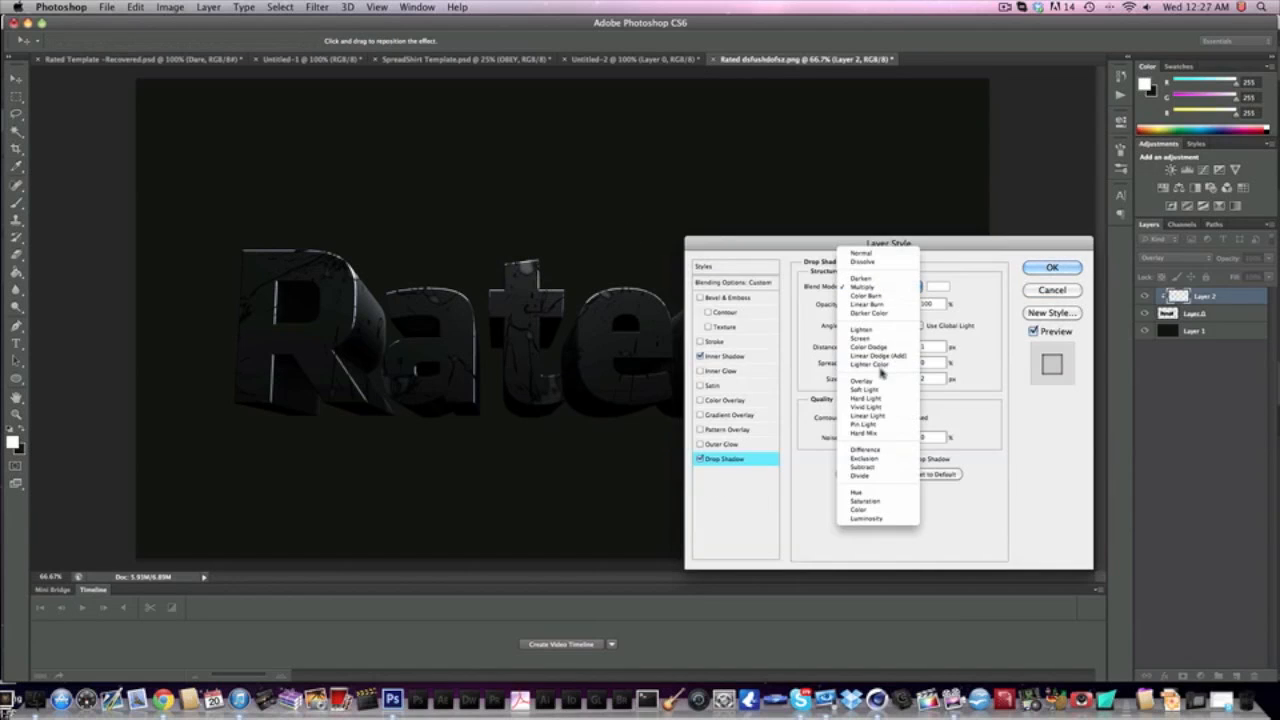
{"action": "left_click", "coordinate": [862, 381]}
{"action": "key", "text": "Return"}
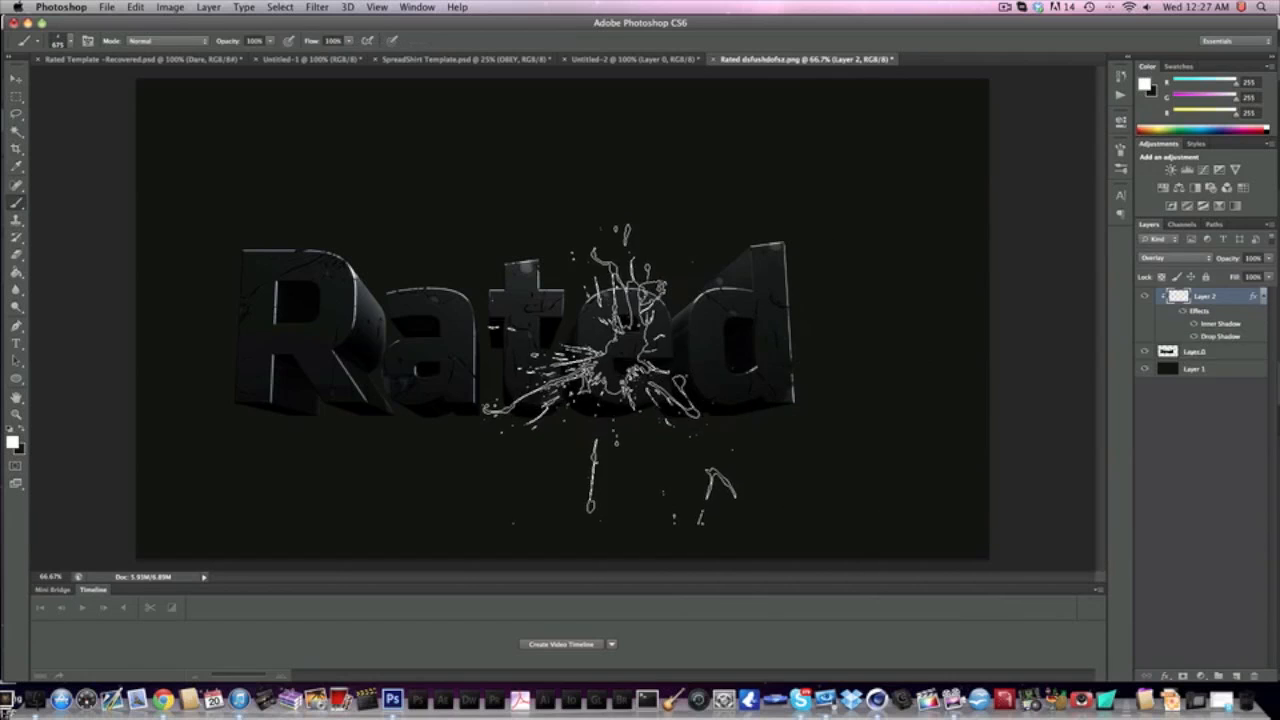
- Collapse the splatter layer's effects and move it together with the Rated render slightly to the right
{"action": "left_click", "coordinate": [15, 78]}
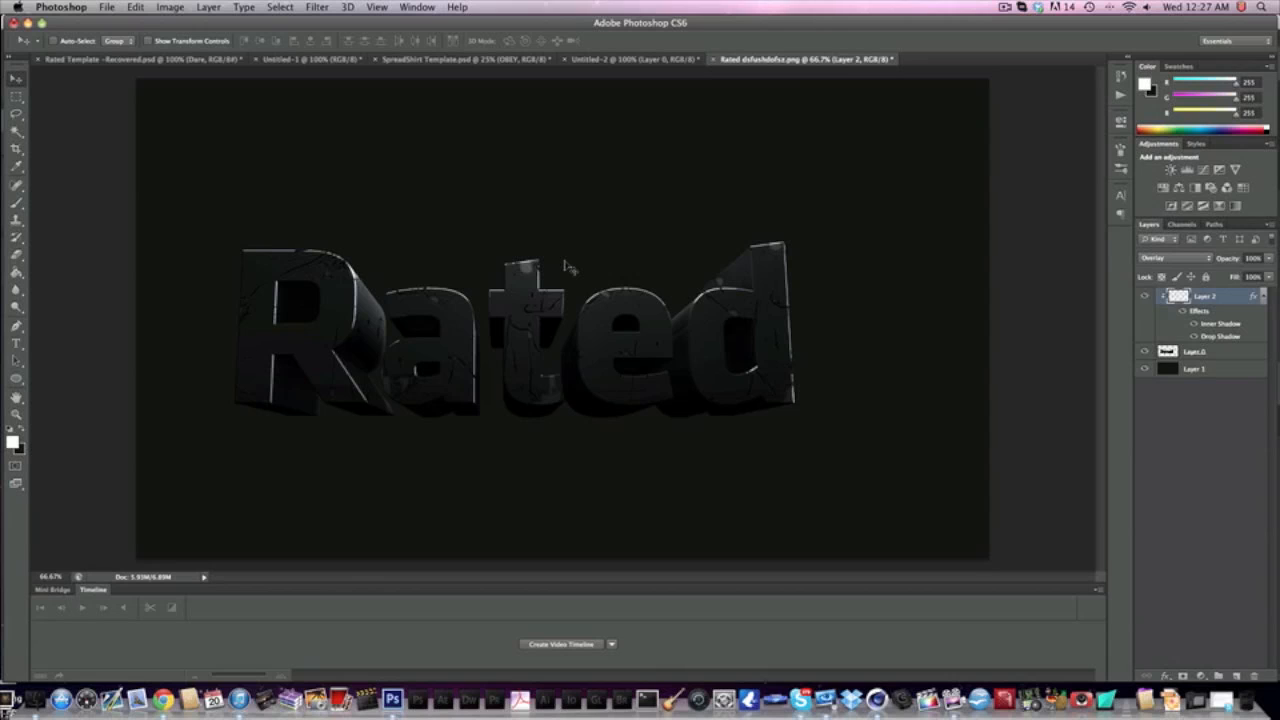
{"action": "left_click_drag", "start_coordinate": [480, 297], "coordinate": [490, 295]}
{"action": "left_click", "coordinate": [1261, 296]}
{"action": "left_click", "coordinate": [1200, 313]}
{"action": "left_click_drag", "start_coordinate": [651, 327], "coordinate": [691, 329]}
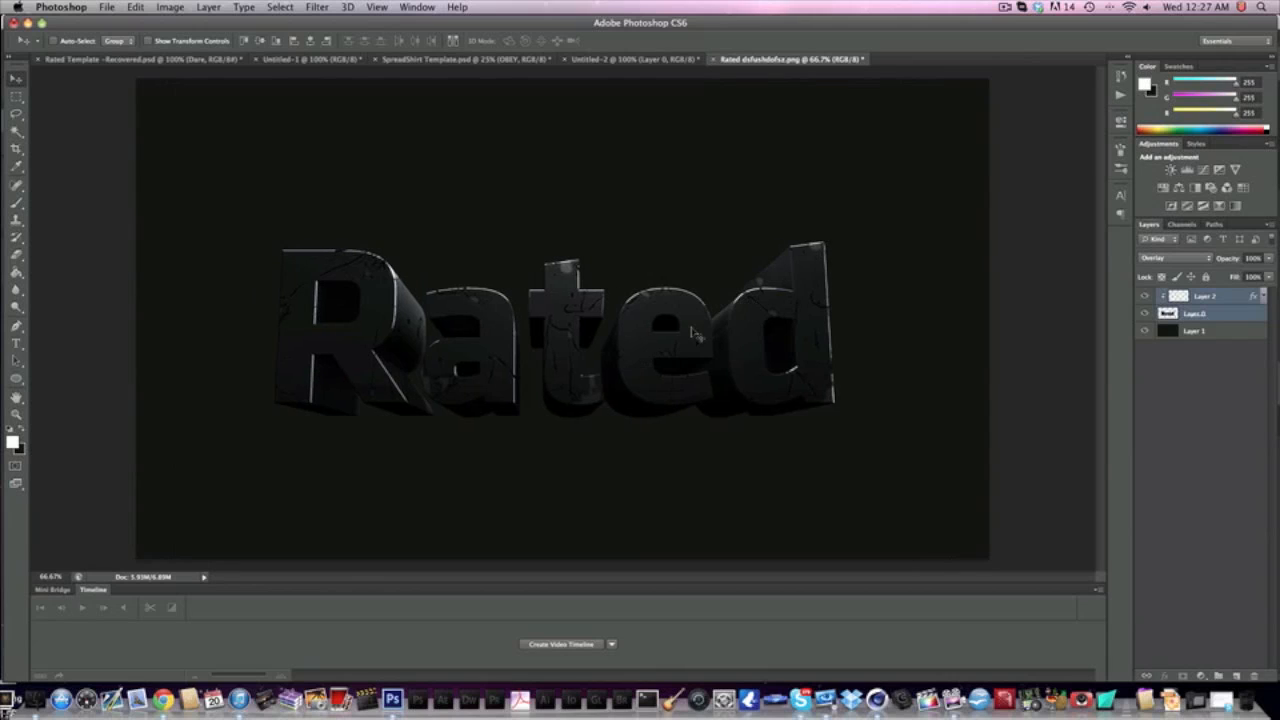
- Delete the splatter layer and add a new layer clipped to the Rated render
{"action": "left_click", "coordinate": [1216, 299]}
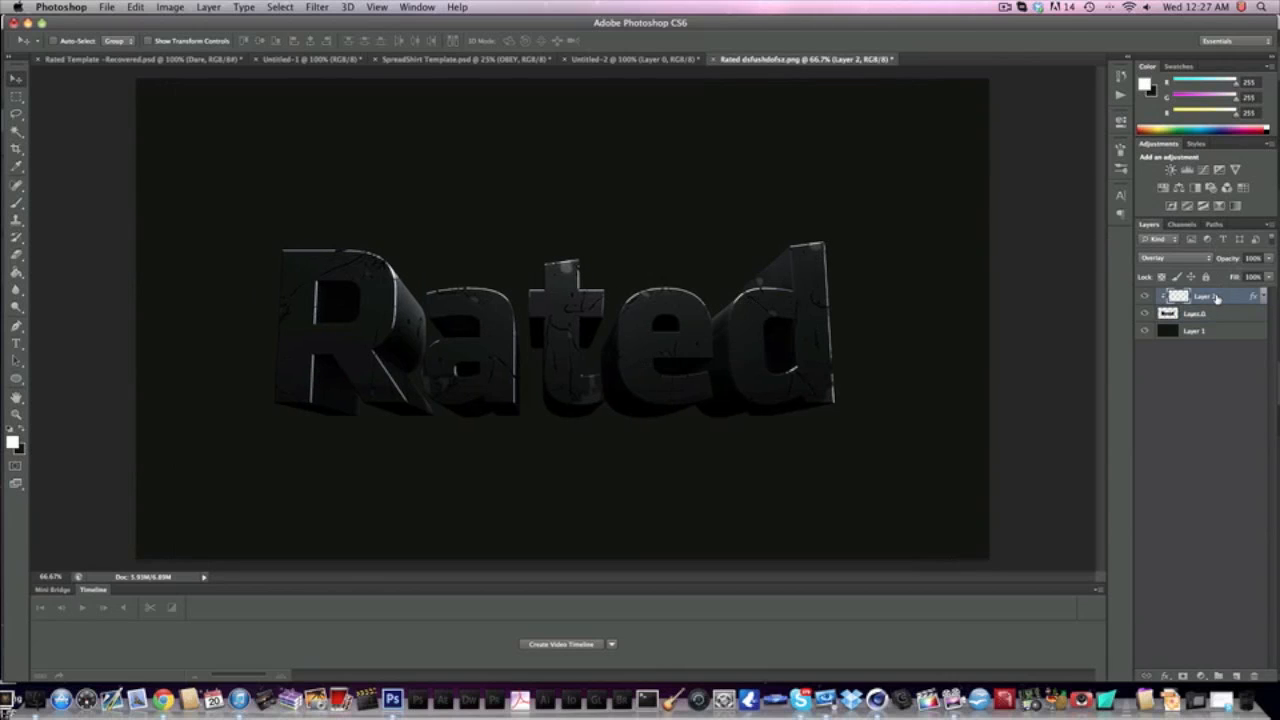
{"action": "key", "text": "BackSpace"}
{"action": "left_click", "coordinate": [1236, 675]}
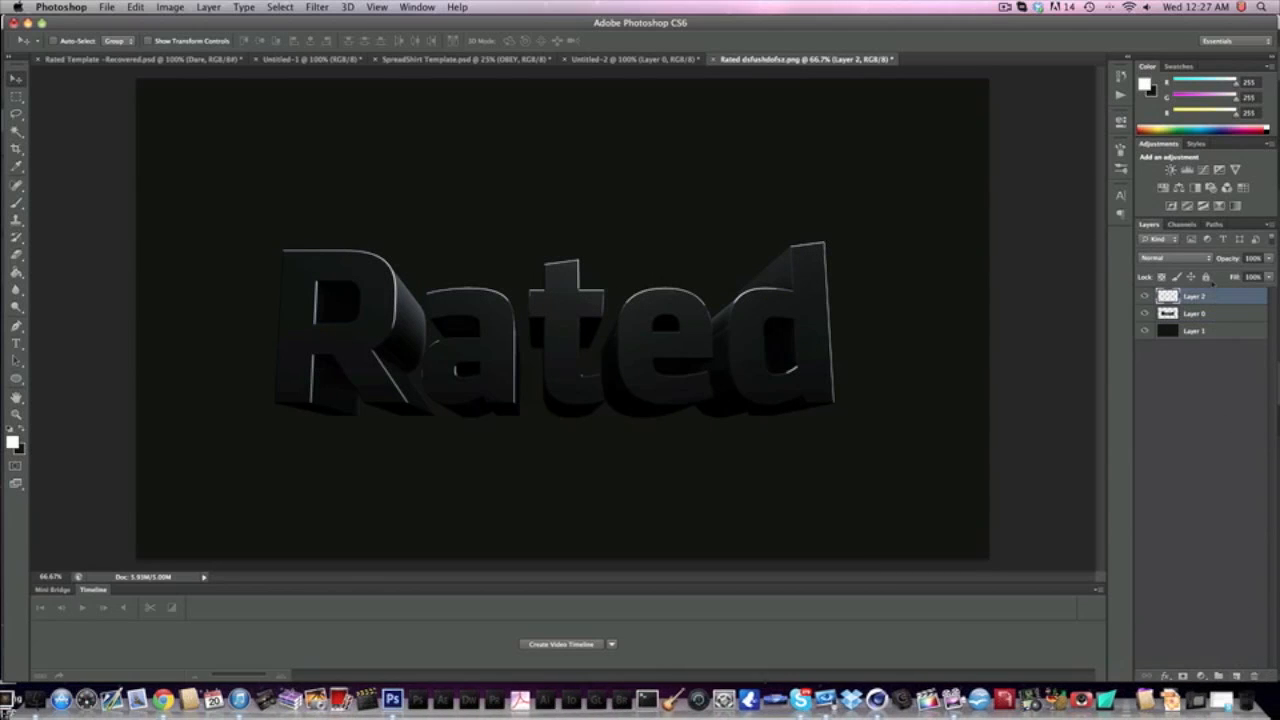
{"action": "left_click", "coordinate": [1223, 304], "text": "alt"}
- Choose the 692 px halftone-dot brush from the brush presets for the new clipped layer
{"action": "left_click", "coordinate": [16, 204]}
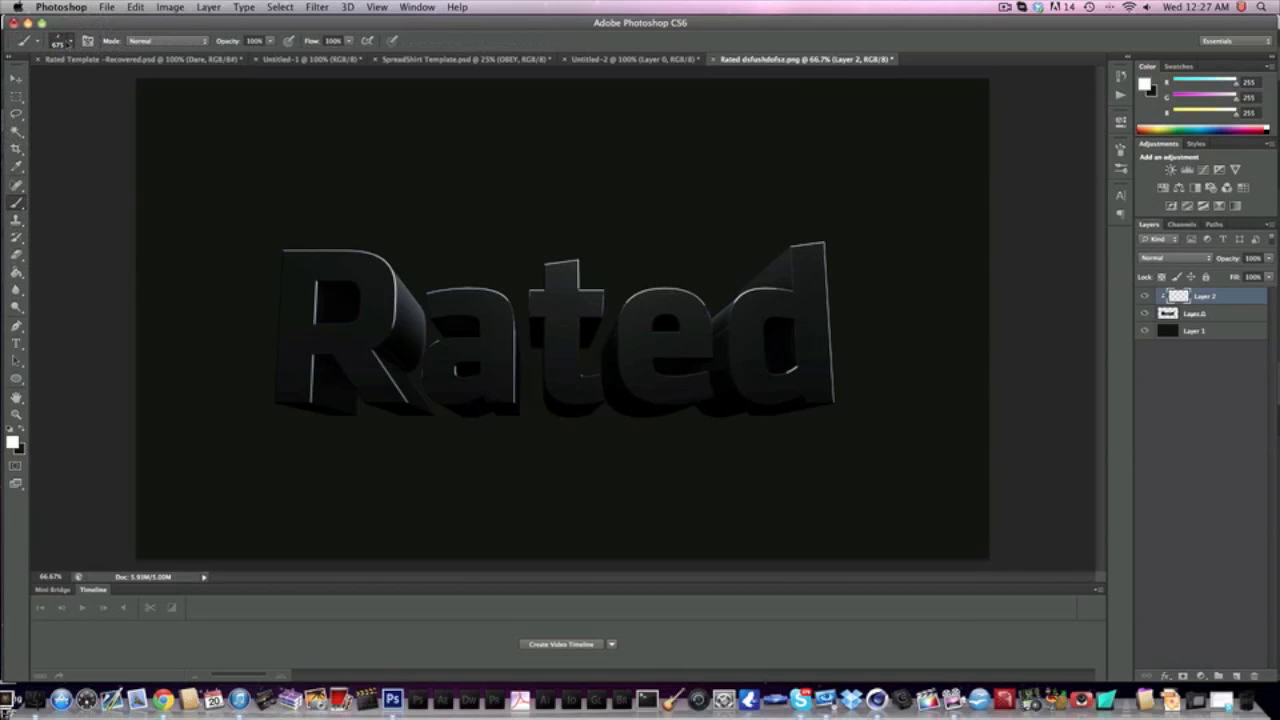
{"action": "left_click", "coordinate": [68, 43]}
{"action": "left_click", "coordinate": [1078, 542]}
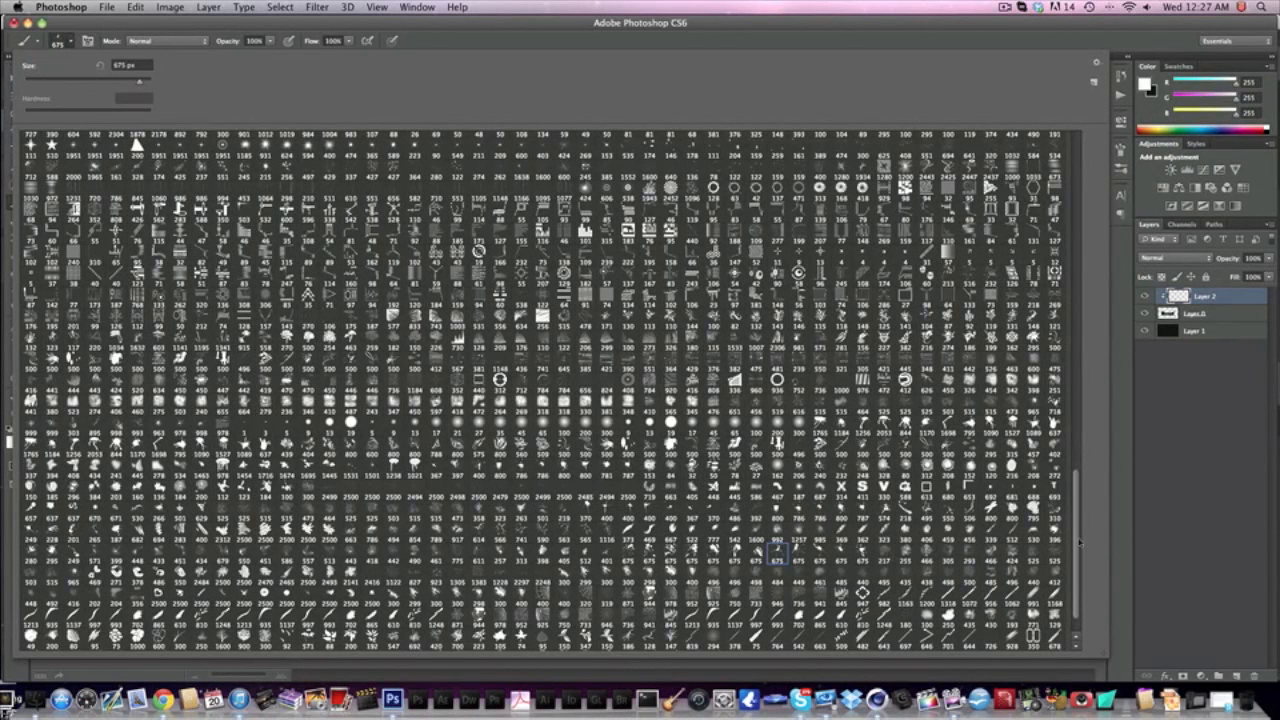
{"action": "scroll", "coordinate": [1078, 568], "scroll_direction": "down", "scroll_amount": 2}
{"action": "left_click", "coordinate": [992, 478]}
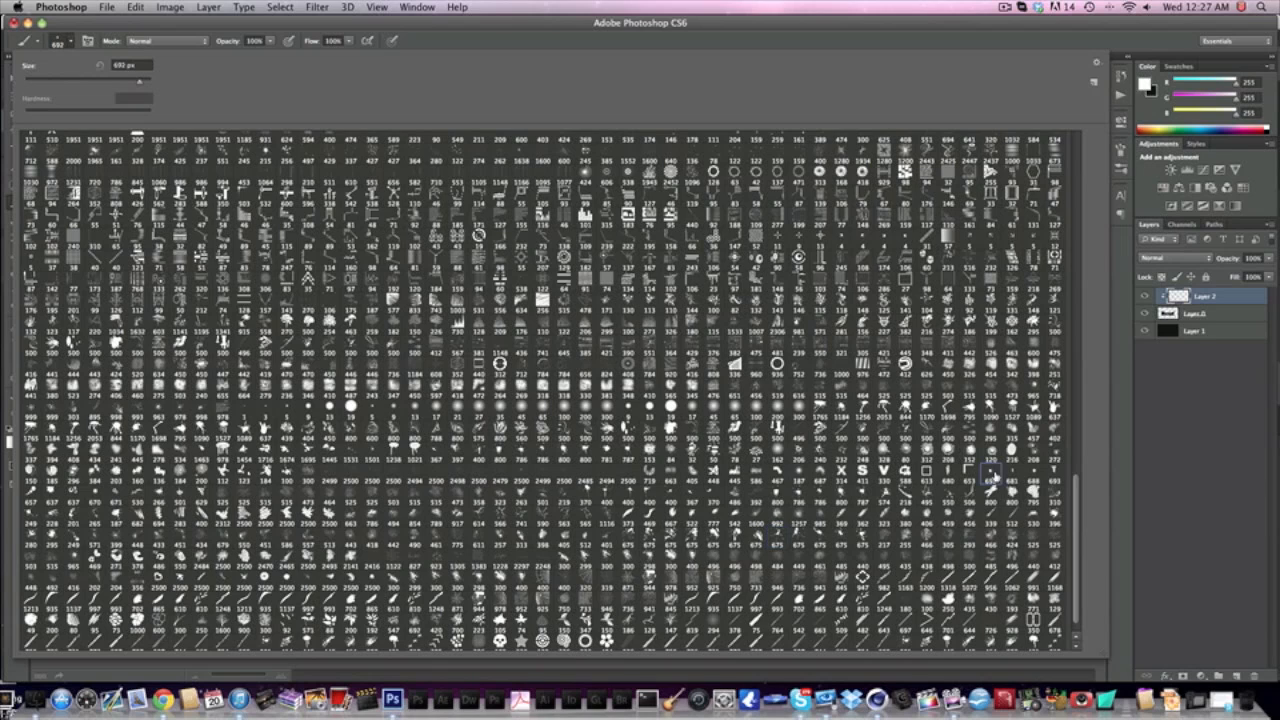
{"action": "left_click", "coordinate": [447, 15]}
{"action": "left_click", "coordinate": [542, 256]}
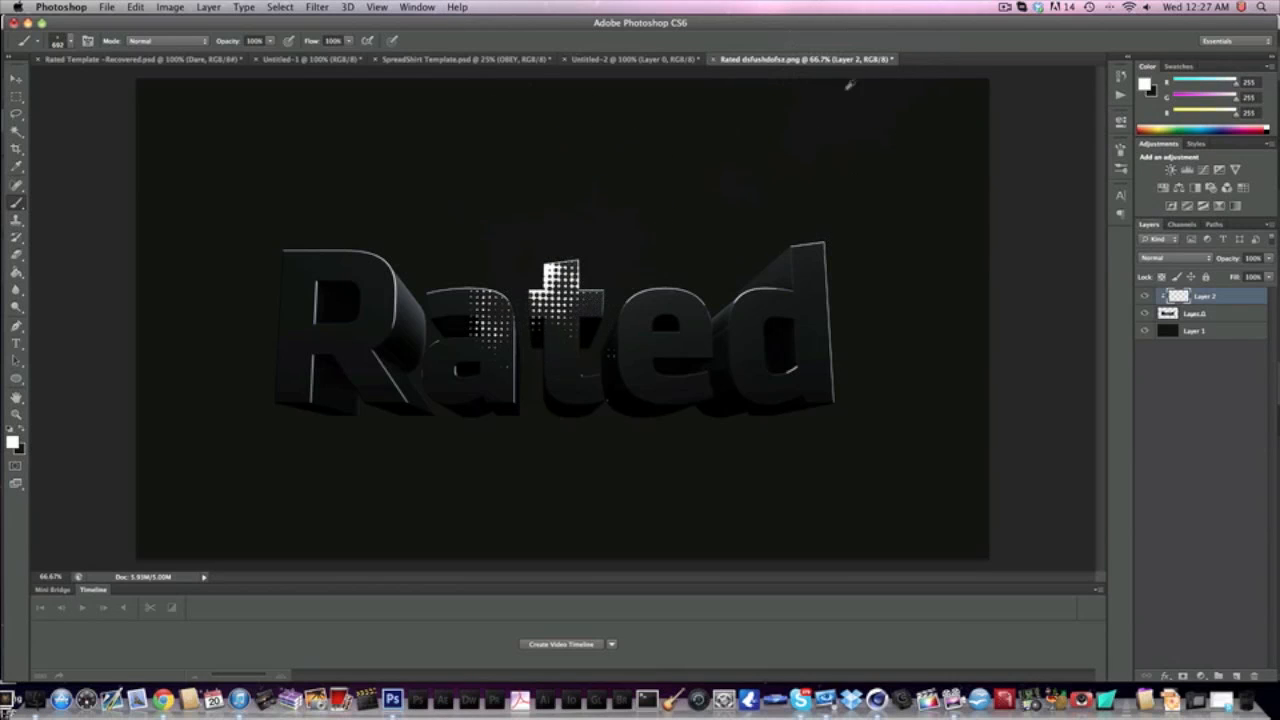
{"action": "mouse_move", "coordinate": [538, 360]}
{"action": "left_mouse_down"}
{"action": "mouse_move", "coordinate": [663, 410]}
{"action": "mouse_move", "coordinate": [707, 376]}
{"action": "left_mouse_up"}
{"action": "key", "text": "super+z"}
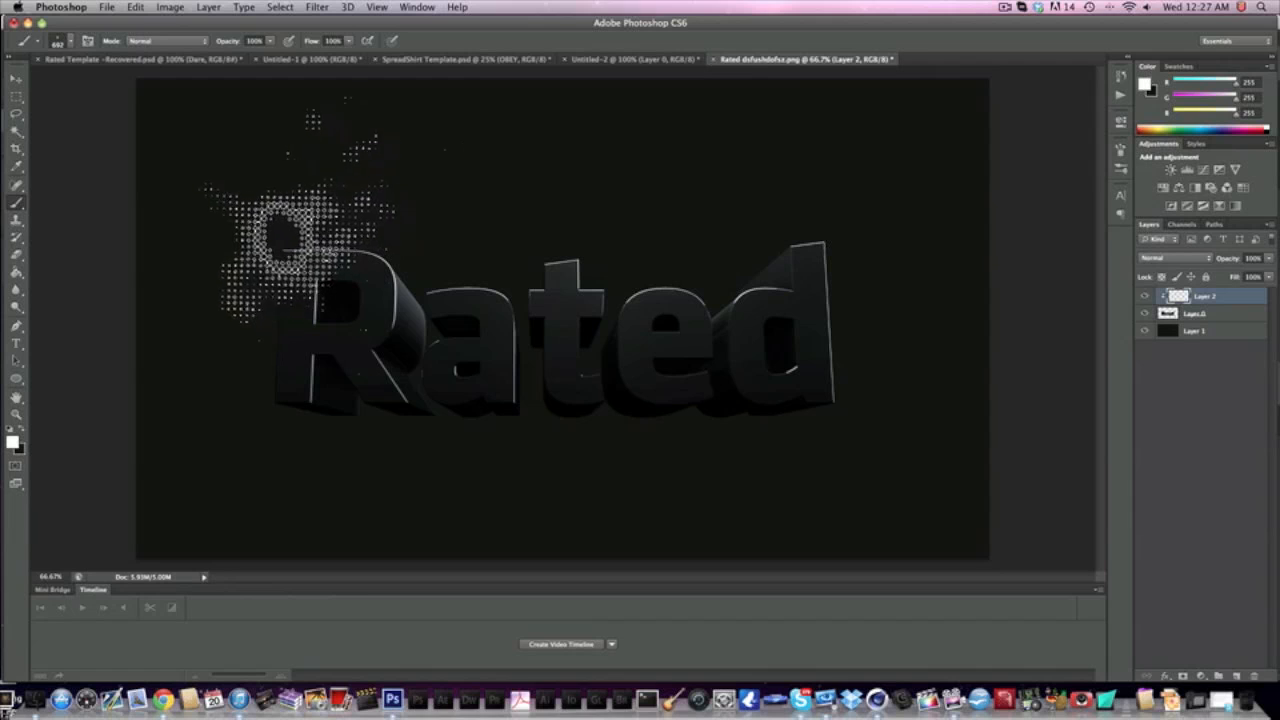
- Stamp white halftone dots over the upper and lower edges of the letters and set the layer's blend mode to Overlay
{"action": "left_click", "coordinate": [285, 240]}
{"action": "left_click", "coordinate": [390, 424]}
{"action": "left_click", "coordinate": [242, 430]}
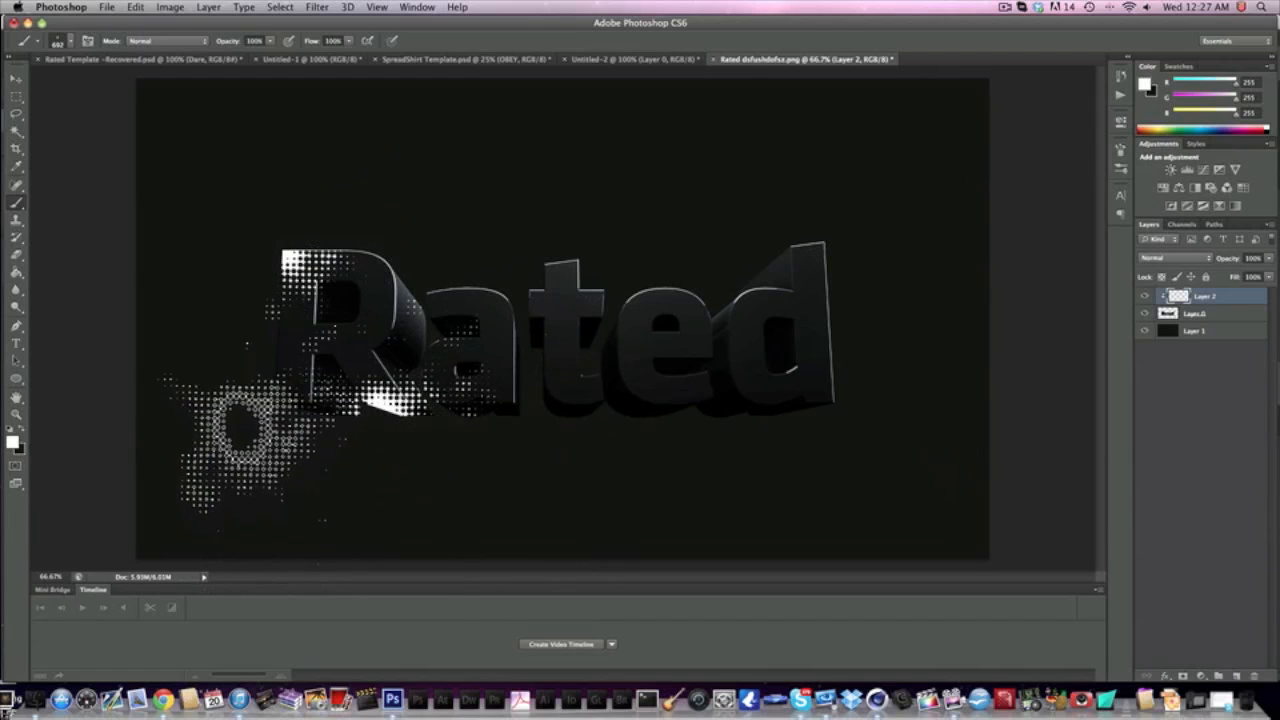
{"action": "left_click", "coordinate": [591, 243]}
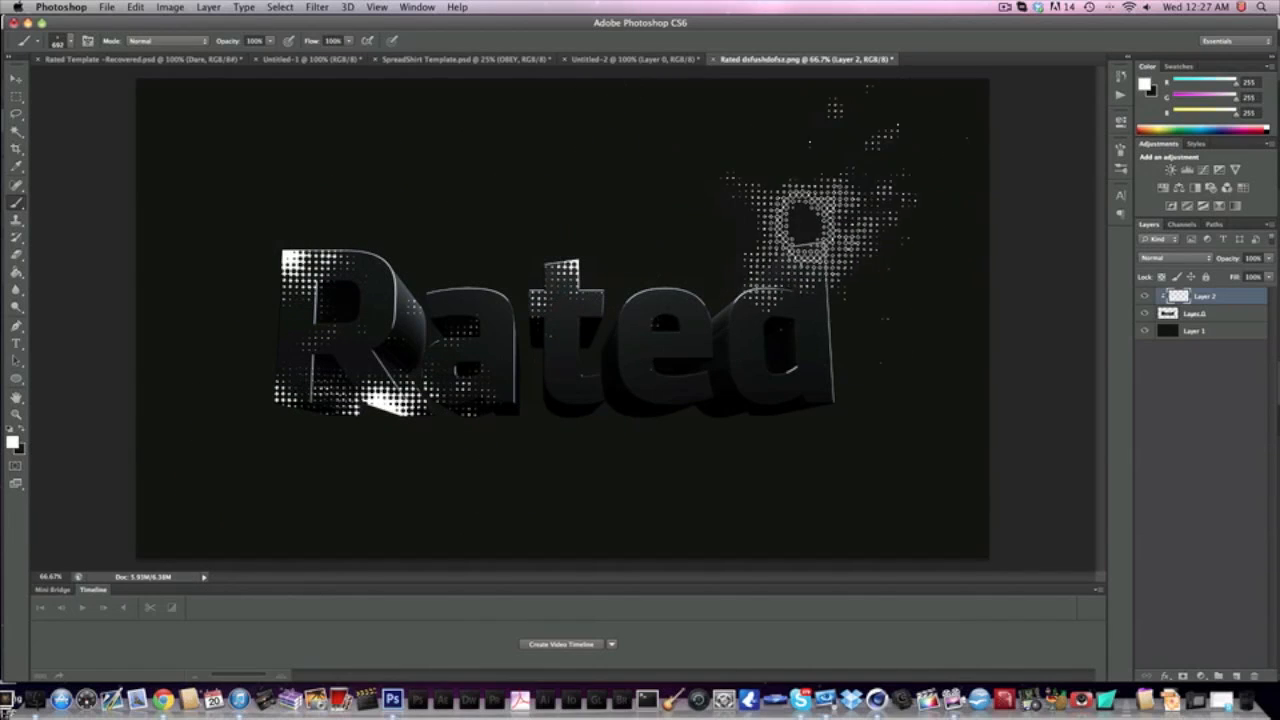
{"action": "left_click", "coordinate": [808, 225]}
{"action": "left_click", "coordinate": [853, 415]}
{"action": "left_click", "coordinate": [660, 415]}
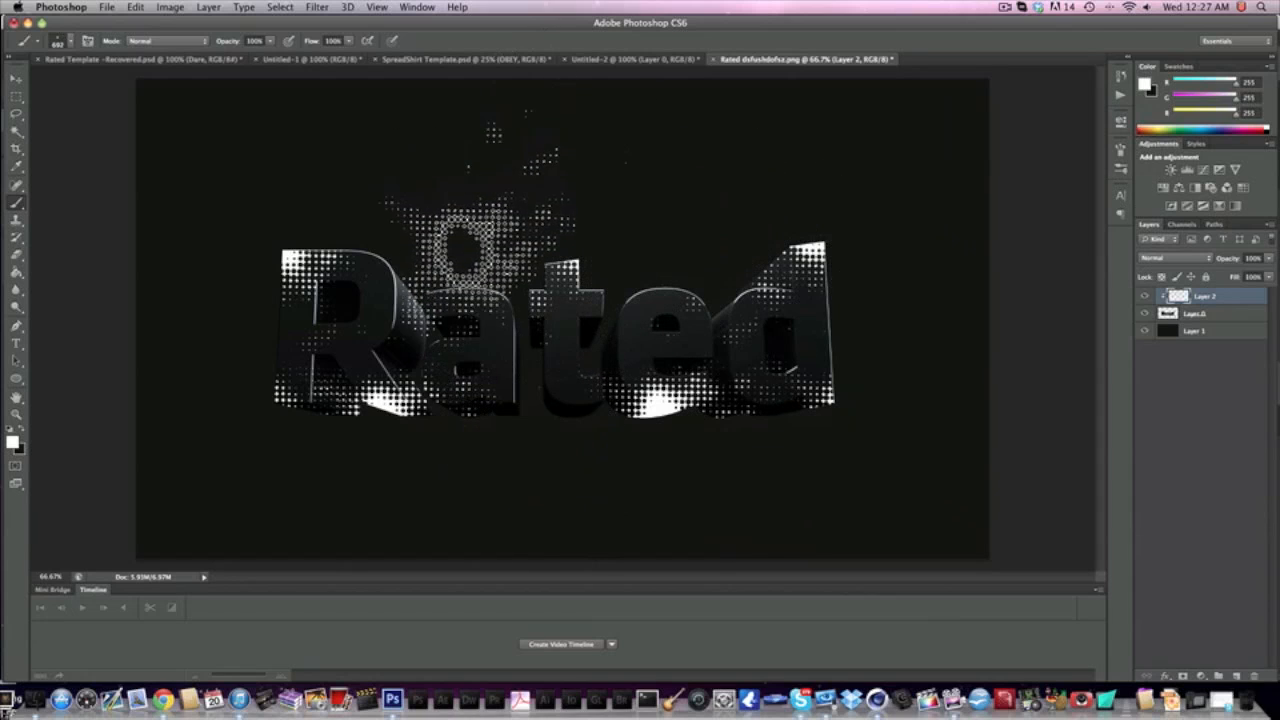
{"action": "left_click", "coordinate": [470, 295]}
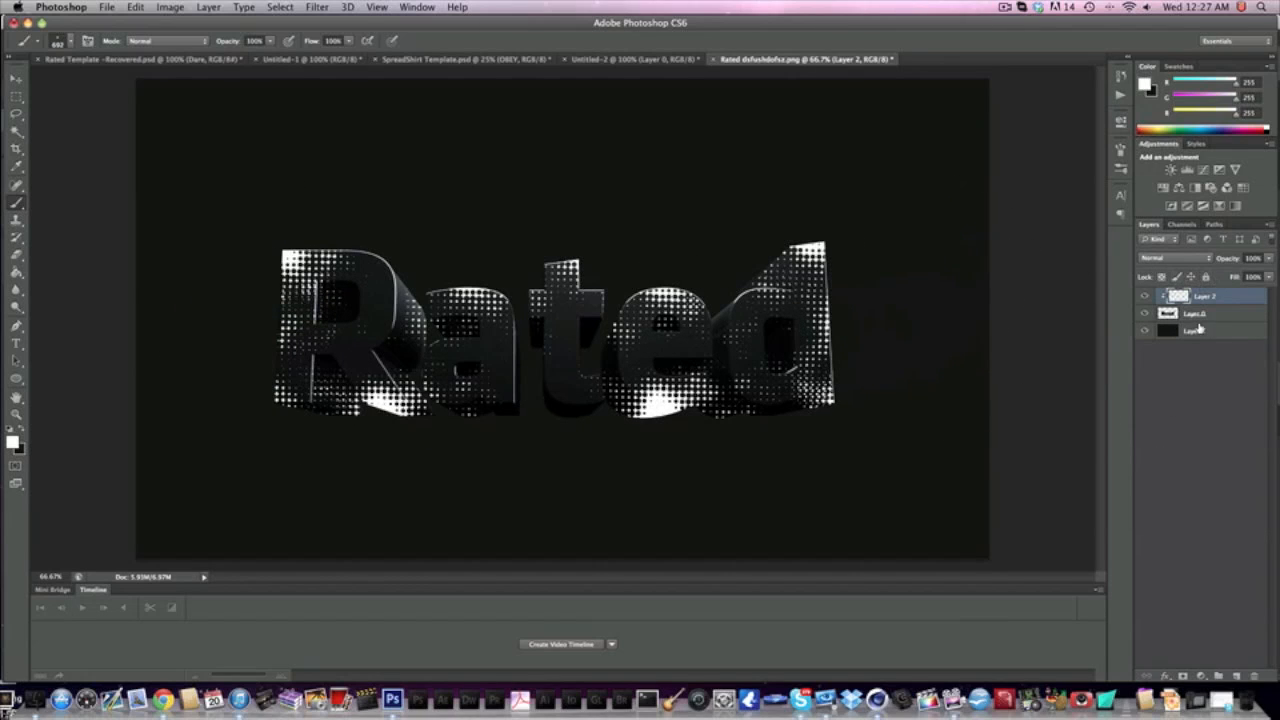
{"action": "left_click", "coordinate": [1166, 258]}
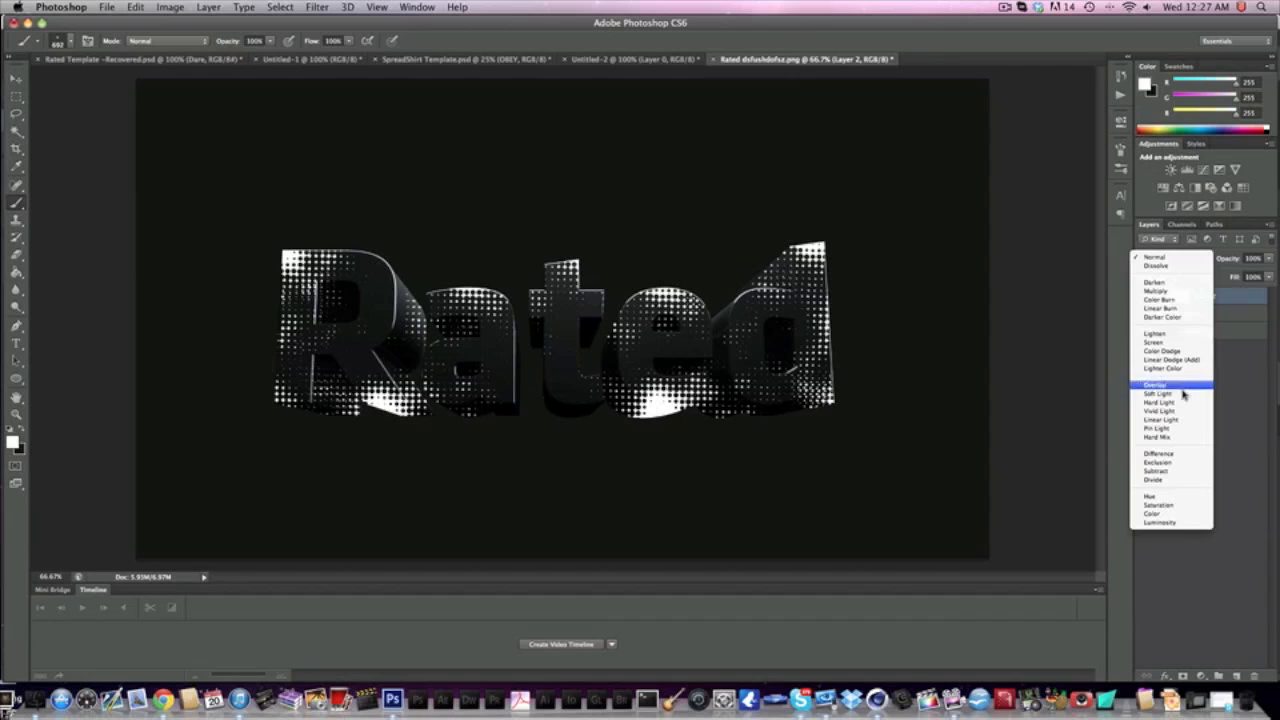
{"action": "left_click", "coordinate": [1183, 389]}
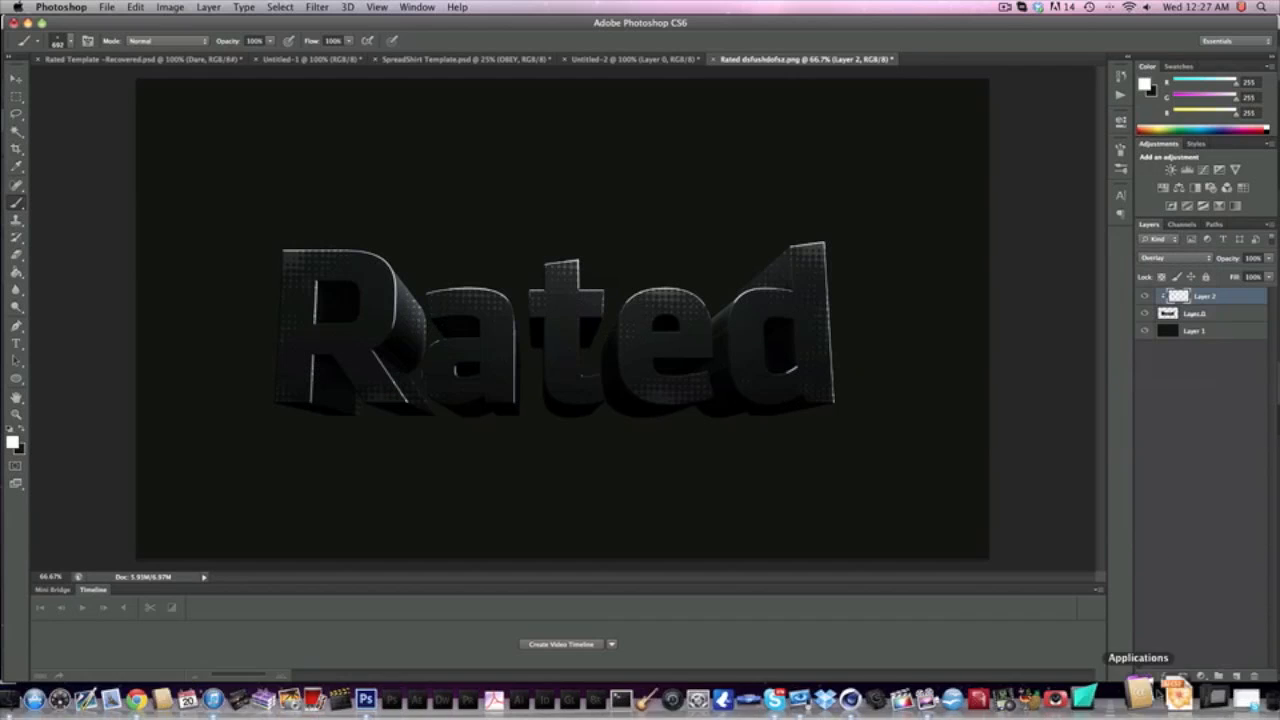
- Add an Inner Shadow to the halftone layer with 100% opacity, 90° angle without global light, 0 px distance and 20% choke
{"action": "left_click", "coordinate": [1164, 677]}
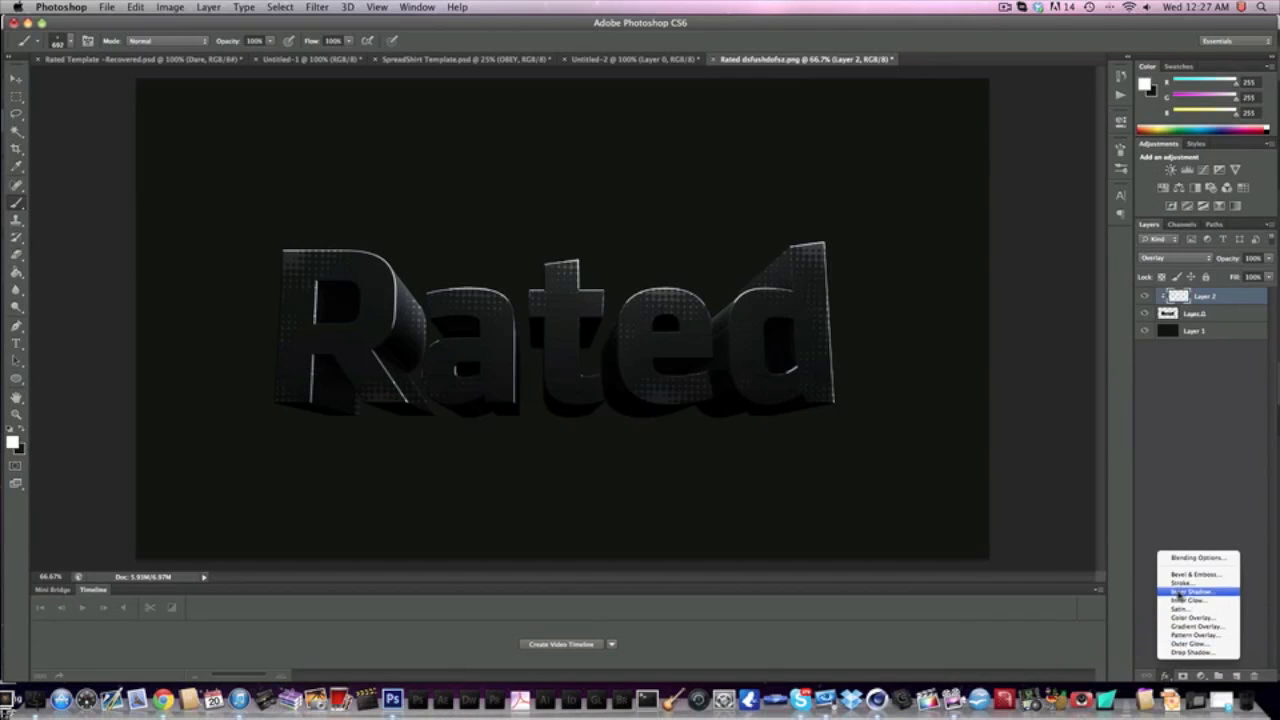
{"action": "left_click", "coordinate": [1181, 597]}
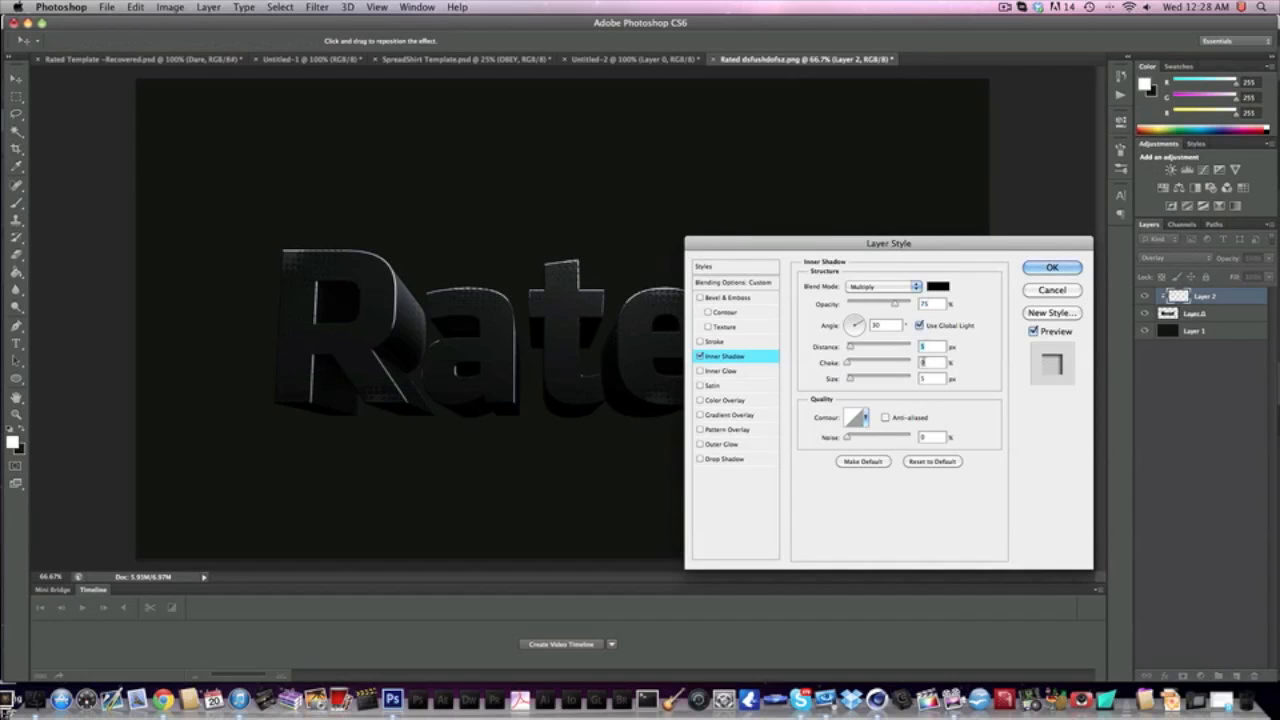
{"action": "double_click", "coordinate": [931, 346]}
{"action": "type", "text": "1"}
{"action": "type", "text": "0"}
{"action": "mouse_move", "coordinate": [931, 346]}
{"action": "left_mouse_down"}
{"action": "mouse_move", "coordinate": [890, 360]}
{"action": "mouse_move", "coordinate": [918, 364]}
{"action": "left_mouse_up"}
{"action": "type", "text": "20"}
{"action": "left_click", "coordinate": [918, 325]}
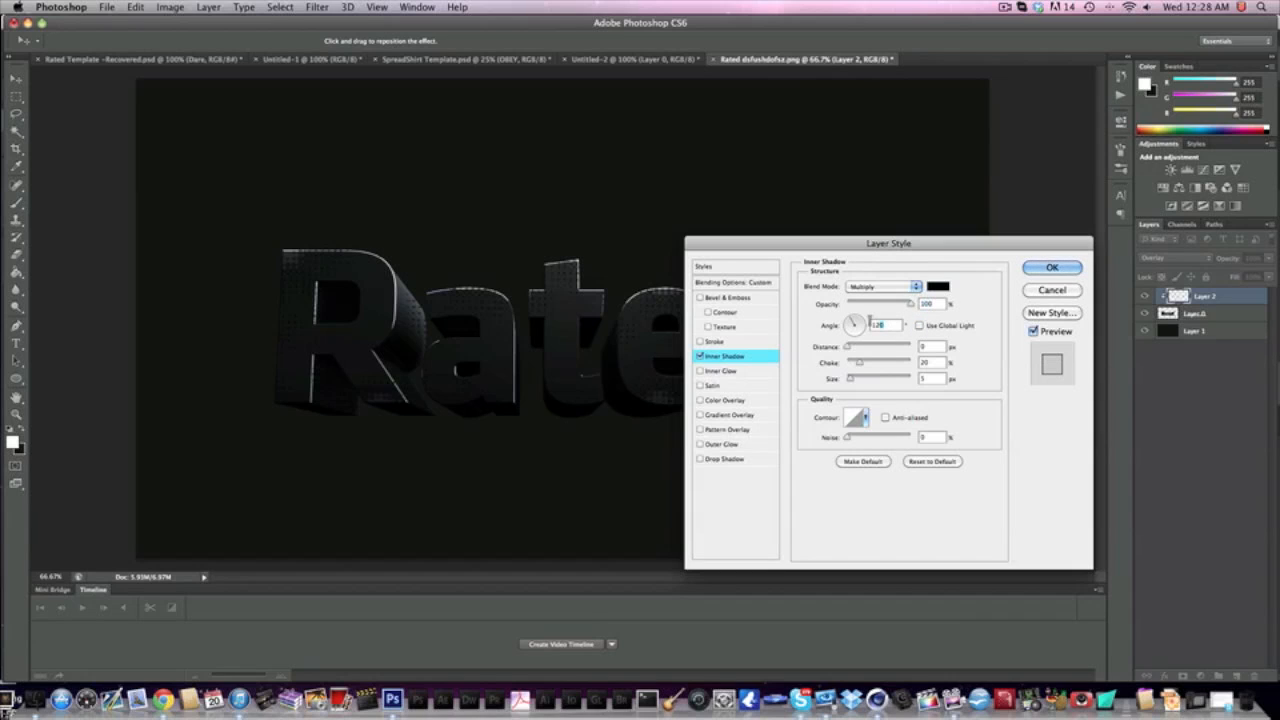
{"action": "type", "text": "90"}
- Add a Drop Shadow with 1 px distance, 2 px size, 100% opacity and a 90° angle without global light
{"action": "left_click", "coordinate": [724, 459]}
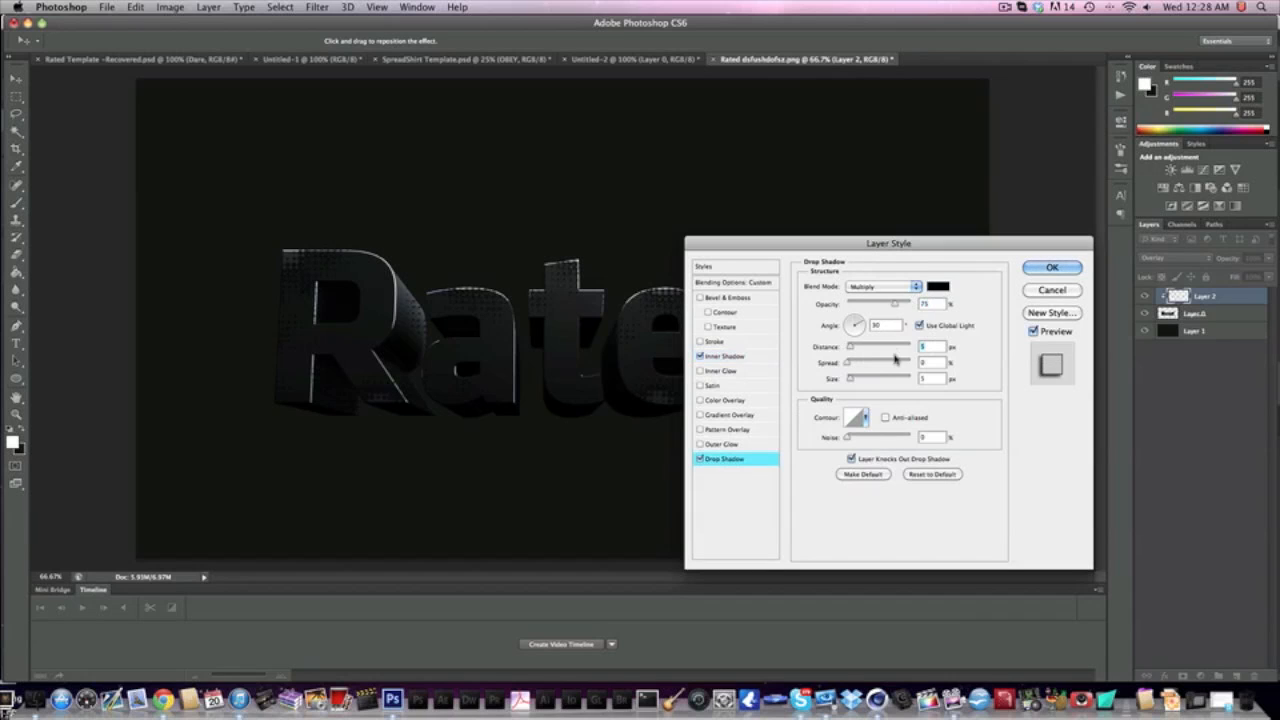
{"action": "left_click_drag", "start_coordinate": [931, 379], "coordinate": [903, 378]}
{"action": "type", "text": "2"}
{"action": "left_click", "coordinate": [920, 327]}
{"action": "type", "text": "90"}
{"action": "left_click_drag", "start_coordinate": [894, 305], "coordinate": [928, 304]}
- Make the drop shadow white with Overlay blending and apply the layer style
{"action": "left_click", "coordinate": [937, 287]}
{"action": "left_click_drag", "start_coordinate": [705, 325], "coordinate": [566, 226]}
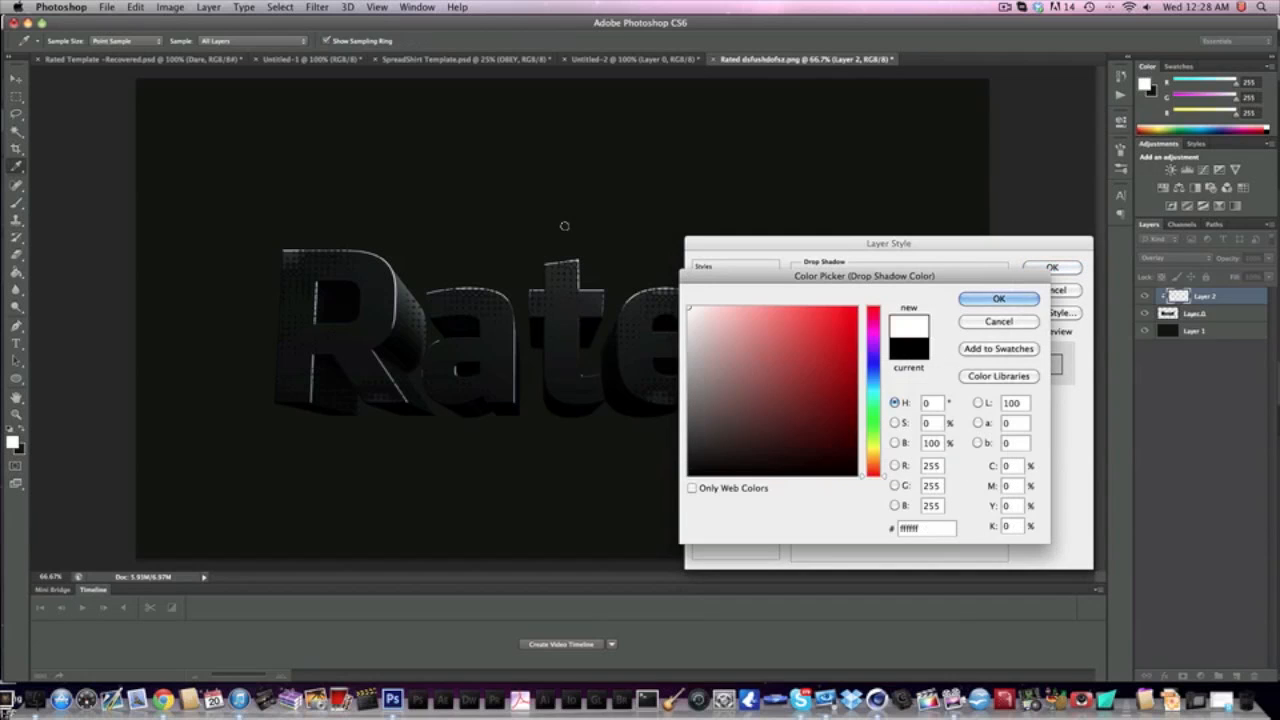
{"action": "key", "text": "Return"}
{"action": "left_click", "coordinate": [870, 286]}
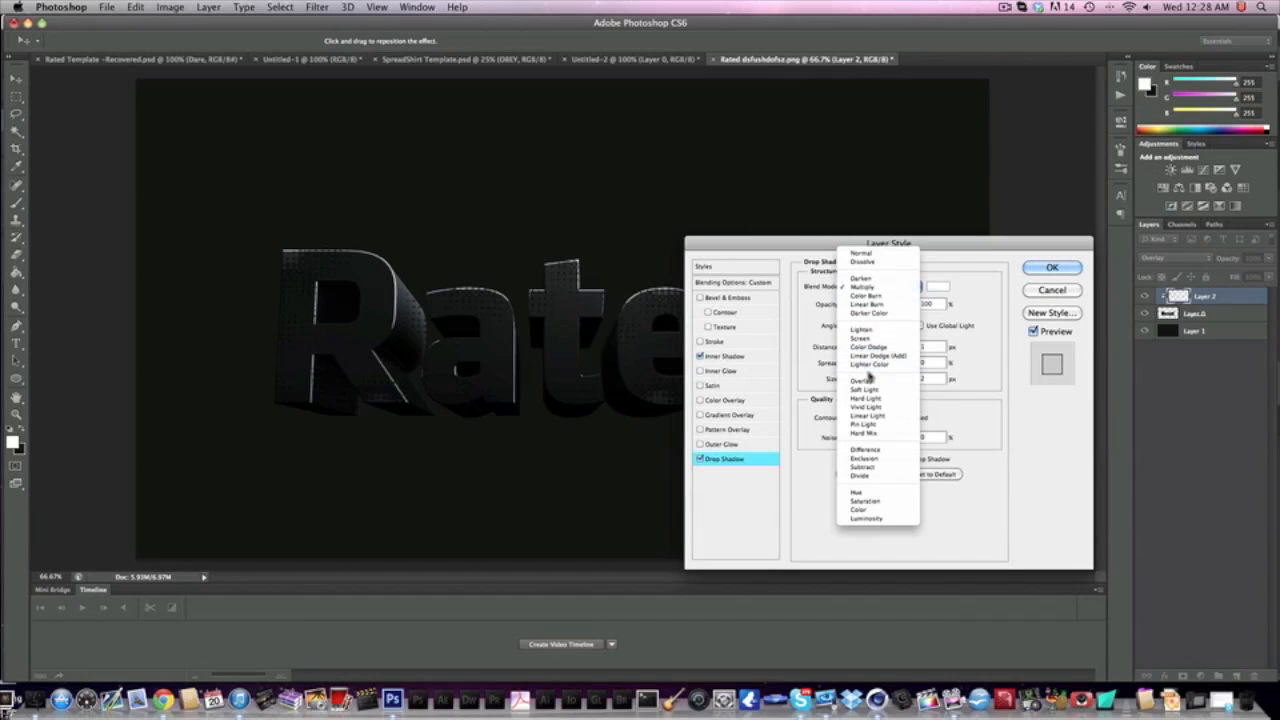
{"action": "left_click", "coordinate": [862, 381]}
{"action": "left_click", "coordinate": [1051, 267]}
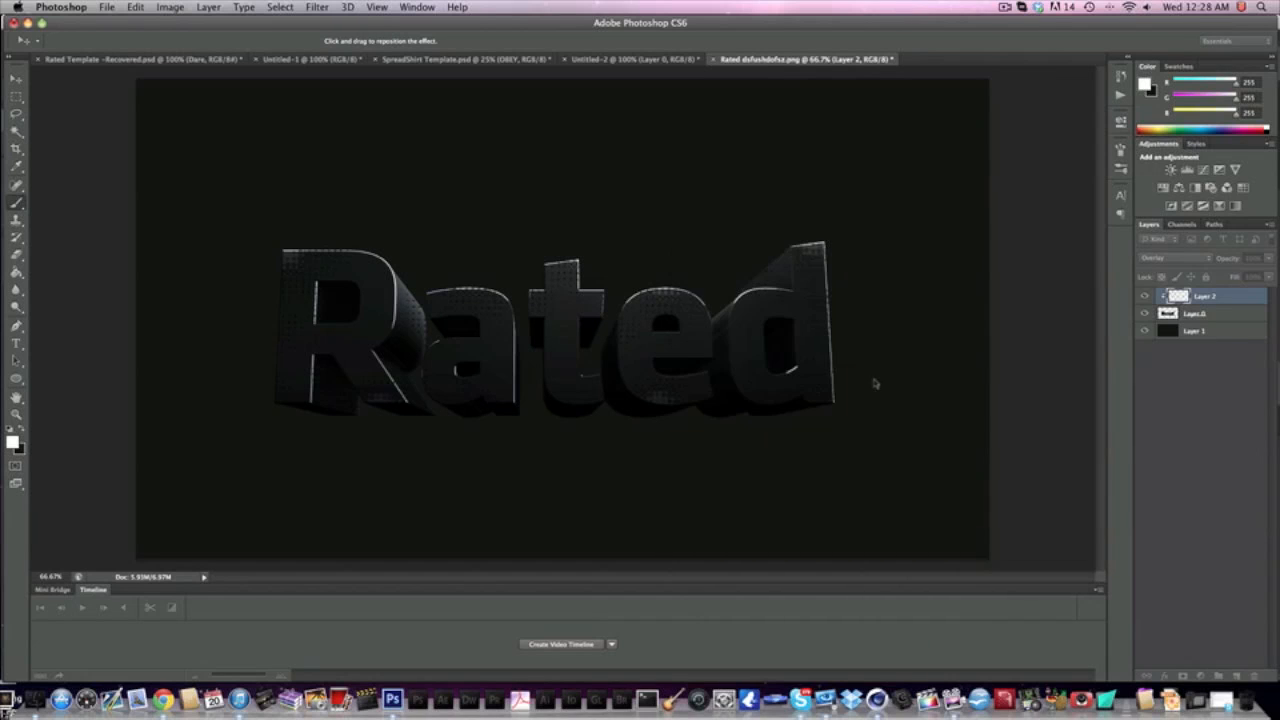
- Stamp an extra patch of halftone dots with the brush on the lower stem of the letter t
{"action": "left_click", "coordinate": [16, 79]}
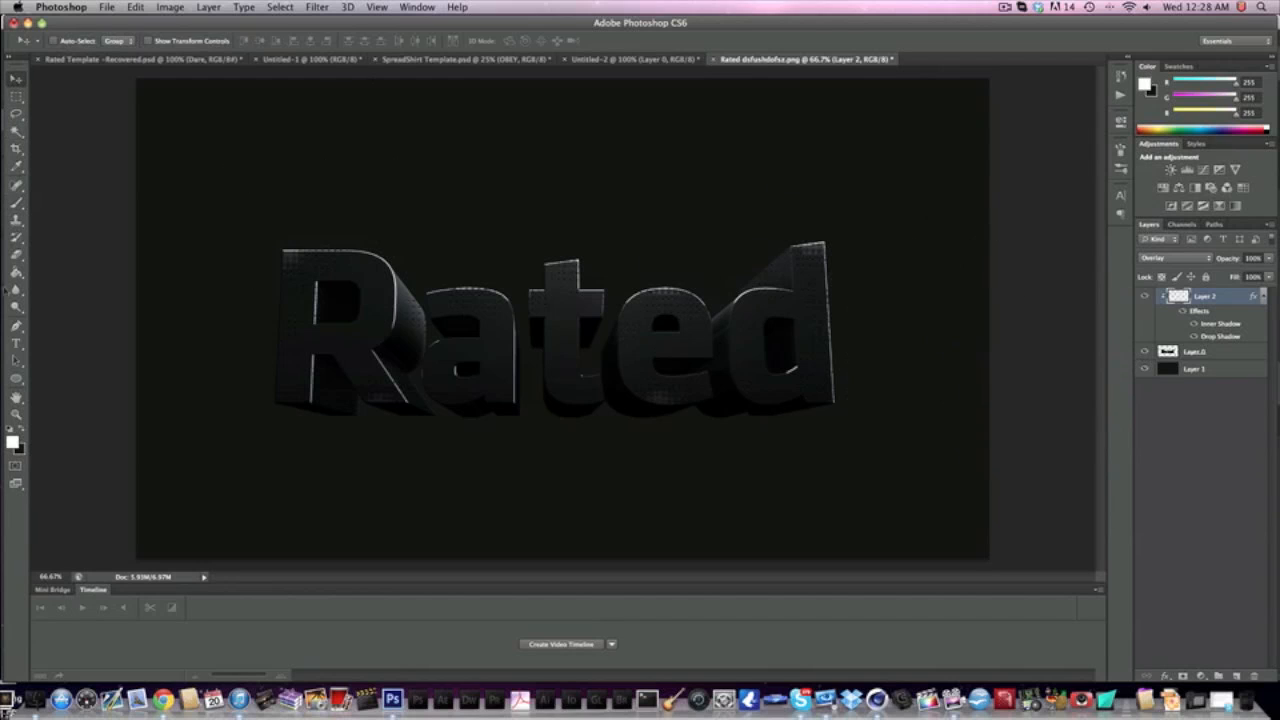
{"action": "left_click", "coordinate": [16, 220]}
{"action": "left_click", "coordinate": [16, 203]}
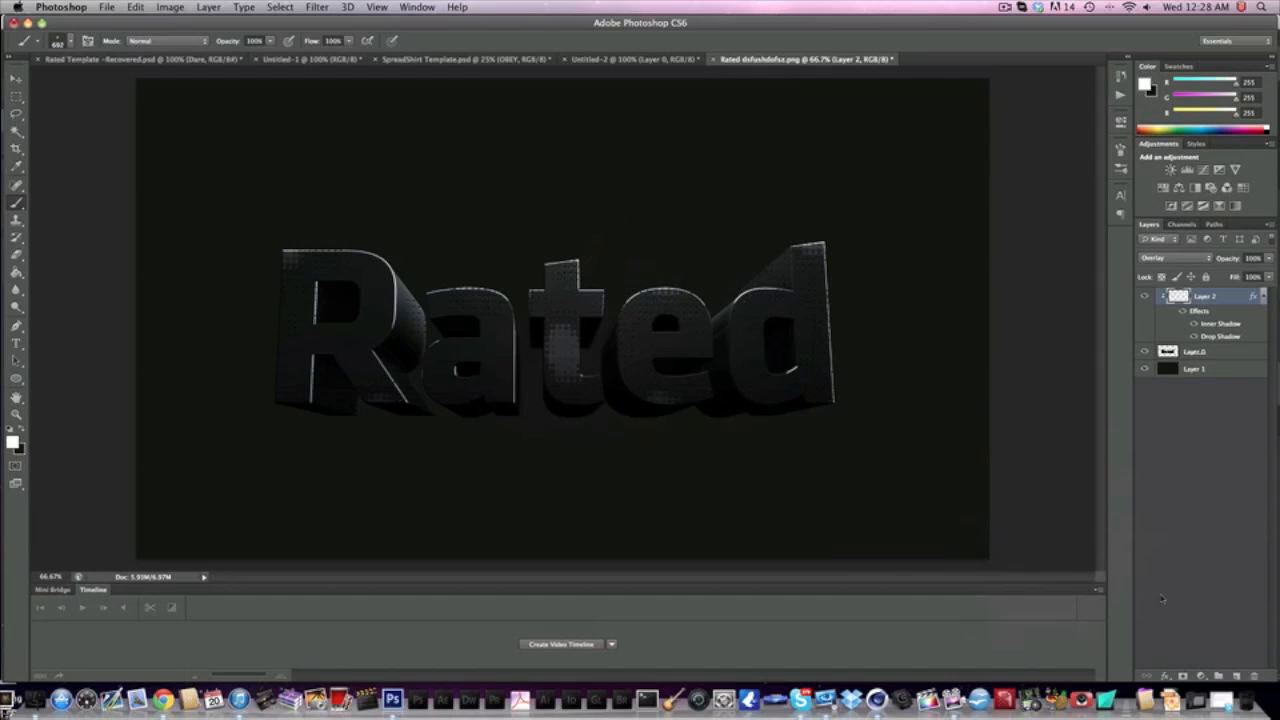
{"action": "left_click", "coordinate": [15, 78]}
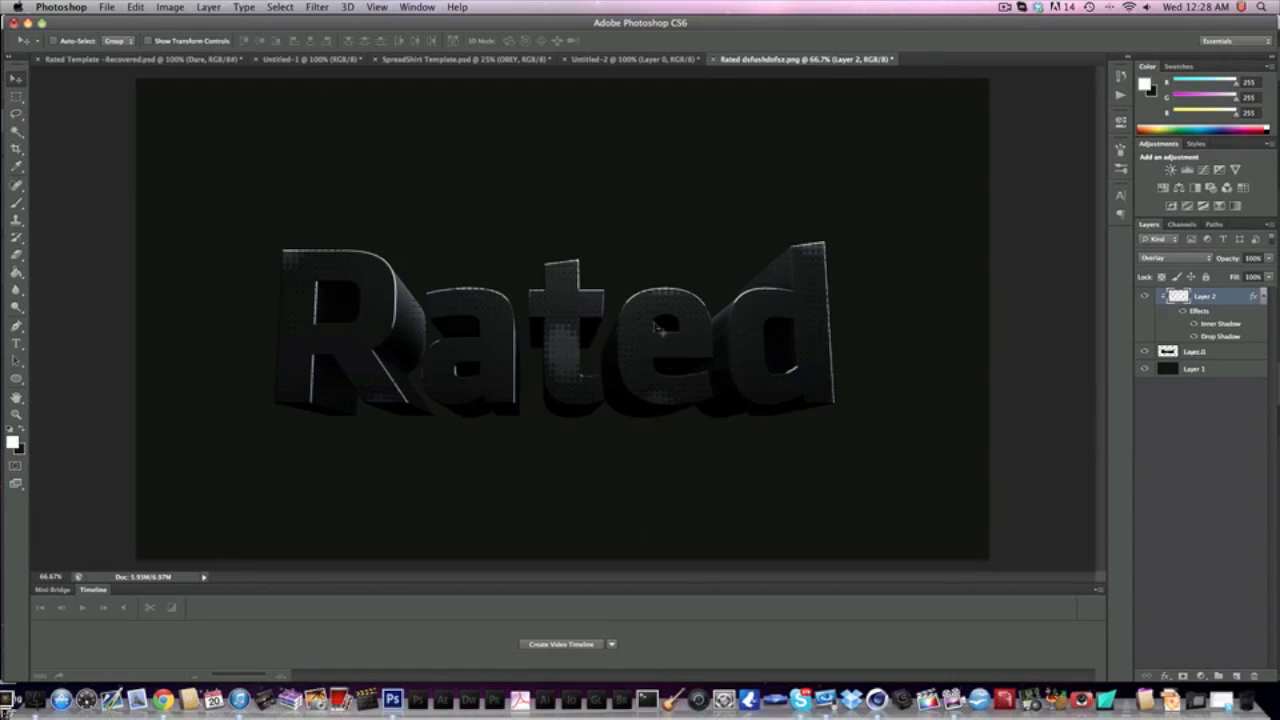
- Collapse the halftone layer's effects and move it together with the Rated render down the canvas
{"action": "left_click", "coordinate": [1264, 297]}
{"action": "left_click", "coordinate": [1218, 322]}
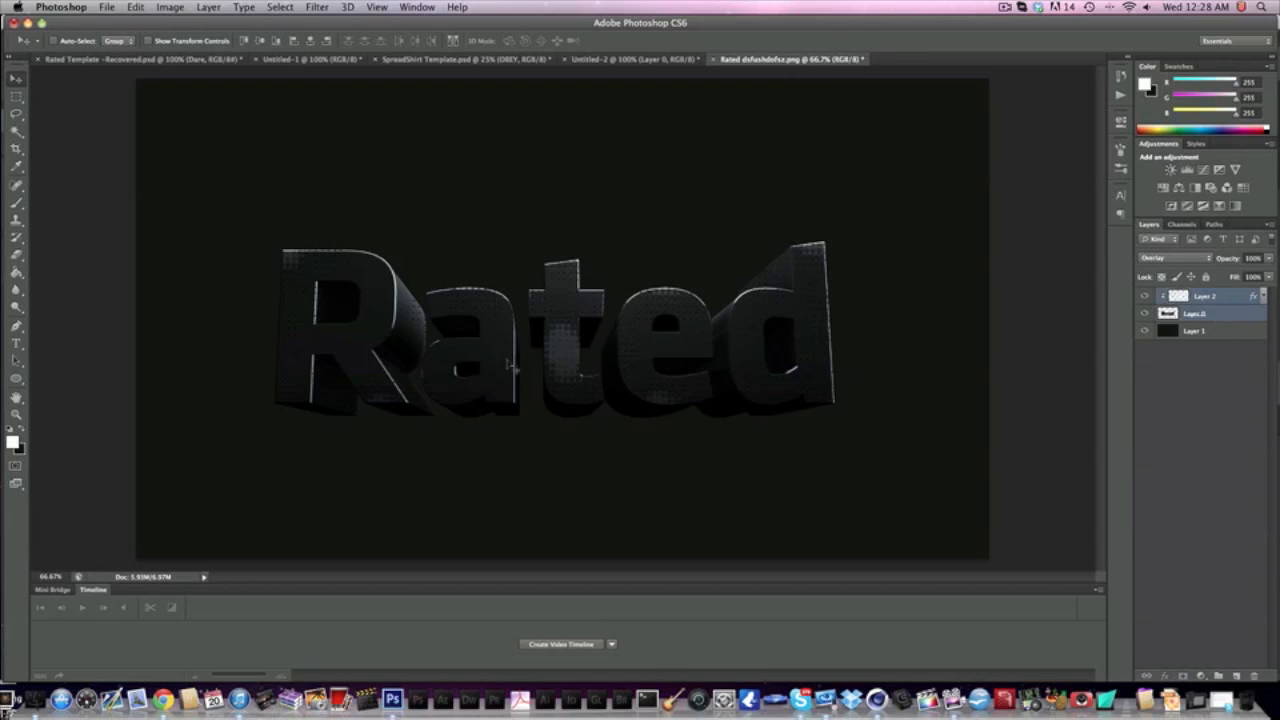
{"action": "left_click_drag", "start_coordinate": [513, 367], "coordinate": [515, 431]}
- Add the text RATED above the render and set its font to Gotham Bold
{"action": "left_click", "coordinate": [16, 343]}
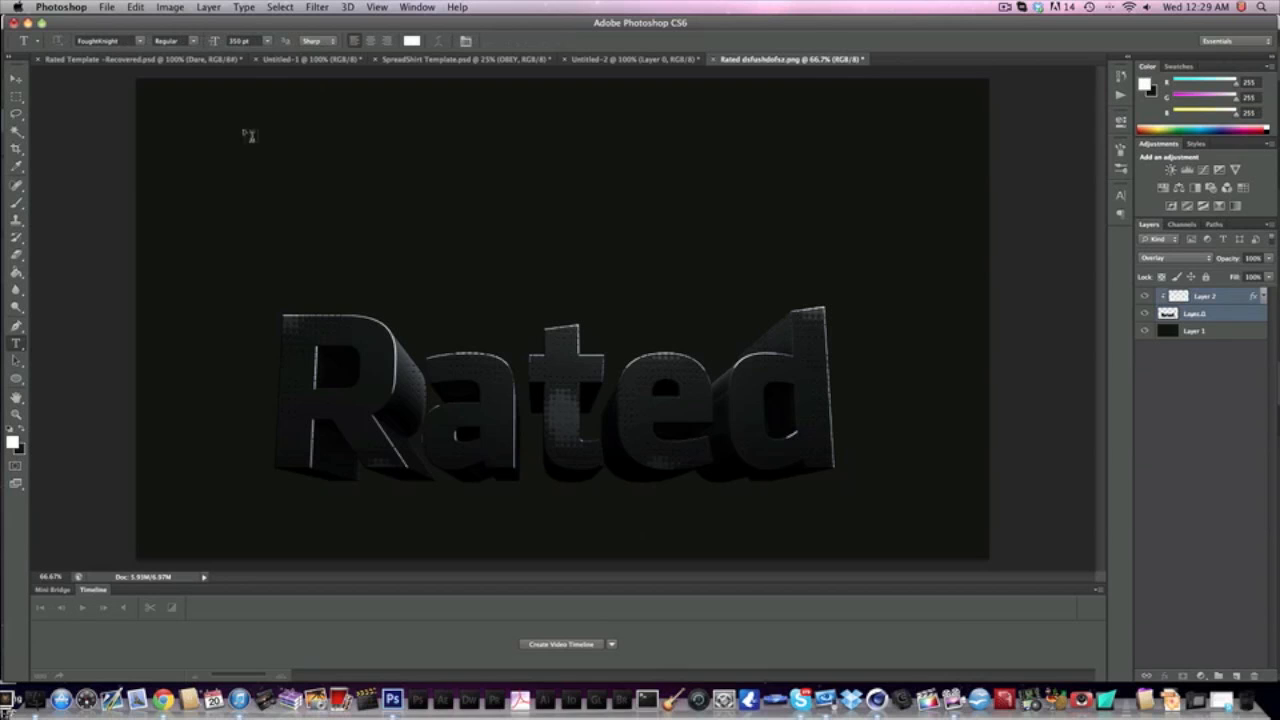
{"action": "left_click_drag", "start_coordinate": [245, 122], "coordinate": [1122, 378]}
{"action": "type", "text": "RATED"}
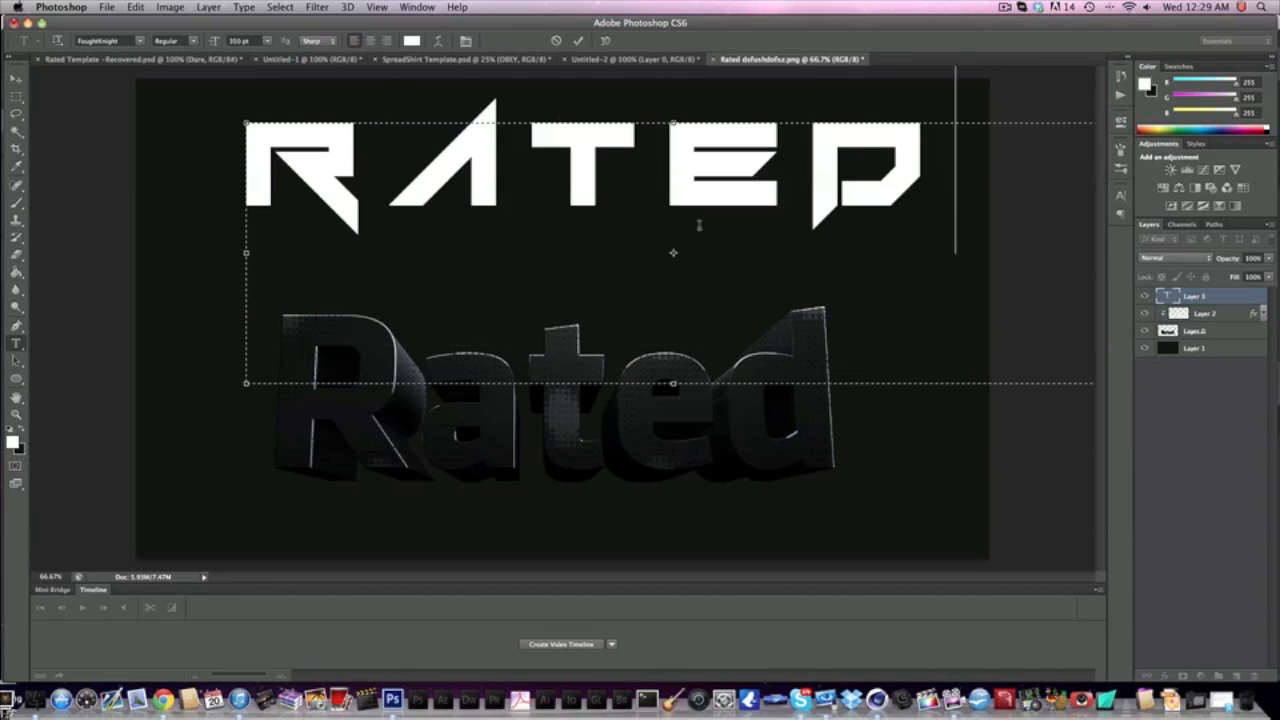
{"action": "key", "text": "ctrl+a"}
{"action": "left_click", "coordinate": [139, 40]}
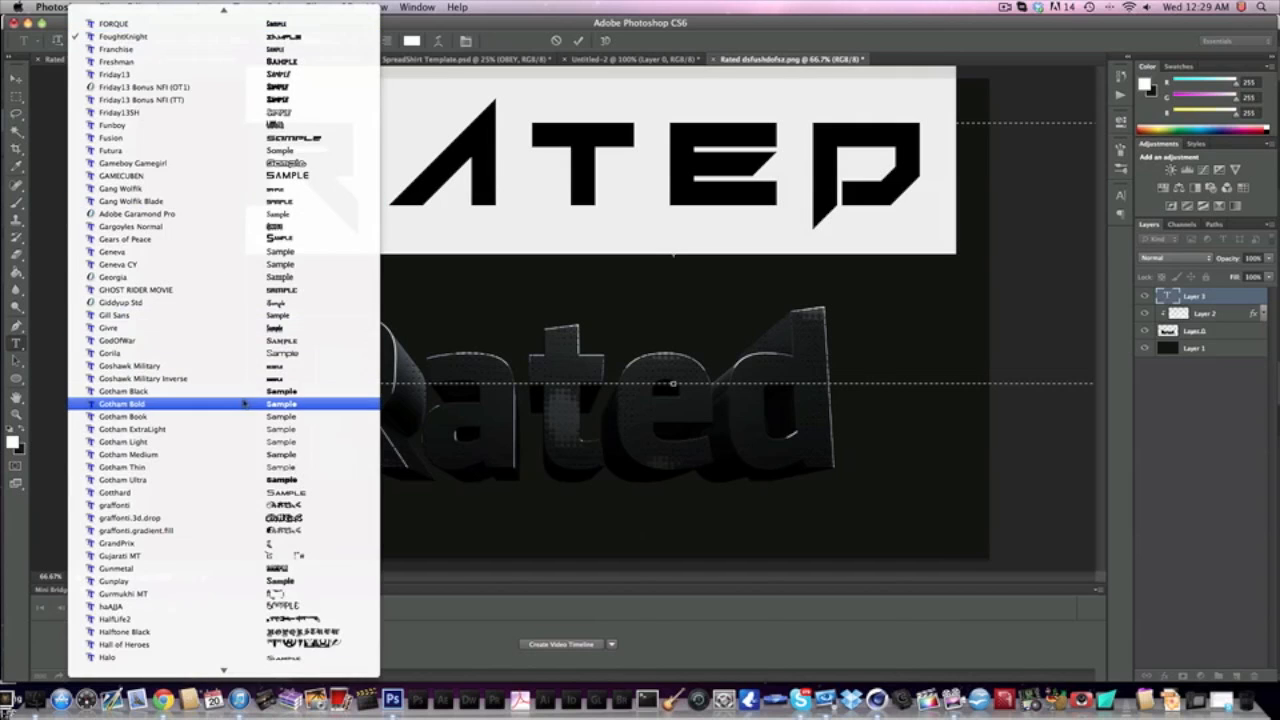
{"action": "left_click", "coordinate": [250, 403]}
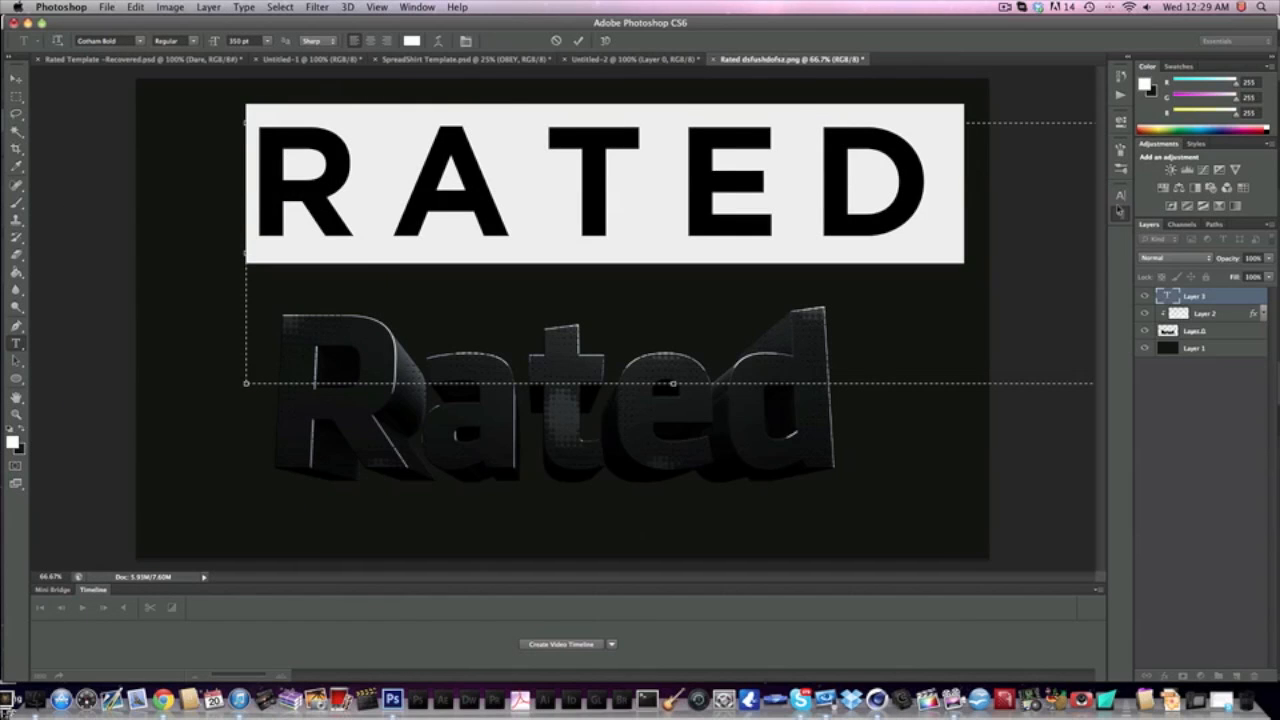
- Set the RATED text's tracking to 0 and position it roughly centered above the 3D render
{"action": "left_click", "coordinate": [1120, 194]}
{"action": "left_click", "coordinate": [1090, 233]}
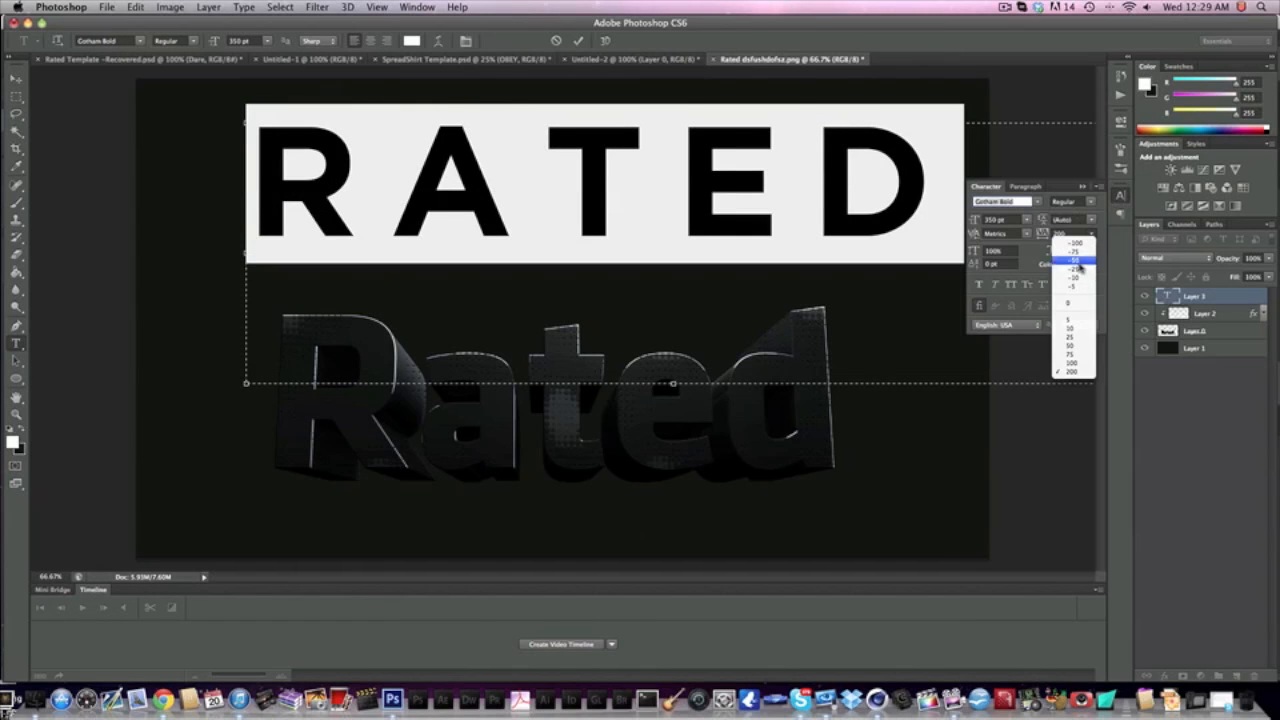
{"action": "left_click", "coordinate": [1074, 303]}
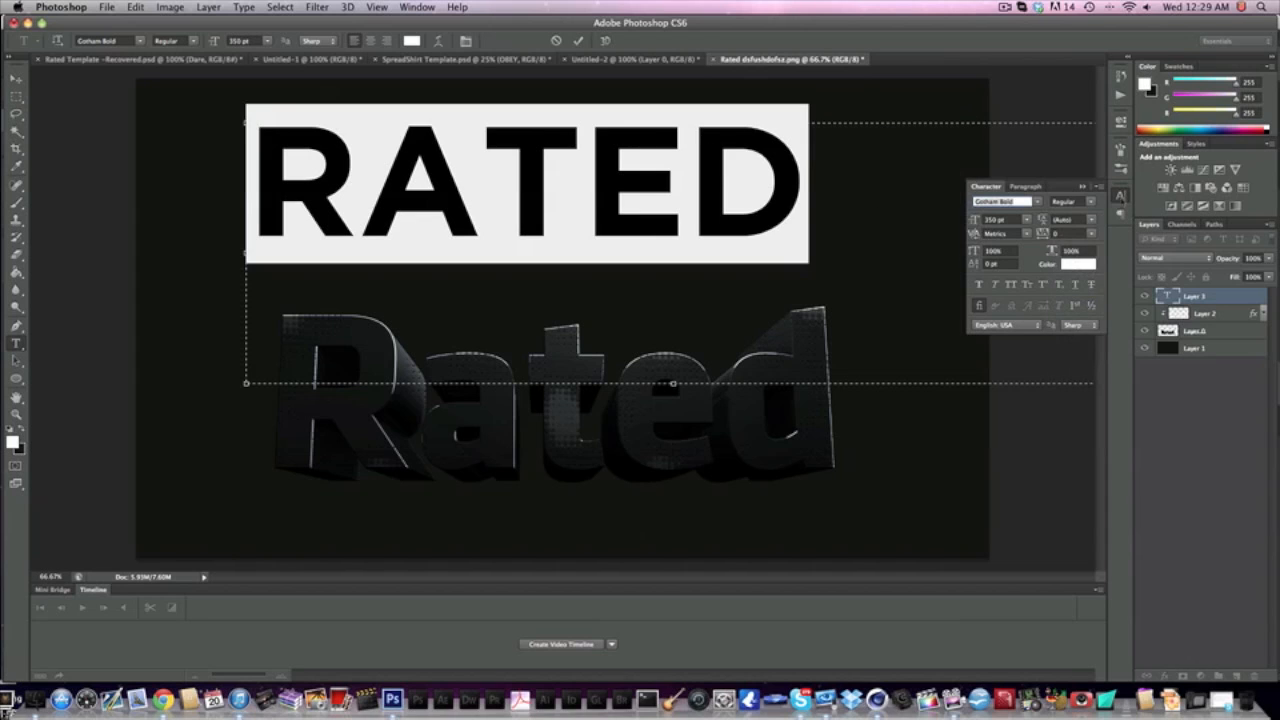
{"action": "left_click", "coordinate": [1120, 196]}
{"action": "left_click", "coordinate": [16, 79]}
{"action": "left_click_drag", "start_coordinate": [529, 160], "coordinate": [568, 171]}
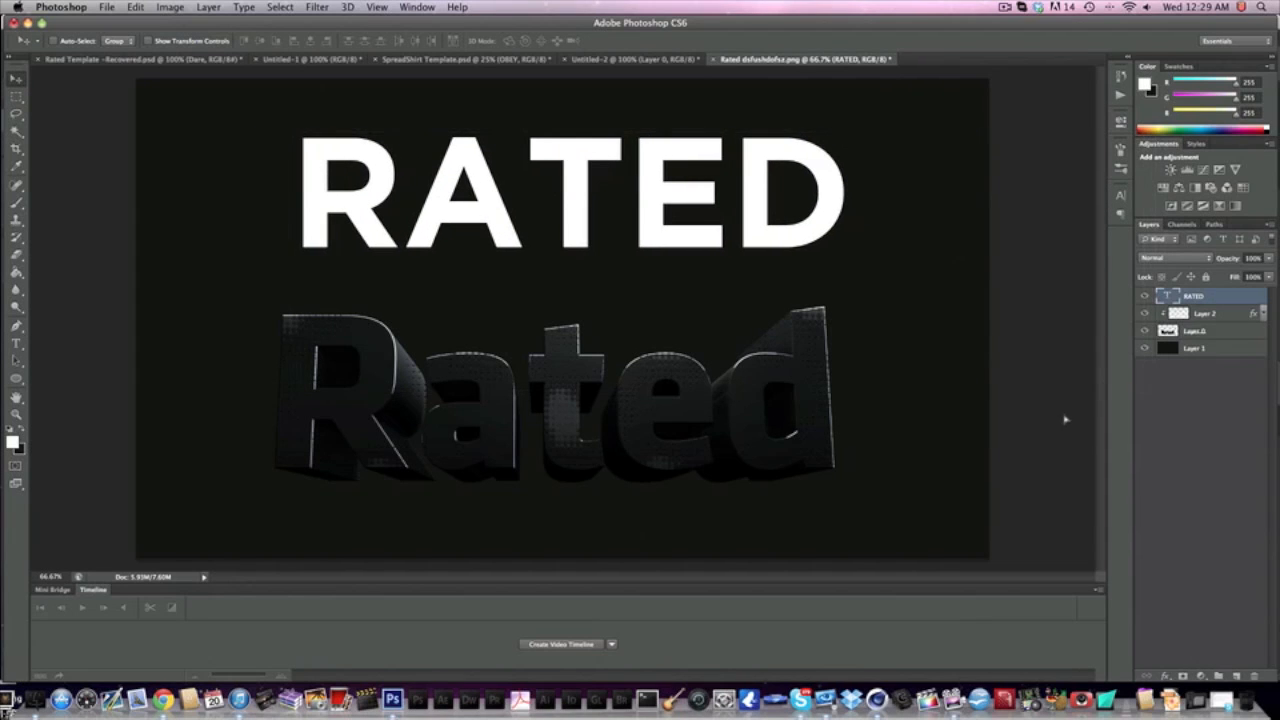
- Try a grey Color Overlay on the RATED text layer
{"action": "left_click", "coordinate": [1166, 676]}
{"action": "left_click", "coordinate": [1195, 618]}
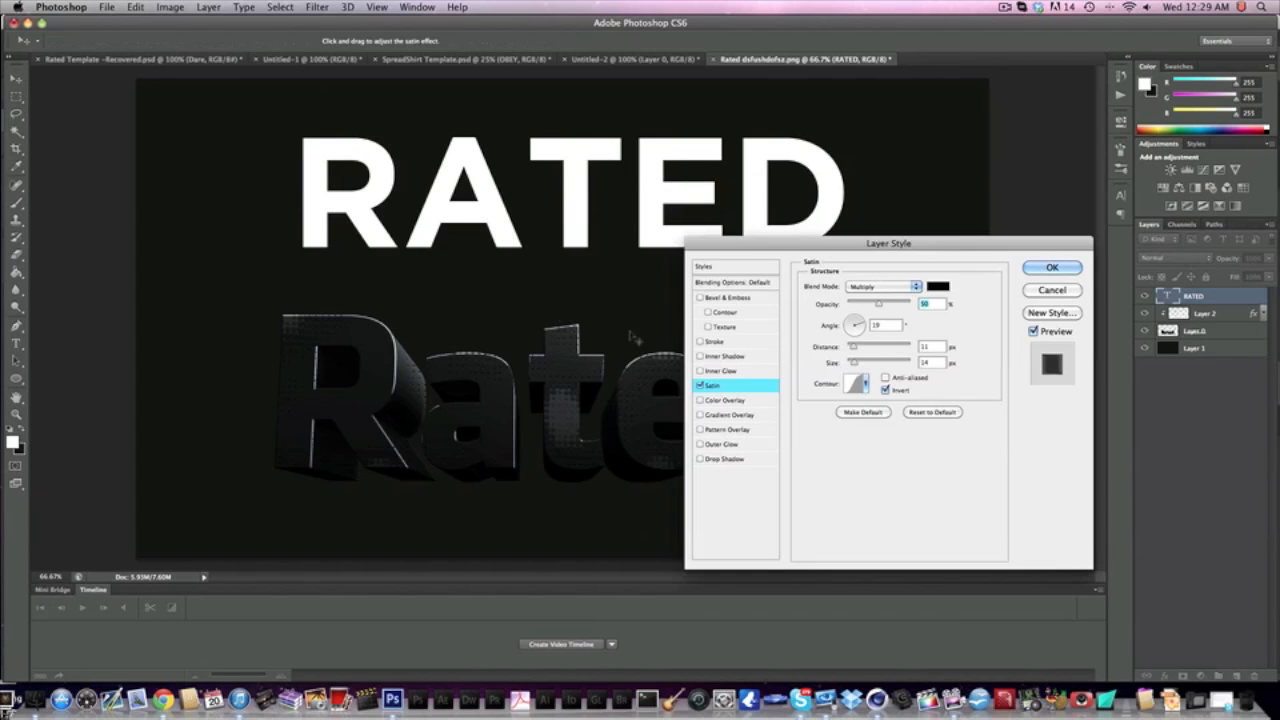
{"action": "left_click", "coordinate": [700, 385]}
{"action": "left_click", "coordinate": [725, 400]}
{"action": "left_click", "coordinate": [937, 286]}
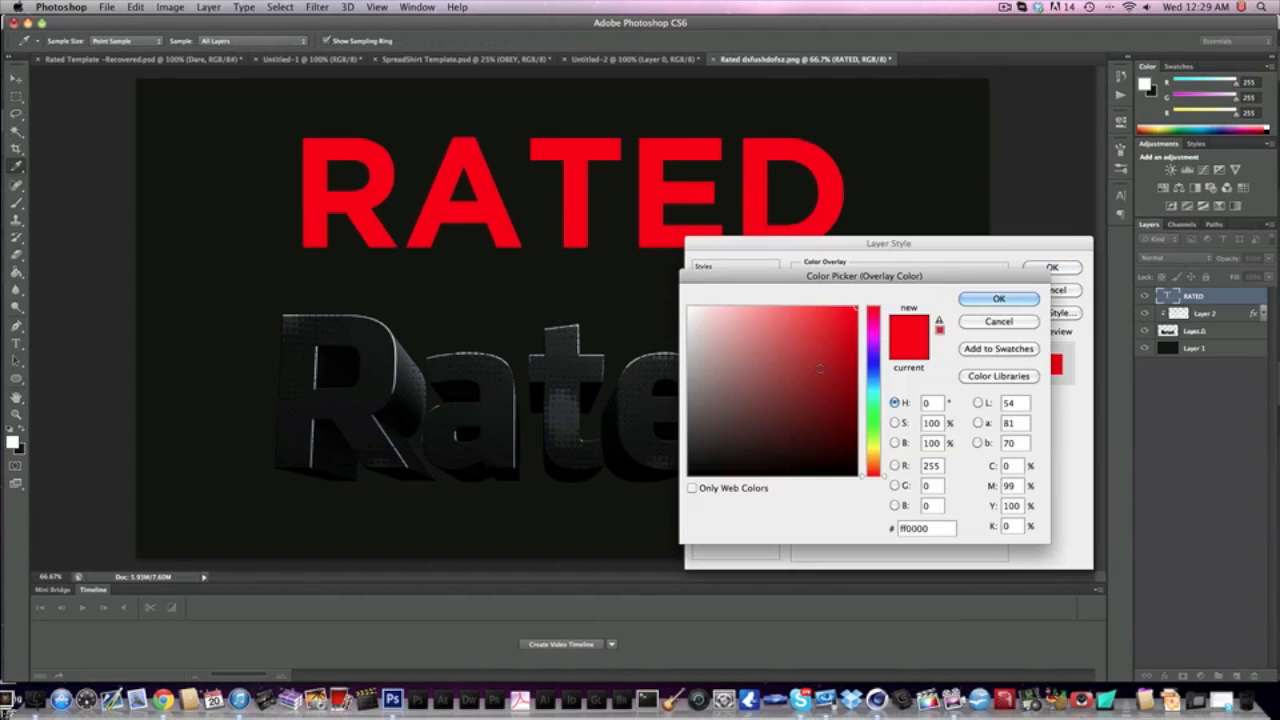
{"action": "left_click_drag", "start_coordinate": [820, 369], "coordinate": [559, 387]}
{"action": "key", "text": "Return"}
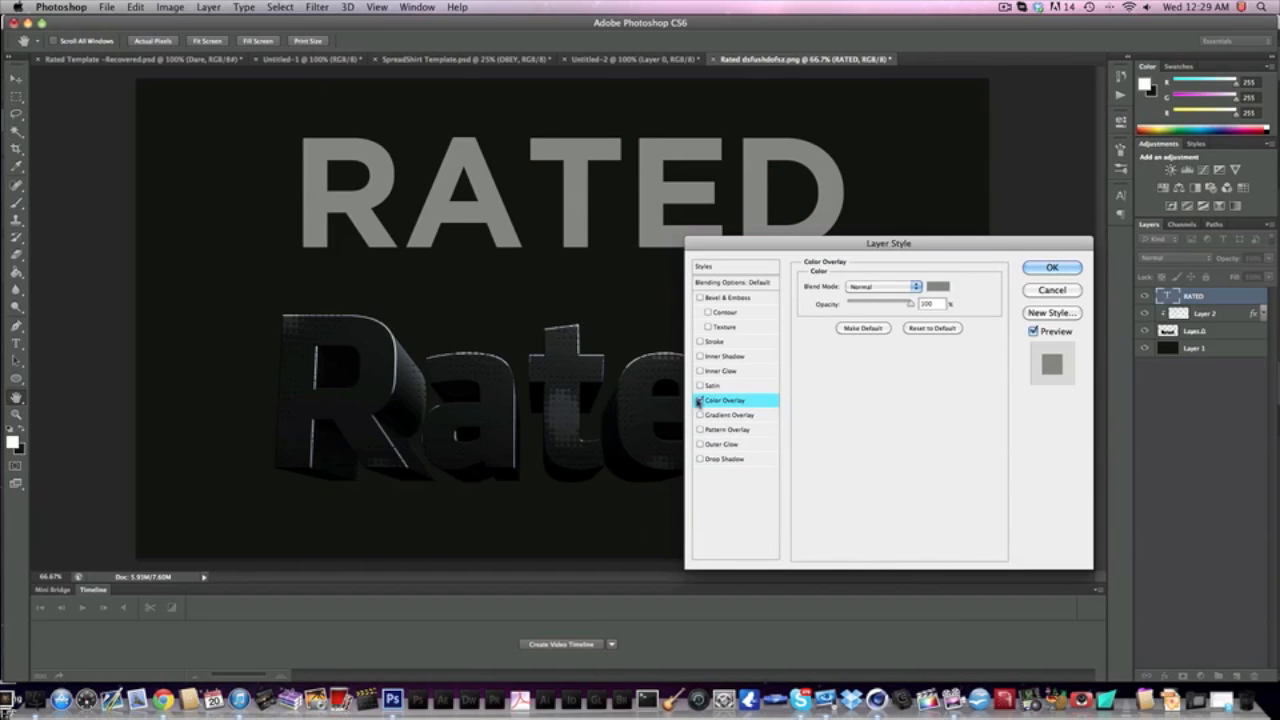
{"action": "left_click", "coordinate": [699, 400]}
- Give the RATED text a Gradient Overlay using the plain grey gradient preset
{"action": "left_click", "coordinate": [724, 414]}
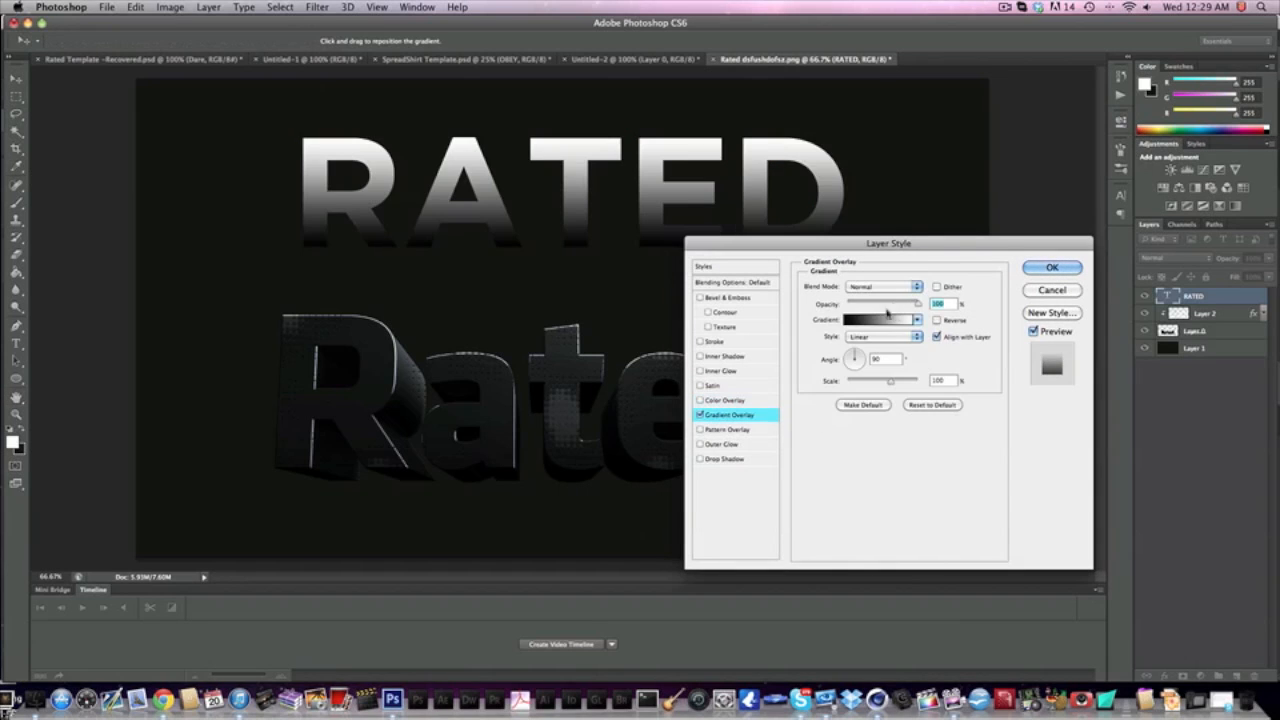
{"action": "left_click", "coordinate": [885, 320]}
{"action": "scroll", "coordinate": [905, 240], "scroll_direction": "down", "scroll_amount": 2}
{"action": "left_click", "coordinate": [910, 248]}
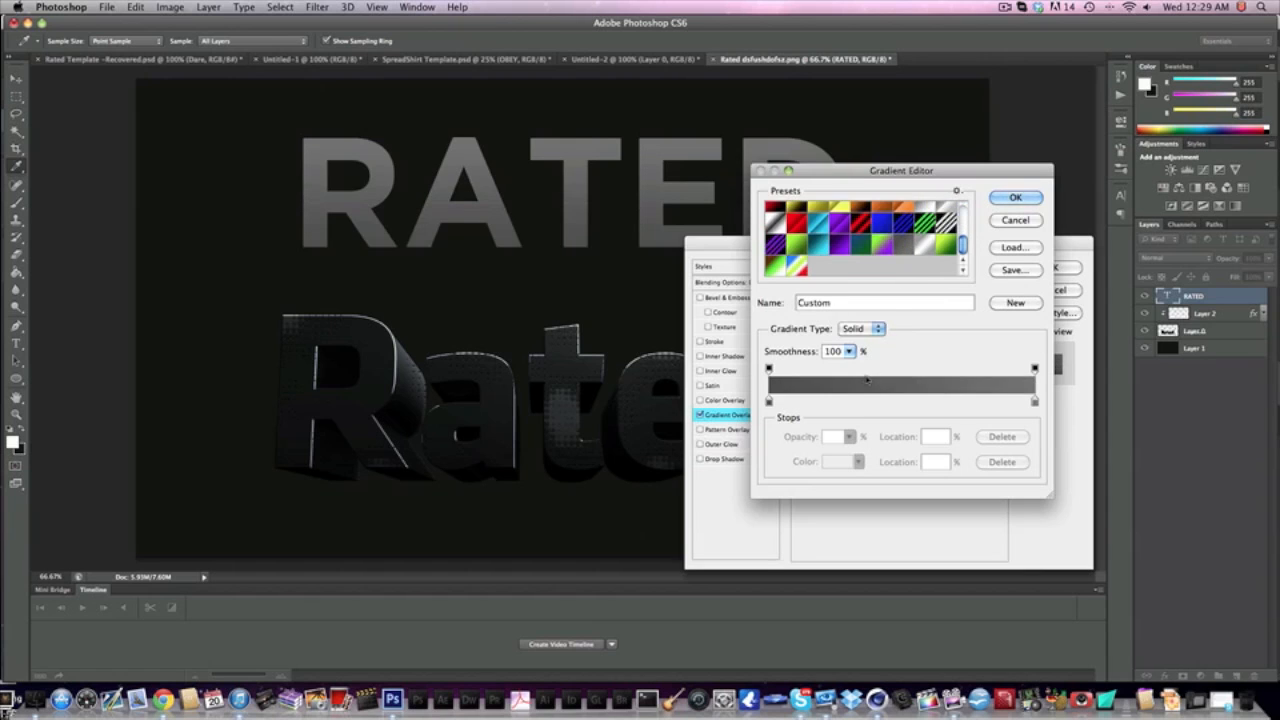
{"action": "key", "text": "Return"}
- Set the gradient's starting color stop to a near-black tone sampled from the 3D letters and apply the layer style
{"action": "left_click", "coordinate": [863, 326]}
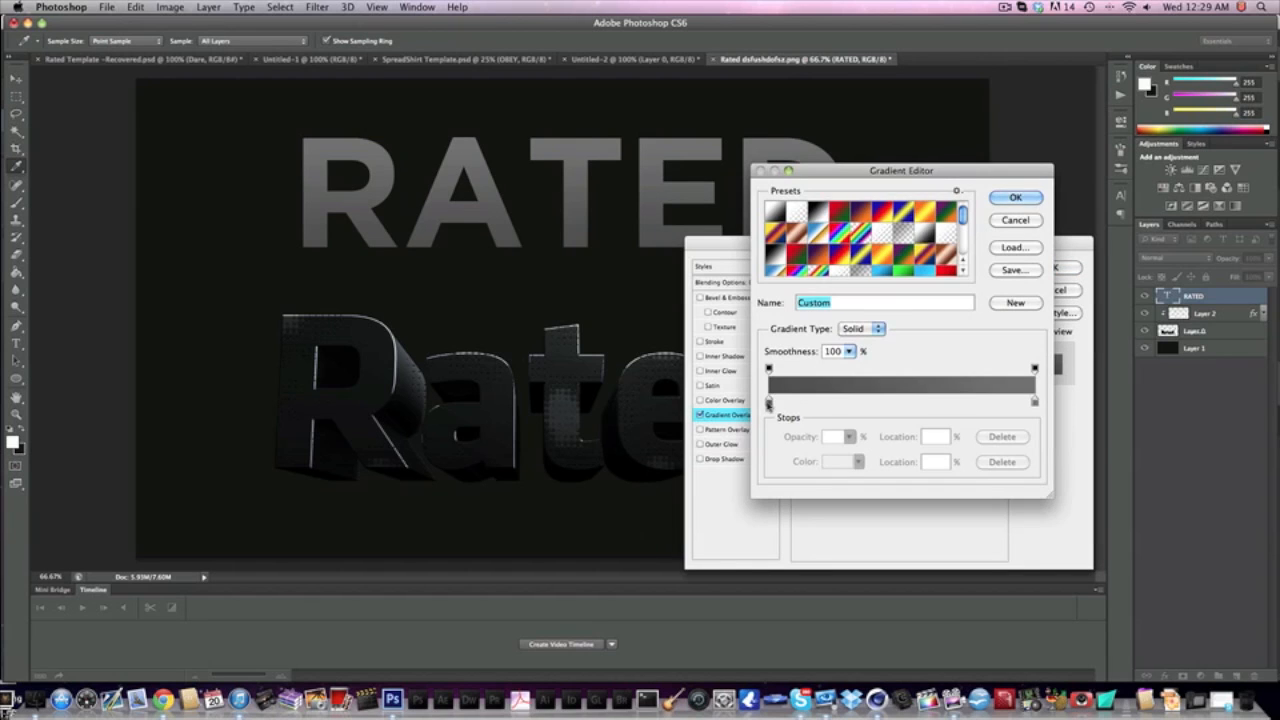
{"action": "left_click", "coordinate": [769, 402]}
{"action": "left_click", "coordinate": [834, 462]}
{"action": "left_click_drag", "start_coordinate": [729, 457], "coordinate": [600, 456]}
{"action": "key", "text": "Return"}
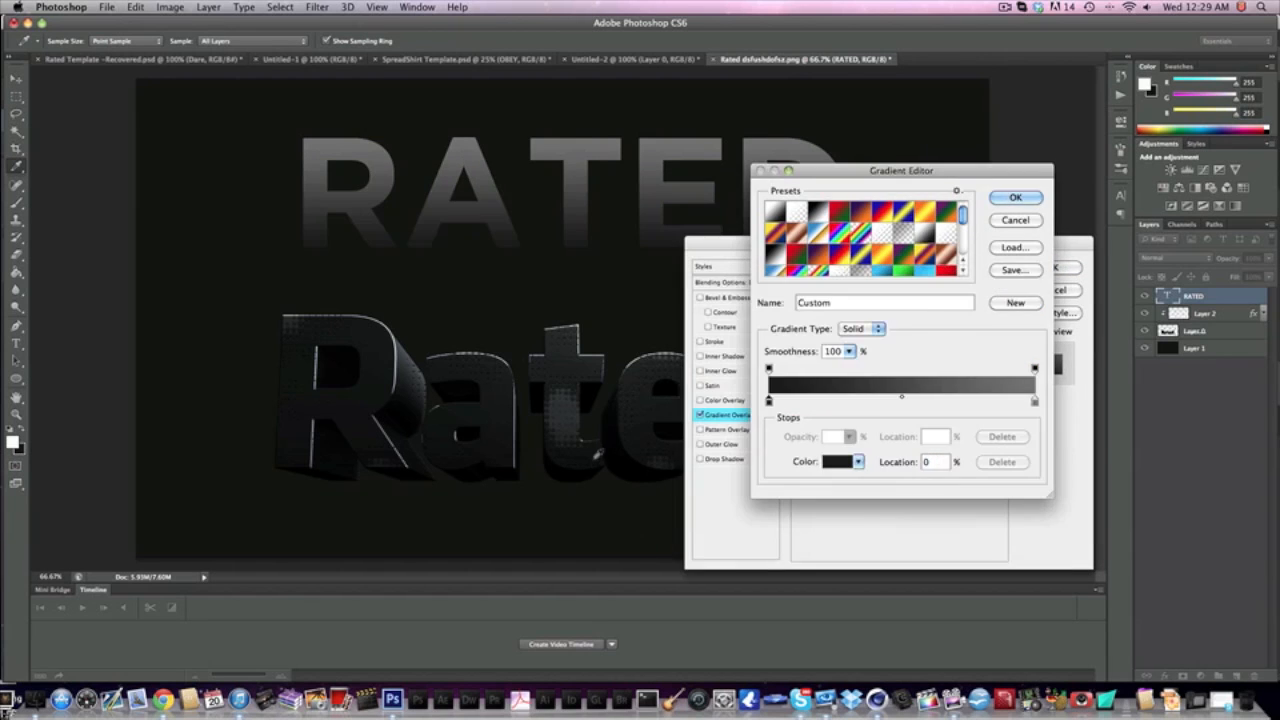
{"action": "key", "text": "Return"}
{"action": "key", "text": "Return"}
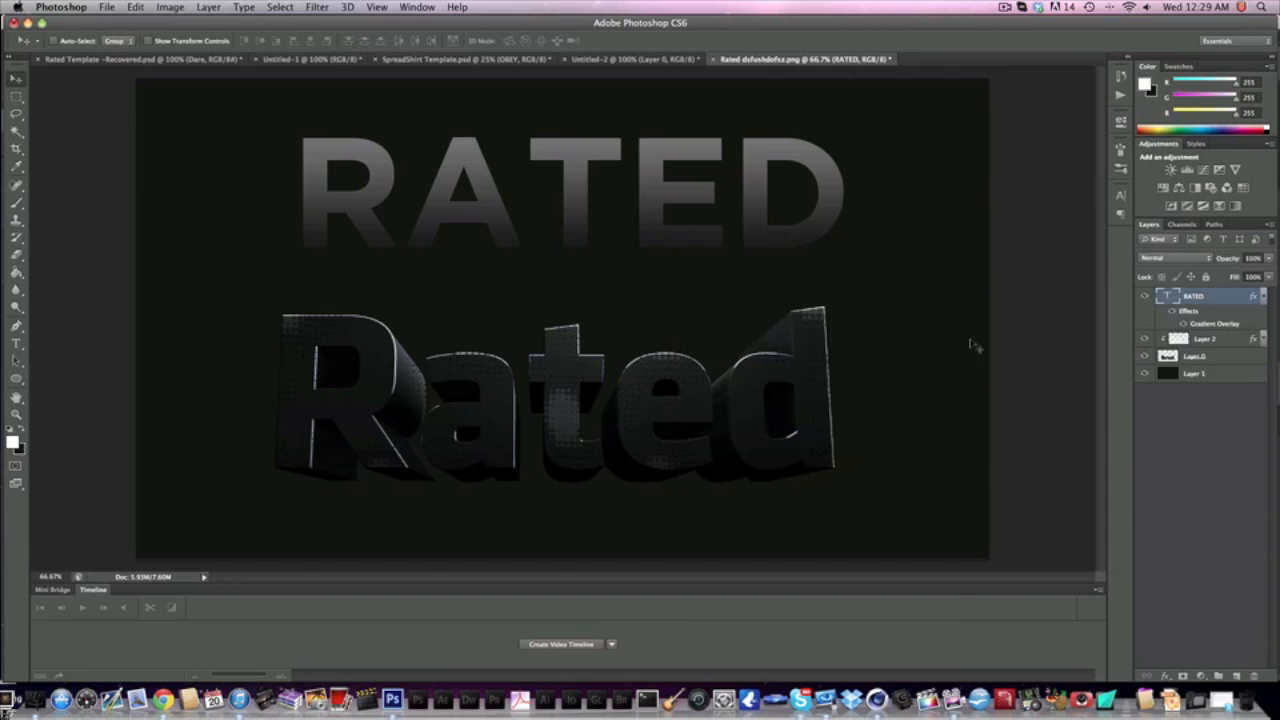
- Collapse the RATED text layer's effects and rasterize its layer style
{"action": "left_click", "coordinate": [1261, 296]}
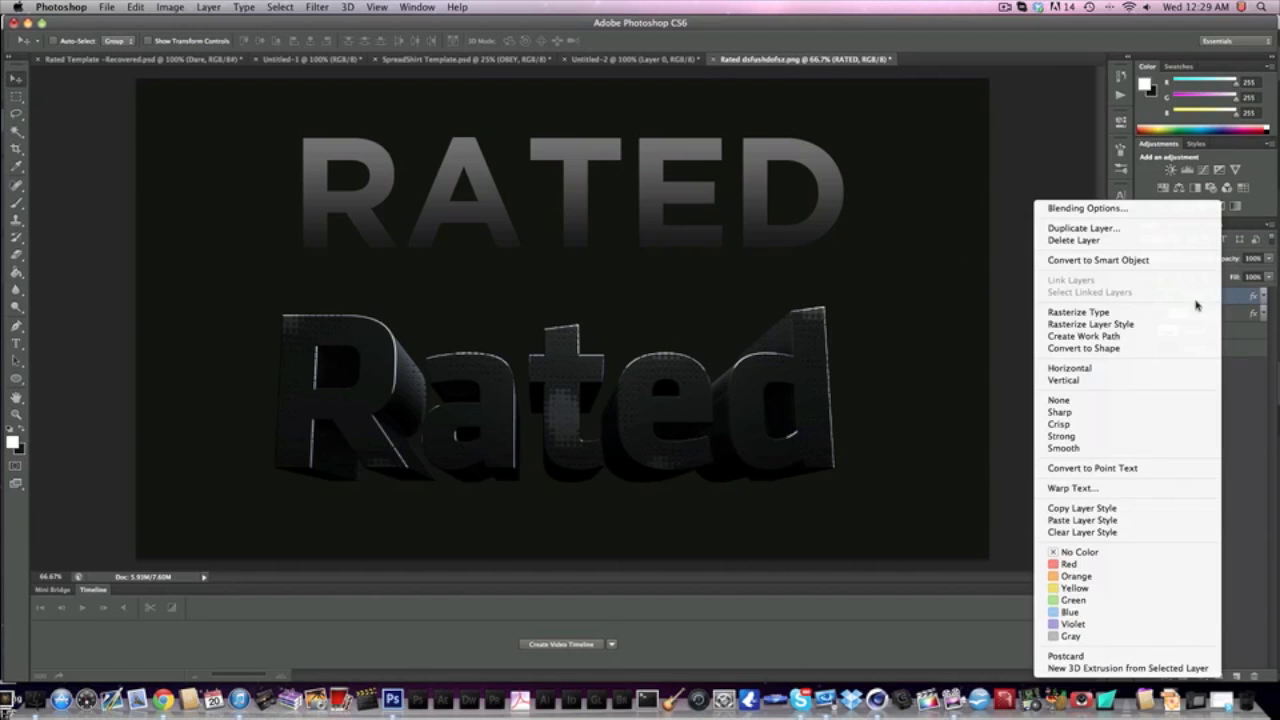
{"action": "right_click", "coordinate": [1220, 300]}
{"action": "left_click", "coordinate": [1122, 325]}
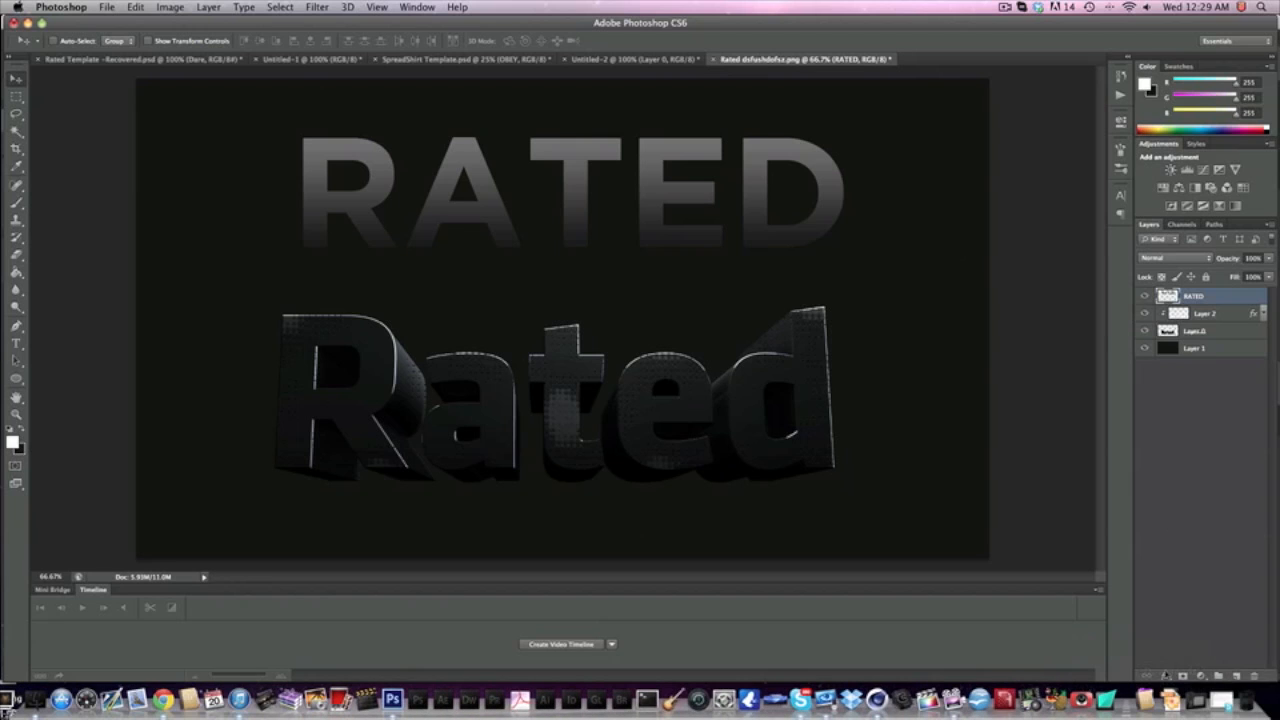
- Add Bevel & Emboss to RATED with 1 px size, 119° angle and 0° altitude without global light, and 25% highlight opacity
{"action": "left_click", "coordinate": [1165, 676]}
{"action": "left_click", "coordinate": [1195, 574]}
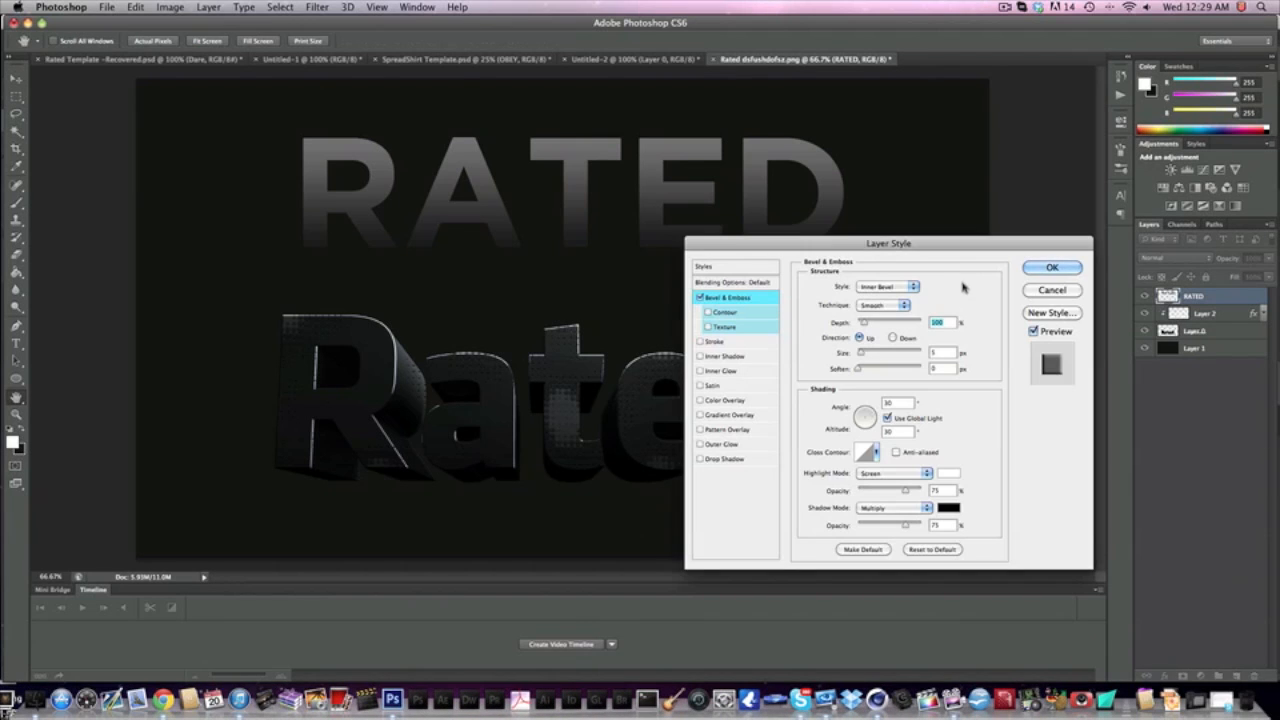
{"action": "left_click_drag", "start_coordinate": [937, 353], "coordinate": [926, 353]}
{"action": "type", "text": "1"}
{"action": "left_click", "coordinate": [888, 418]}
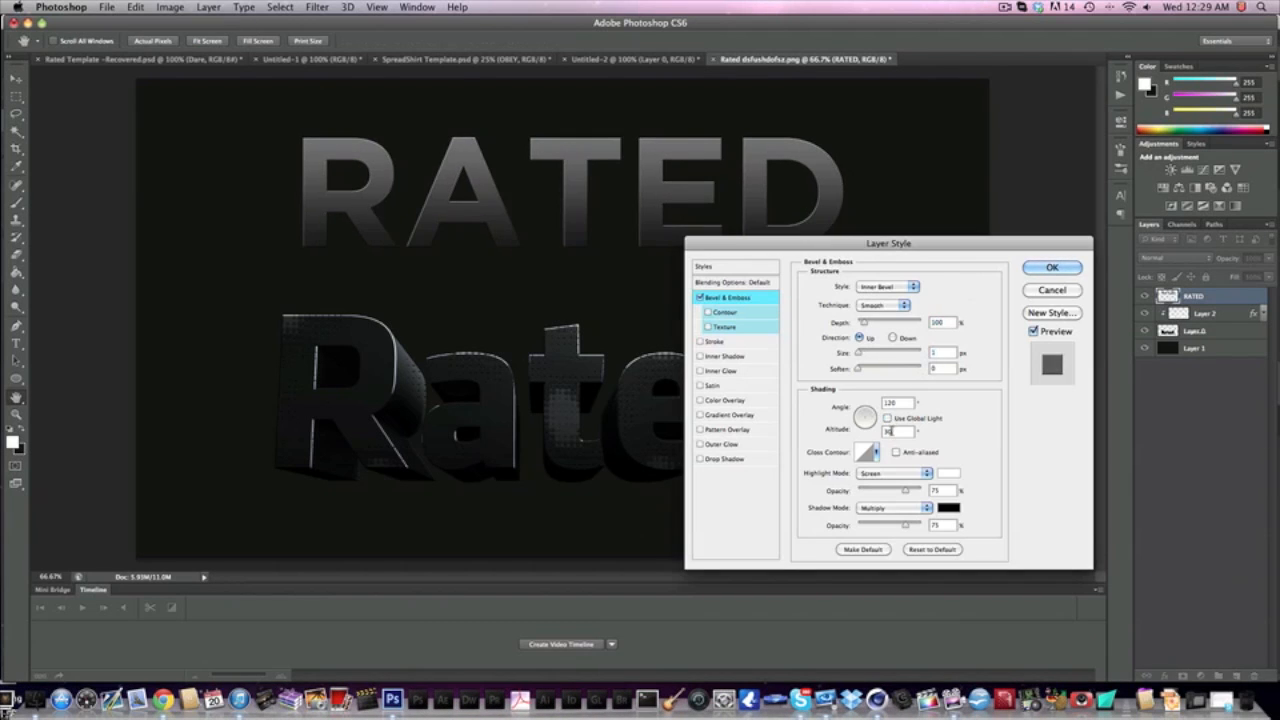
{"action": "type", "text": "0"}
{"action": "left_click_drag", "start_coordinate": [893, 431], "coordinate": [876, 402]}
{"action": "type", "text": "119"}
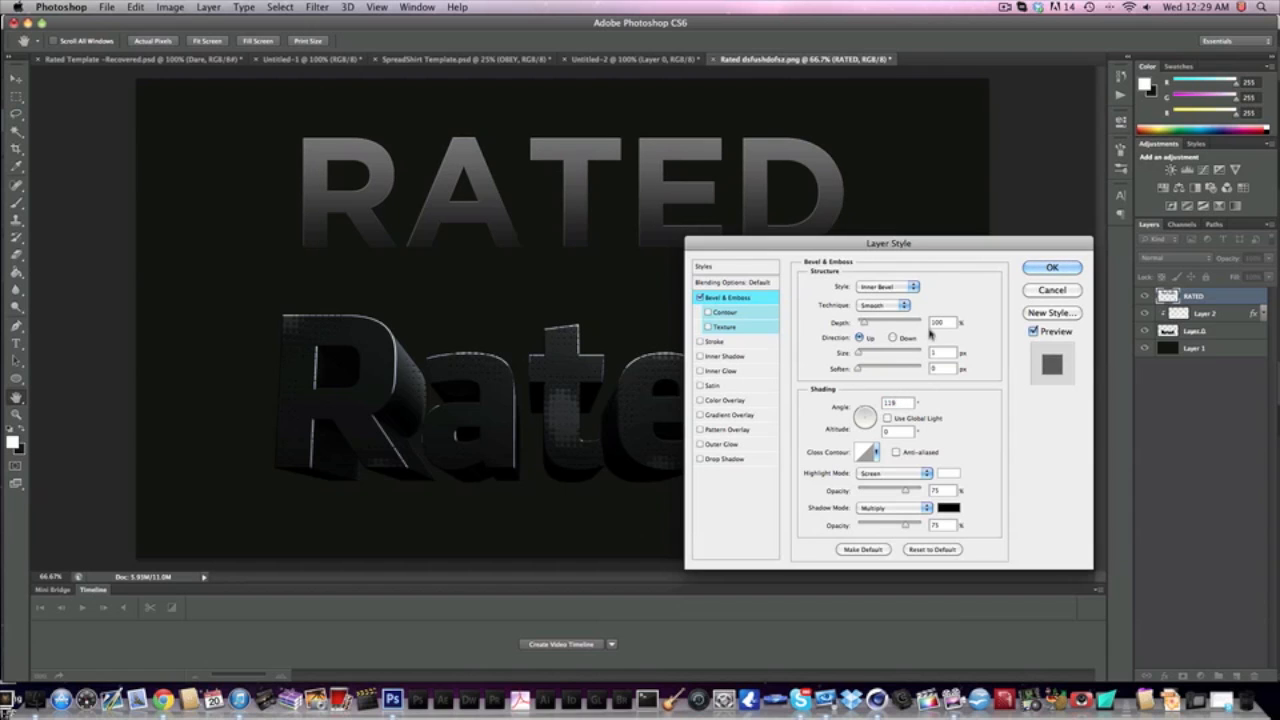
{"action": "left_click_drag", "start_coordinate": [945, 490], "coordinate": [930, 490]}
{"action": "type", "text": "25"}
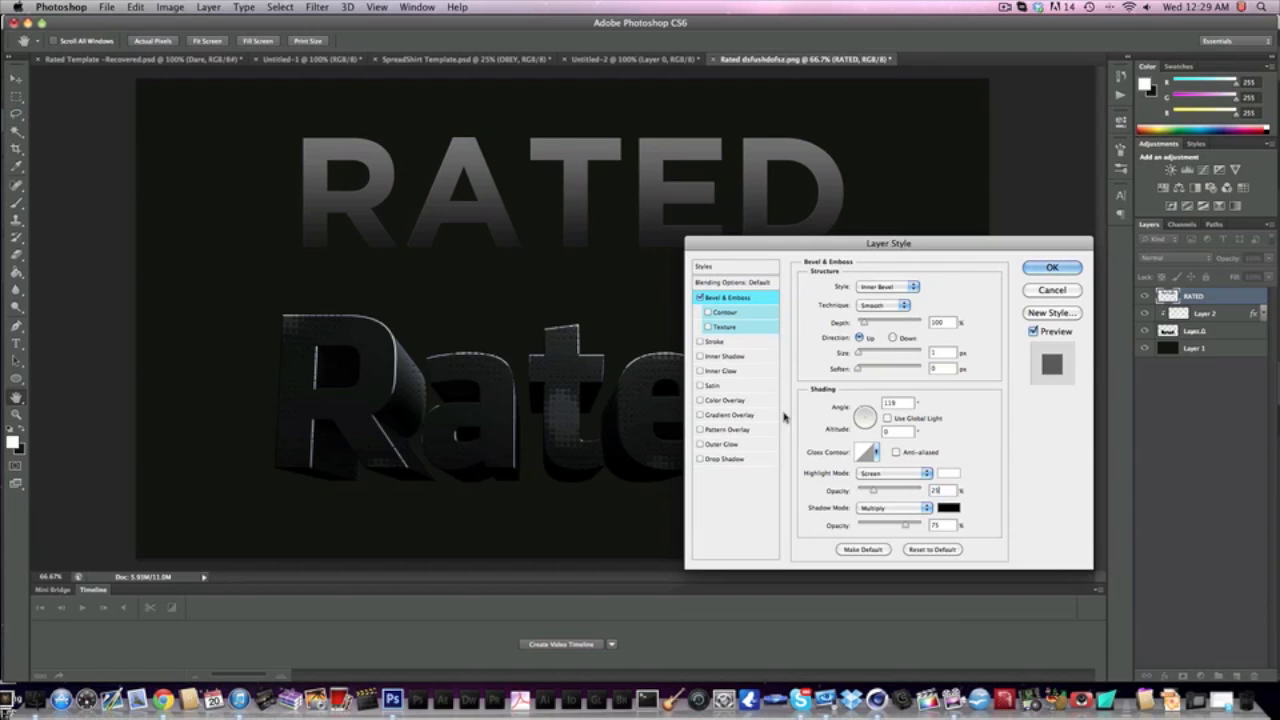
- Add an Inner Shadow to RATED with 1 px distance and 1 px size, without global light
{"action": "left_click", "coordinate": [737, 357]}
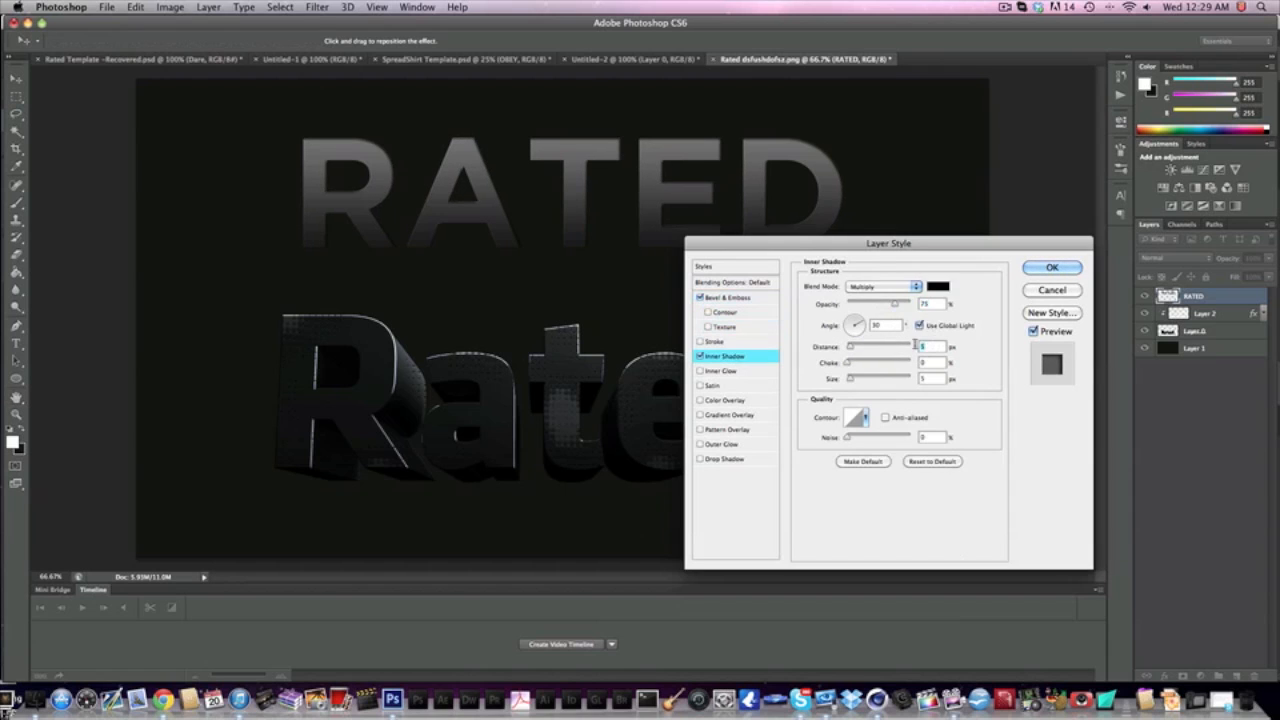
{"action": "left_click_drag", "start_coordinate": [928, 378], "coordinate": [901, 380]}
{"action": "type", "text": "1"}
{"action": "left_click", "coordinate": [920, 326]}
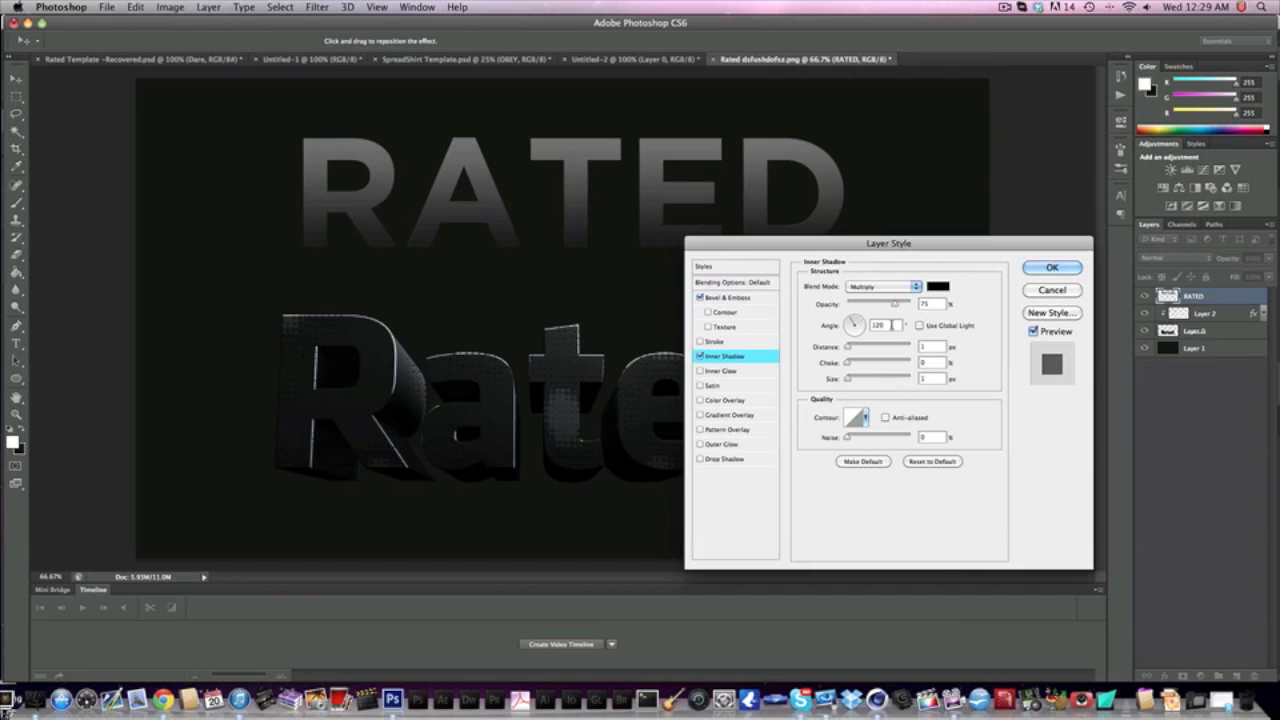
{"action": "left_click_drag", "start_coordinate": [890, 326], "coordinate": [824, 331]}
- Make the inner shadow white at 100% opacity in Overlay mode, and apply the style with the layer's effects list collapsed
{"action": "left_click", "coordinate": [938, 287]}
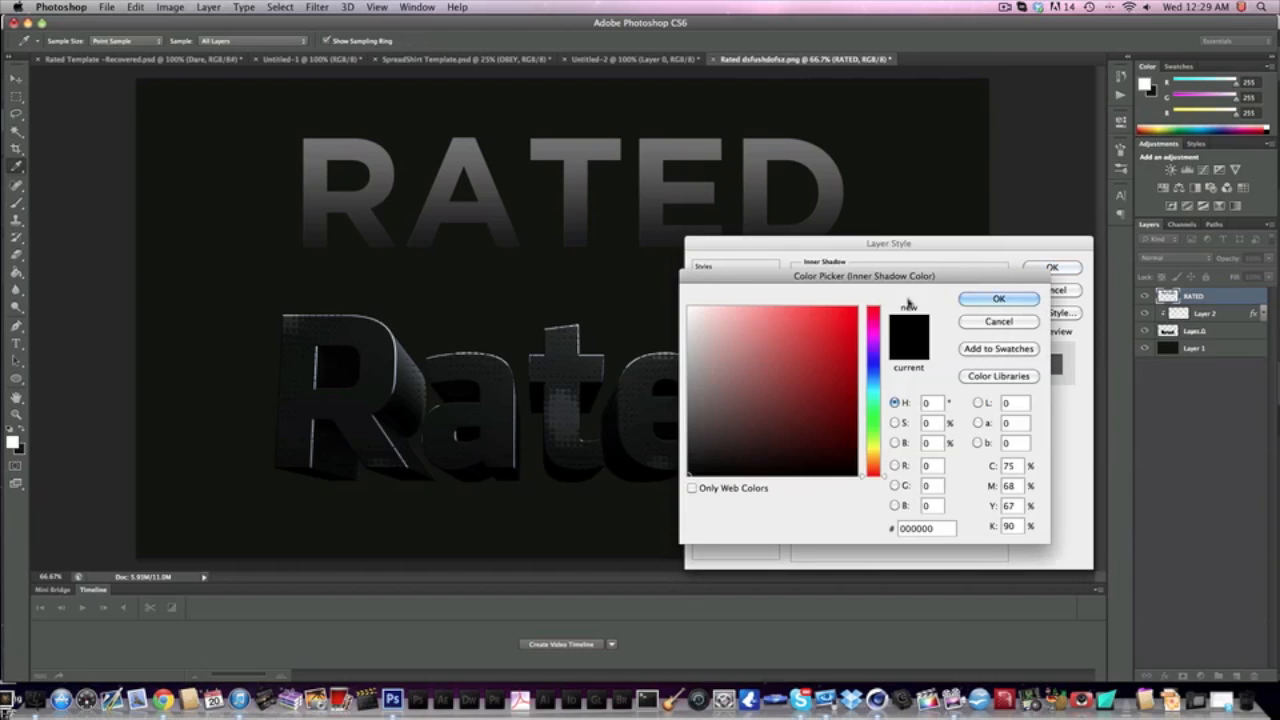
{"action": "key", "text": "Return"}
{"action": "left_click", "coordinate": [889, 288]}
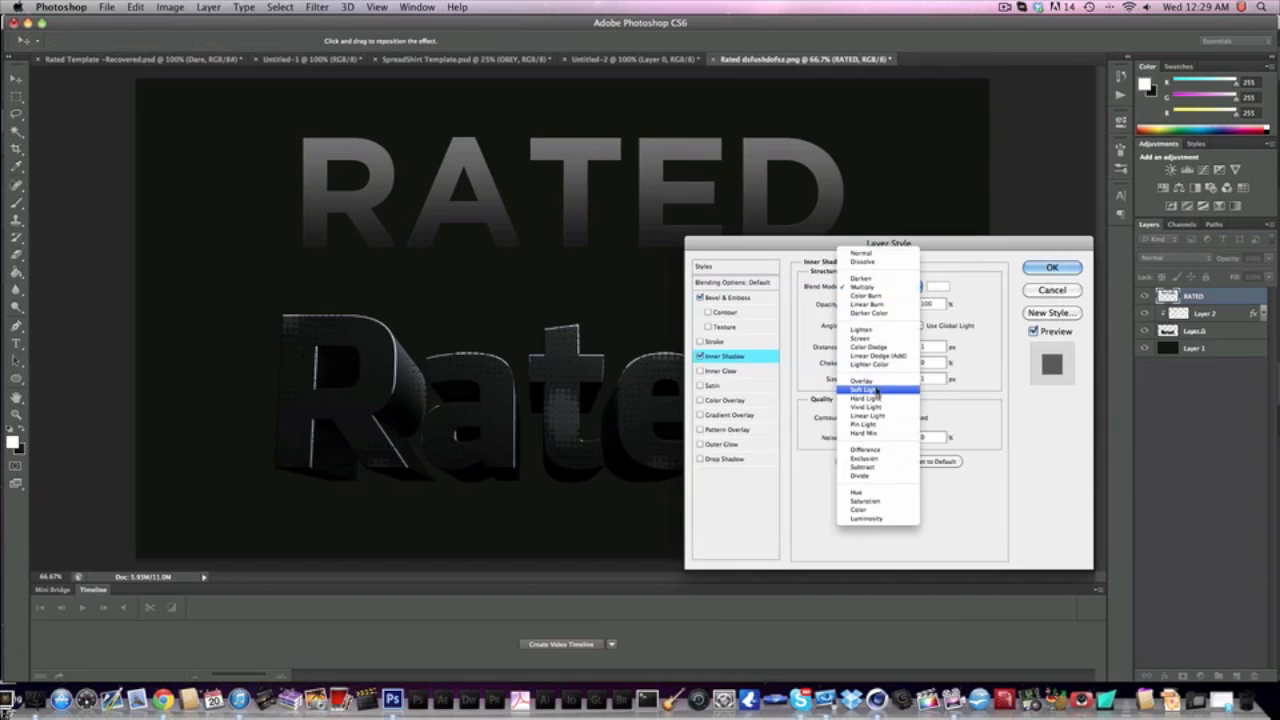
{"action": "left_click", "coordinate": [870, 384]}
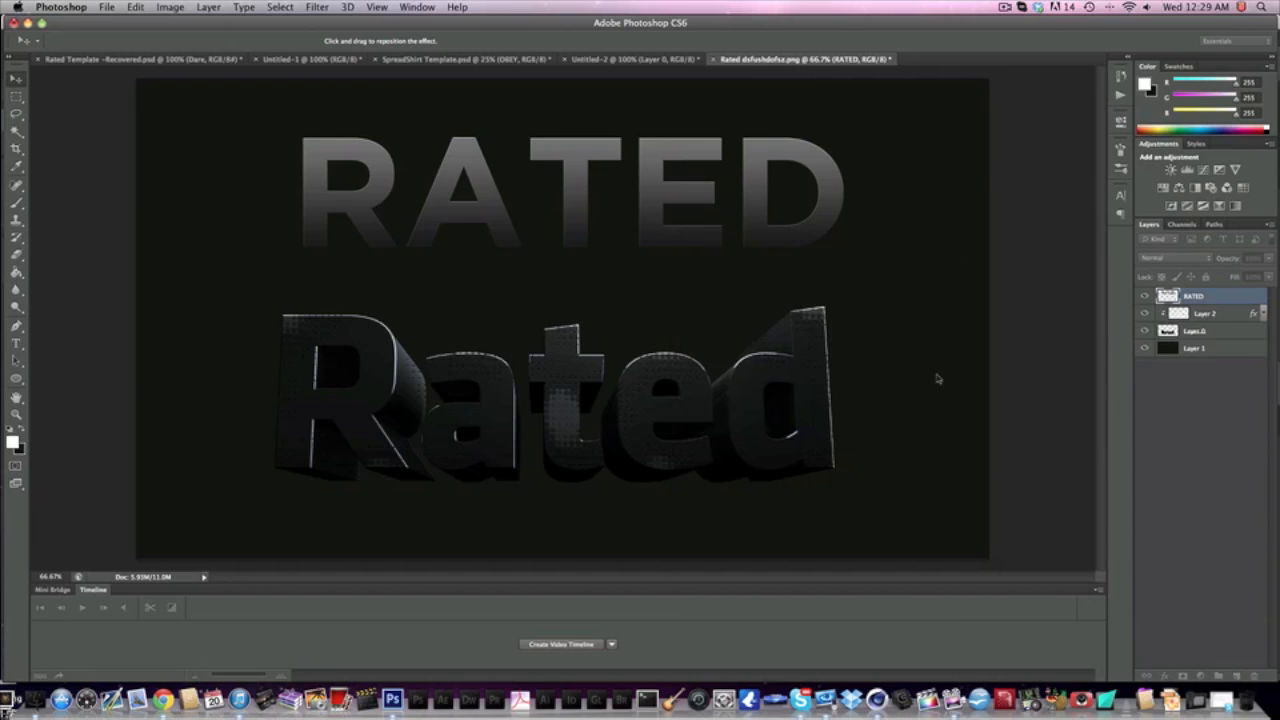
{"action": "key", "text": "Return"}
{"action": "left_click", "coordinate": [1264, 297]}
- Move the halftone Layer 2 above RATED, clip it to RATED and position its texture over the flat letters
{"action": "left_click", "coordinate": [1200, 315]}
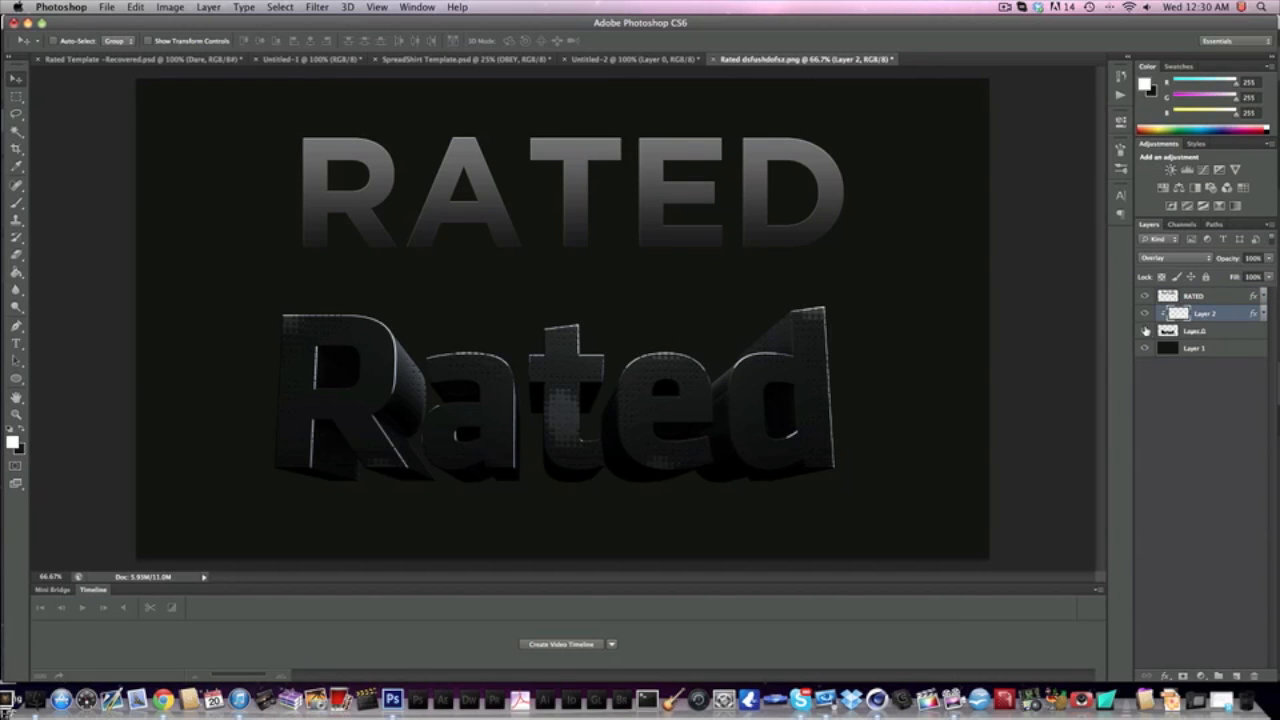
{"action": "left_click_drag", "start_coordinate": [1212, 313], "coordinate": [1212, 292]}
{"action": "left_click", "coordinate": [1216, 303], "text": "alt"}
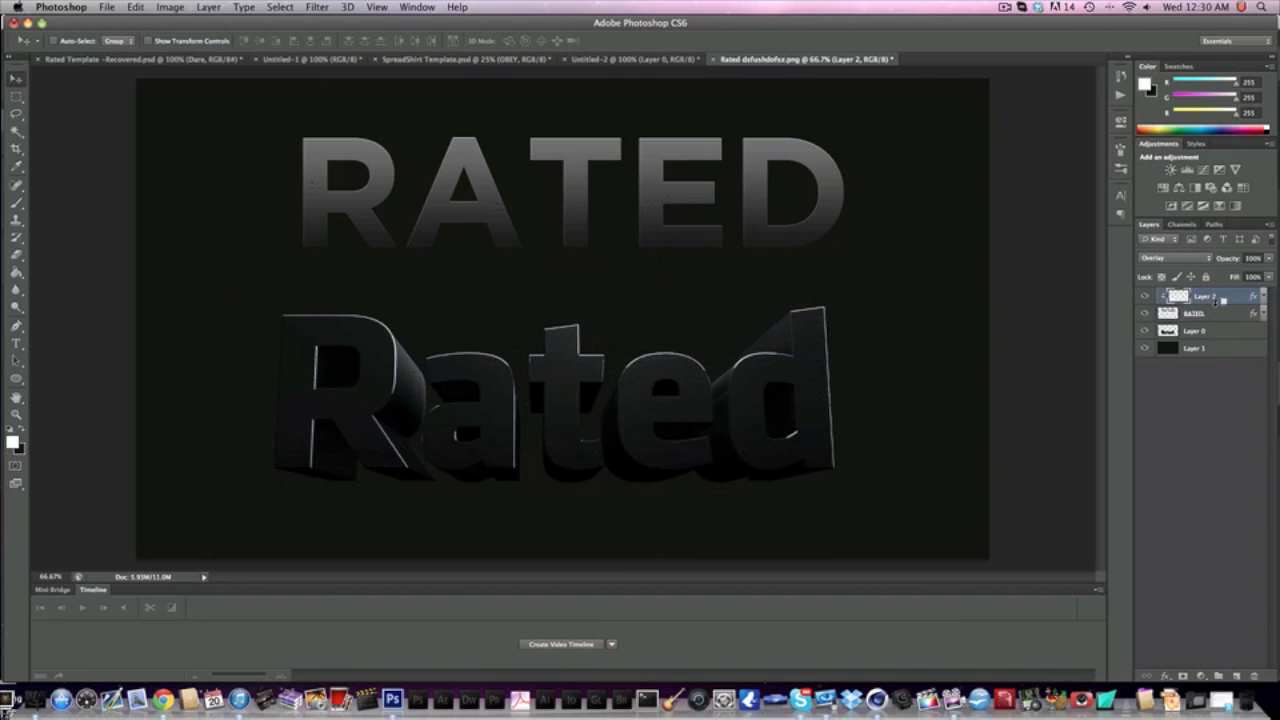
{"action": "left_click_drag", "start_coordinate": [603, 449], "coordinate": [603, 242]}
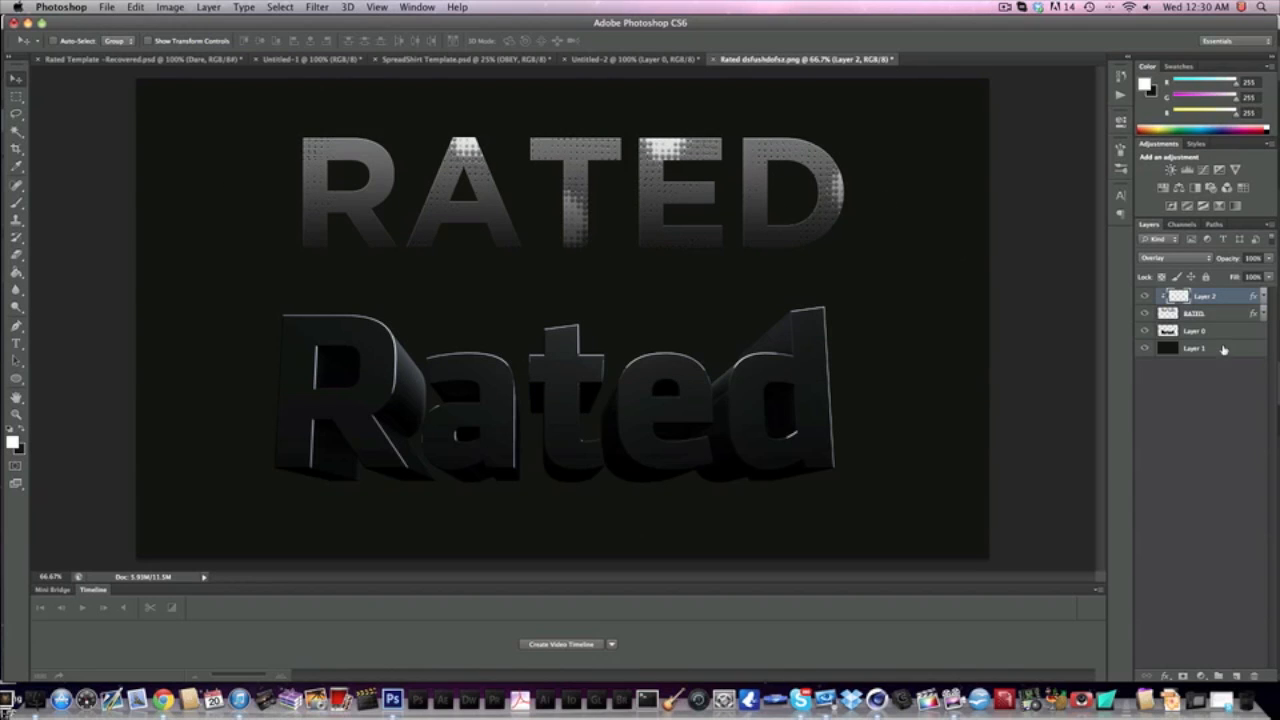
- Add a Drop Shadow to the RATED layer with 0 px distance, 20% spread and 10 px size
{"action": "left_click", "coordinate": [1209, 316]}
{"action": "left_click", "coordinate": [1167, 673]}
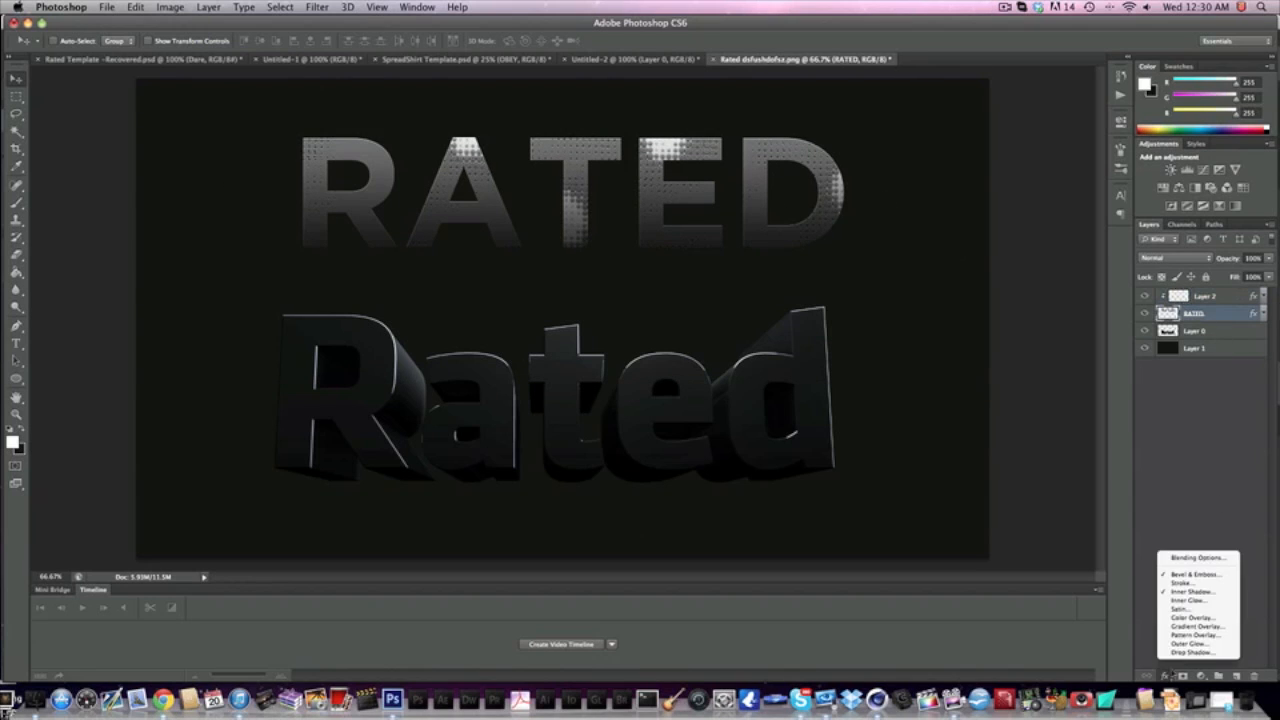
{"action": "left_click", "coordinate": [1182, 660]}
{"action": "key", "text": "Tab"}
{"action": "key", "text": "Tab"}
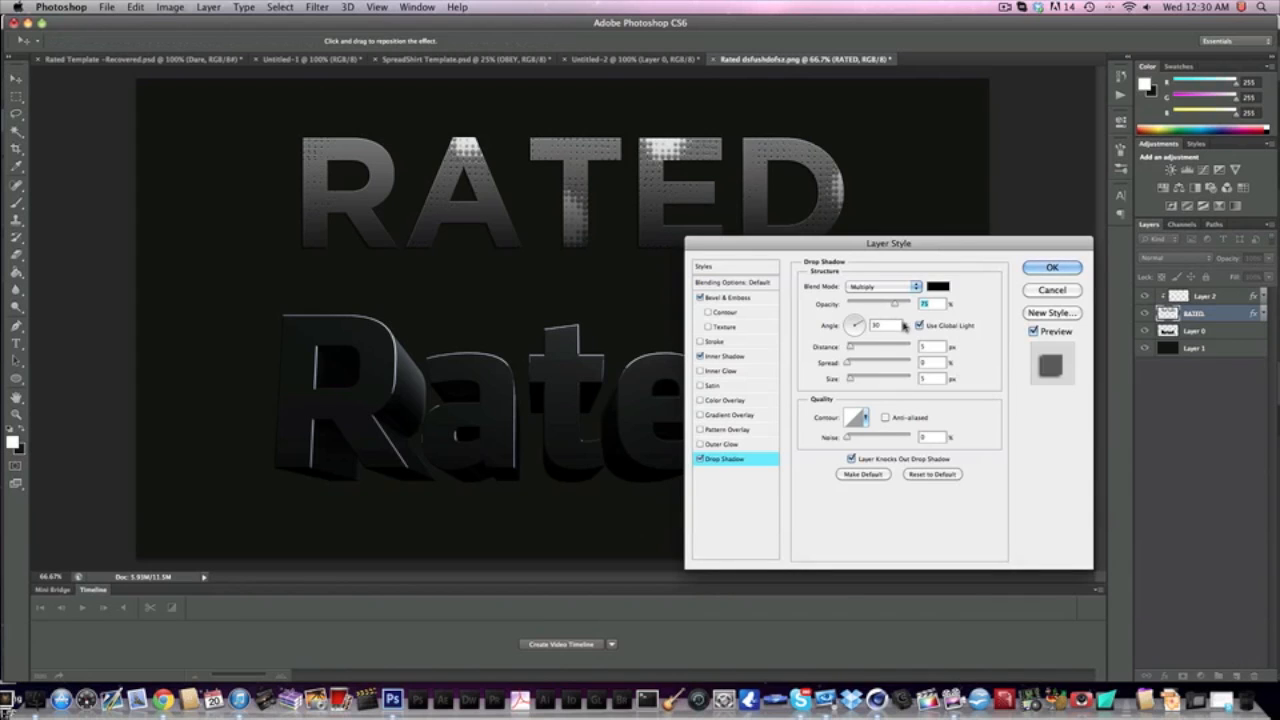
{"action": "type", "text": "0"}
{"action": "key", "text": "Tab"}
{"action": "type", "text": "20"}
{"action": "key", "text": "Tab"}
{"action": "type", "text": "10"}
- Set the drop shadow's spread to 30%, size to 20 px and opacity to 5%, and apply the style
{"action": "left_click_drag", "start_coordinate": [874, 305], "coordinate": [958, 306]}
{"action": "left_click_drag", "start_coordinate": [930, 360], "coordinate": [890, 381]}
{"action": "type", "text": "3020"}
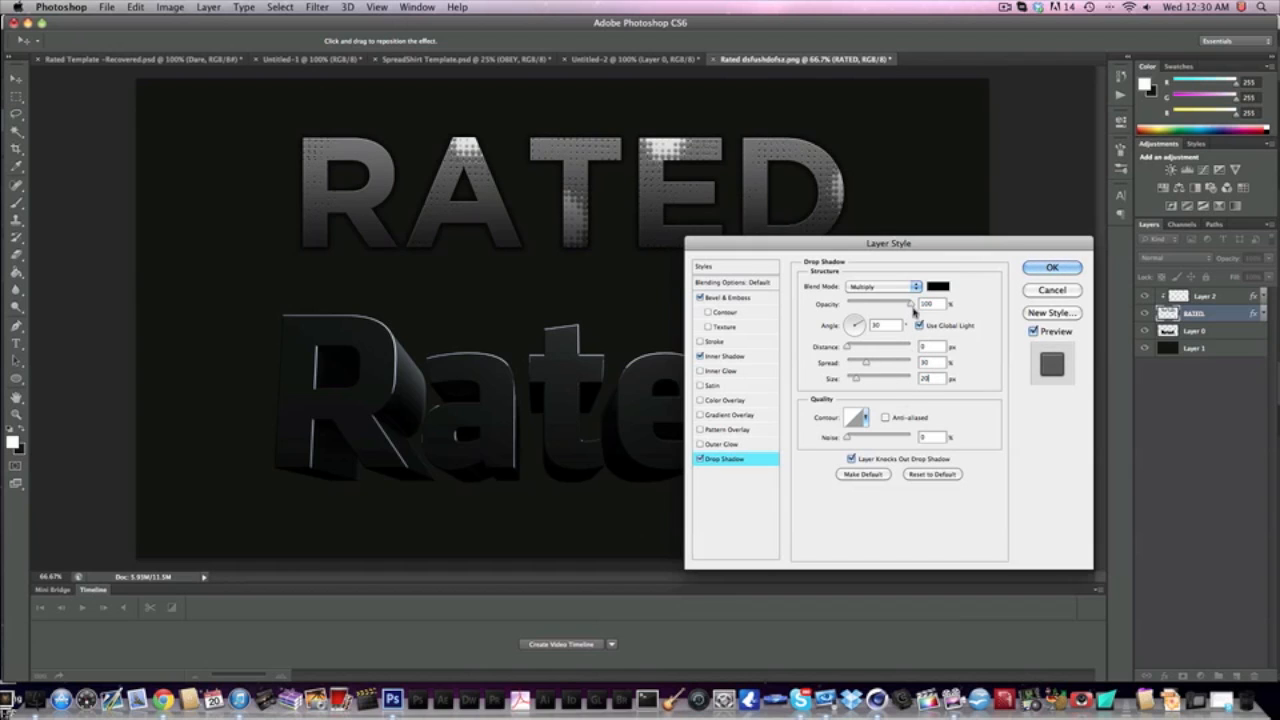
{"action": "double_click", "coordinate": [932, 303]}
{"action": "type", "text": "5"}
{"action": "key", "text": "Return"}
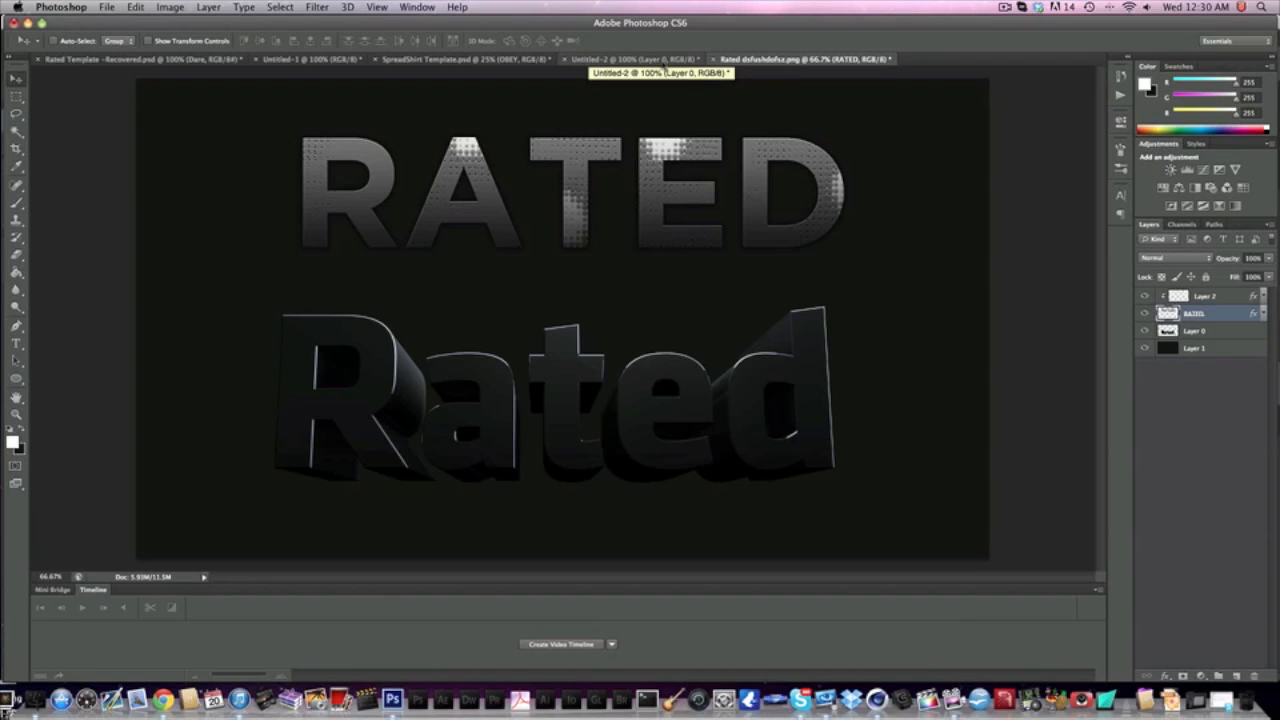
- Duplicate Layer 2, clip the copy to Layer 0 below RATED and position its texture over the 3D Rated lettering
{"action": "left_click", "coordinate": [1215, 298]}
{"action": "key", "text": "ctrl+j"}
{"action": "left_click_drag", "start_coordinate": [1215, 341], "coordinate": [1214, 345]}
{"action": "left_click_drag", "start_coordinate": [612, 238], "coordinate": [603, 399]}
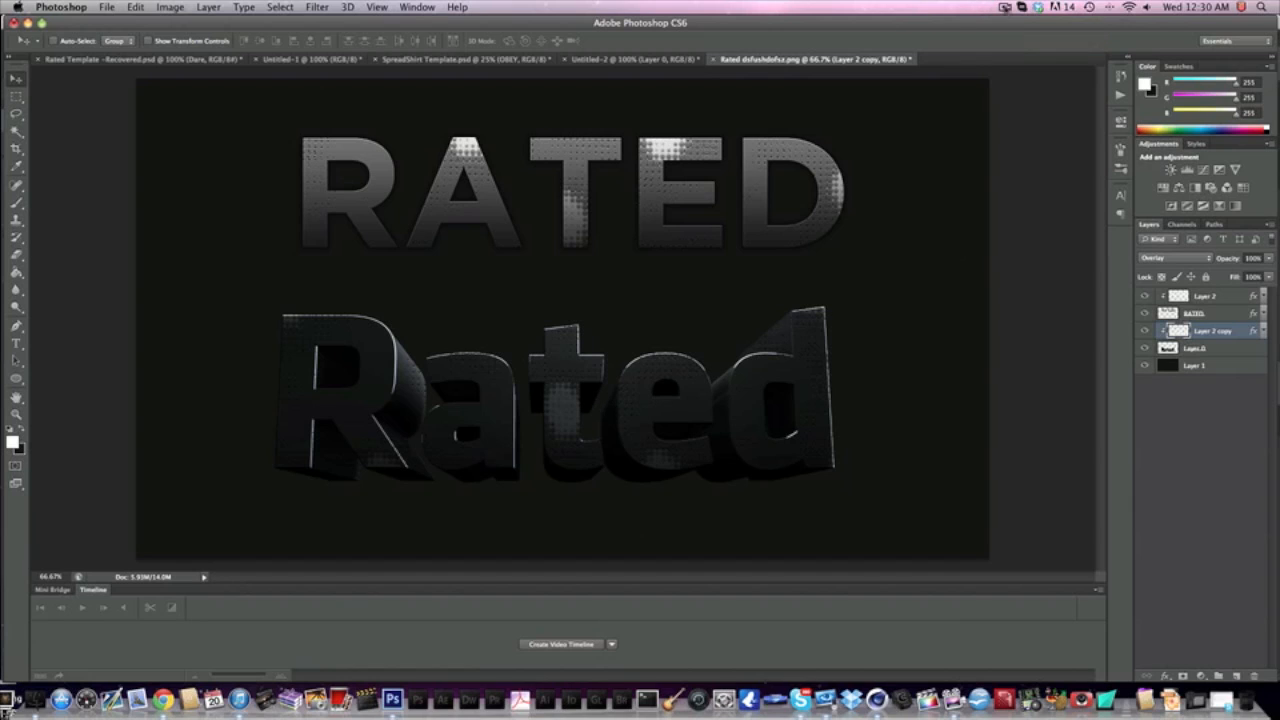
{"action": "left_click", "coordinate": [1005, 7]}
{"action": "left_click", "coordinate": [1005, 7]}
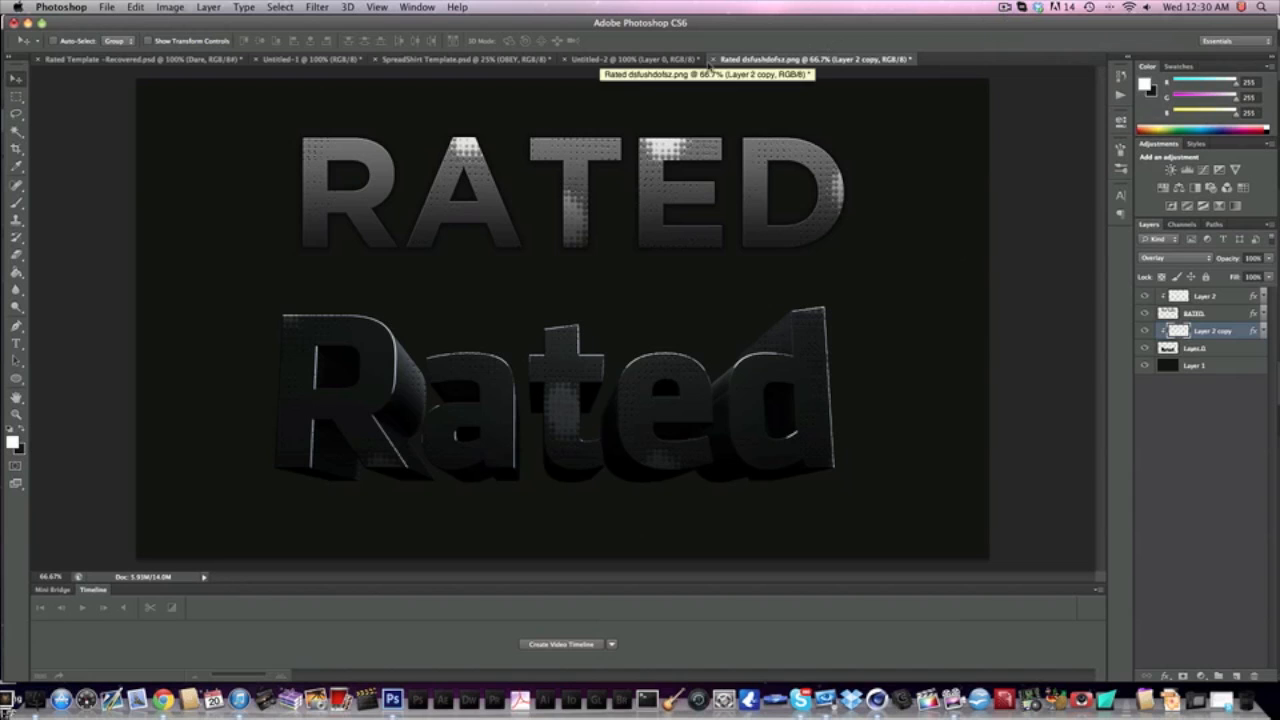
{"action": "left_click", "coordinate": [694, 60]}
{"action": "left_click", "coordinate": [725, 61]}
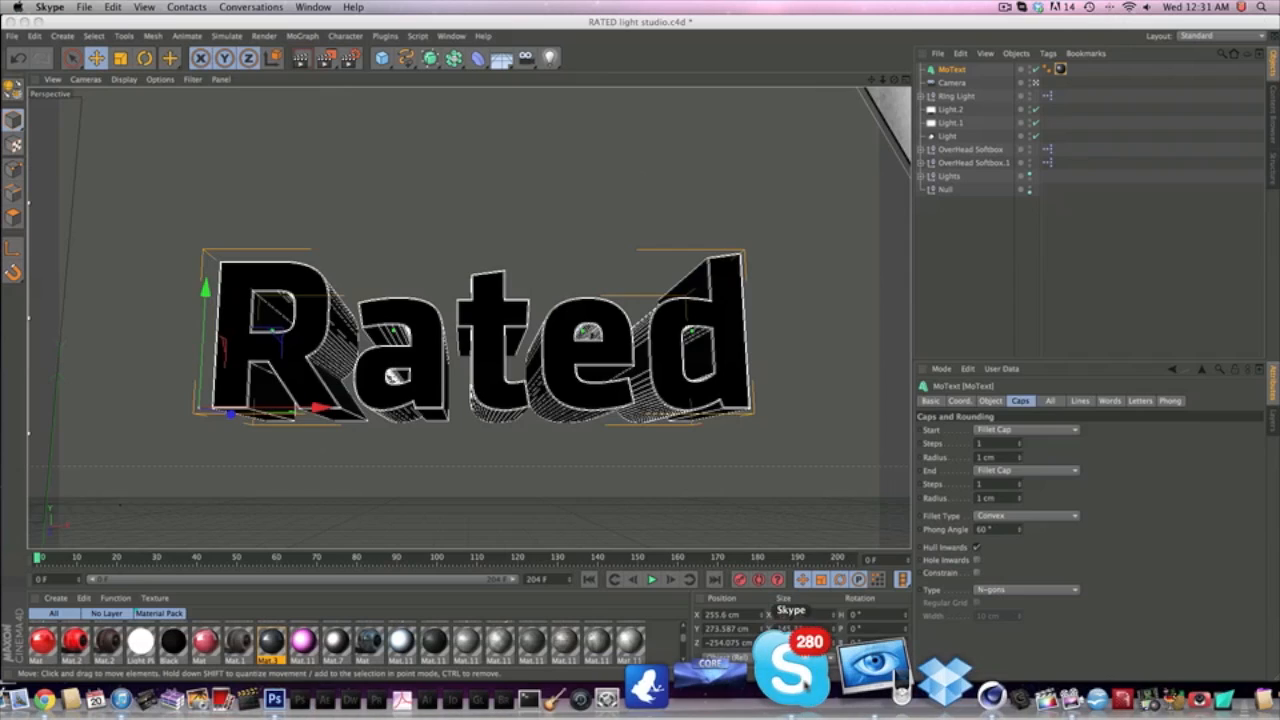
{"action": "left_click", "coordinate": [800, 699]}
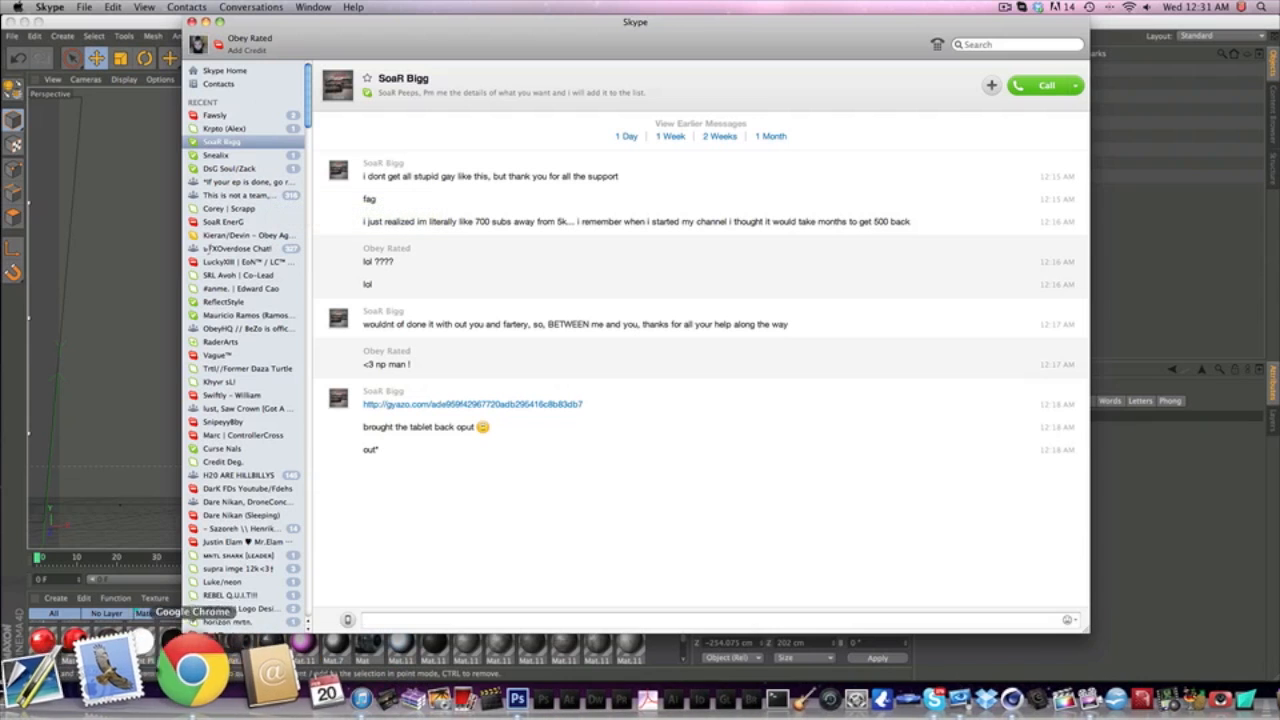
{"action": "left_click", "coordinate": [162, 665]}
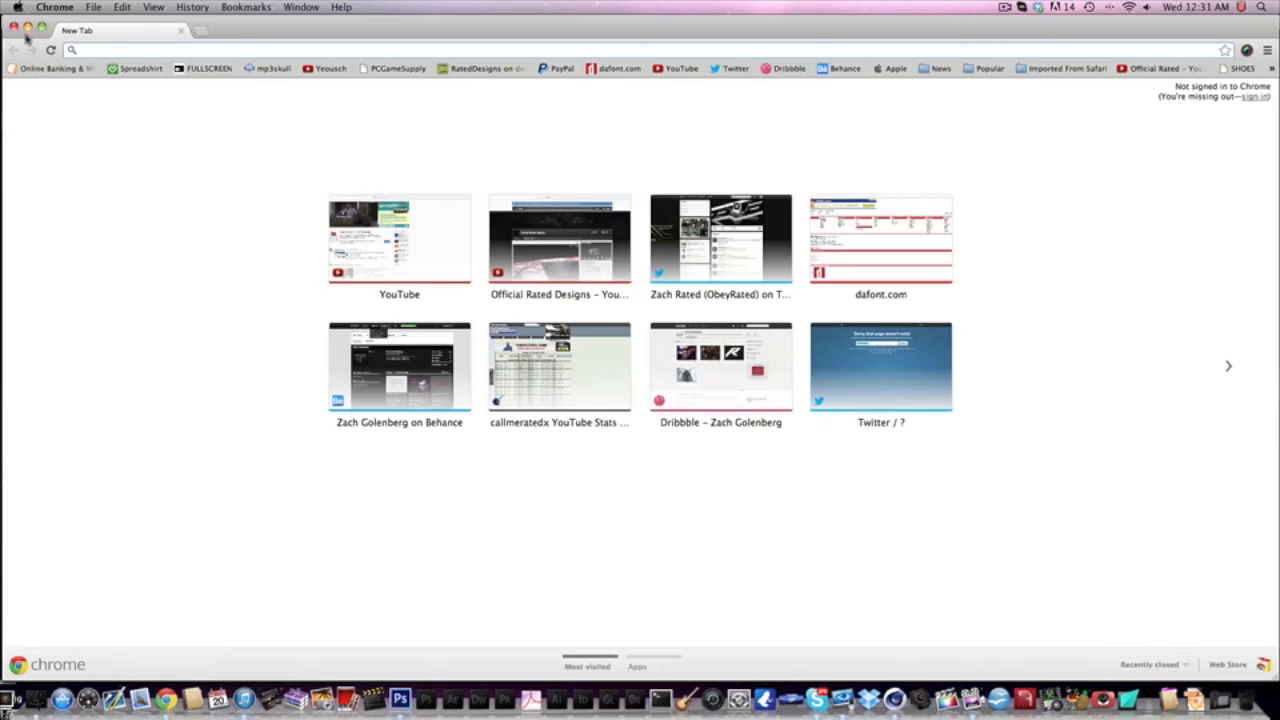
{"action": "left_click", "coordinate": [13, 26]}
{"action": "left_click", "coordinate": [816, 699]}
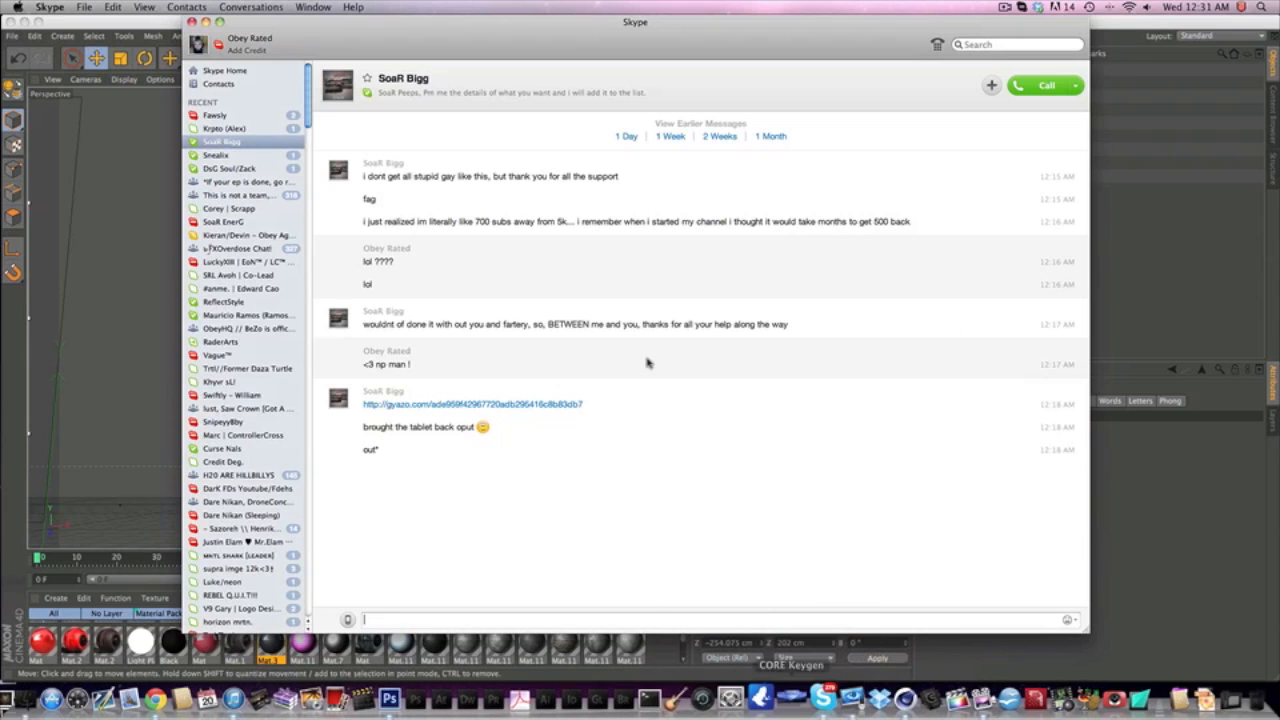
- Switch to Chrome, go to YouTube and open the signed-in account's own channel page
{"action": "left_click", "coordinate": [171, 668]}
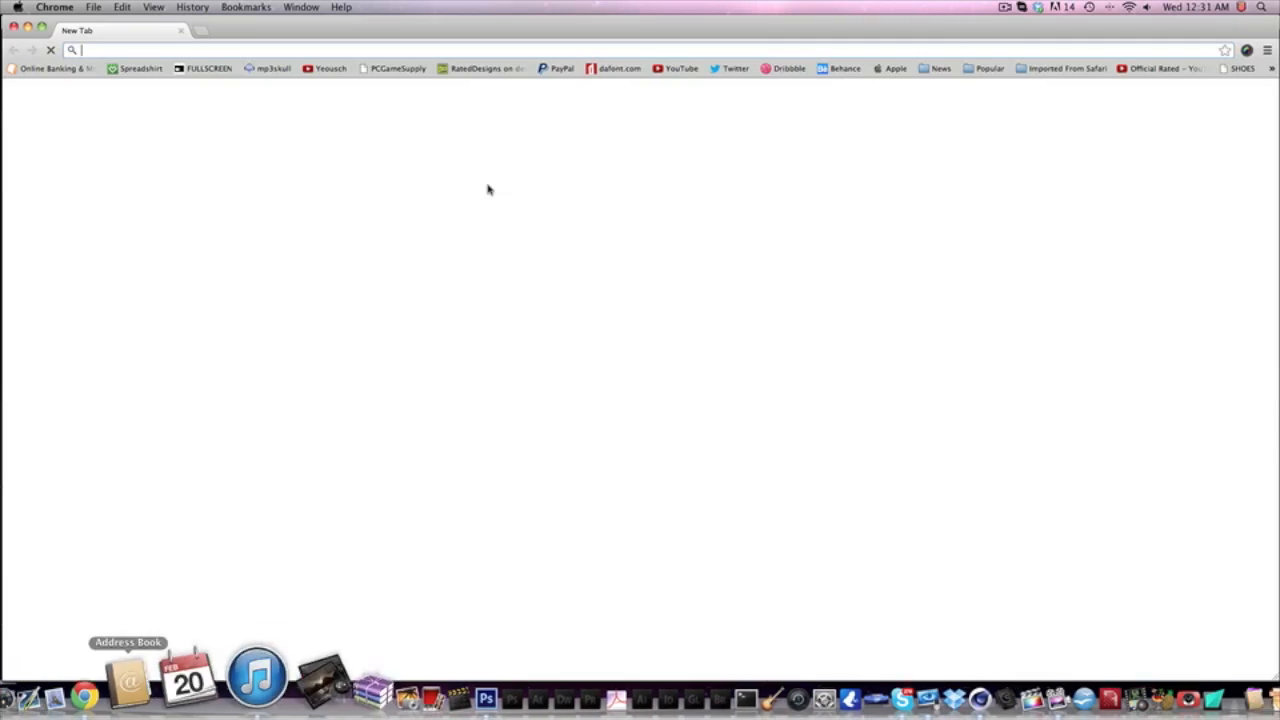
{"action": "left_click", "coordinate": [681, 68]}
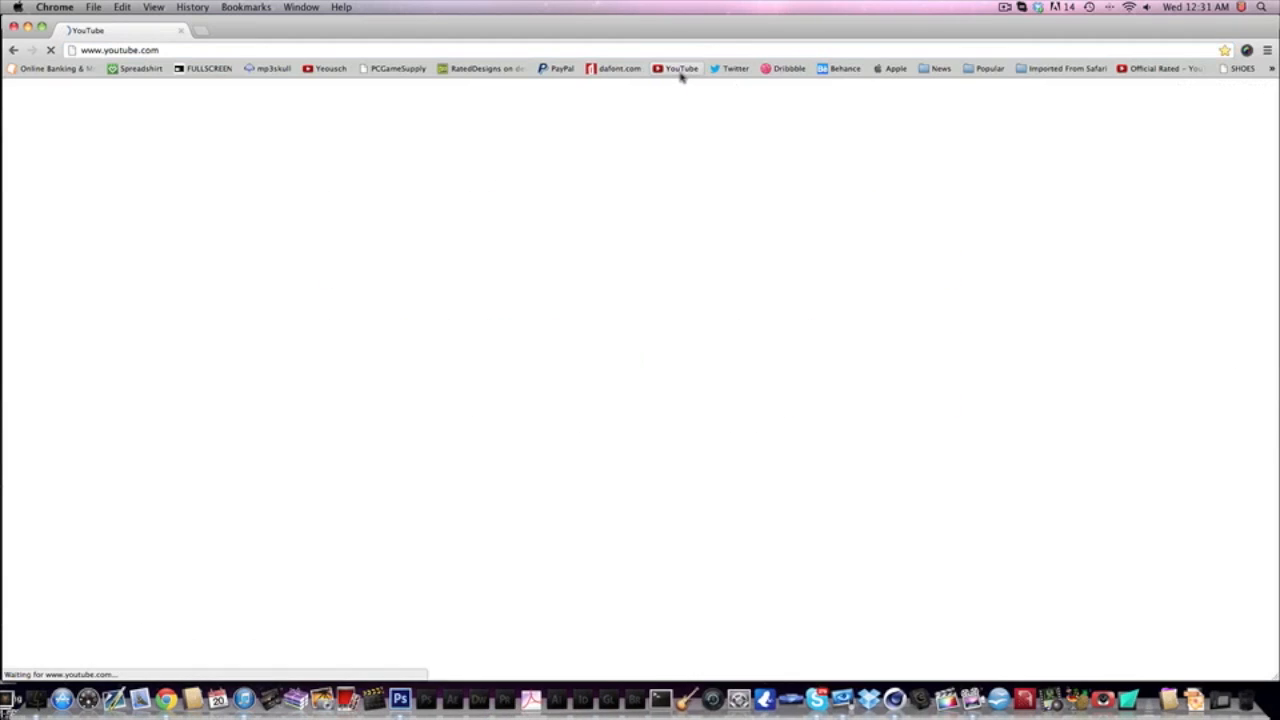
{"action": "left_click", "coordinate": [1230, 94]}
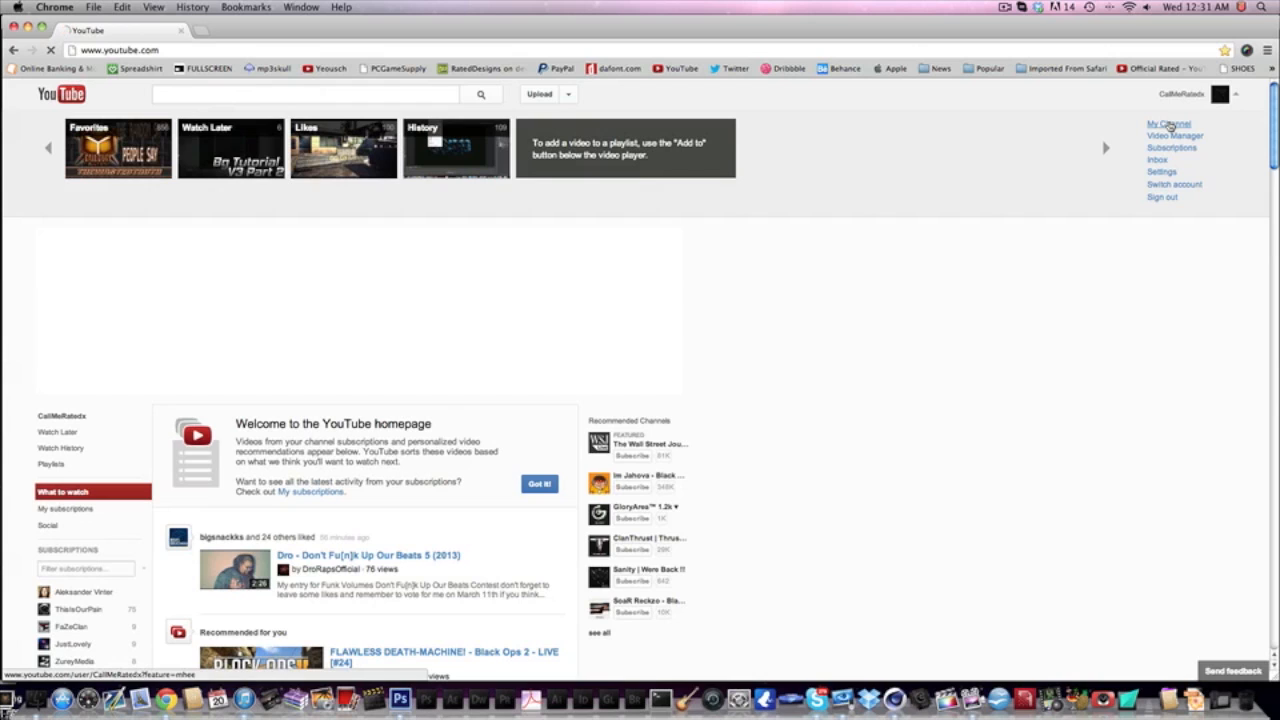
{"action": "left_click", "coordinate": [1170, 124]}
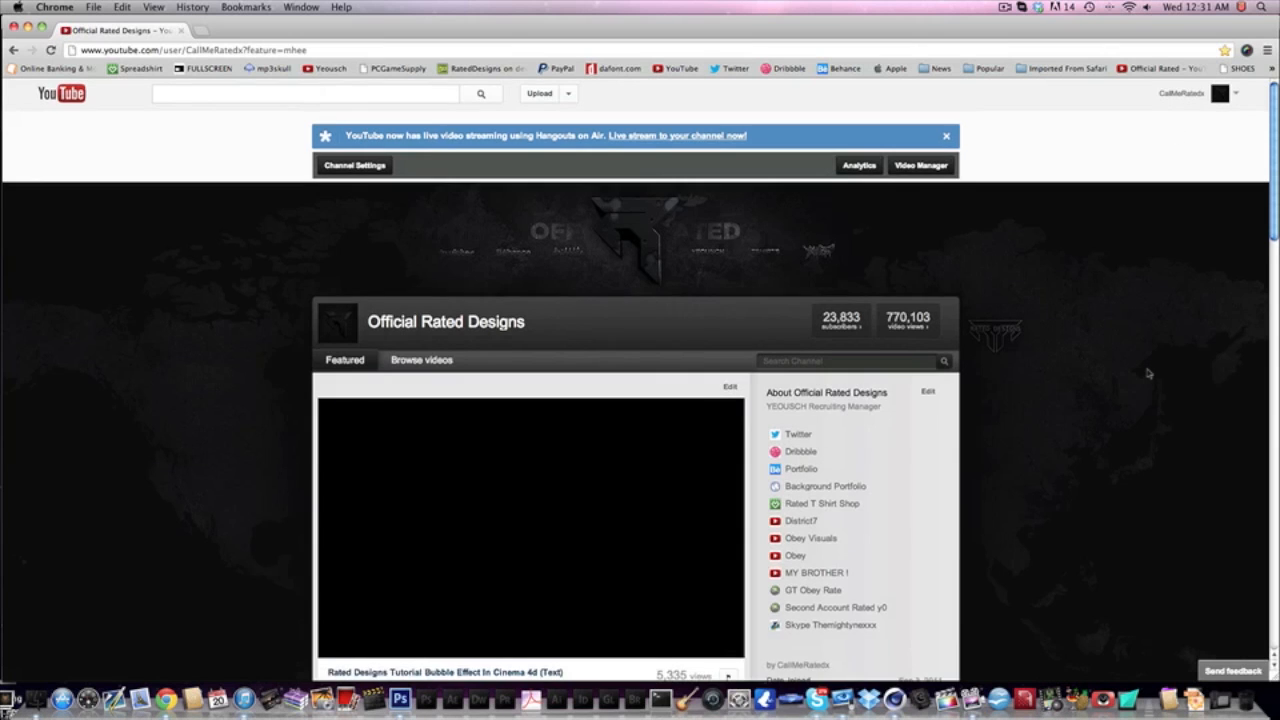
- Show more of the channel's The Army list and open the Back2Rage channel from it
{"action": "scroll", "coordinate": [1148, 373], "scroll_direction": "down", "scroll_amount": 10}
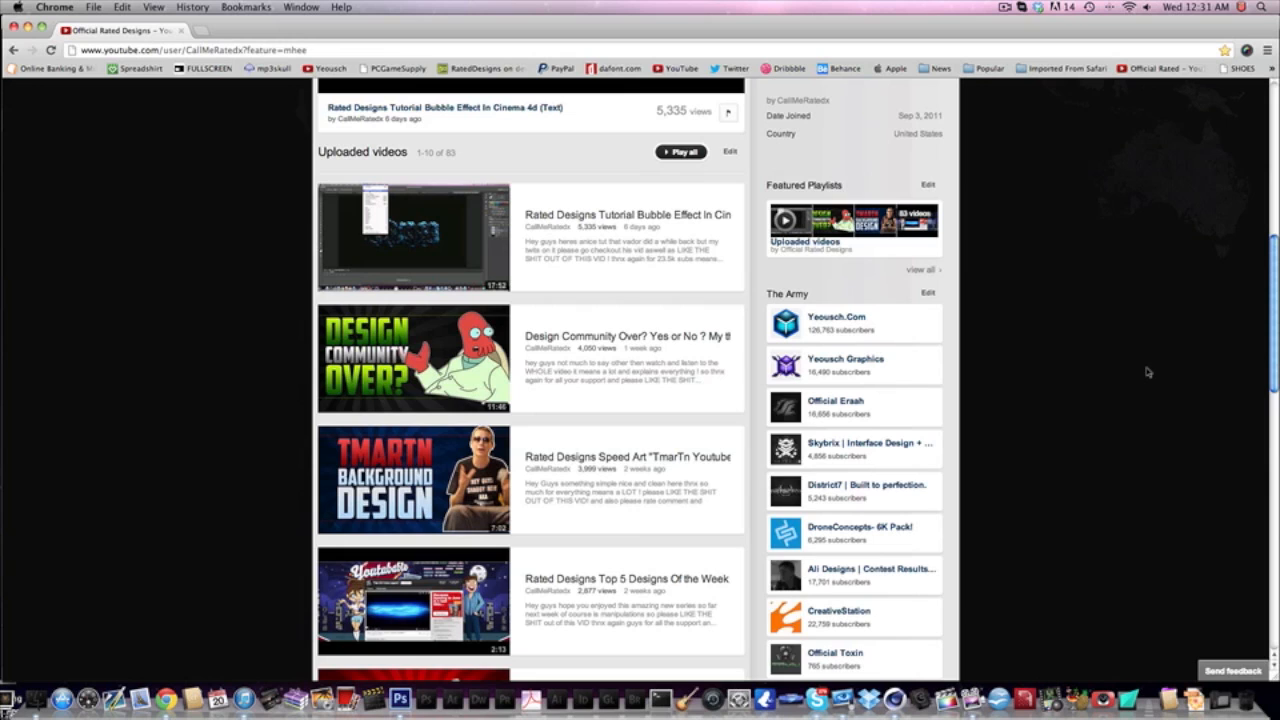
{"action": "scroll", "coordinate": [1148, 373], "scroll_direction": "down", "scroll_amount": 3}
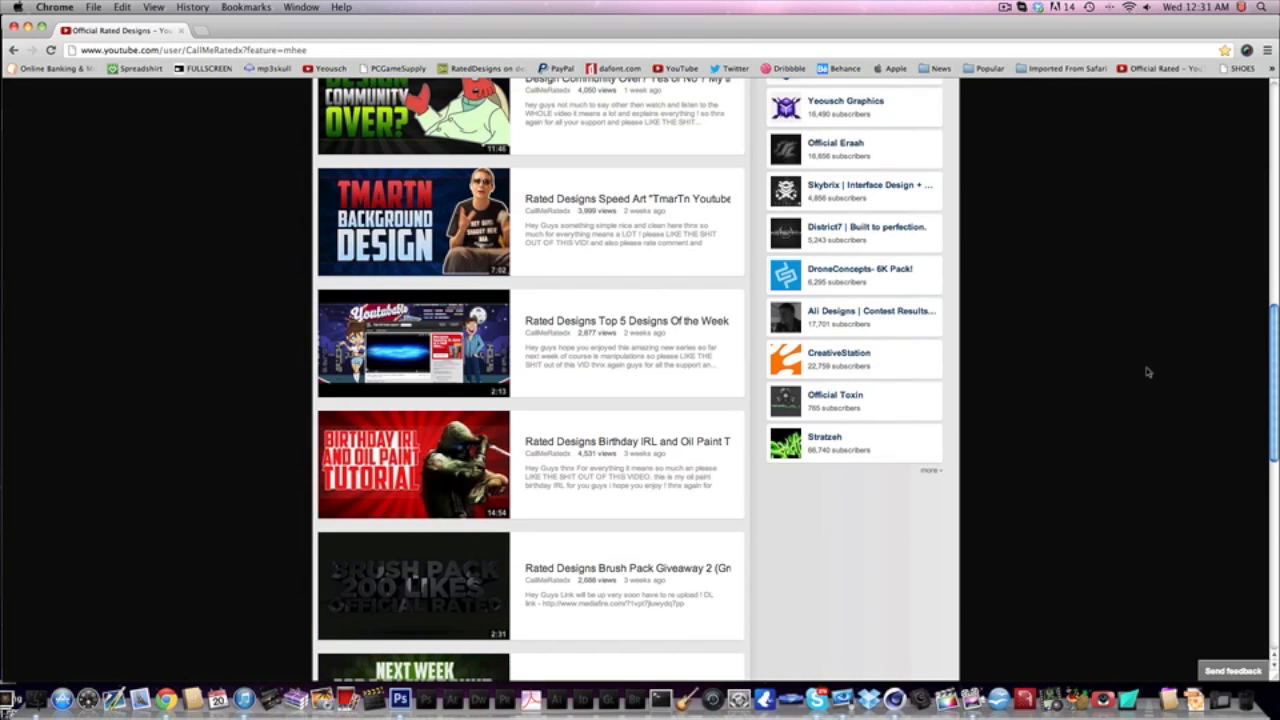
{"action": "scroll", "coordinate": [1148, 372], "scroll_direction": "down", "scroll_amount": 5}
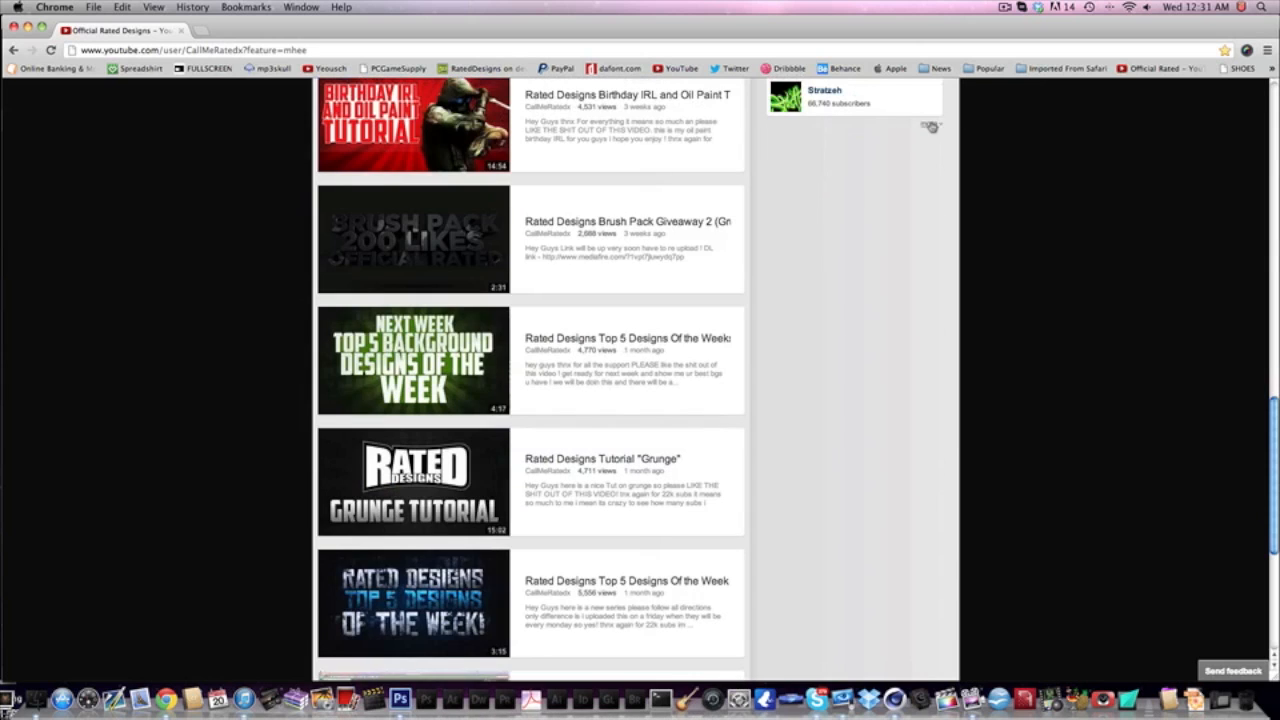
{"action": "left_click", "coordinate": [929, 125]}
{"action": "left_click", "coordinate": [867, 381]}
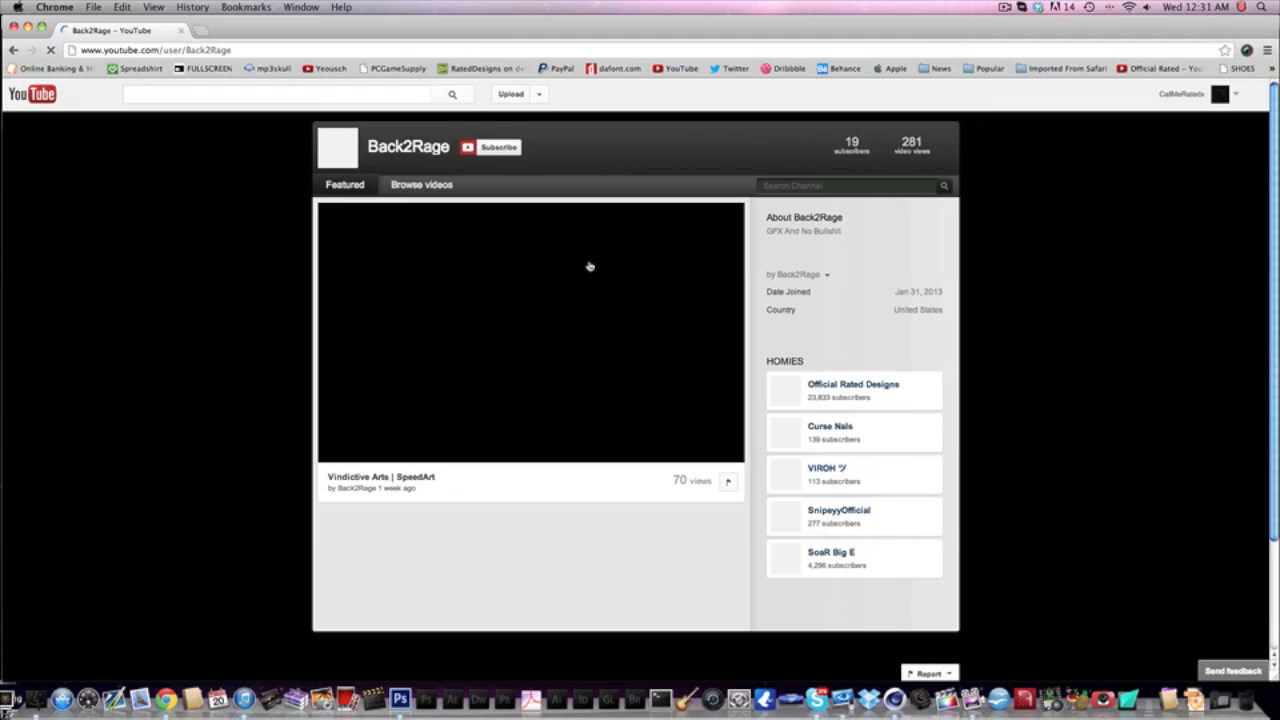
- Subscribe to the Back2Rage channel and pause its featured video
{"action": "left_click", "coordinate": [508, 151]}
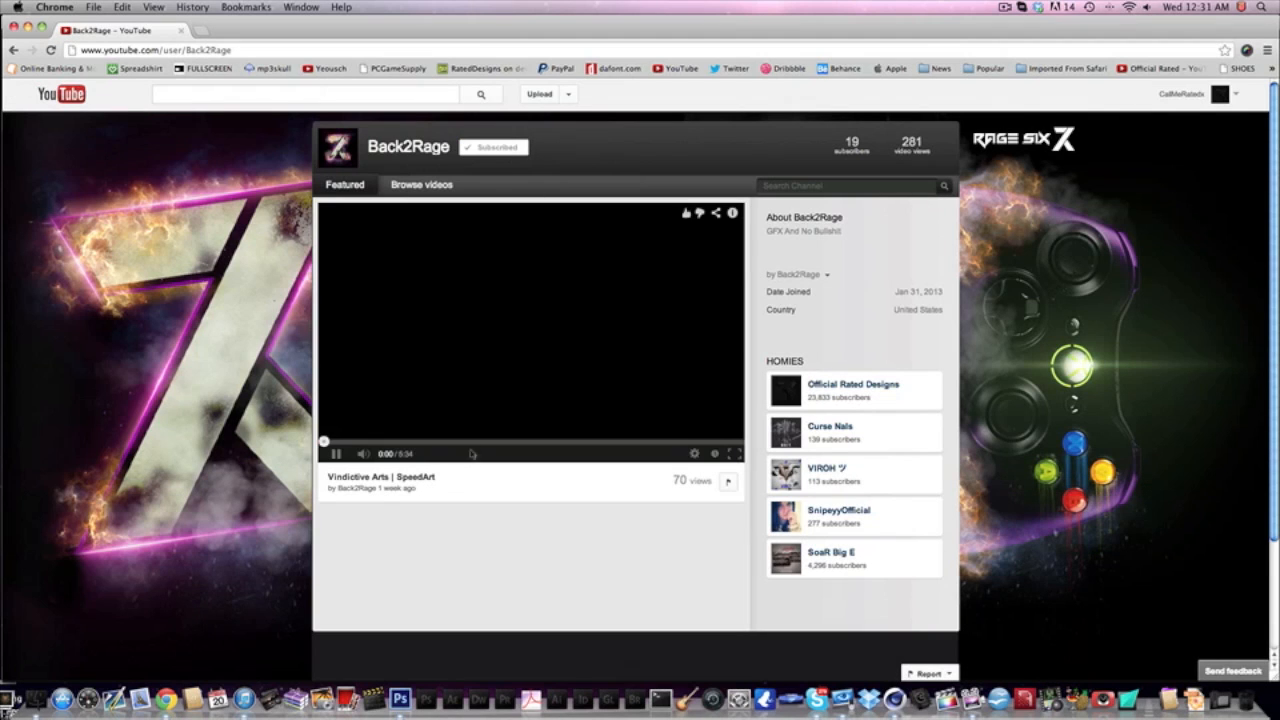
{"action": "left_click", "coordinate": [337, 454]}
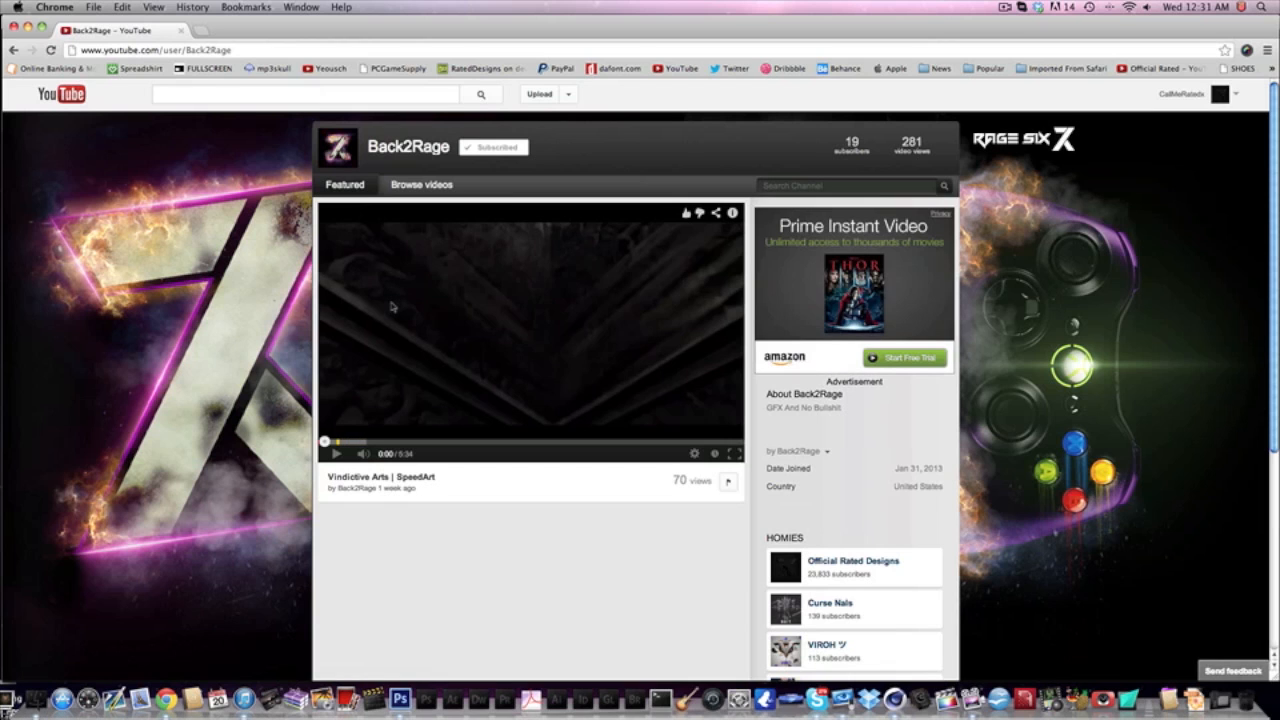
{"action": "scroll", "coordinate": [465, 305], "scroll_direction": "down", "scroll_amount": 5}
{"action": "scroll", "coordinate": [465, 305], "scroll_direction": "up", "scroll_amount": 5}
{"action": "scroll", "coordinate": [465, 305], "scroll_direction": "down", "scroll_amount": 6}
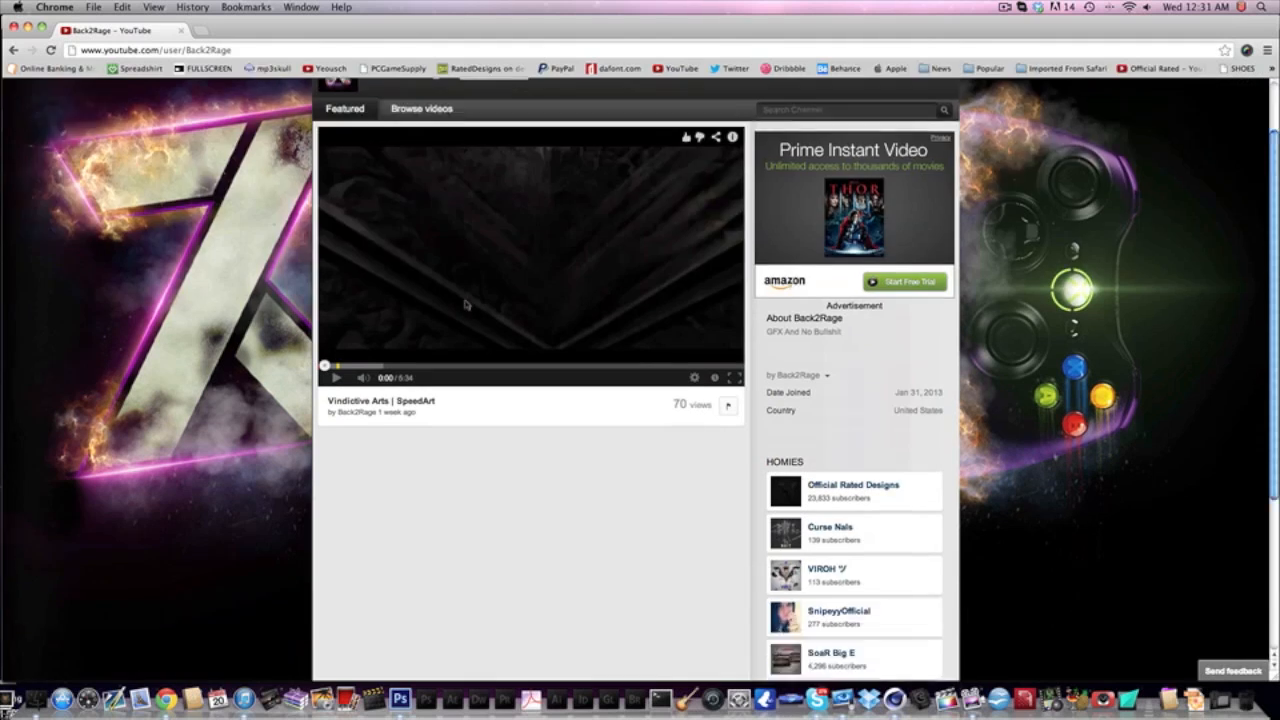
{"action": "scroll", "coordinate": [465, 305], "scroll_direction": "up", "scroll_amount": 6}
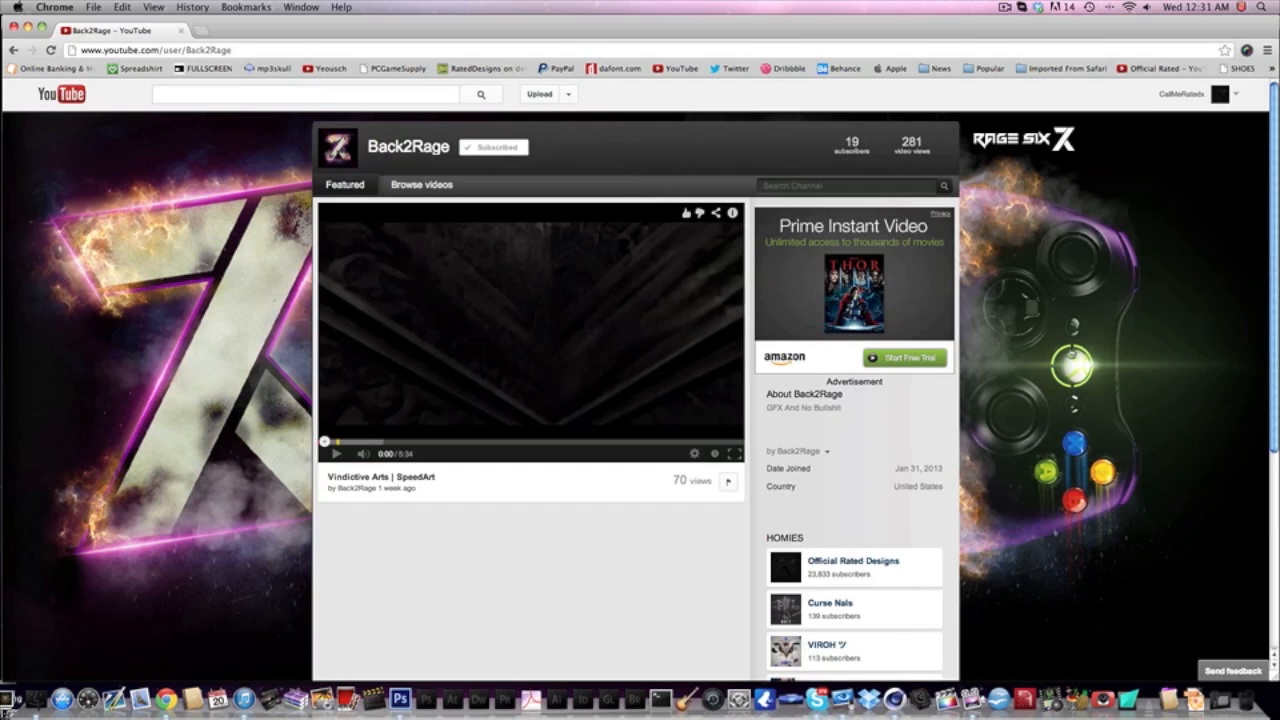
{"action": "scroll", "coordinate": [466, 309], "scroll_direction": "down", "scroll_amount": 2}
{"action": "scroll", "coordinate": [588, 323], "scroll_direction": "up", "scroll_amount": 2}
- Return to the account's own channel page and look through its uploaded videos and featured channels
{"action": "left_click", "coordinate": [1220, 100]}
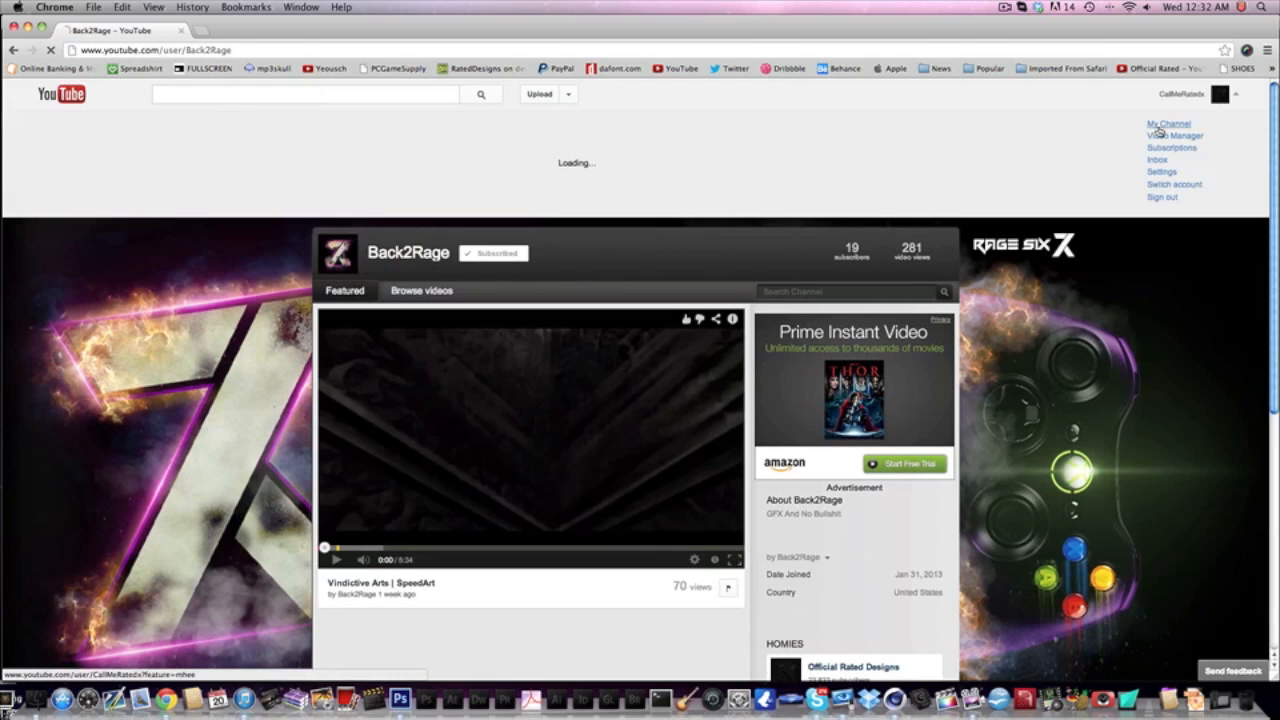
{"action": "left_click", "coordinate": [1160, 126]}
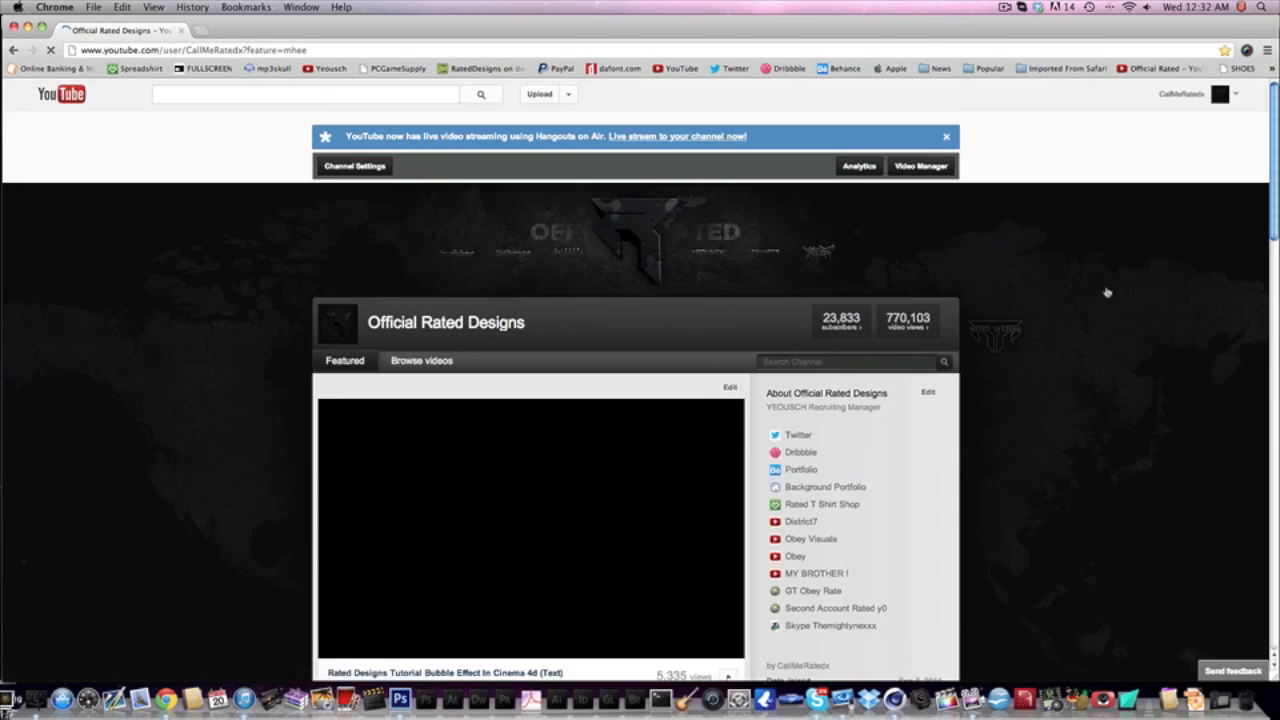
{"action": "scroll", "coordinate": [1107, 289], "scroll_direction": "down", "scroll_amount": 1}
{"action": "scroll", "coordinate": [1107, 289], "scroll_direction": "down", "scroll_amount": 5}
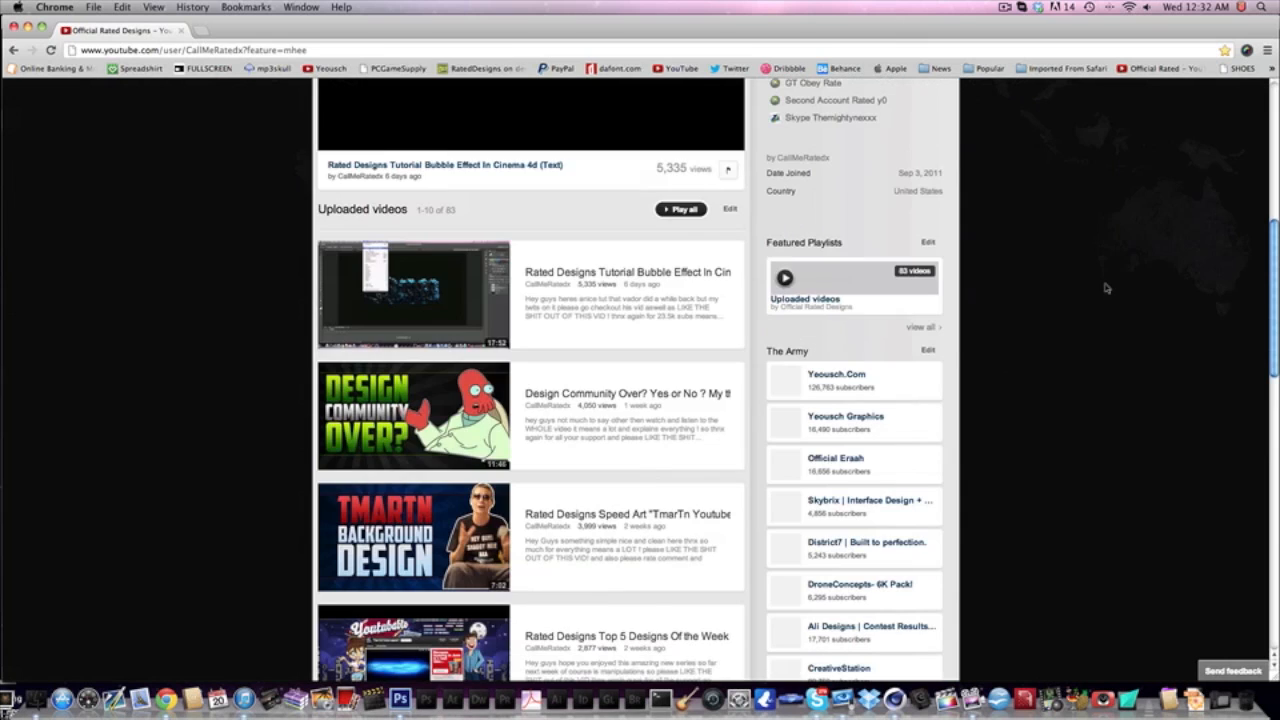
{"action": "scroll", "coordinate": [1105, 288], "scroll_direction": "down", "scroll_amount": 10}
{"action": "scroll", "coordinate": [1100, 288], "scroll_direction": "up", "scroll_amount": 5}
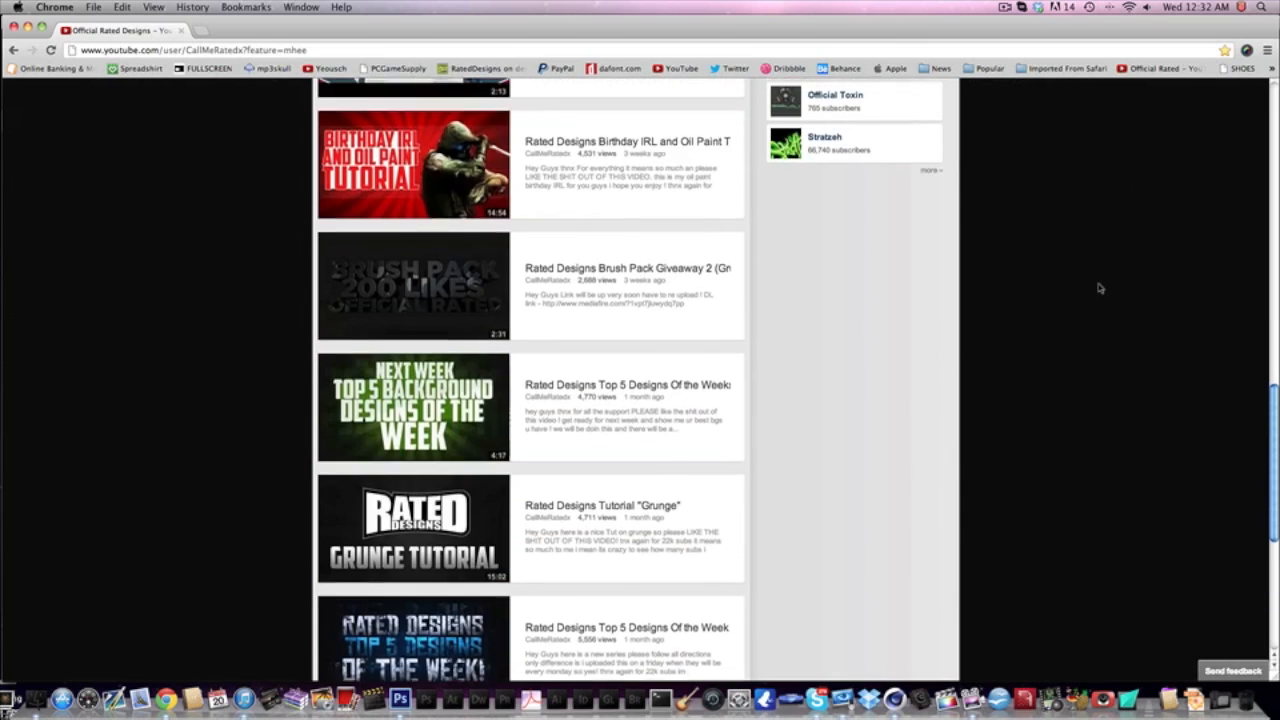
{"action": "scroll", "coordinate": [1100, 288], "scroll_direction": "up", "scroll_amount": 2}
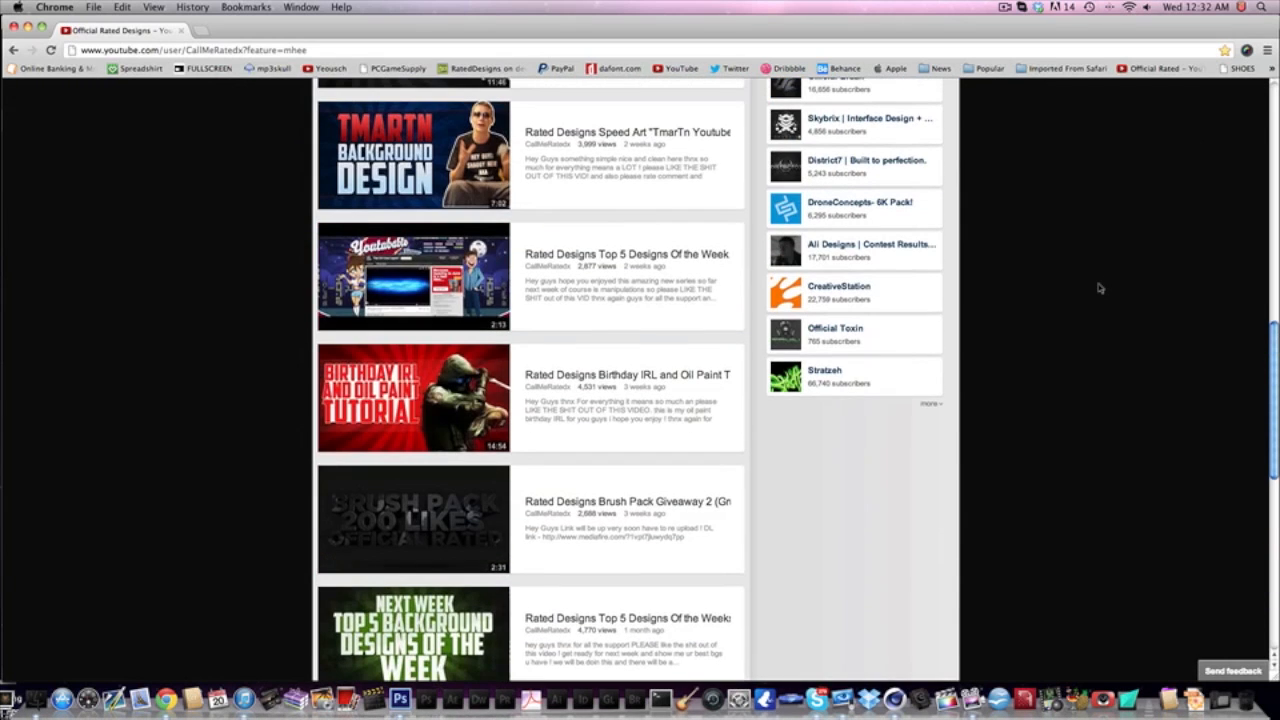
- Expand The Army list on the channel page and open the Official Toxin channel from it
{"action": "left_click", "coordinate": [929, 406]}
{"action": "scroll", "coordinate": [931, 410], "scroll_direction": "down", "scroll_amount": 1}
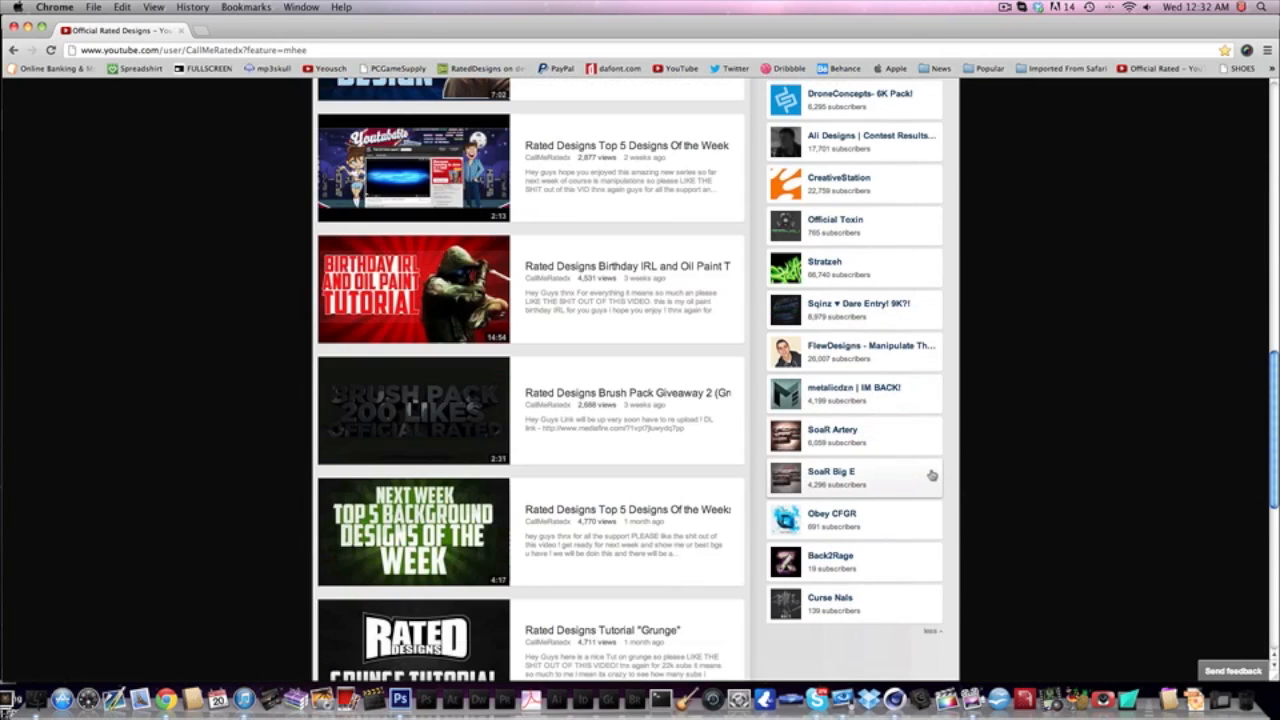
{"action": "scroll", "coordinate": [933, 480], "scroll_direction": "up", "scroll_amount": 4}
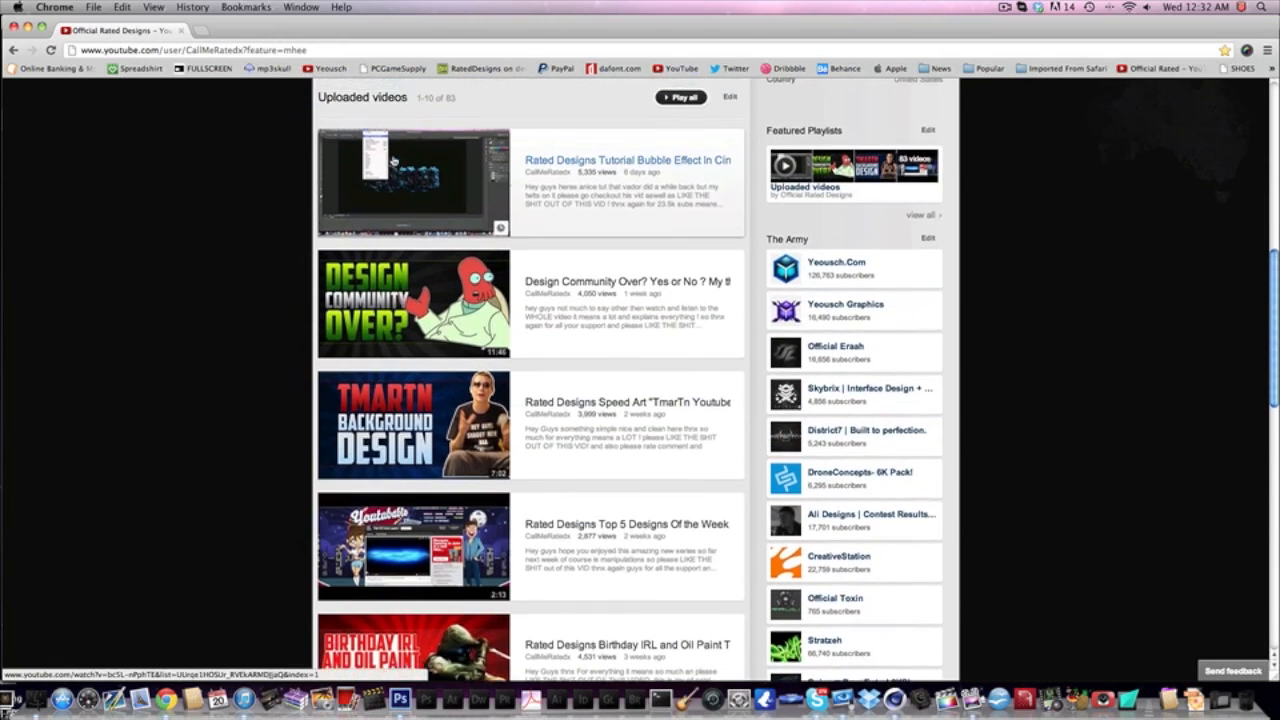
{"action": "scroll", "coordinate": [394, 162], "scroll_direction": "up", "scroll_amount": 3}
{"action": "scroll", "coordinate": [263, 251], "scroll_direction": "down", "scroll_amount": 4}
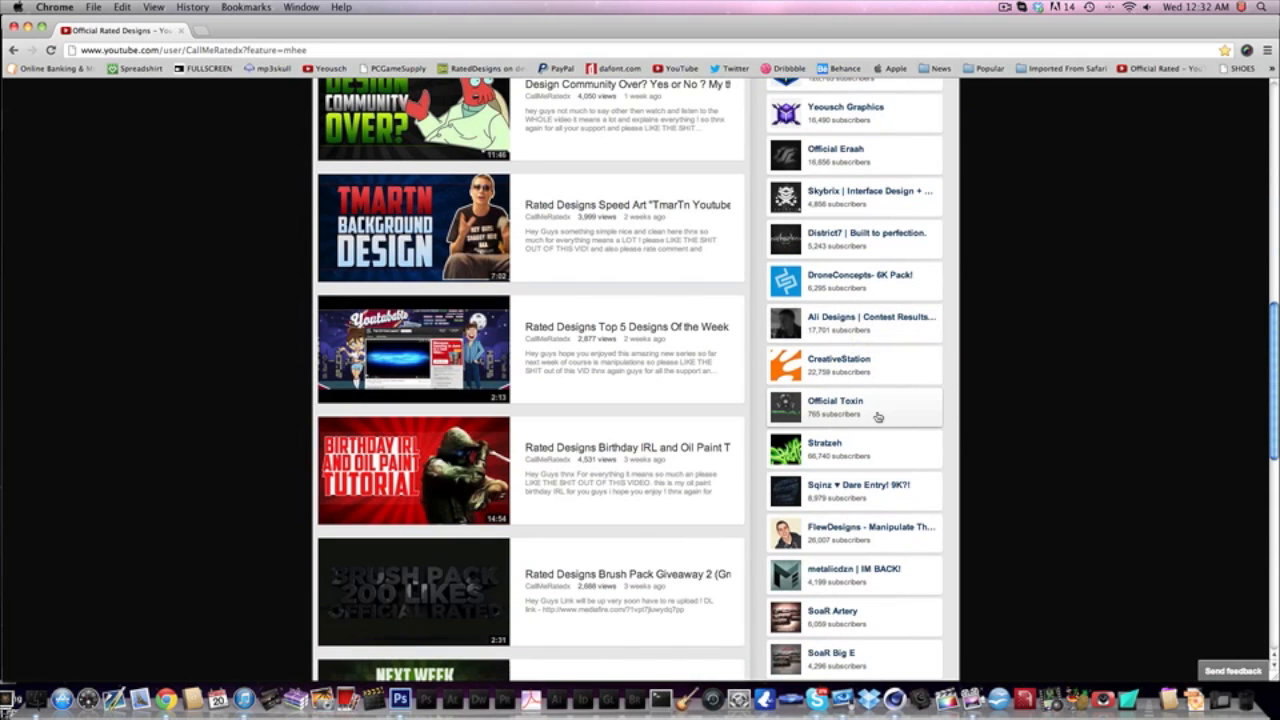
{"action": "left_click", "coordinate": [877, 416]}
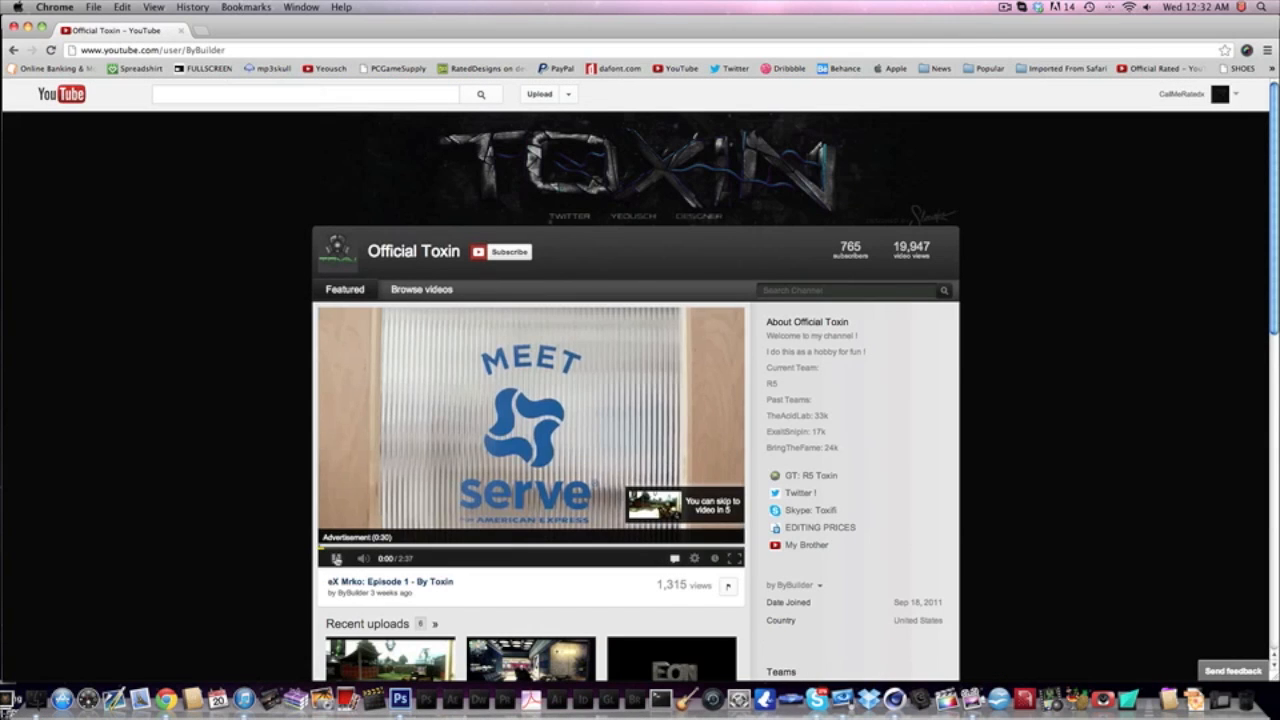
- Pause the Official Toxin channel's featured video, look through its uploads and friends, and highlight the channel's user name in the web address
{"action": "left_click", "coordinate": [336, 558]}
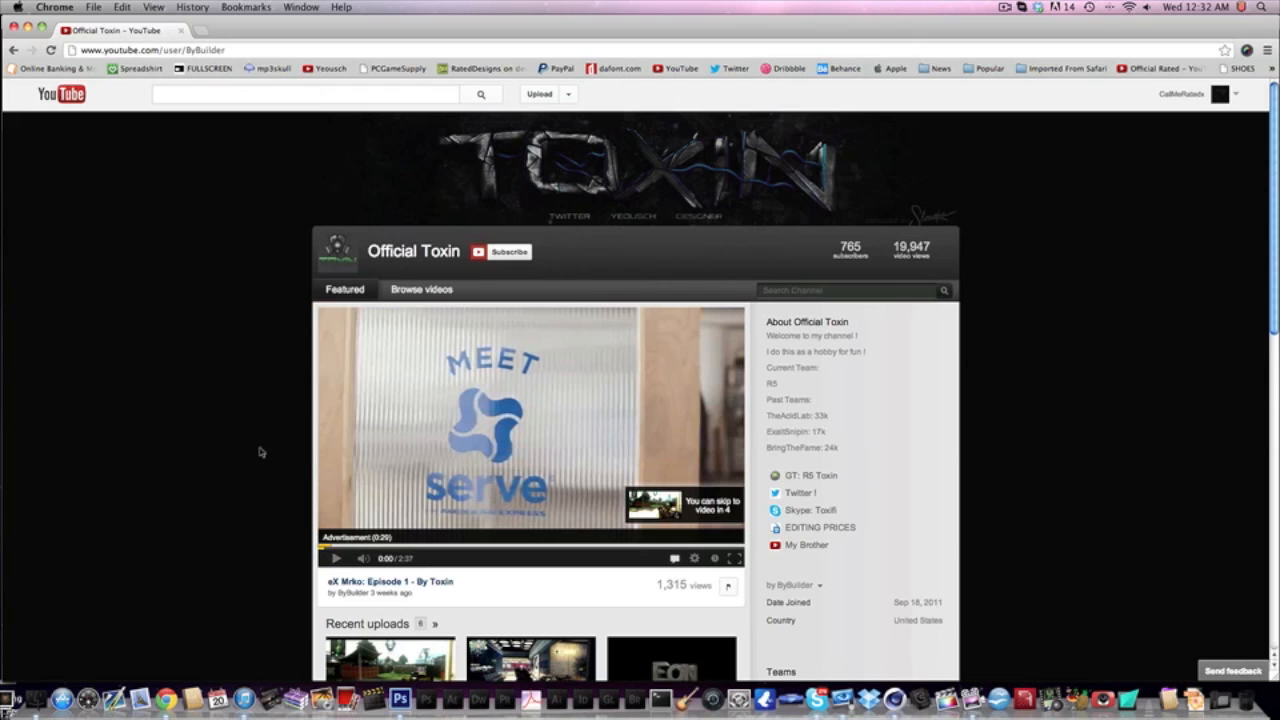
{"action": "scroll", "coordinate": [260, 452], "scroll_direction": "down", "scroll_amount": 5}
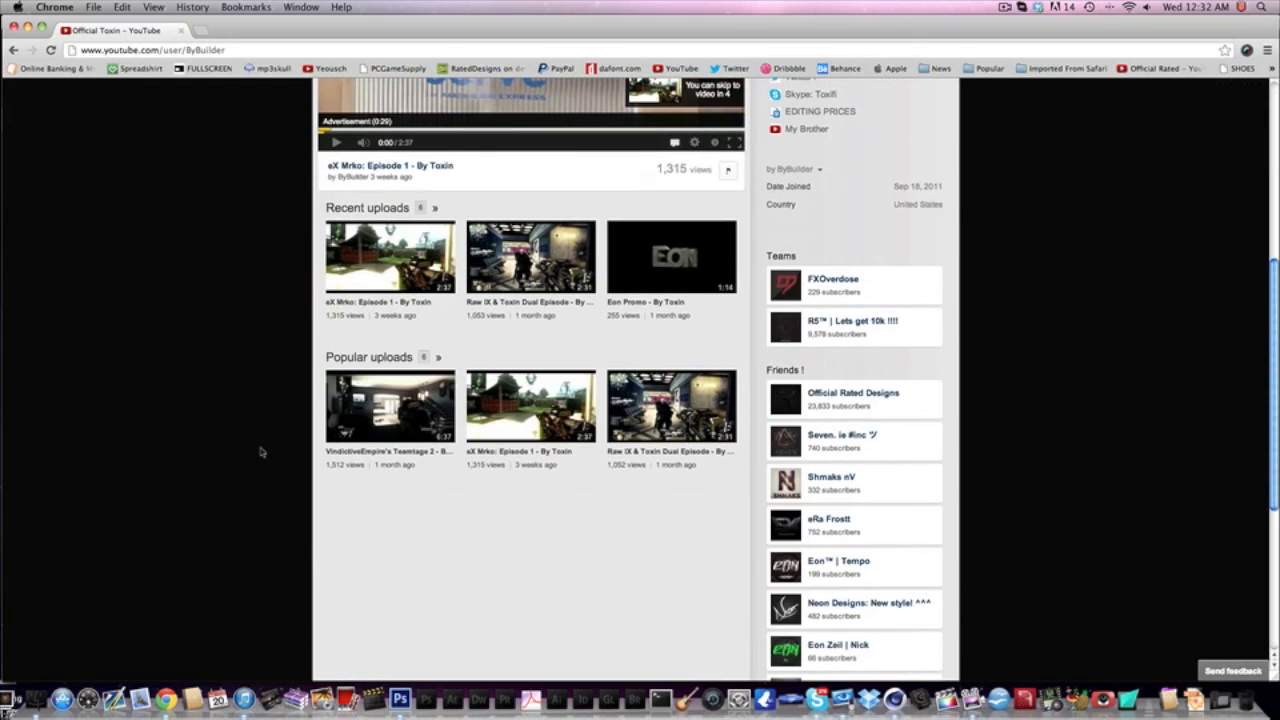
{"action": "scroll", "coordinate": [260, 452], "scroll_direction": "up", "scroll_amount": 5}
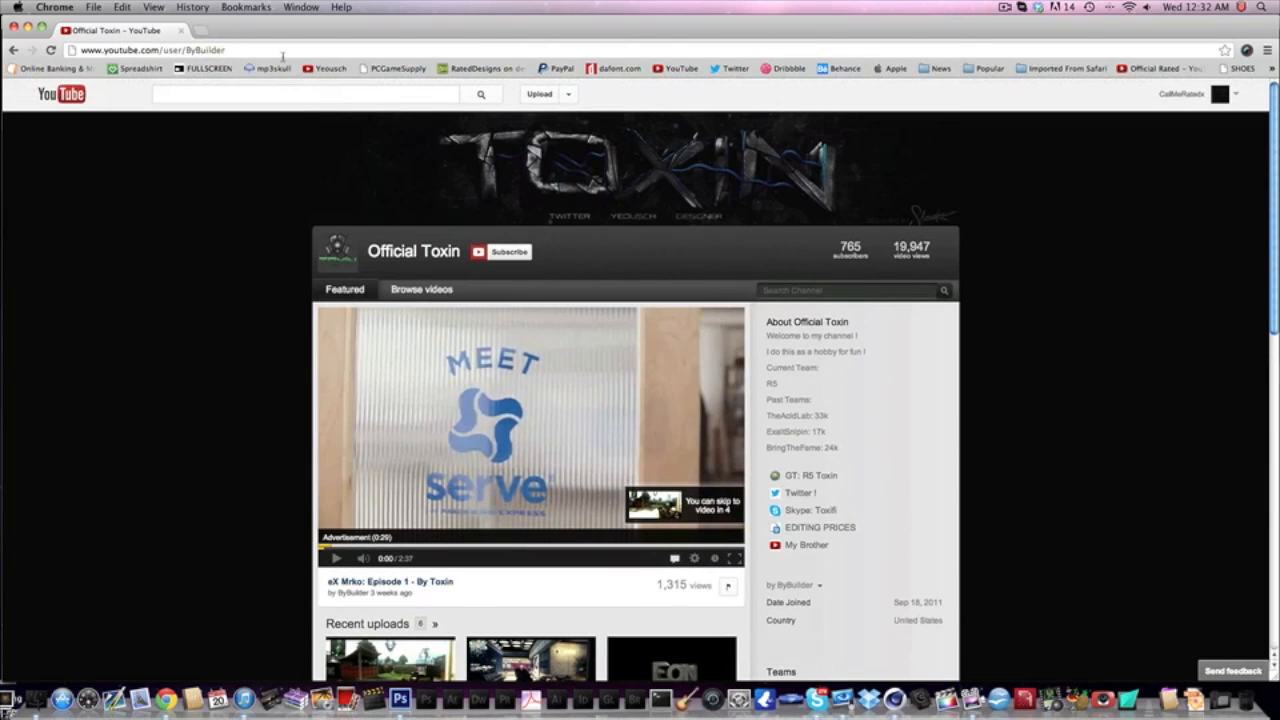
{"action": "left_click_drag", "start_coordinate": [275, 54], "coordinate": [185, 50]}
{"action": "left_click", "coordinate": [415, 128]}
- Return to the account's own channel page and look over its uploaded videos and The Army list
{"action": "left_click", "coordinate": [1218, 98]}
{"action": "left_click", "coordinate": [1170, 124]}
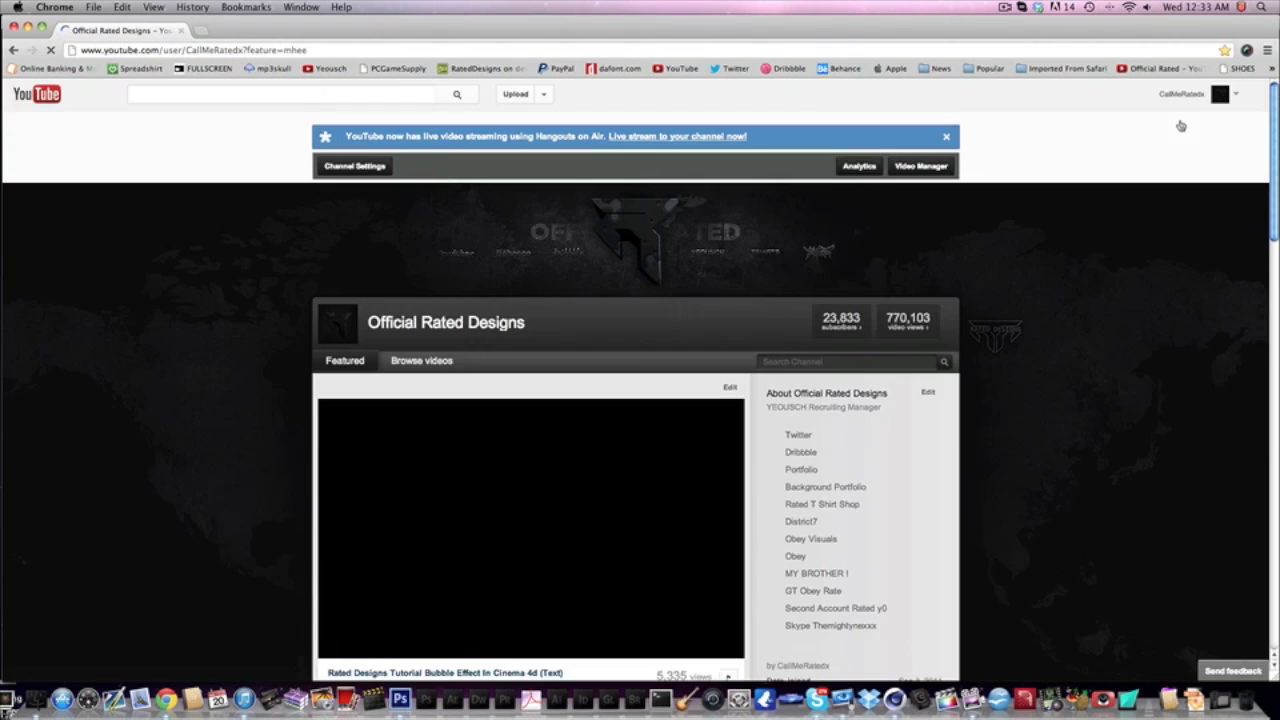
{"action": "scroll", "coordinate": [1030, 345], "scroll_direction": "down", "scroll_amount": 10}
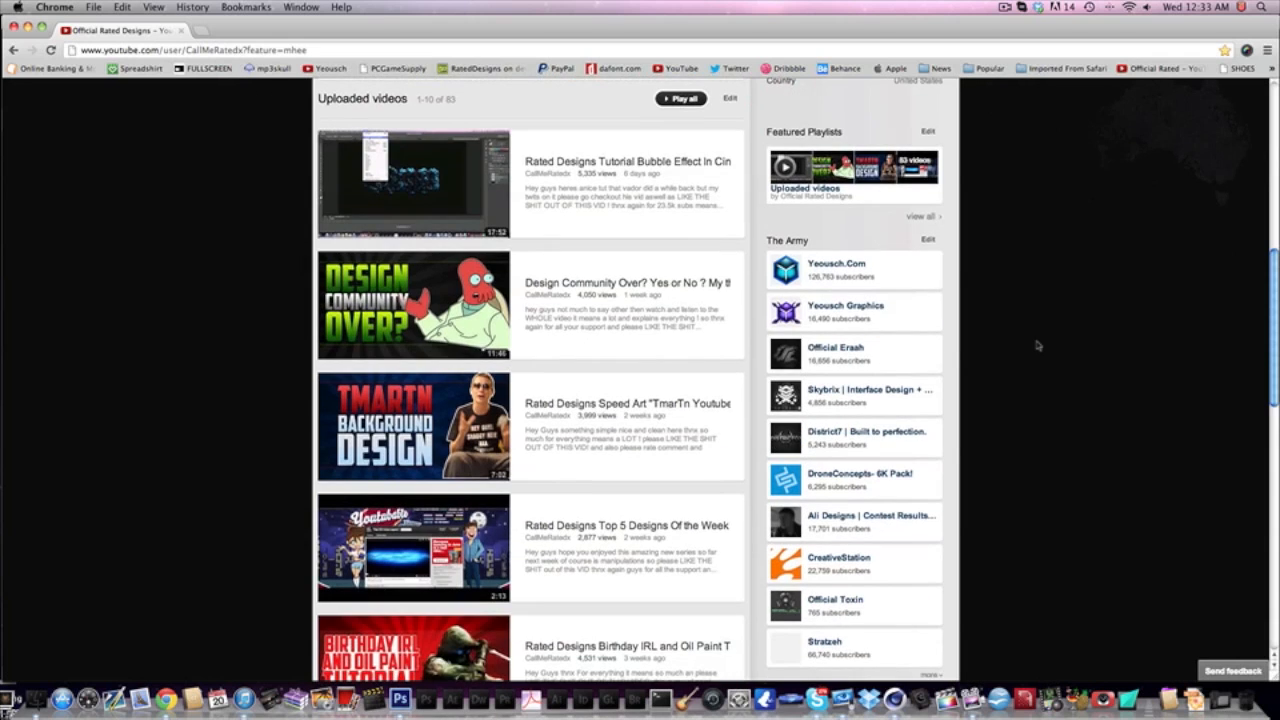
{"action": "left_click", "coordinate": [591, 211]}
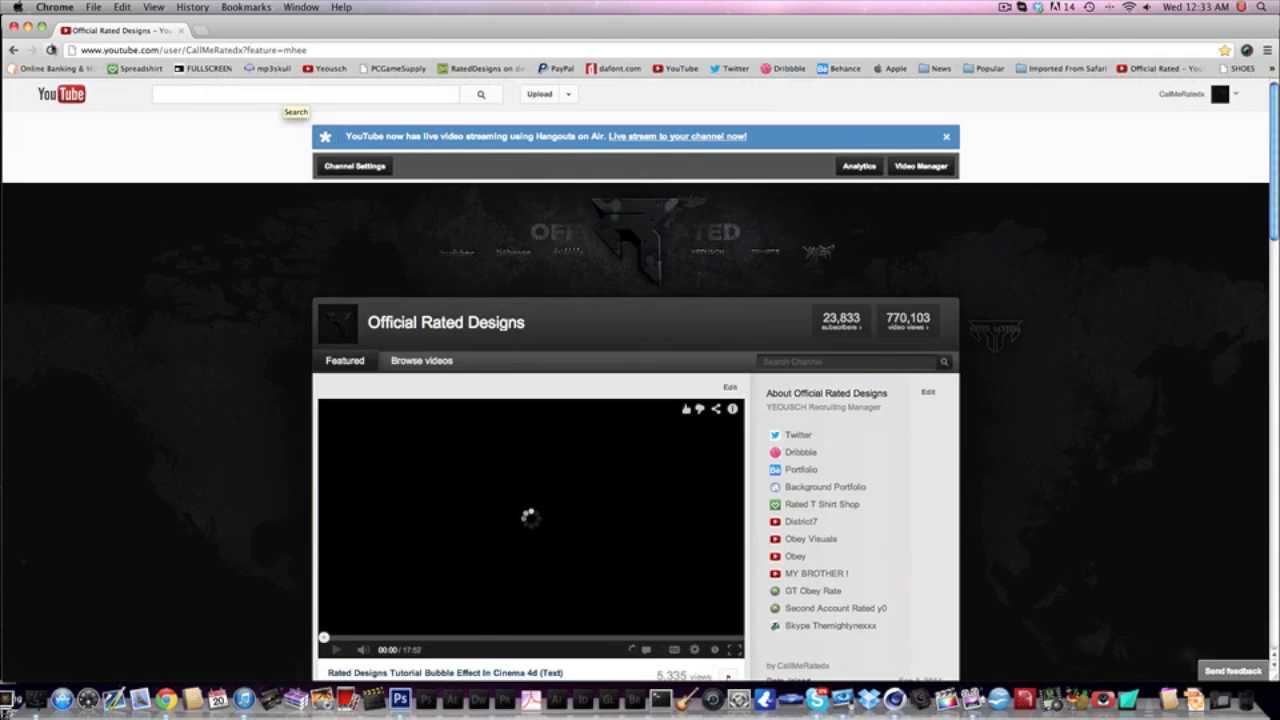
- Close the browser window, switch to Photoshop and bring up the document with the flat RATED text and 3D Rated render
{"action": "left_click", "coordinate": [12, 28]}
{"action": "left_click", "coordinate": [583, 340]}
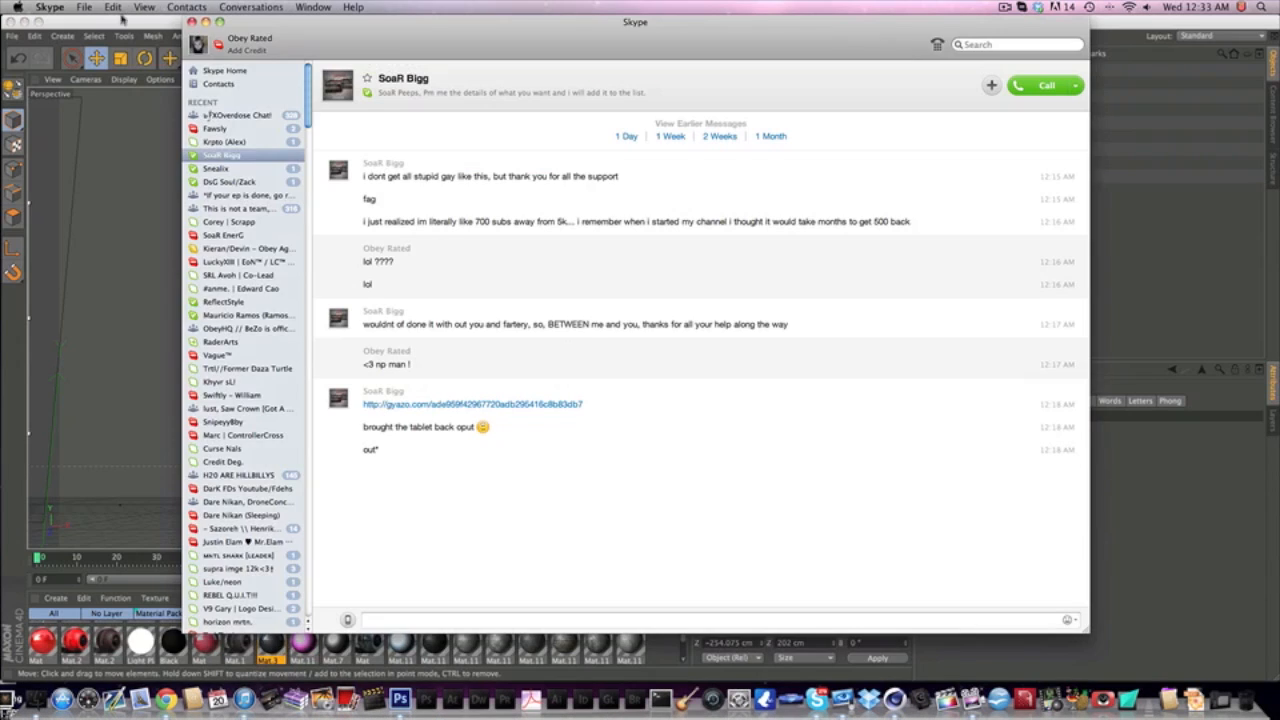
{"action": "left_click", "coordinate": [121, 18]}
{"action": "left_click", "coordinate": [400, 690]}
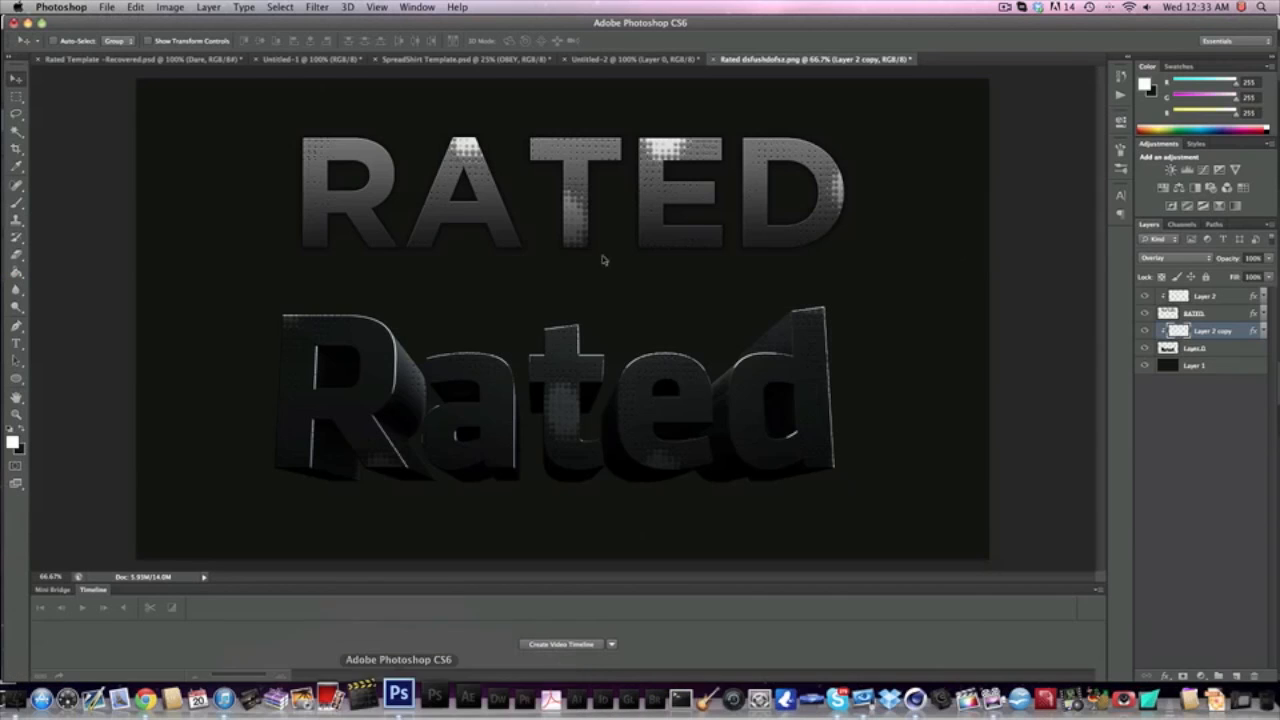
{"action": "left_click", "coordinate": [632, 59]}
{"action": "left_click", "coordinate": [815, 59]}
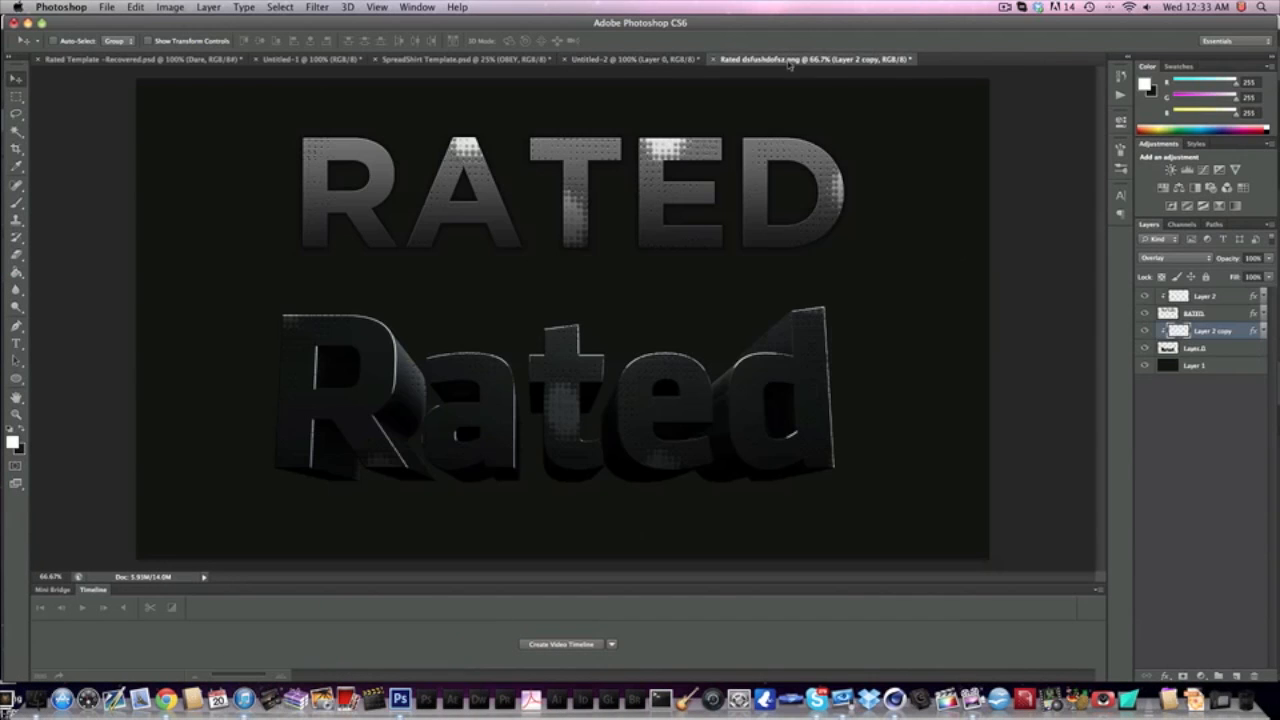